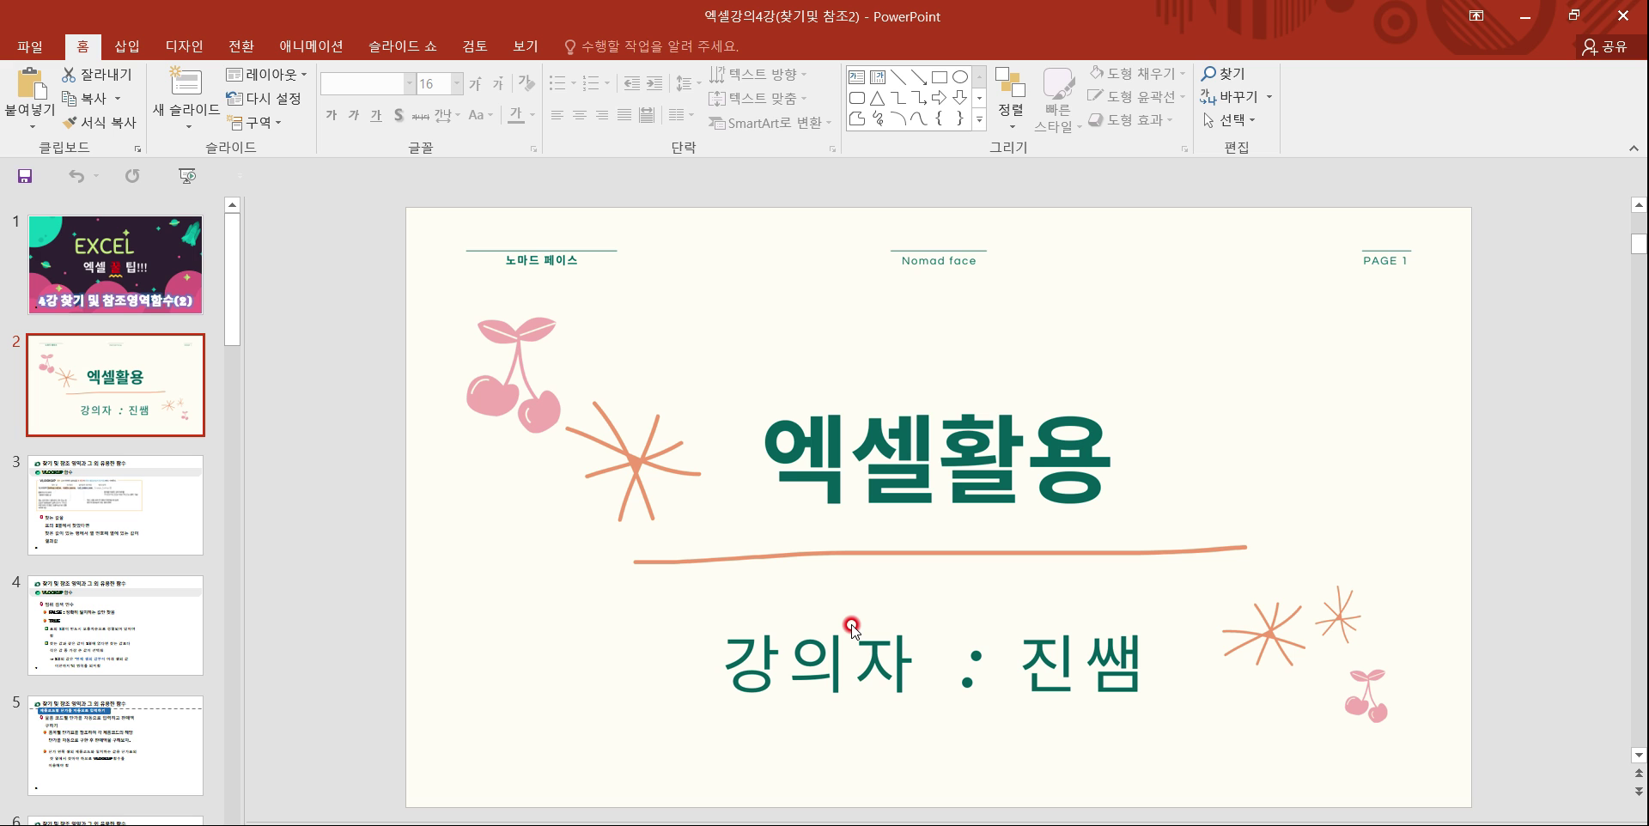
Open slide 3 and review the VLOOKUP syntax and its four arguments.
left_click(80, 528)
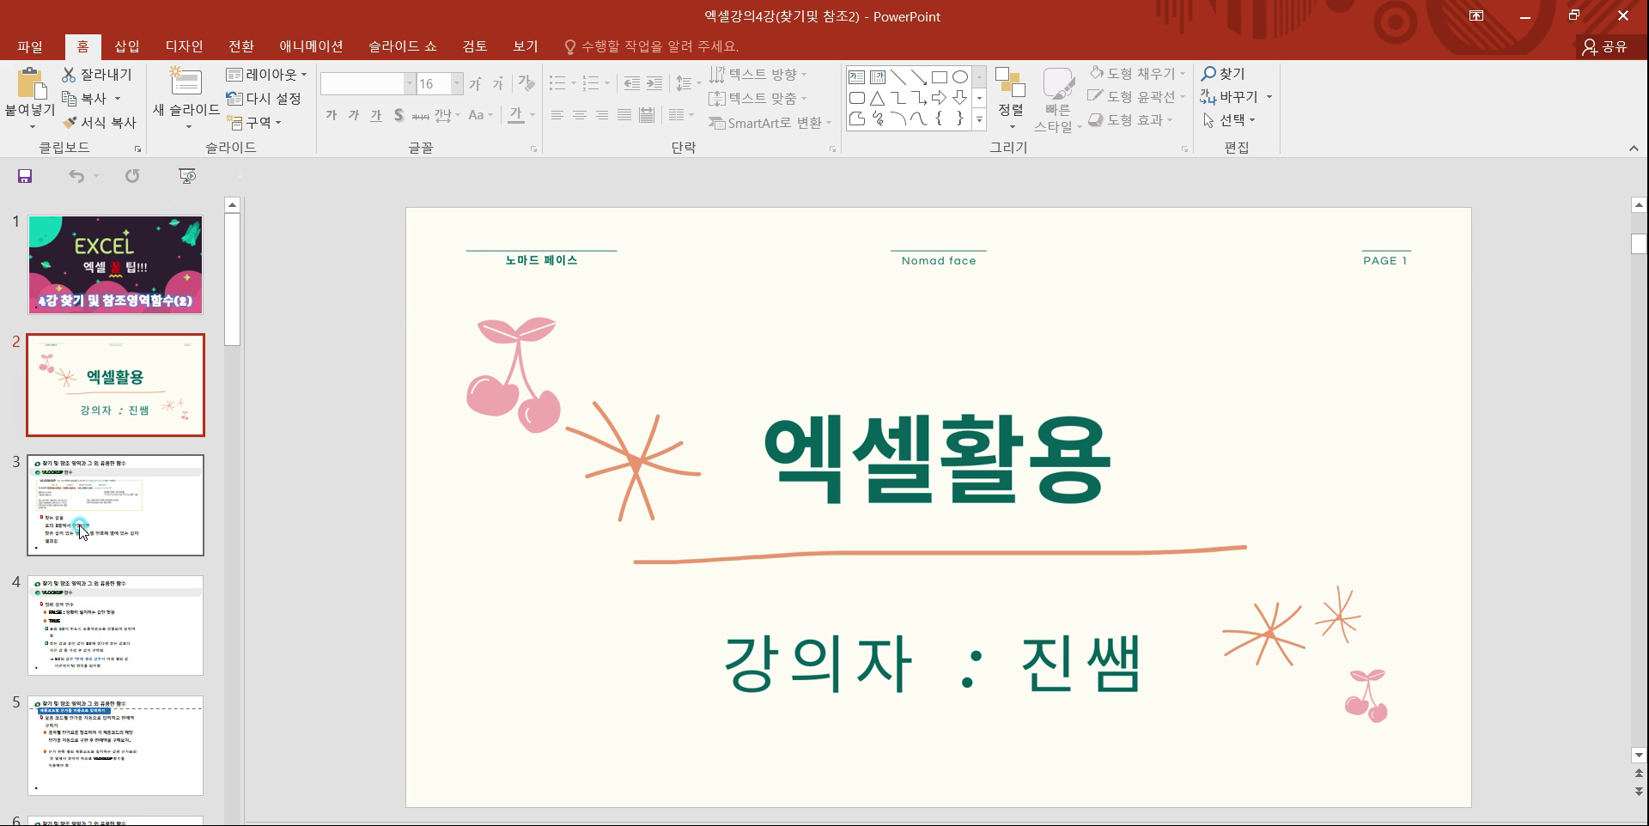
left_click(914, 621)
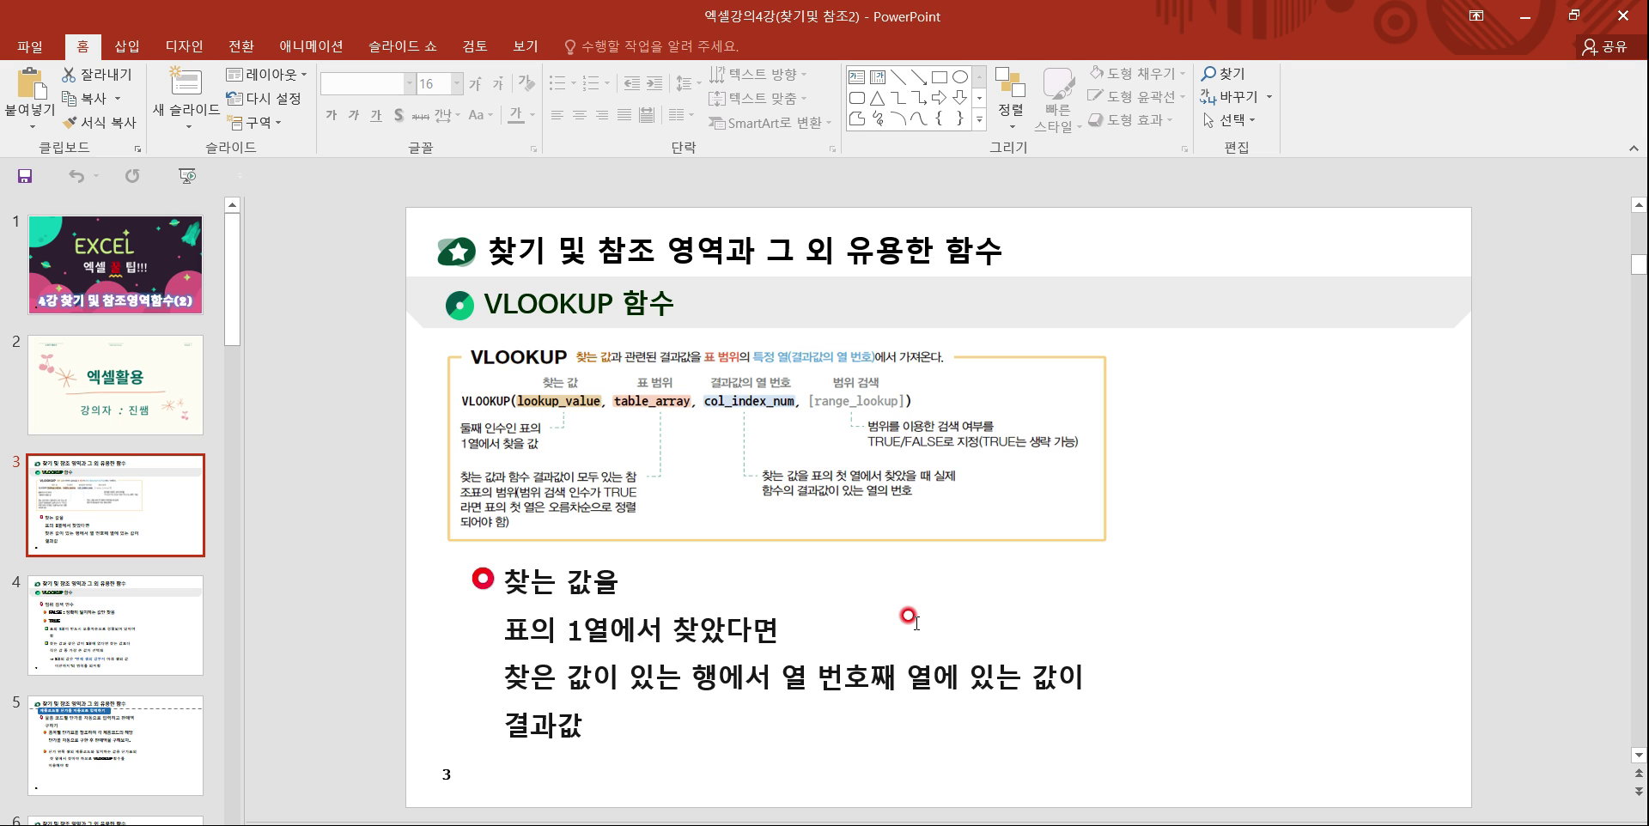
left_click(198, 640)
key("Up")
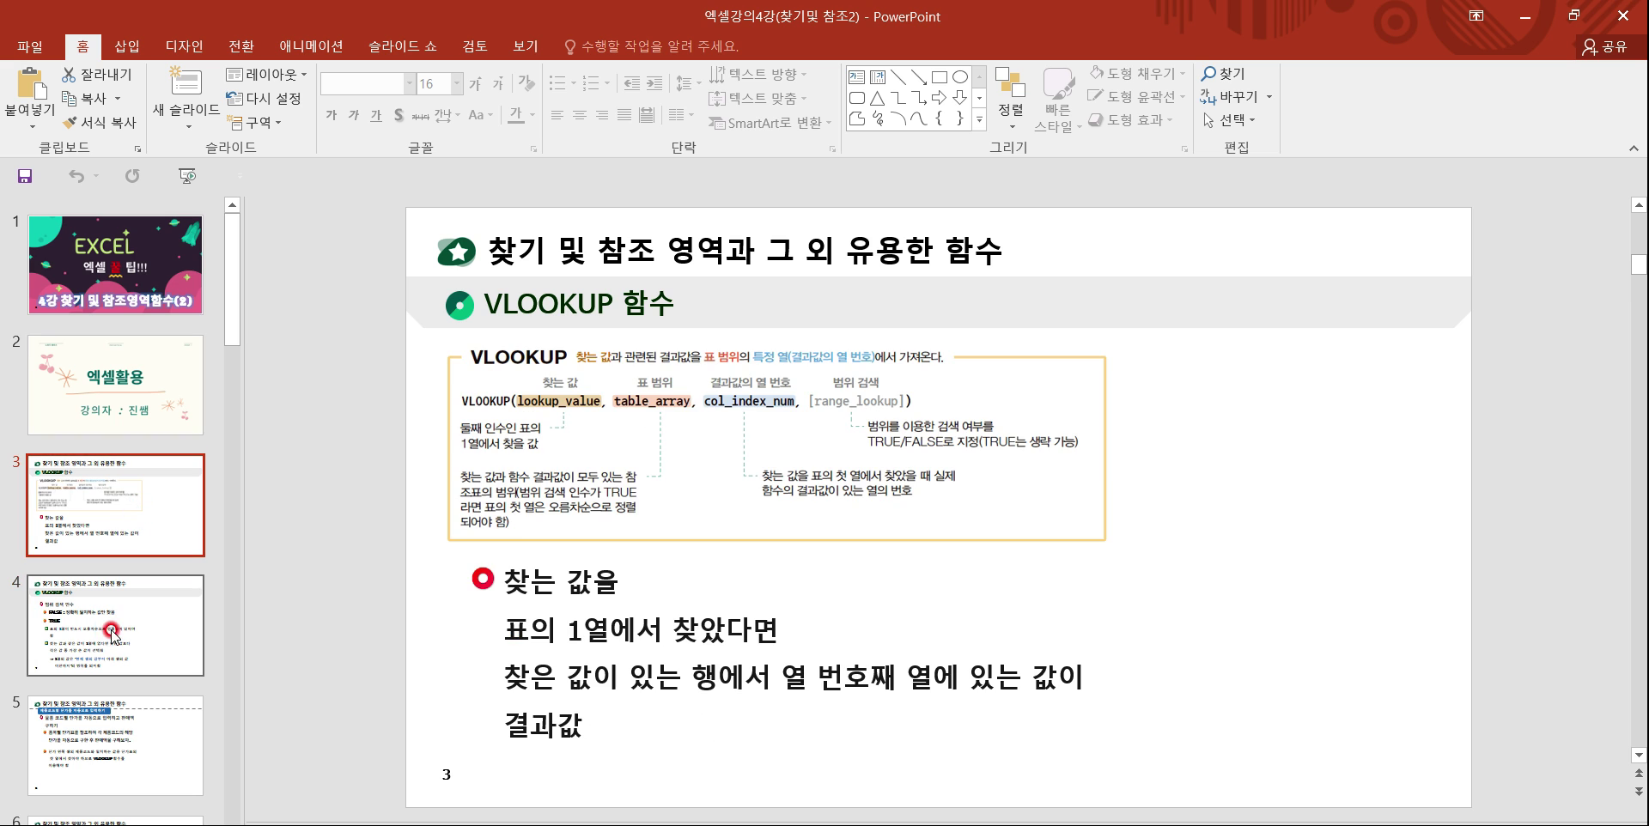
left_click(749, 777)
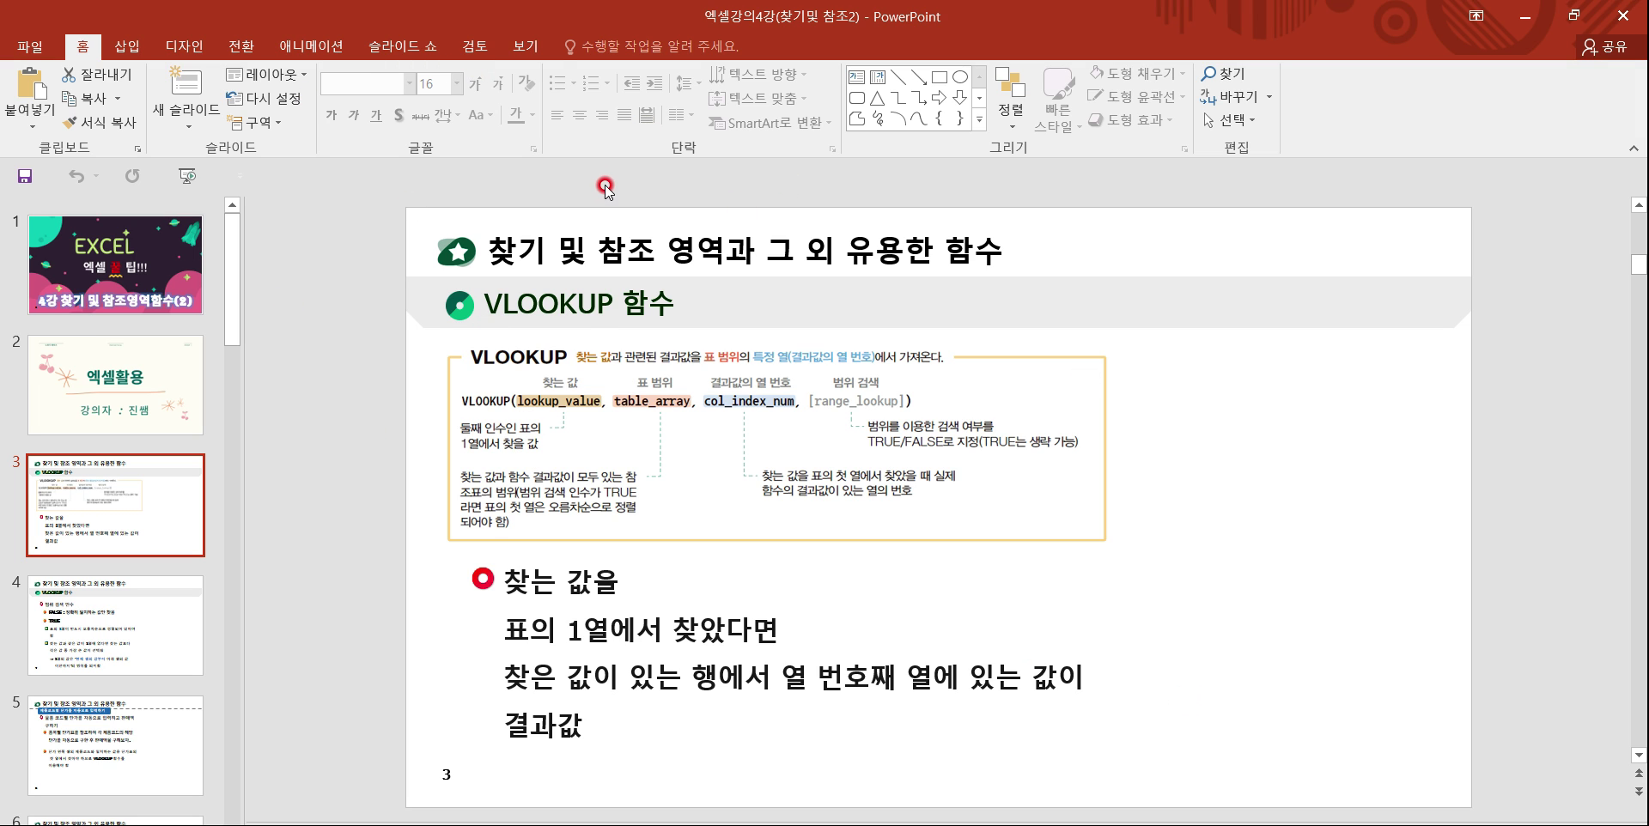
Open slide 4 and go through the FALSE and TRUE rules of the VLOOKUP range lookup argument, highlighting the relevant text.
left_click(106, 635)
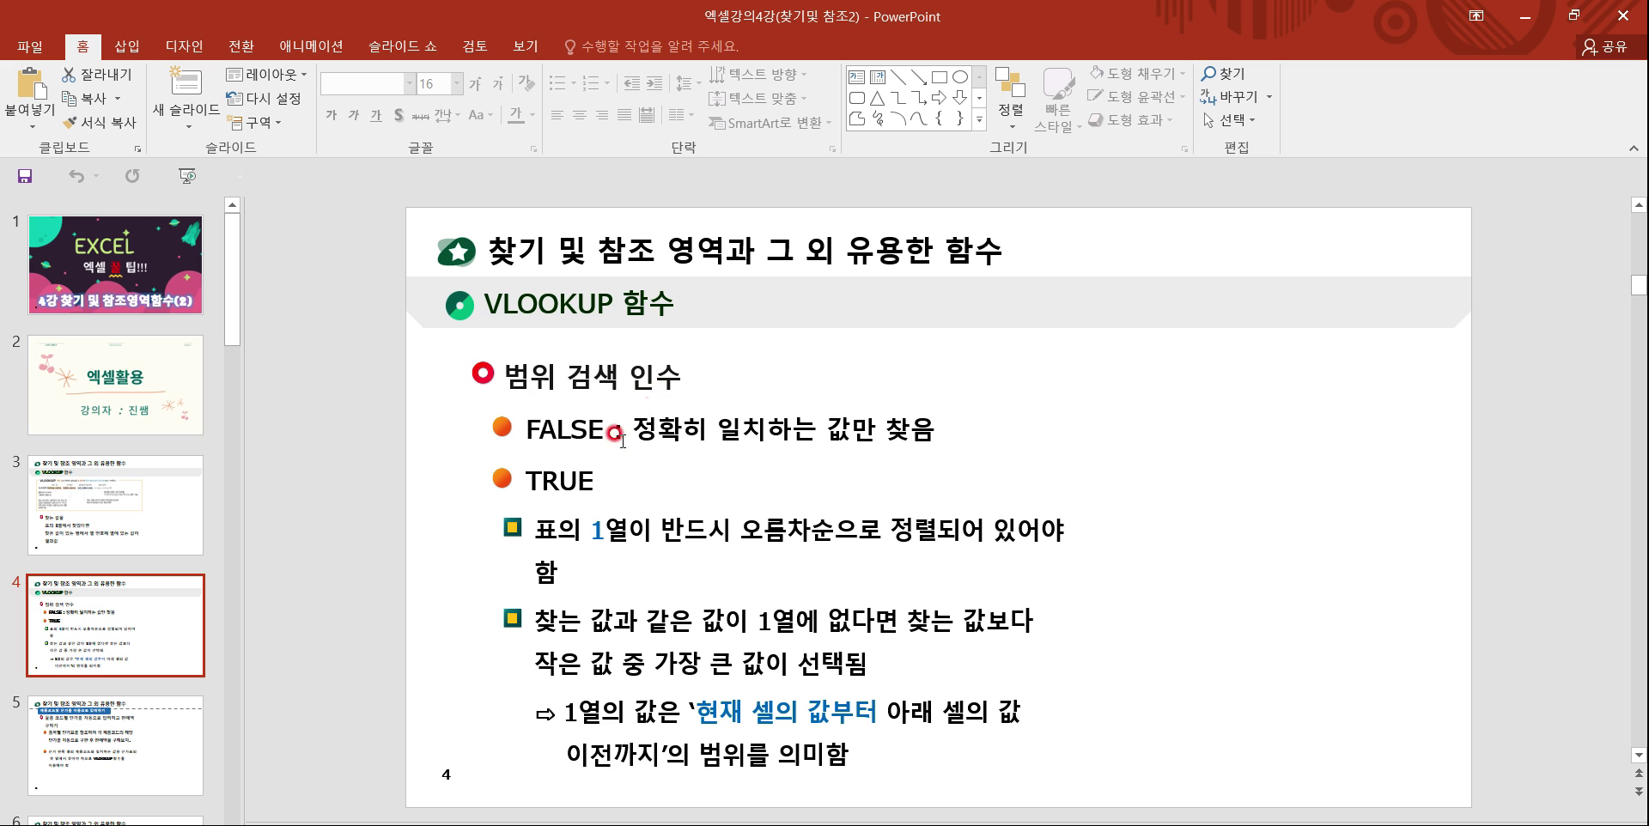
left_click_drag(527, 430, 943, 450)
left_click(944, 450)
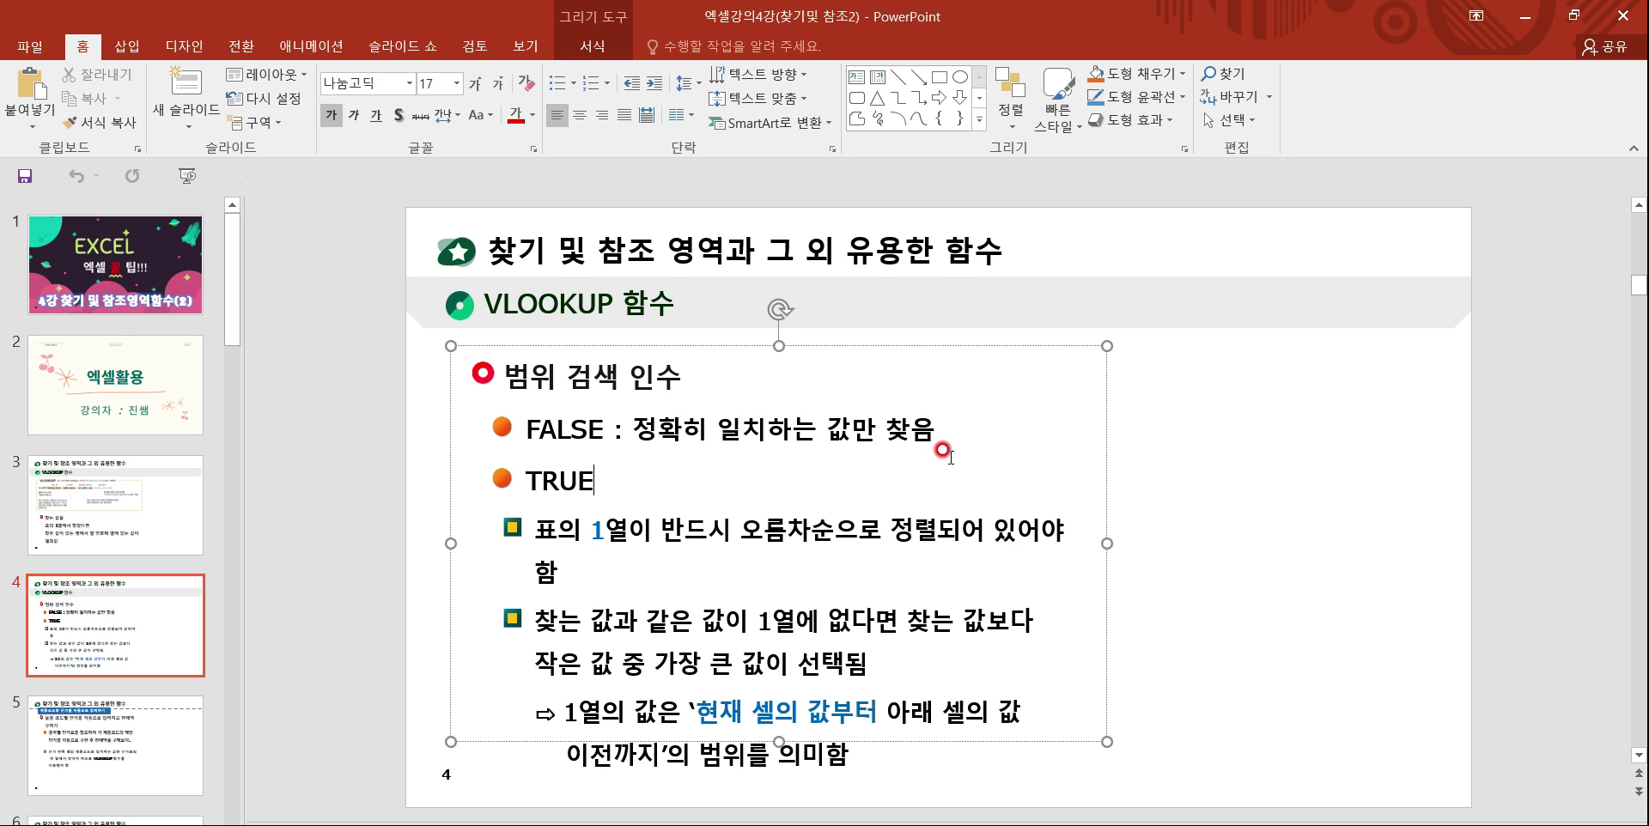
left_click_drag(519, 481, 636, 486)
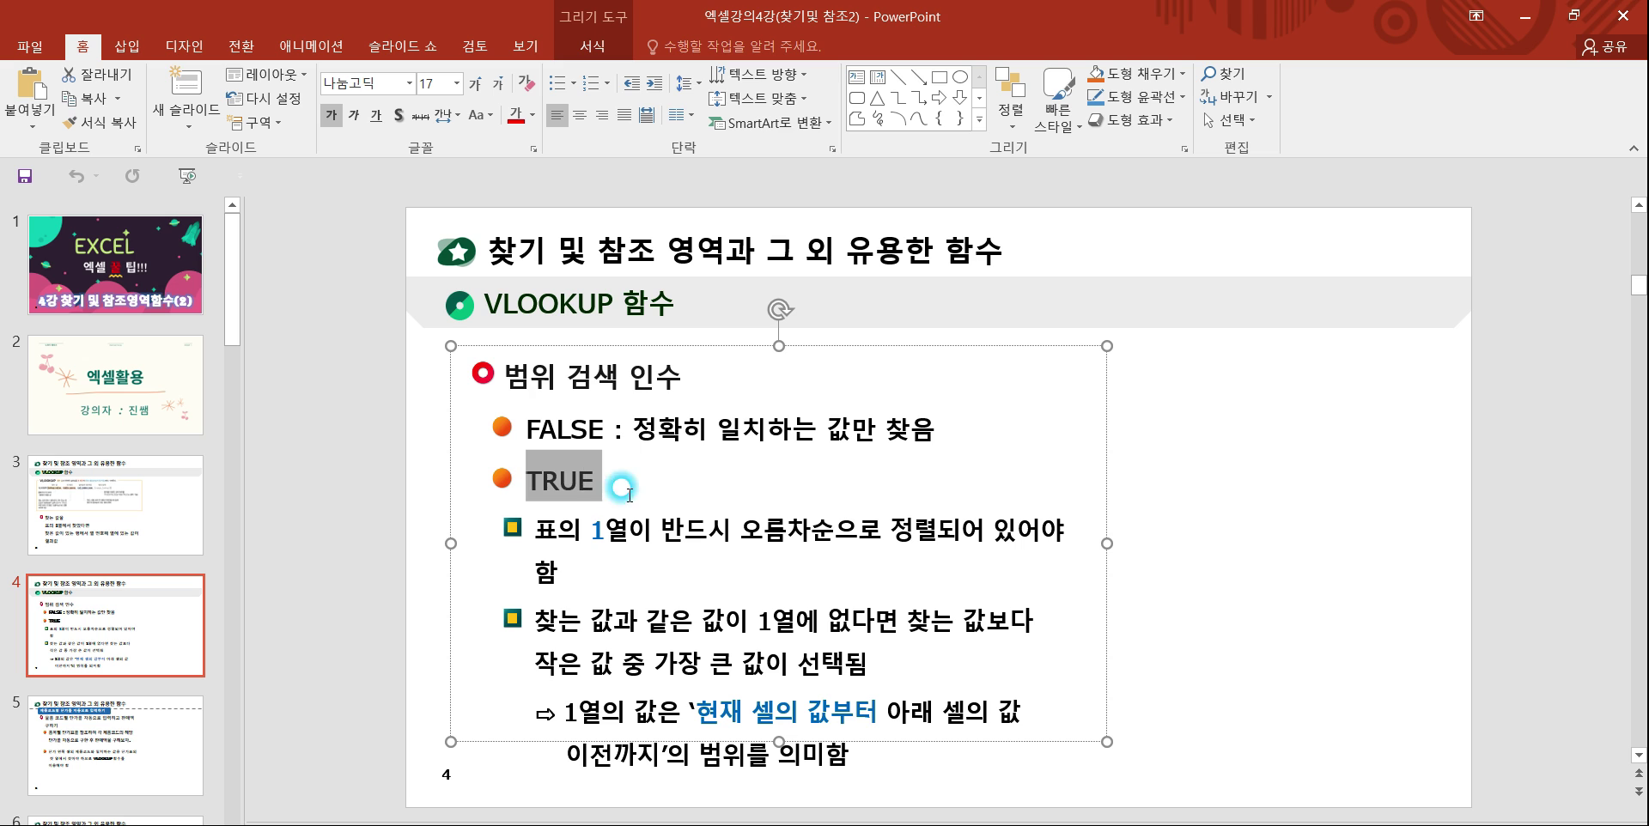
left_click(627, 488)
left_click_drag(526, 529, 1026, 569)
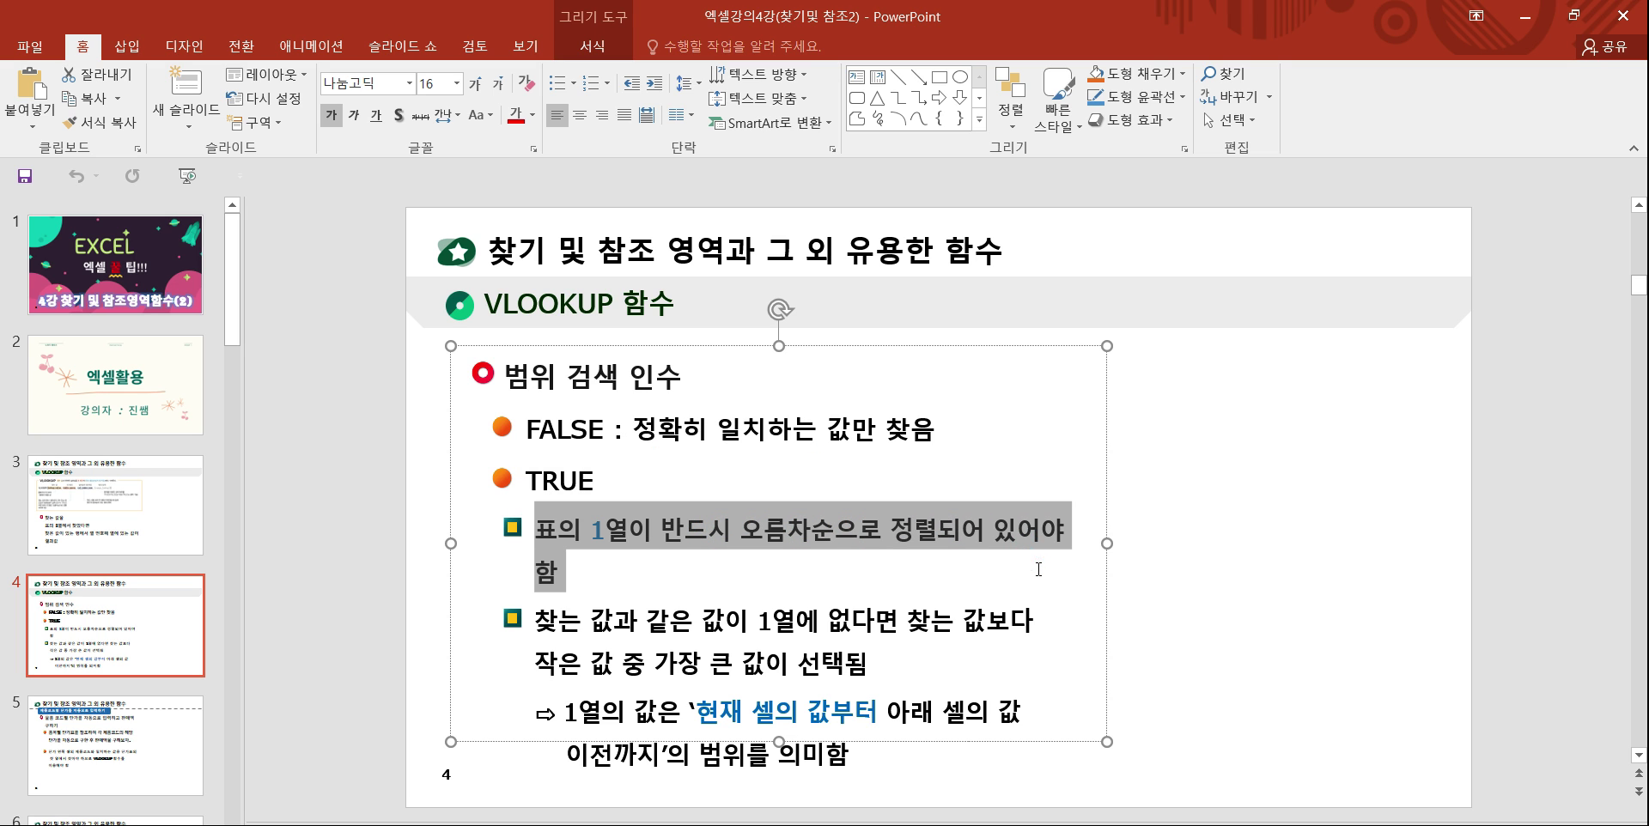
left_click(918, 562)
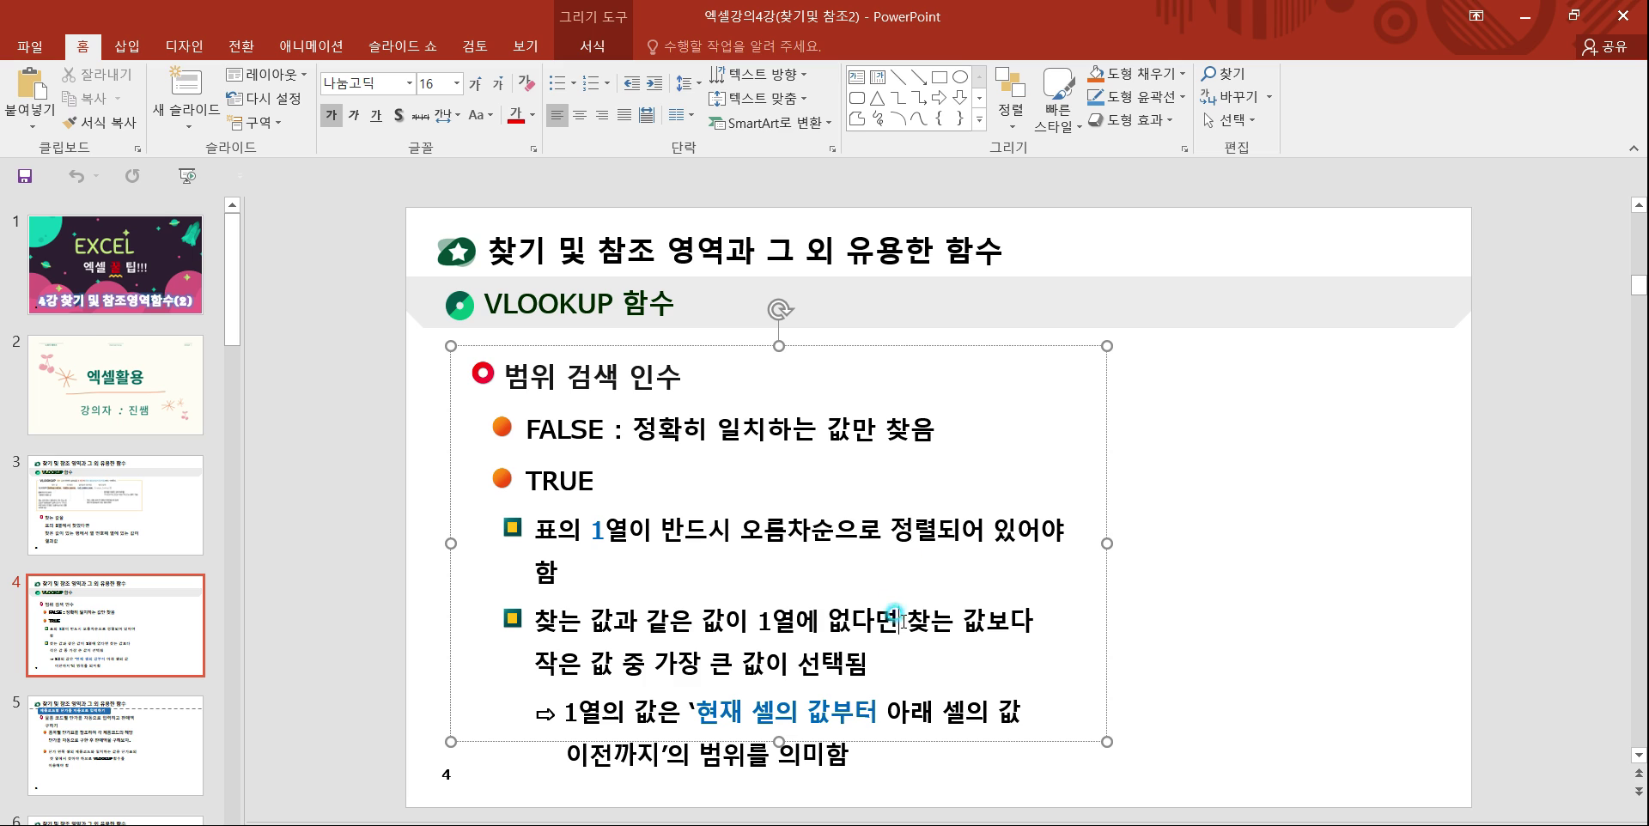
left_click_drag(894, 620, 979, 623)
left_click(560, 669)
left_click_drag(565, 717, 1020, 756)
left_click(926, 751)
Go past slide 5 to the 예시6 example on slide 6 and arrange the presentation and the Excel example workbook side by side.
left_click(110, 740)
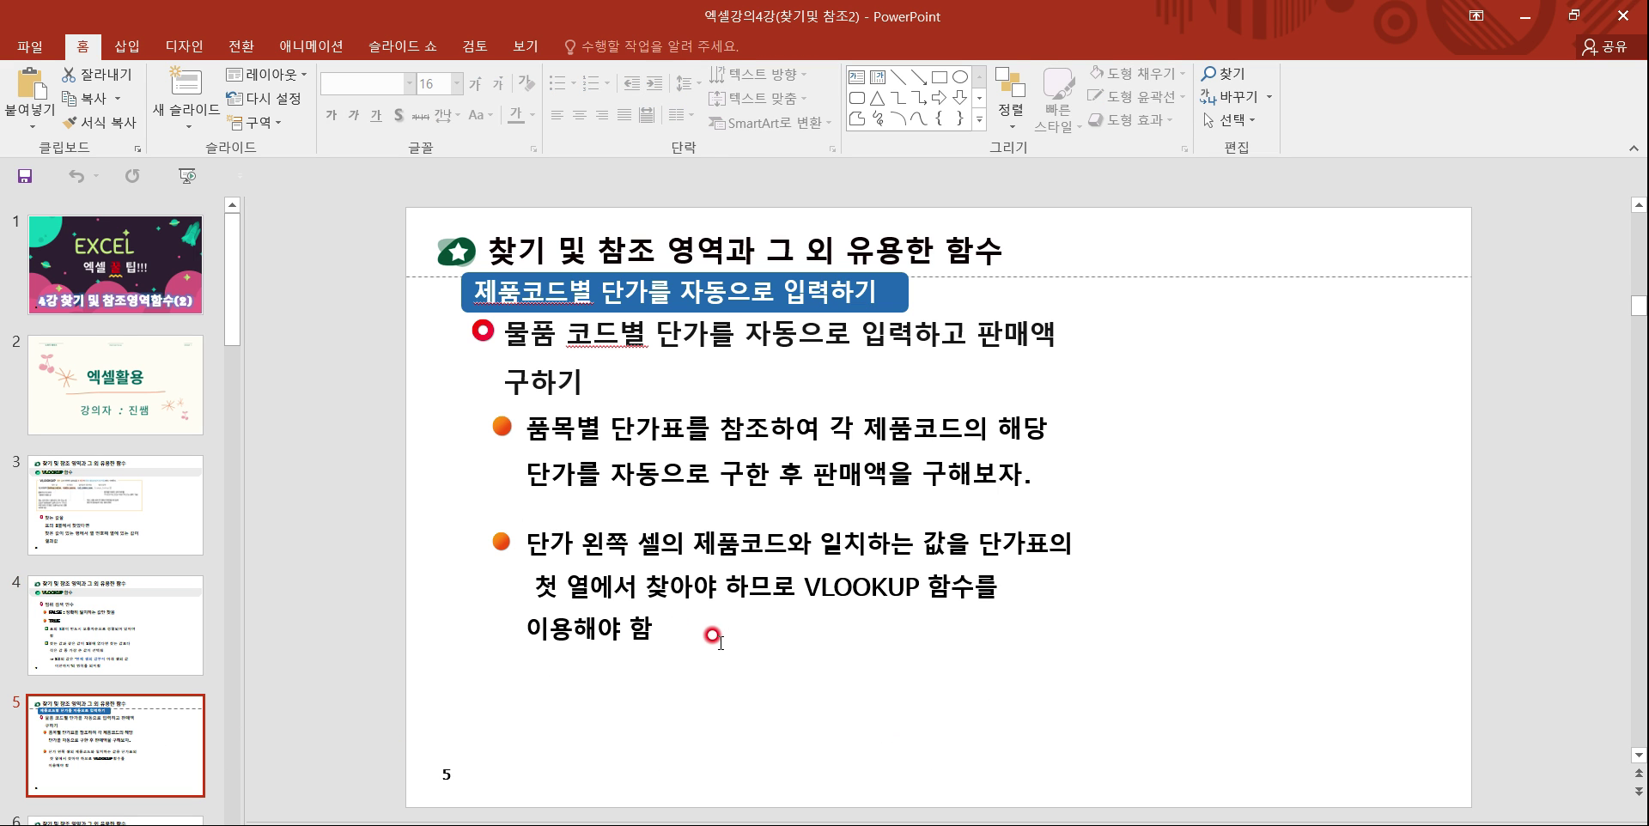
left_click(122, 815)
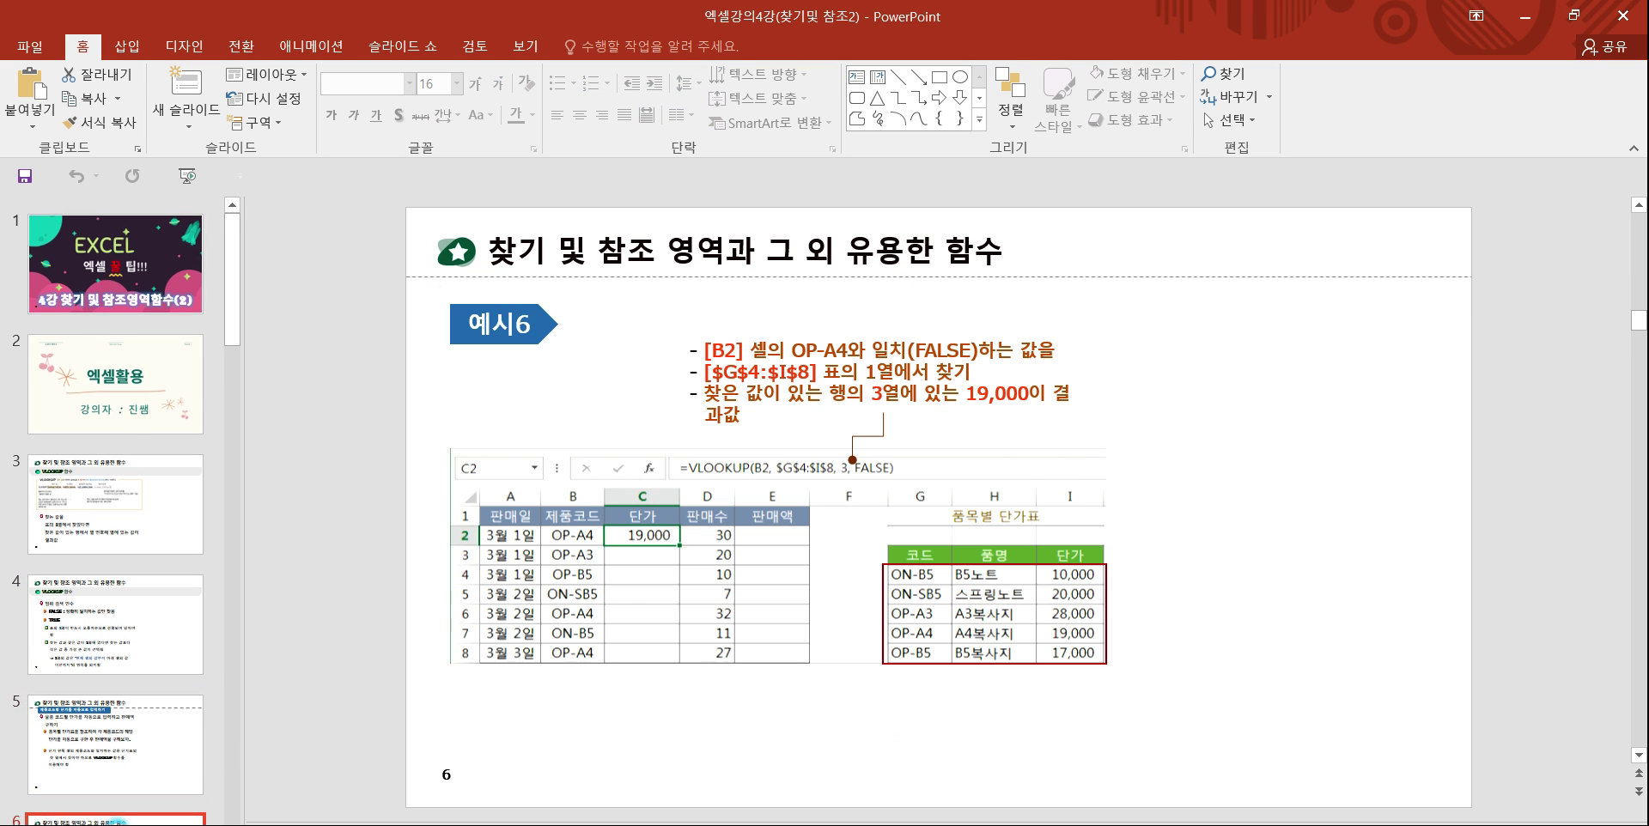
left_click(1574, 15)
left_click_drag(650, 61, 639, 31)
left_click_drag(1317, 146, 1471, 110)
left_click_drag(1278, 111, 1486, 73)
left_click(1039, 407)
Switch to Excel, clear the unit price in cell D2 and start a VLOOKUP formula there with its function arguments dialog open.
left_click(1016, 305)
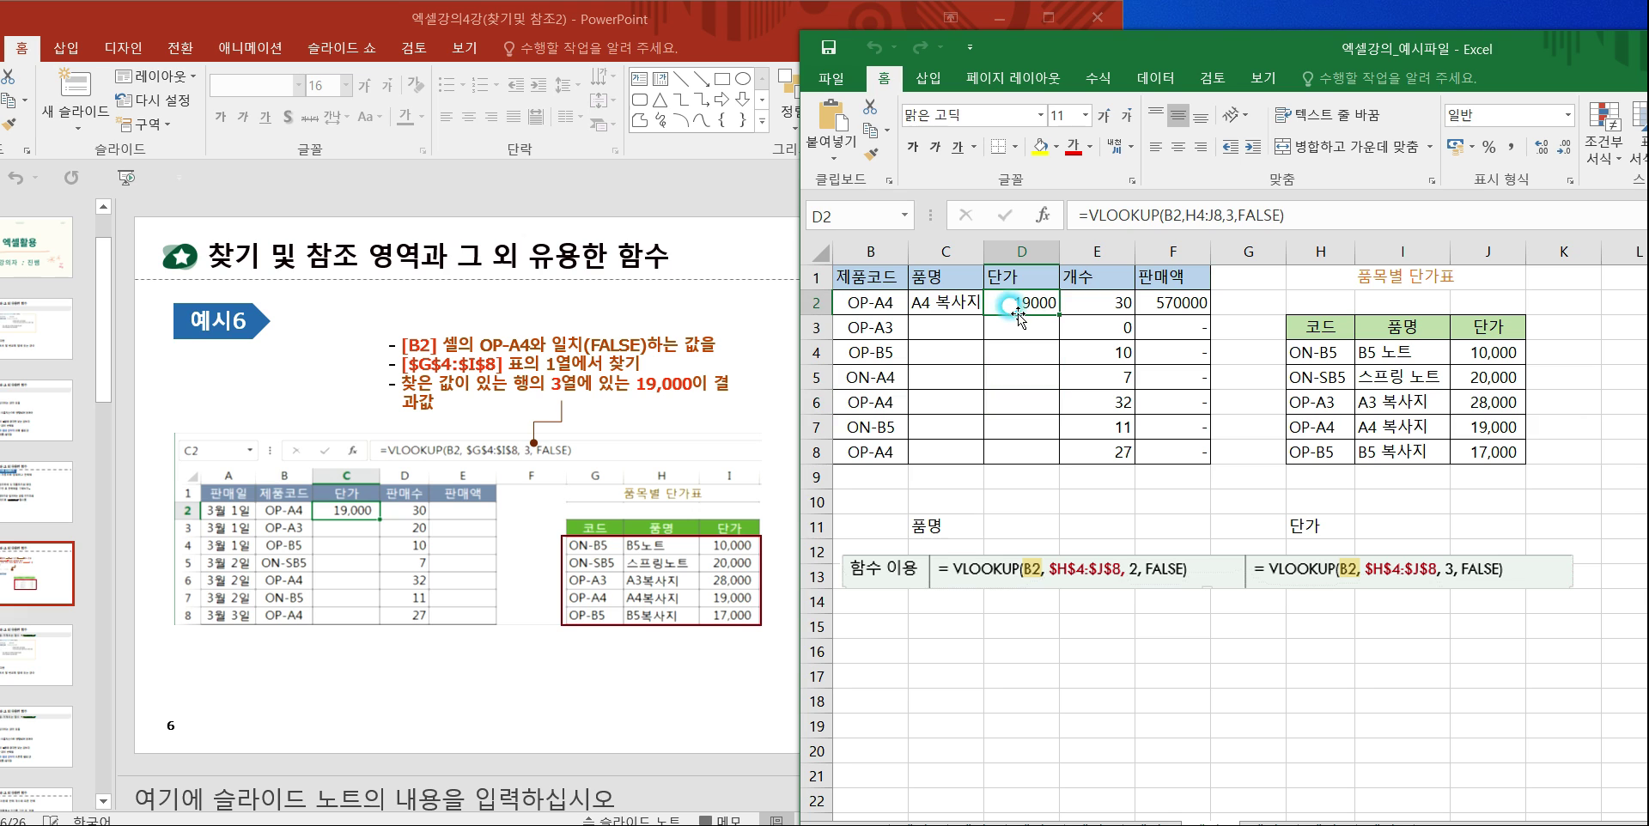
right_click(1016, 301)
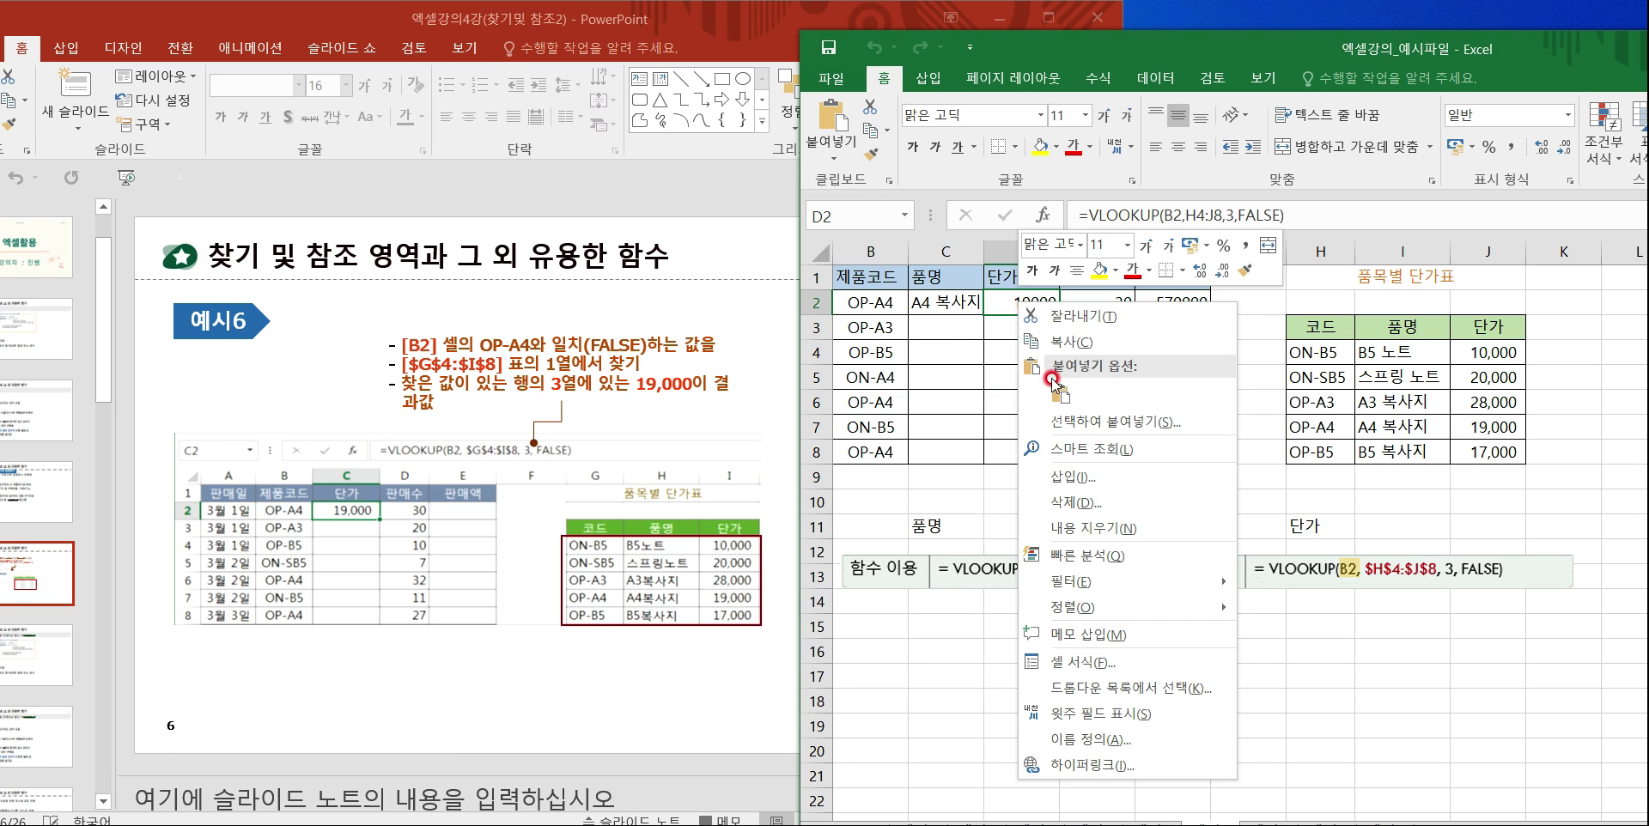
left_click(1089, 528)
double_click(1021, 305)
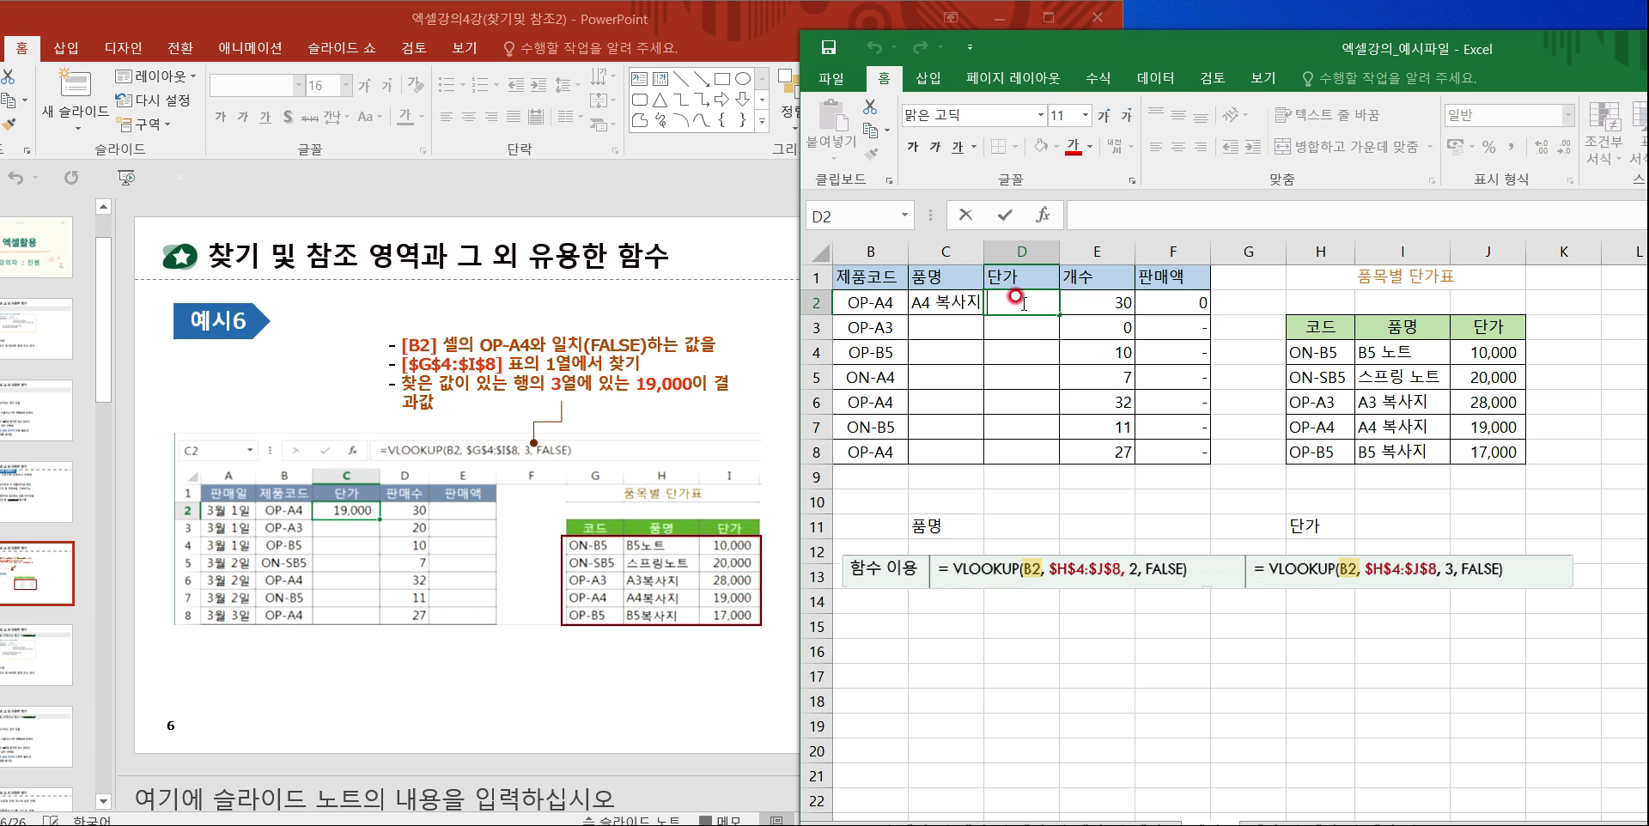
type("=vl")
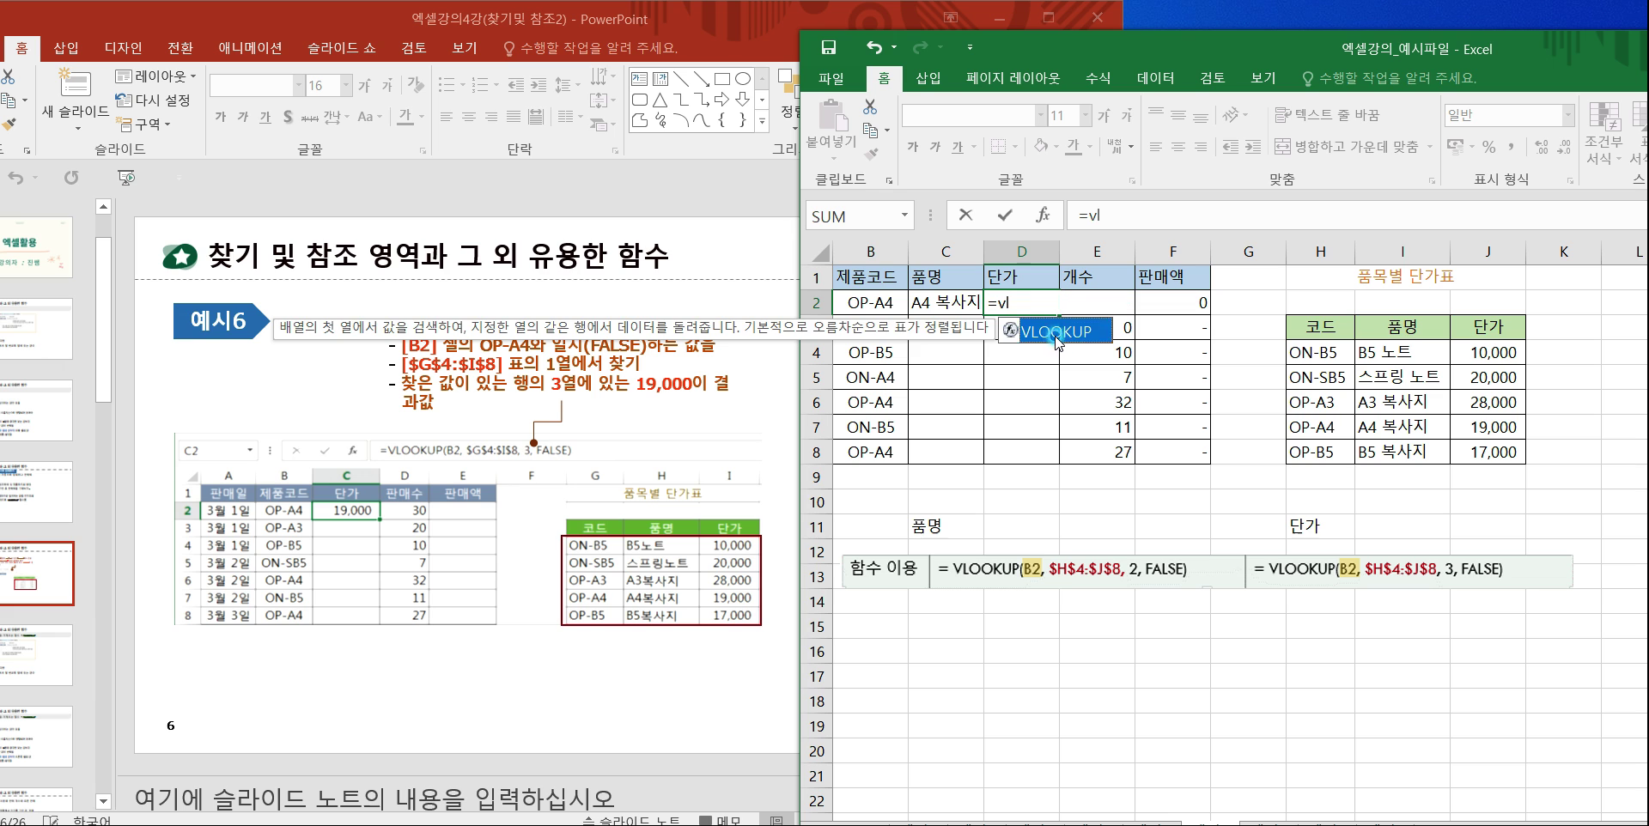
double_click(1057, 336)
left_click(1043, 215)
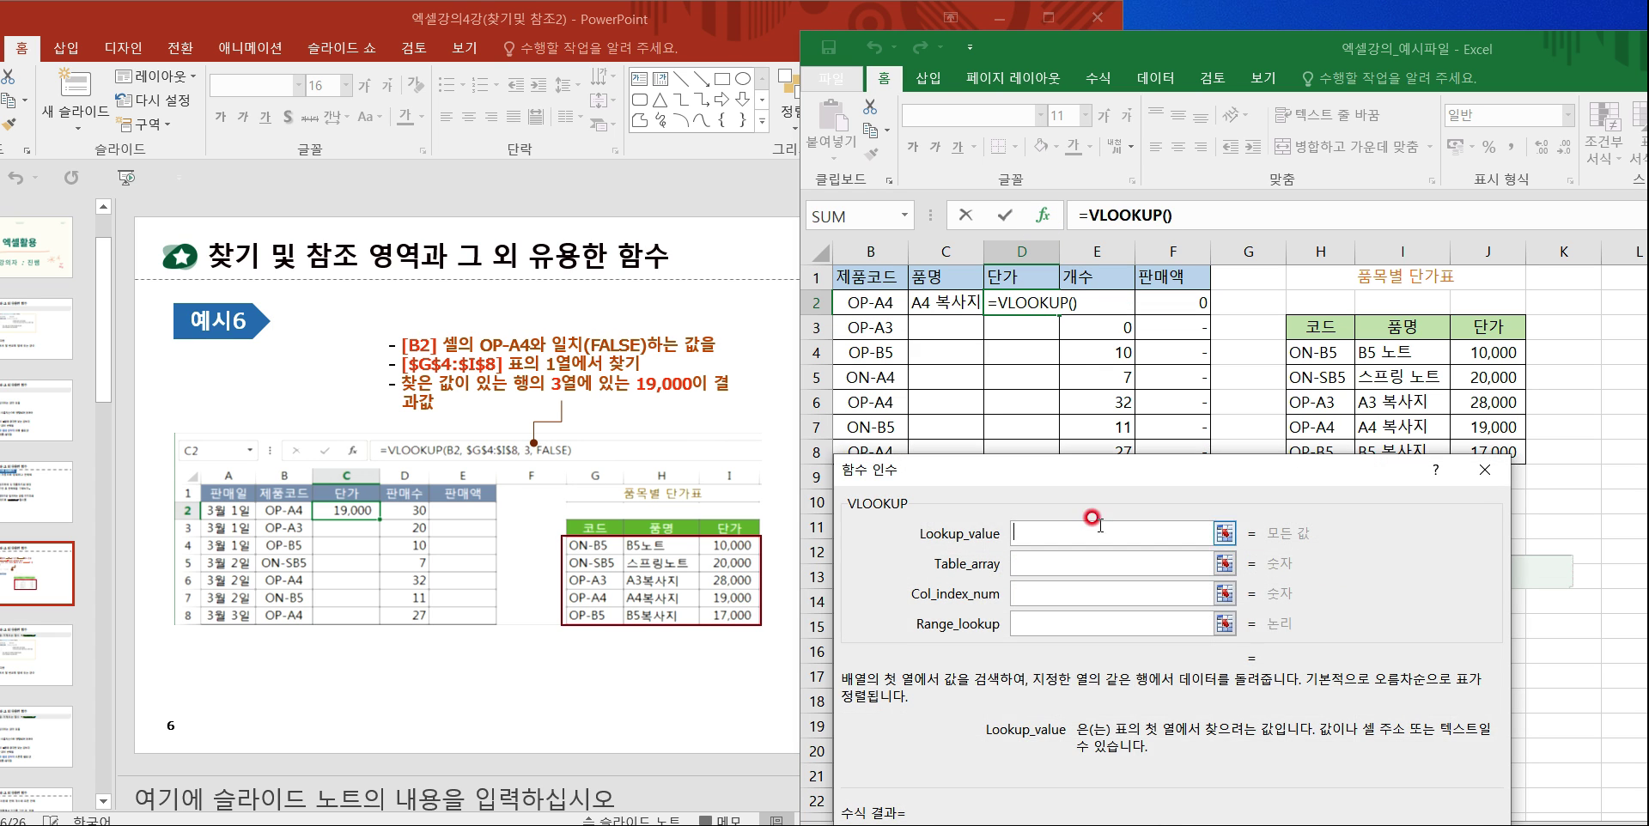
Set the VLOOKUP Lookup_value to B2 and the Table_array to the price table range H4:J8.
left_click_drag(1092, 518, 1089, 645)
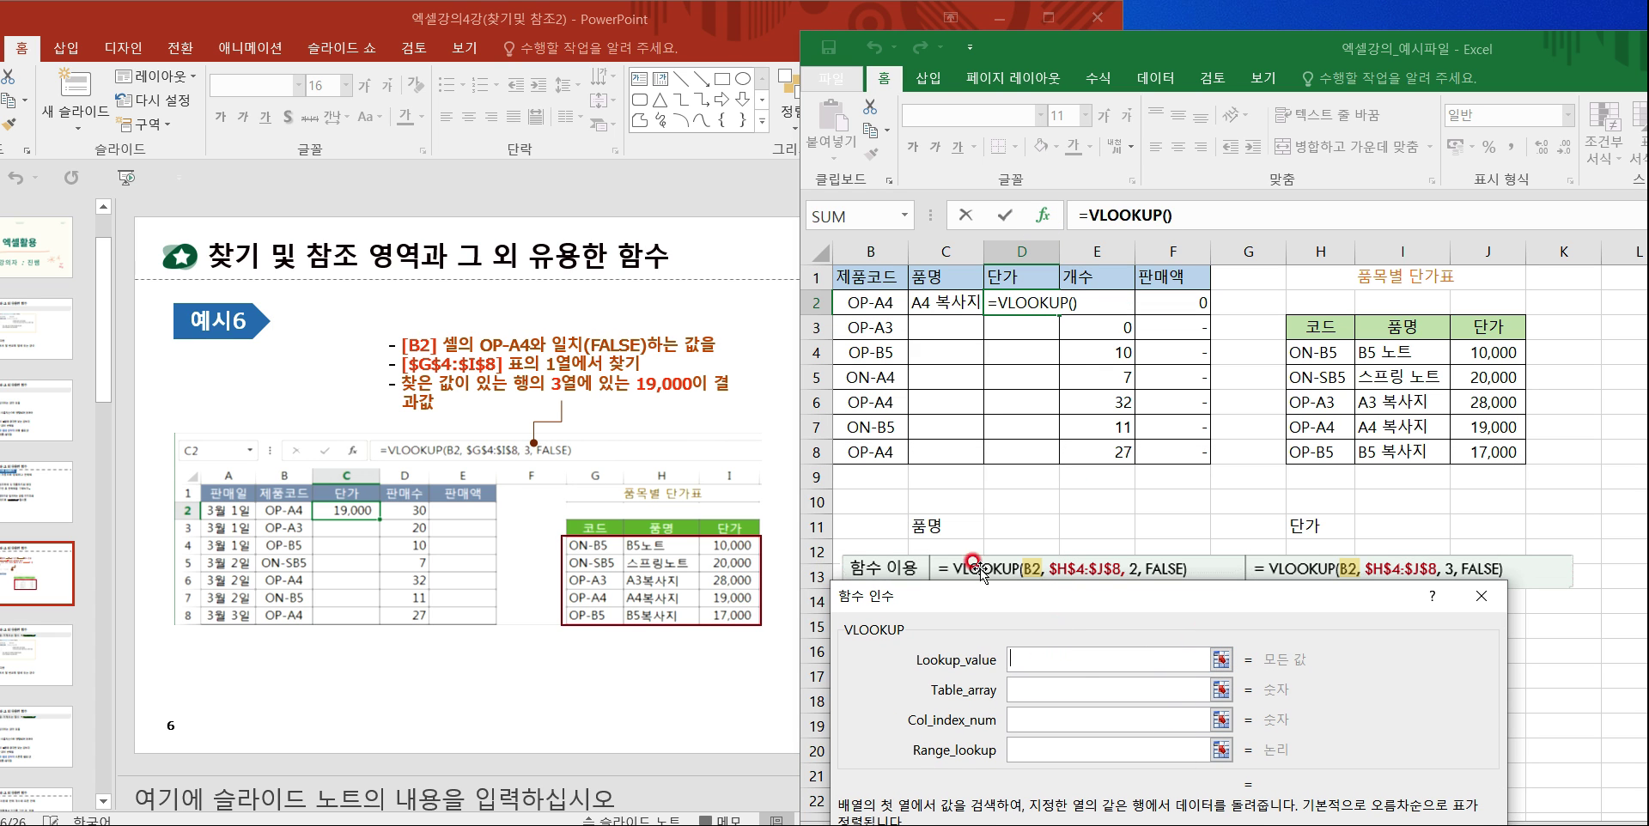
left_click(1098, 672)
left_click(867, 305)
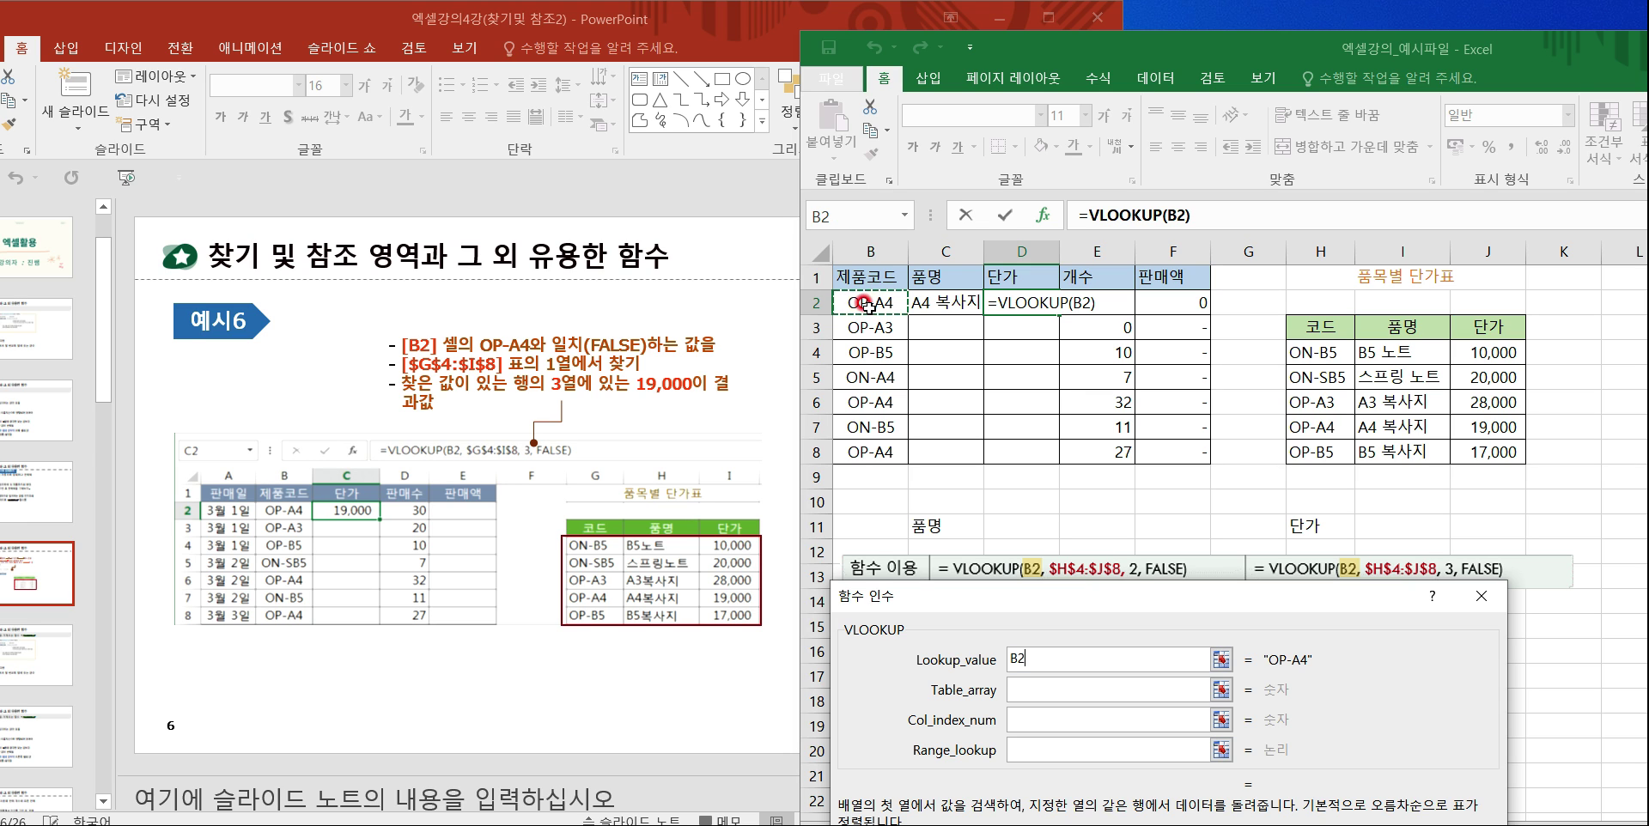
left_click(1041, 687)
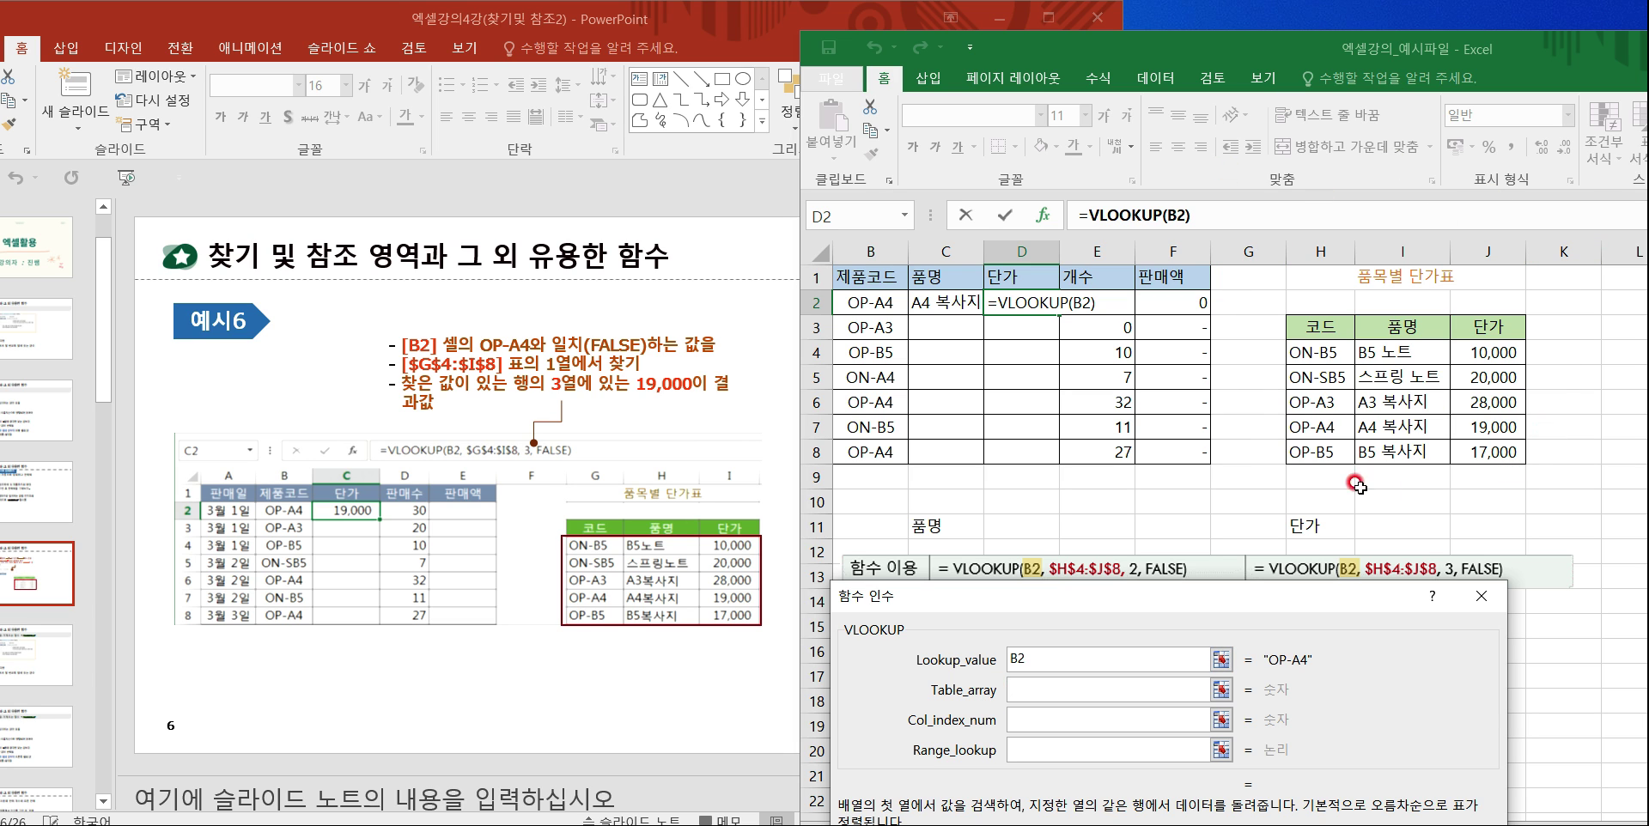
left_click_drag(1315, 354, 1477, 448)
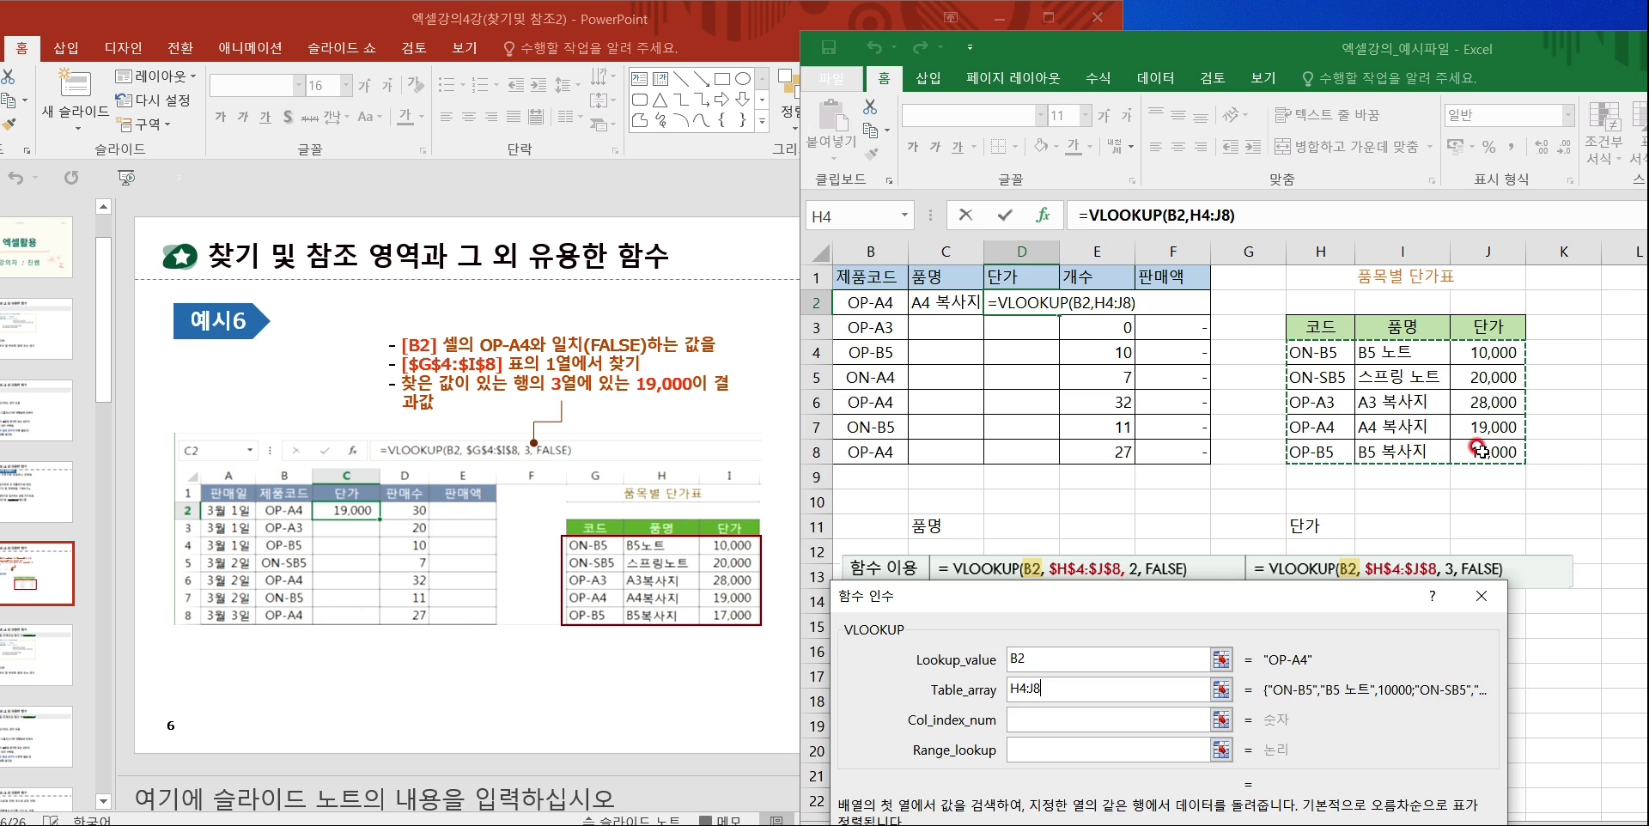
Set Col_index_num to 3 and Range_lookup to FALSE, and apply the VLOOKUP formula to D2.
left_click(1010, 722)
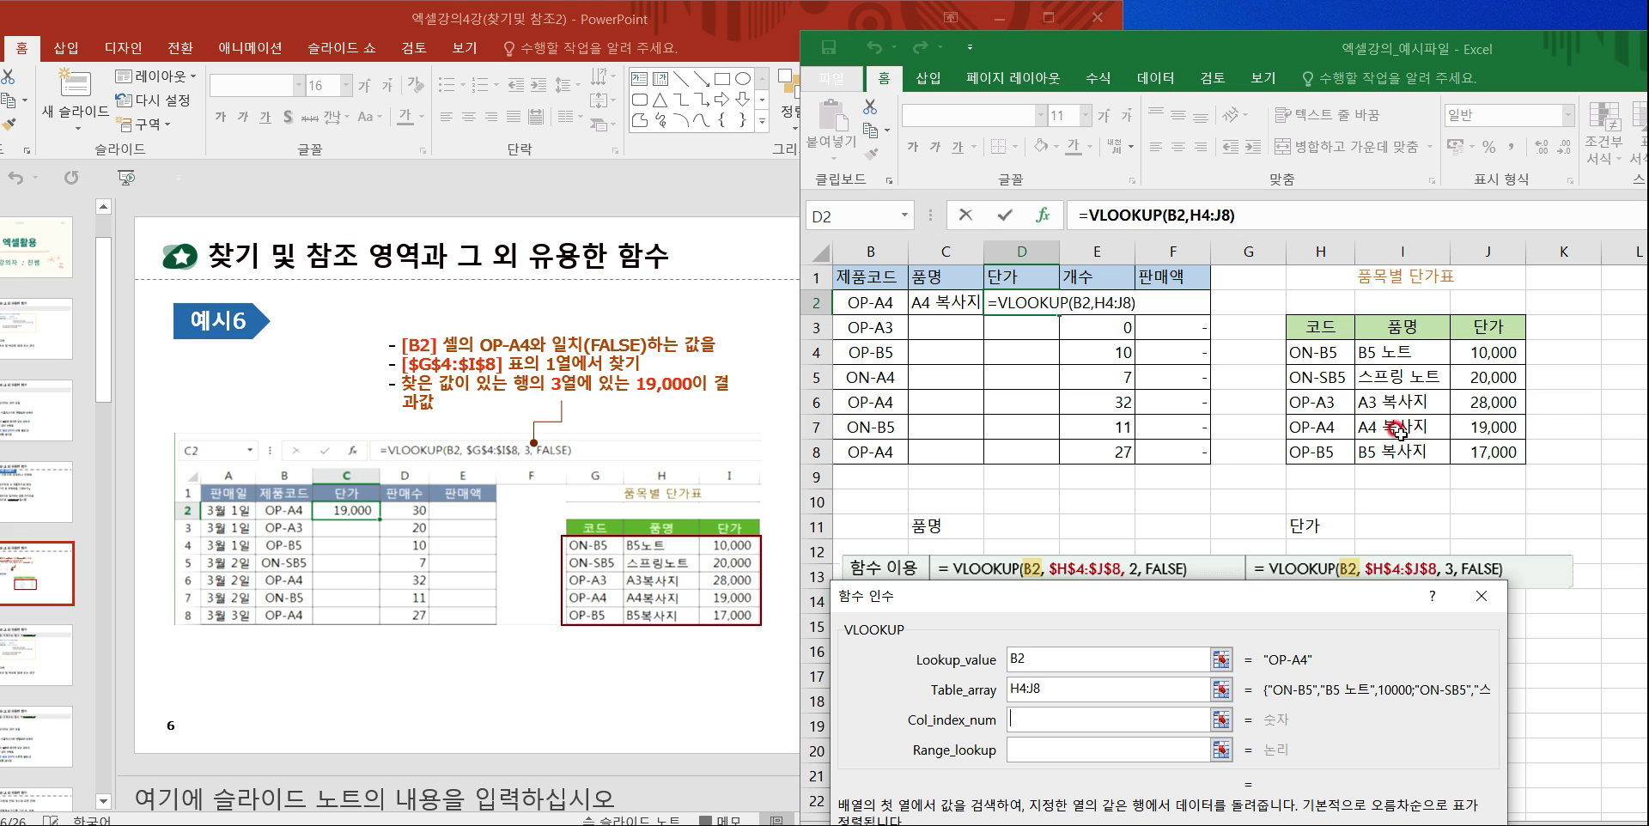
type("3")
left_click(1045, 751)
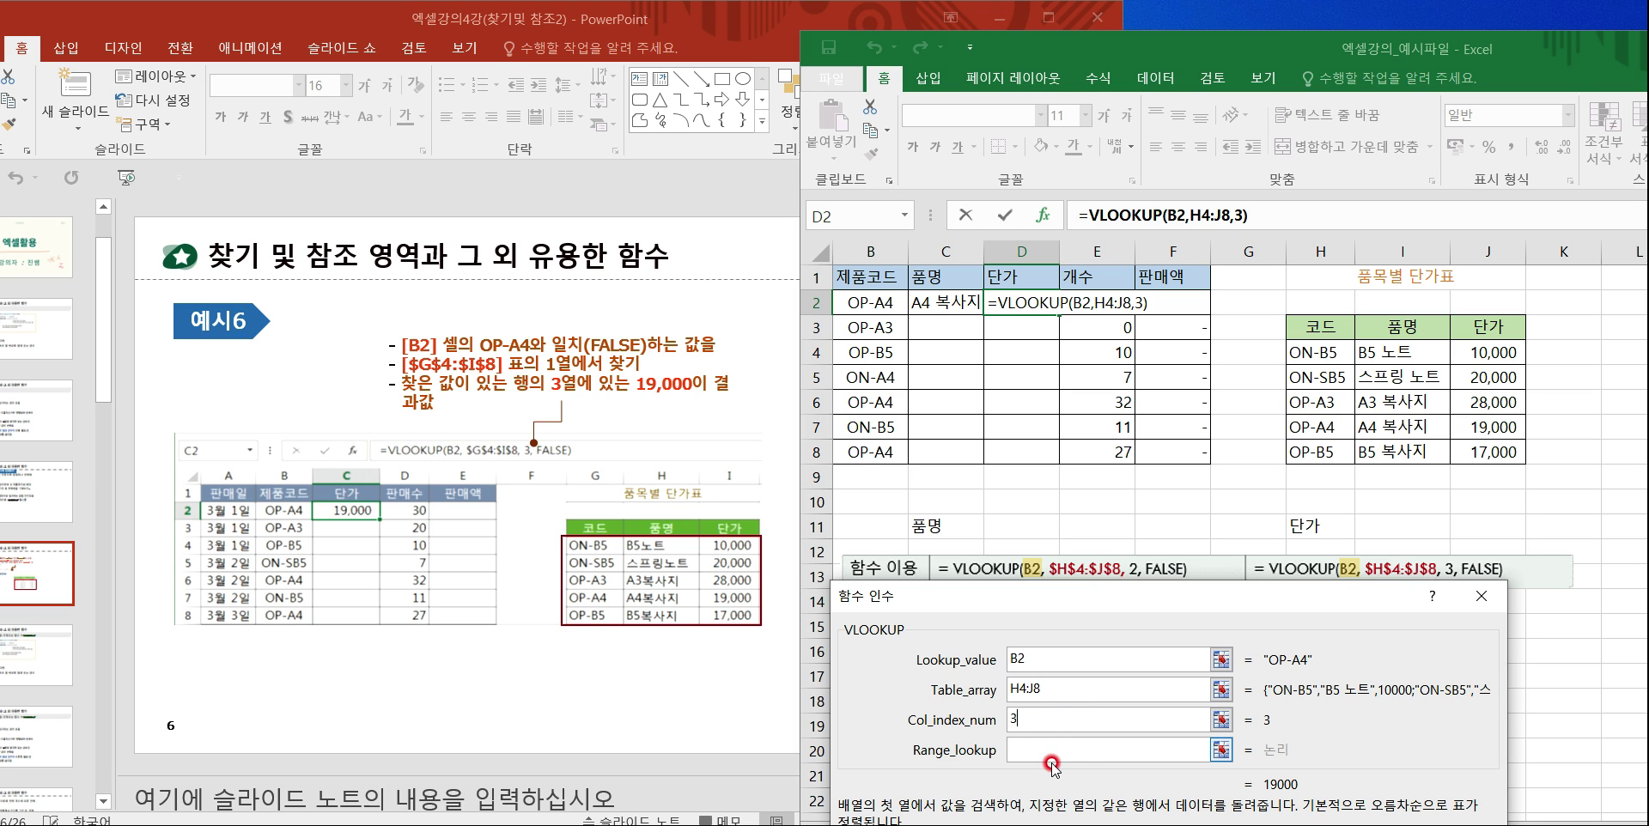
left_click(1044, 757)
left_click_drag(1142, 603, 1113, 520)
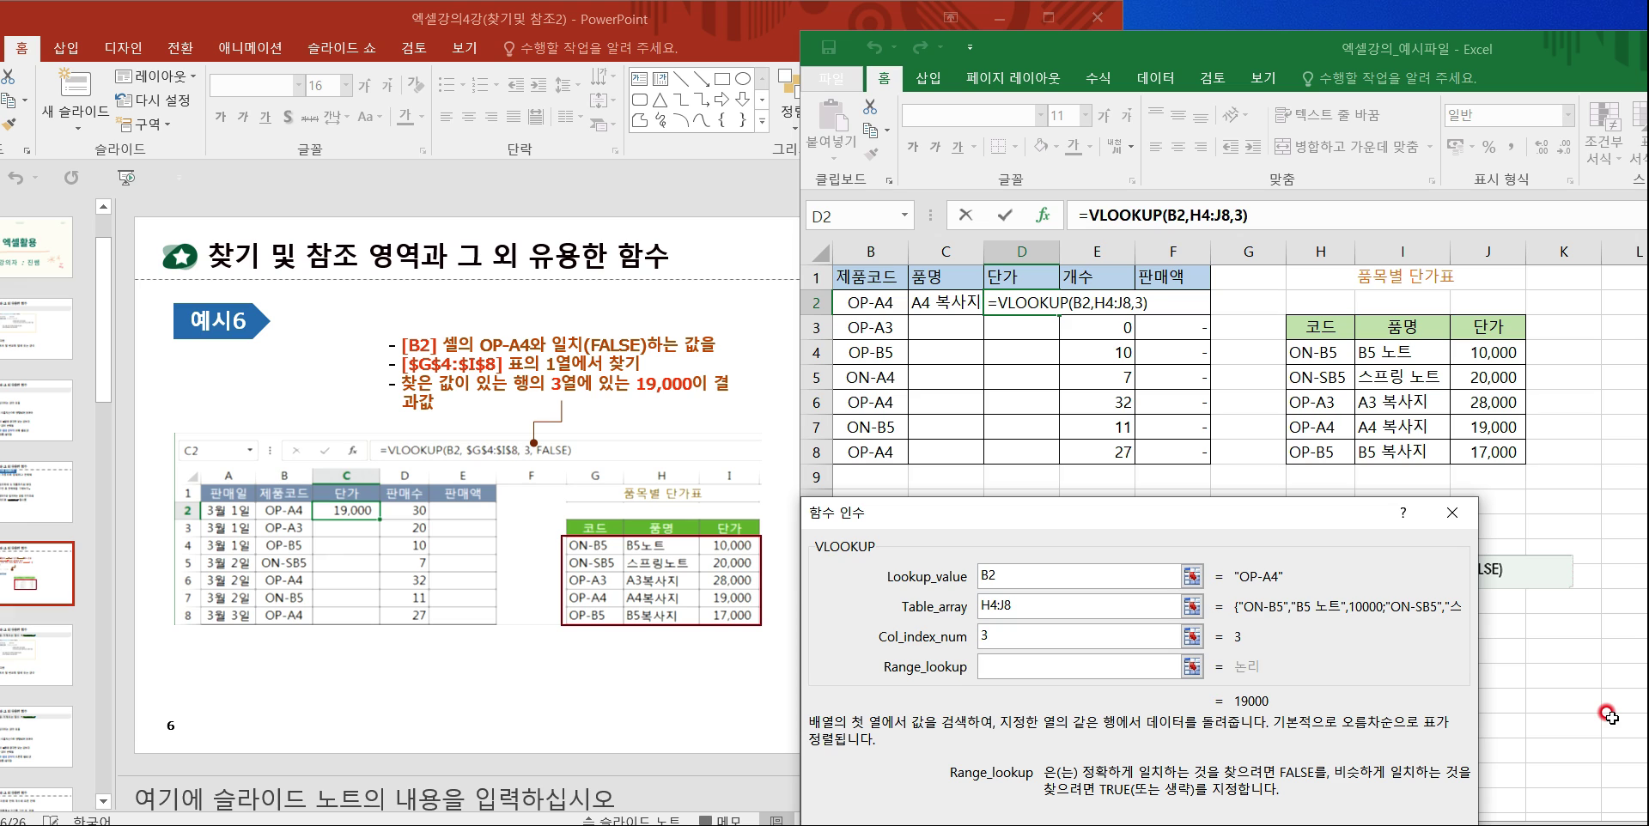
type("f")
key("BackSpace")
type("F")
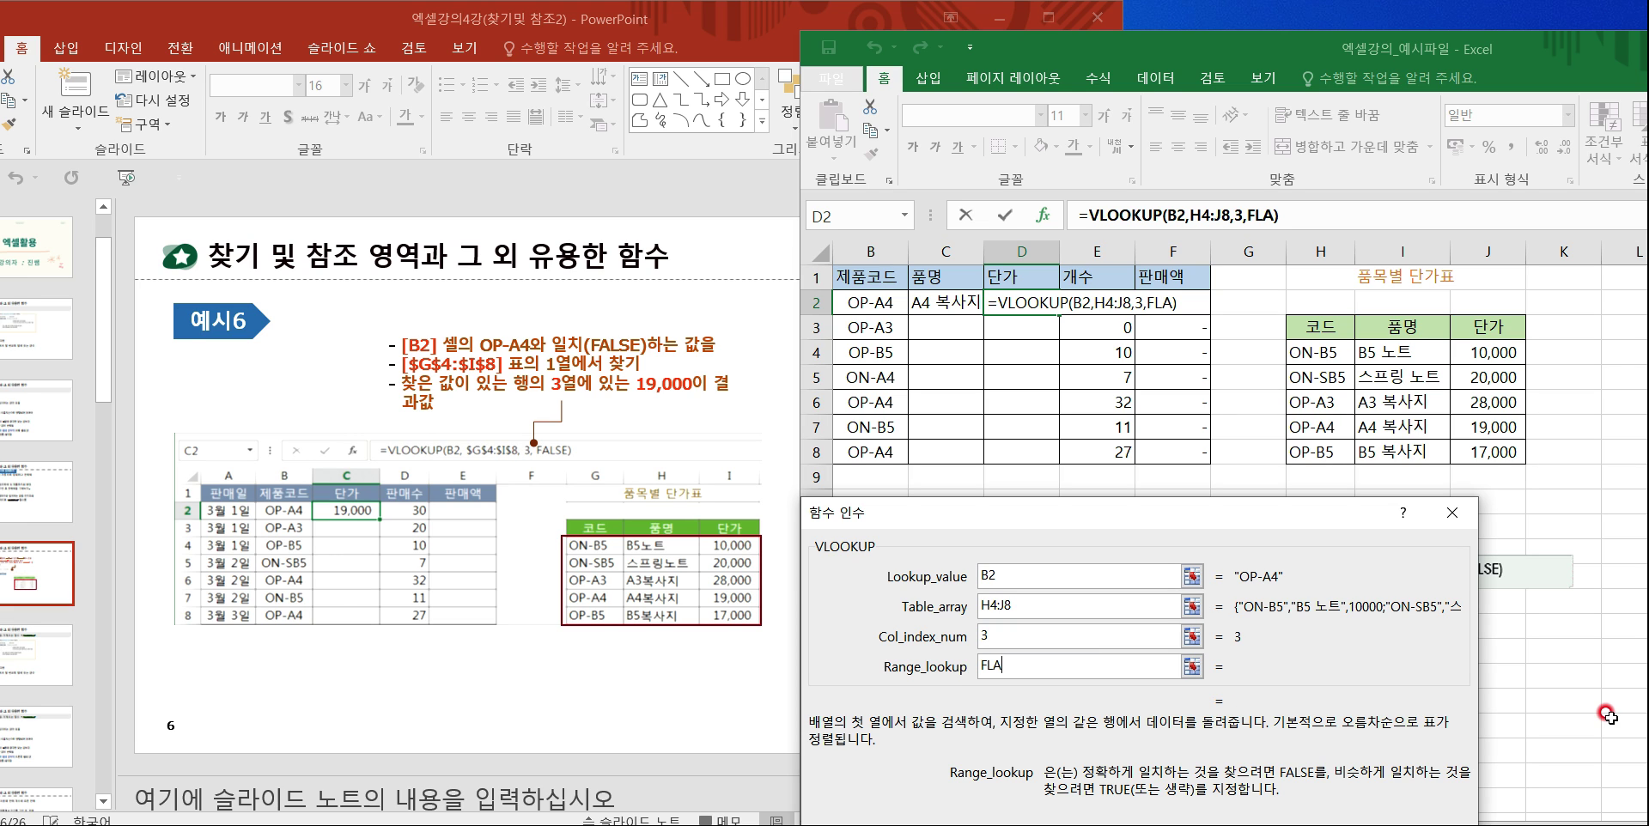
type("ALSE")
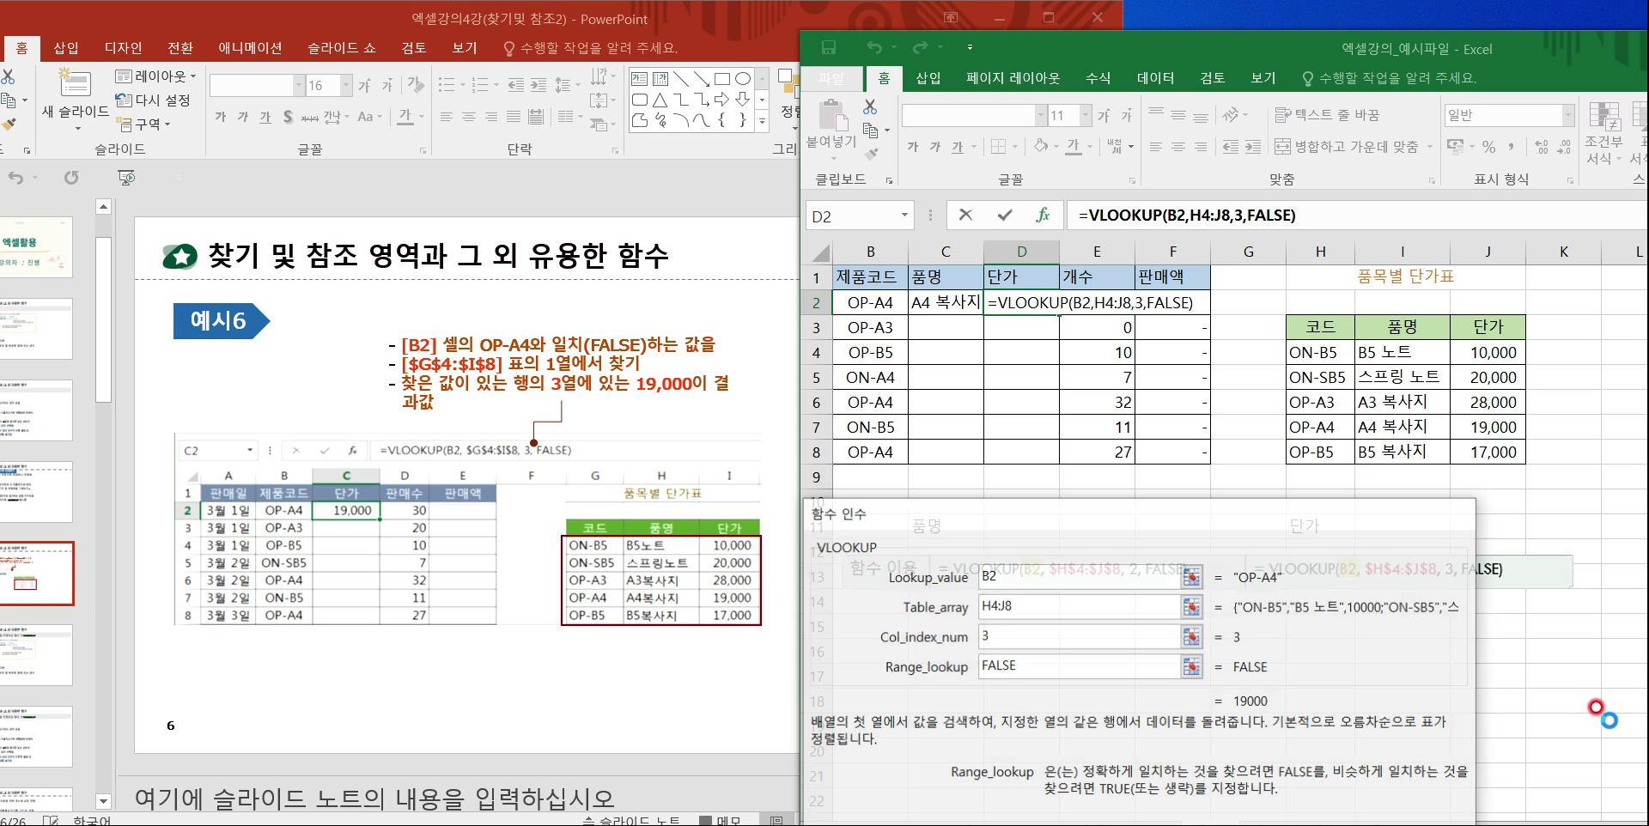
key("Return")
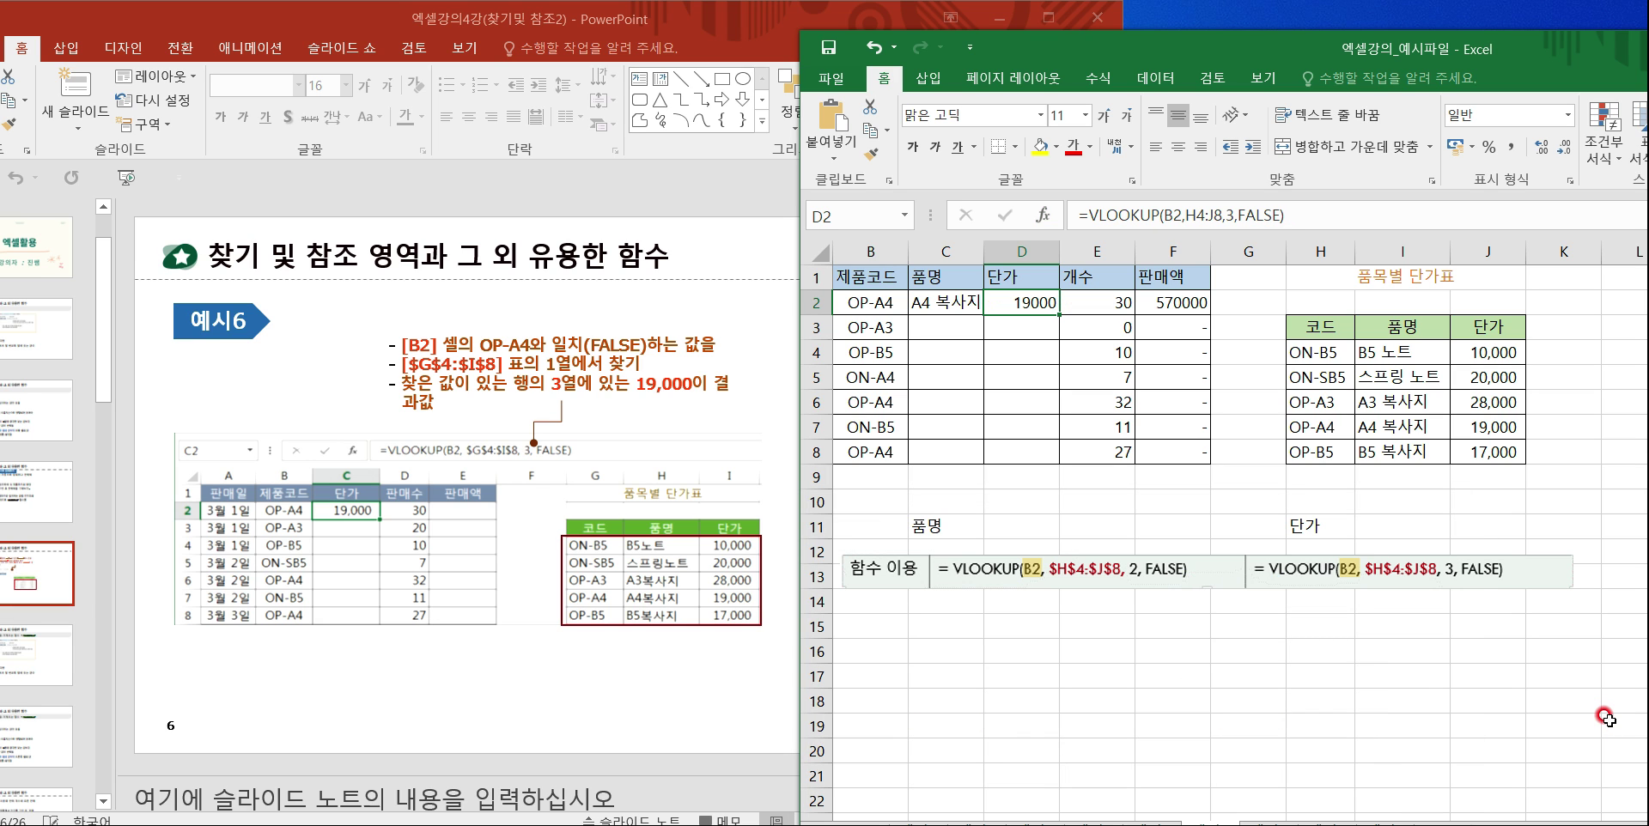
Try filling the product name formula from C2 down to C8, and undo the fill each time.
left_click(969, 311)
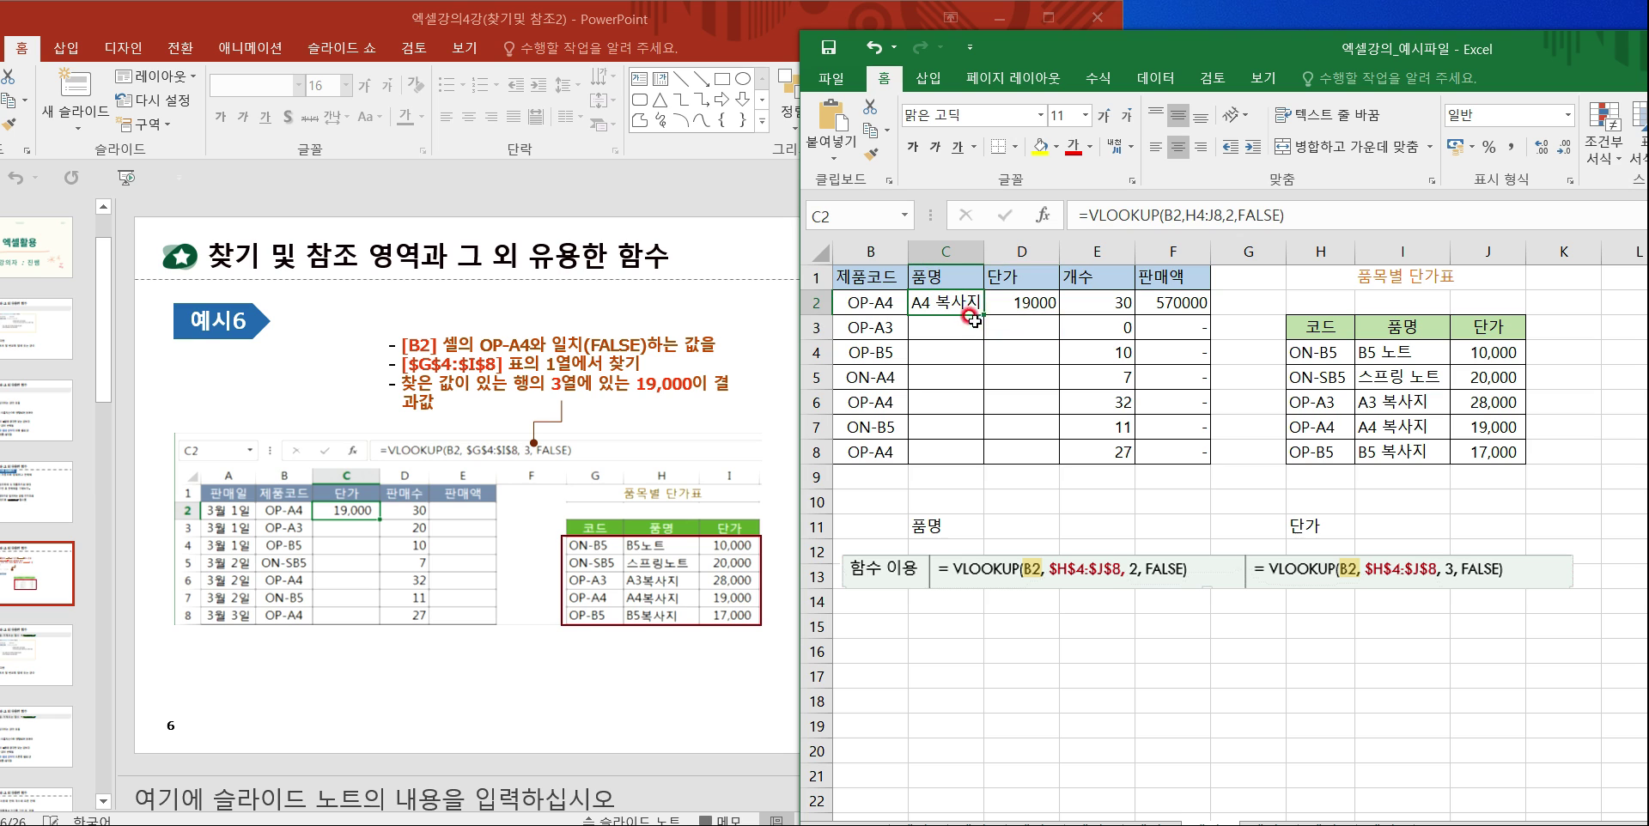
left_click_drag(984, 315, 979, 460)
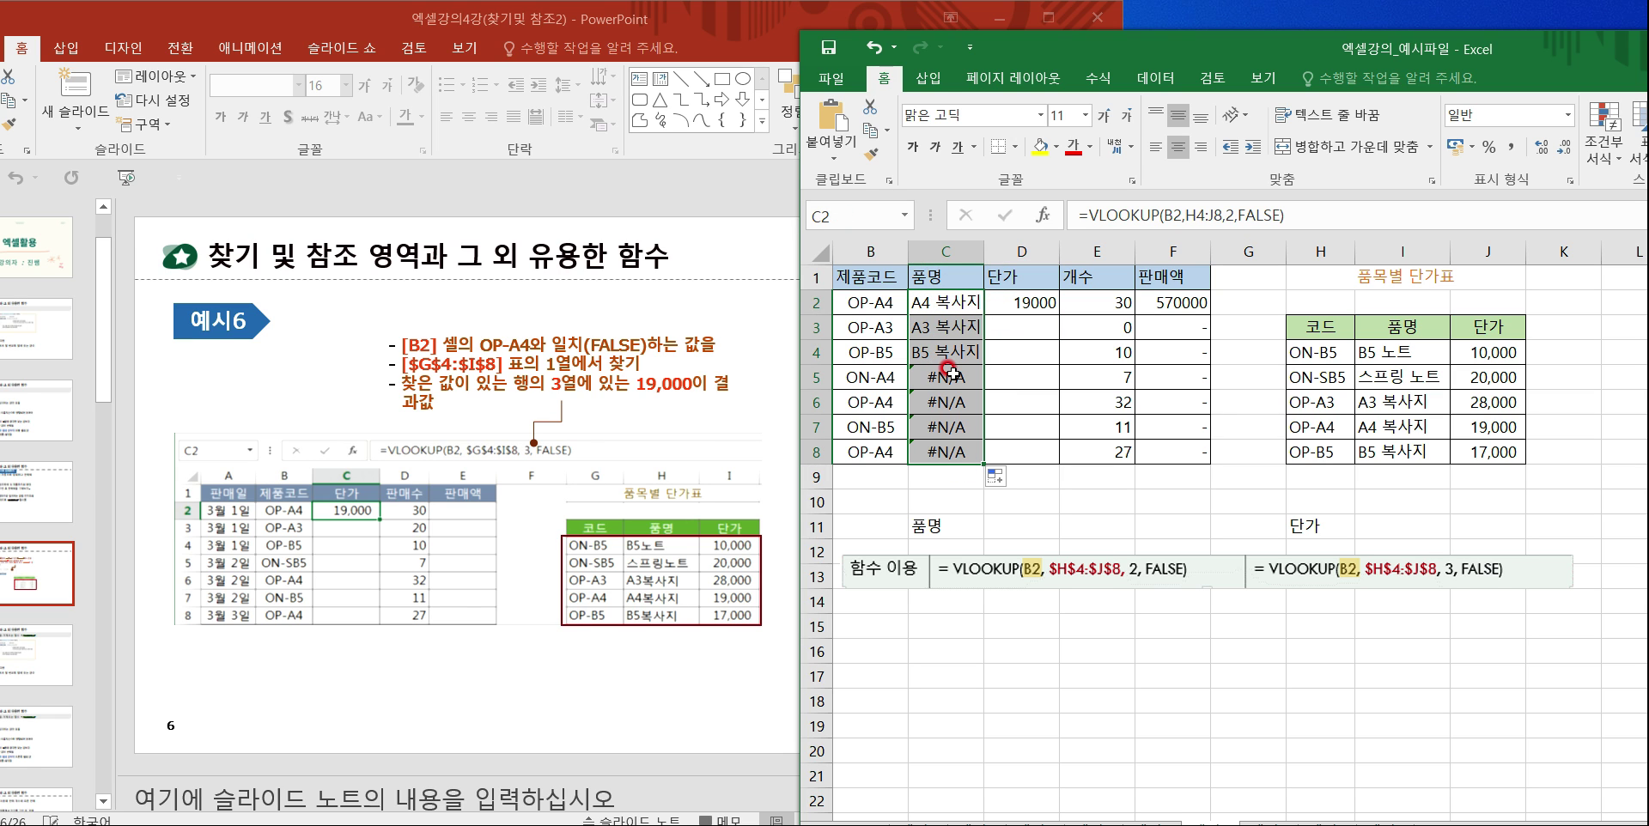
key("ctrl+z")
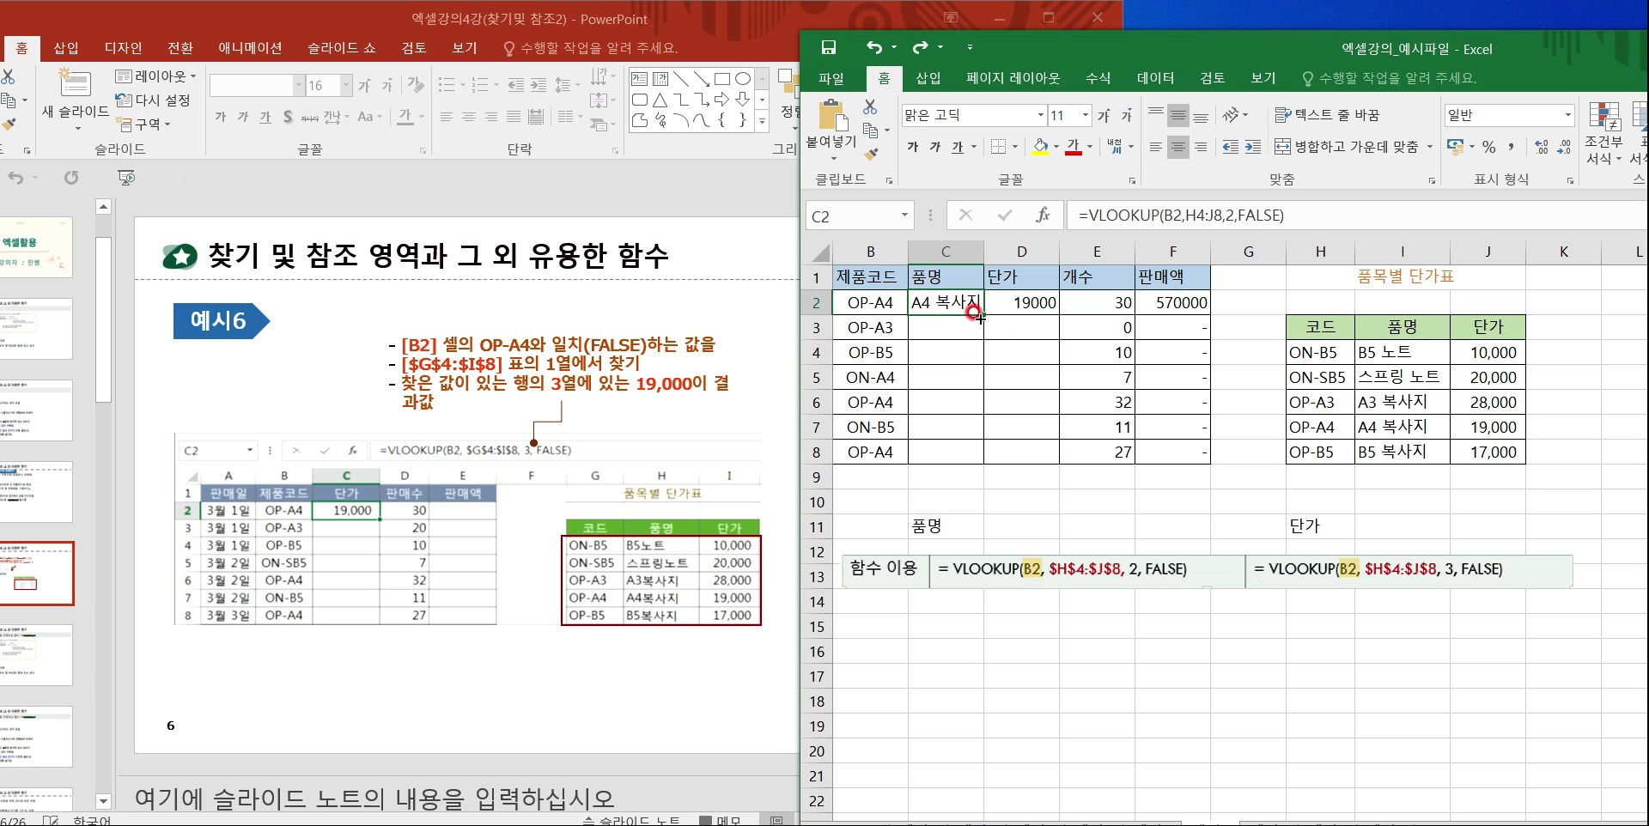
left_click_drag(984, 313, 962, 455)
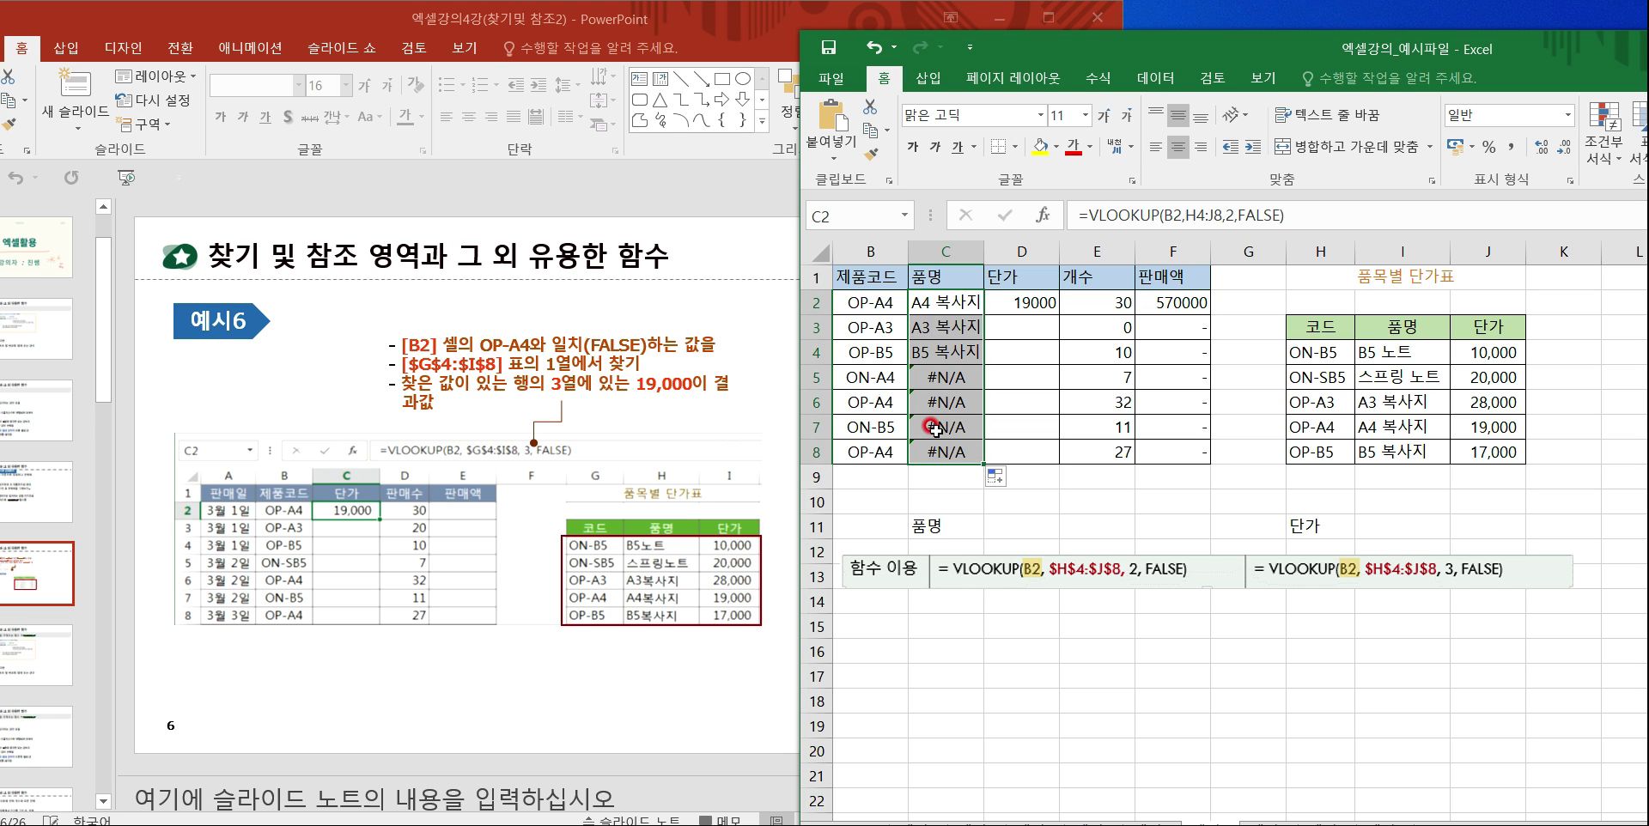
key("ctrl+z")
Inspect the row 2 formulas for product name, unit price and sales amount in C2, D2 and F2.
left_click(1009, 305)
left_click(936, 302)
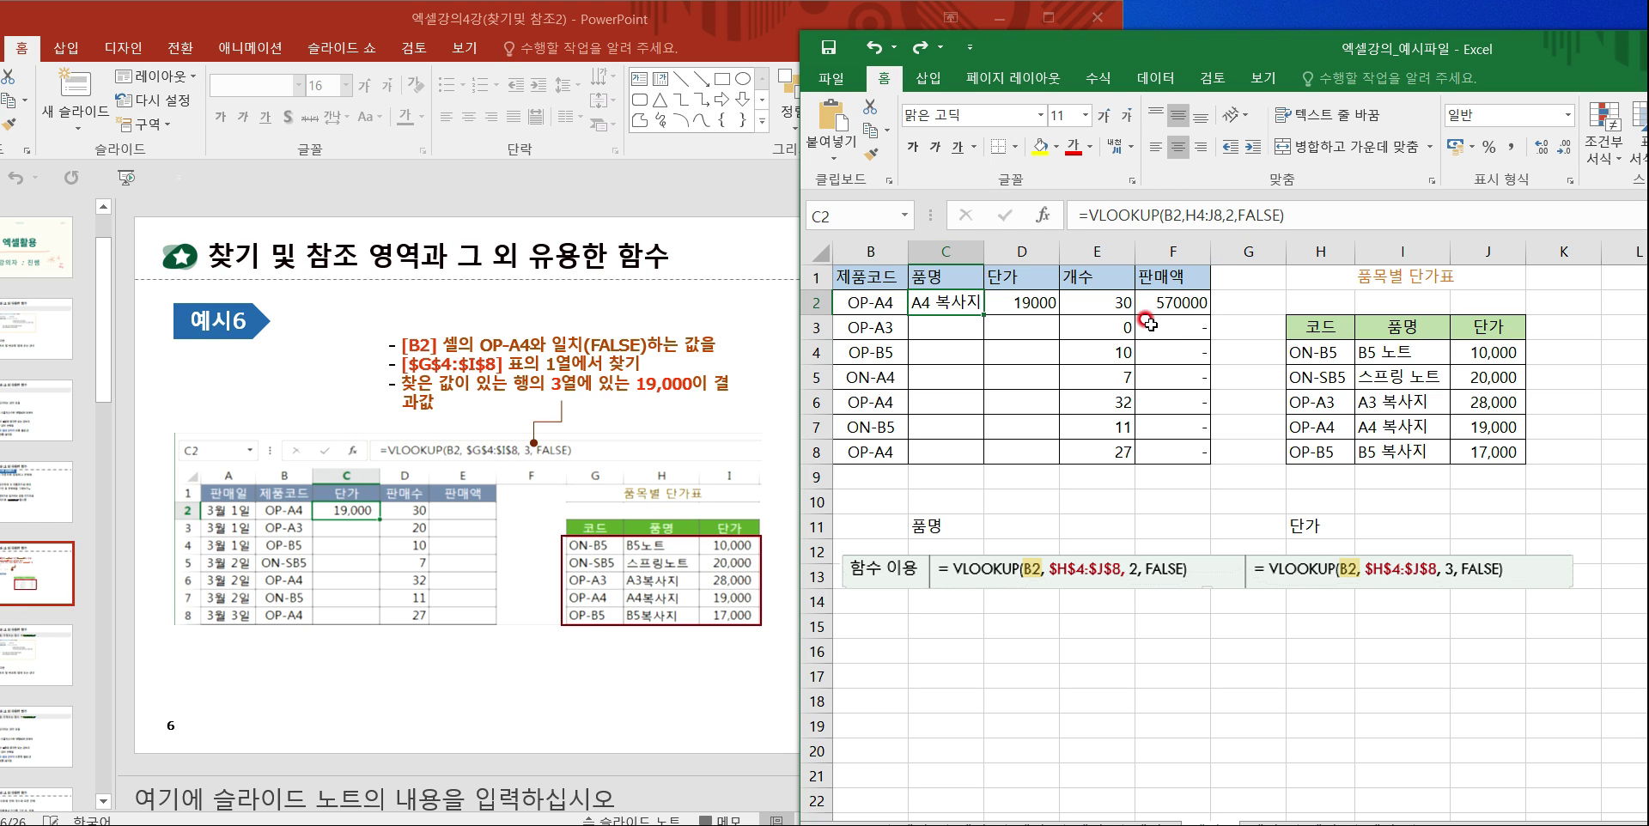
left_click(961, 307)
left_click(1022, 303)
left_click(1121, 303)
left_click(1151, 304)
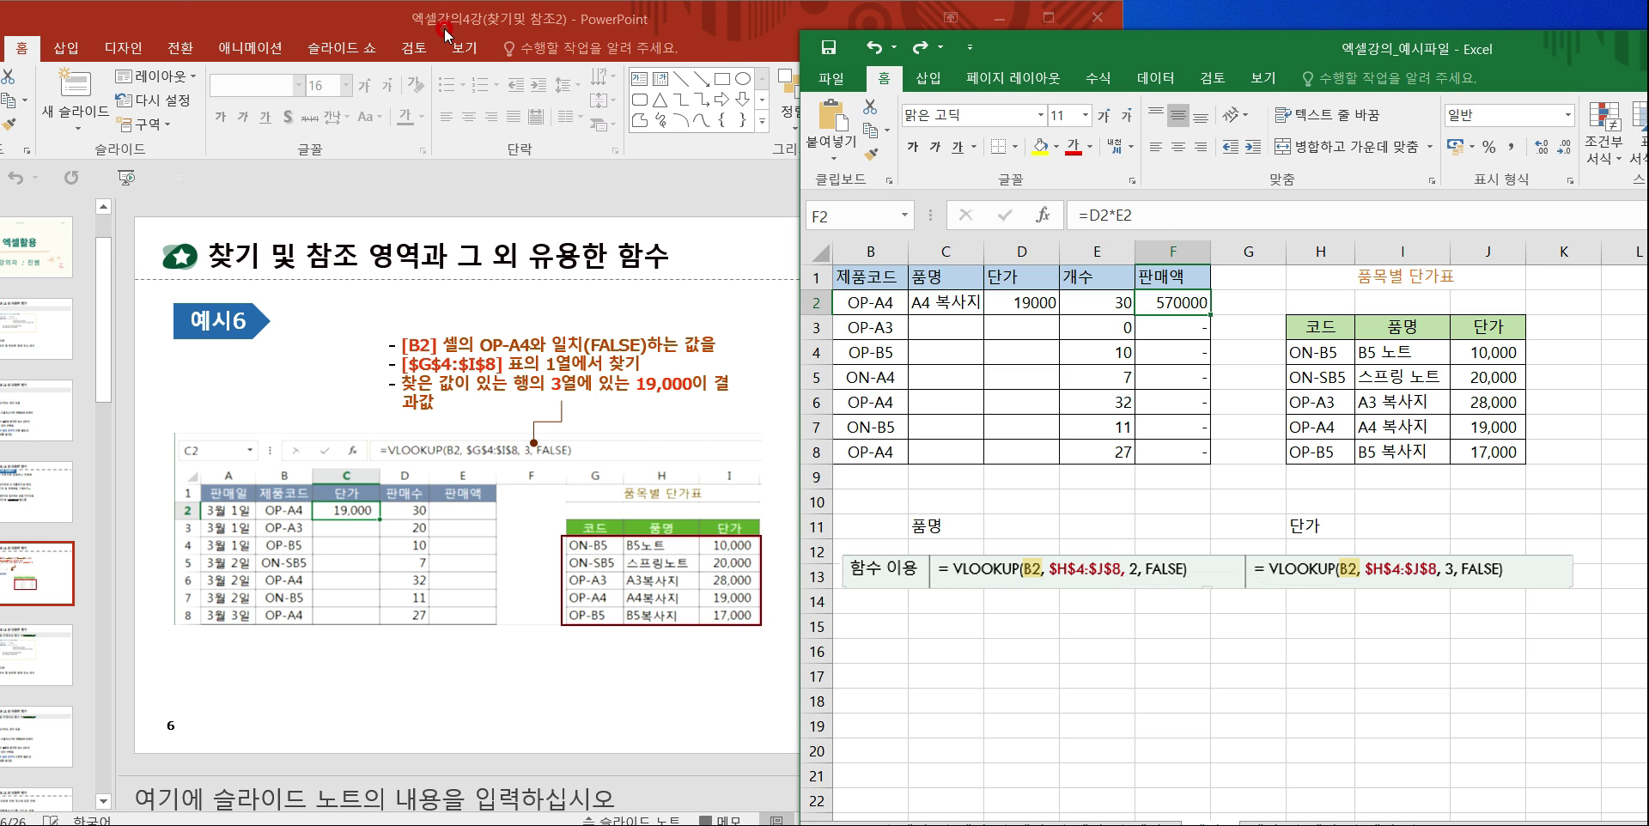
Reposition the presentation window to expose its slide thumbnails and move the workbook window up to expose its sheet tabs.
left_click_drag(442, 22, 595, 21)
left_click(1476, 49)
left_click_drag(1476, 49, 1472, 26)
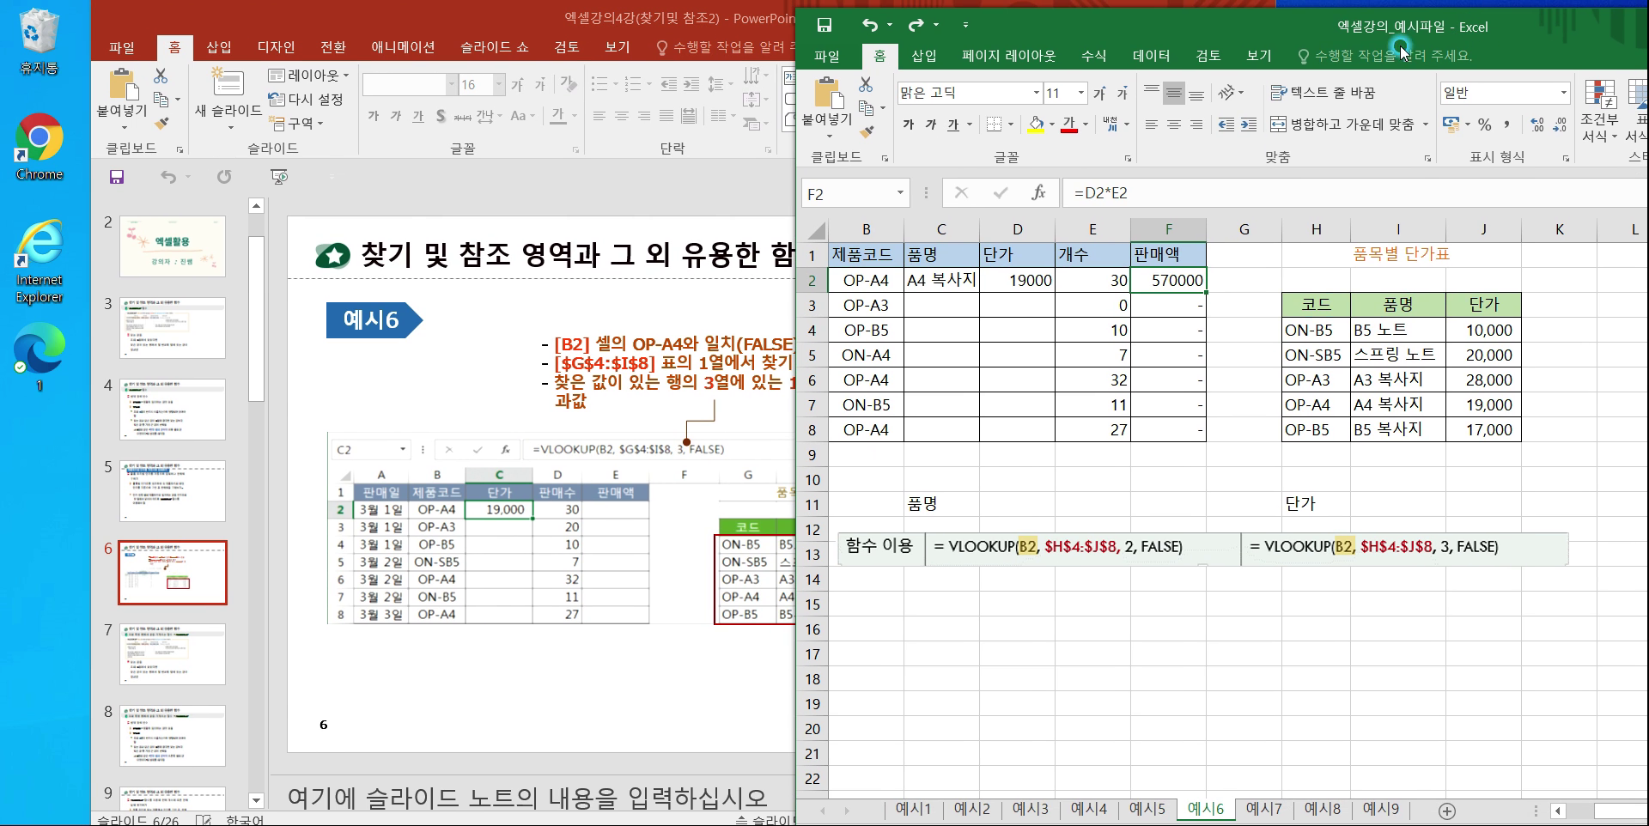
Switch to PowerPoint and review the HLOOKUP syntax on slide 7 and its range lookup rules on slide 8.
left_click(193, 659)
left_click(194, 660)
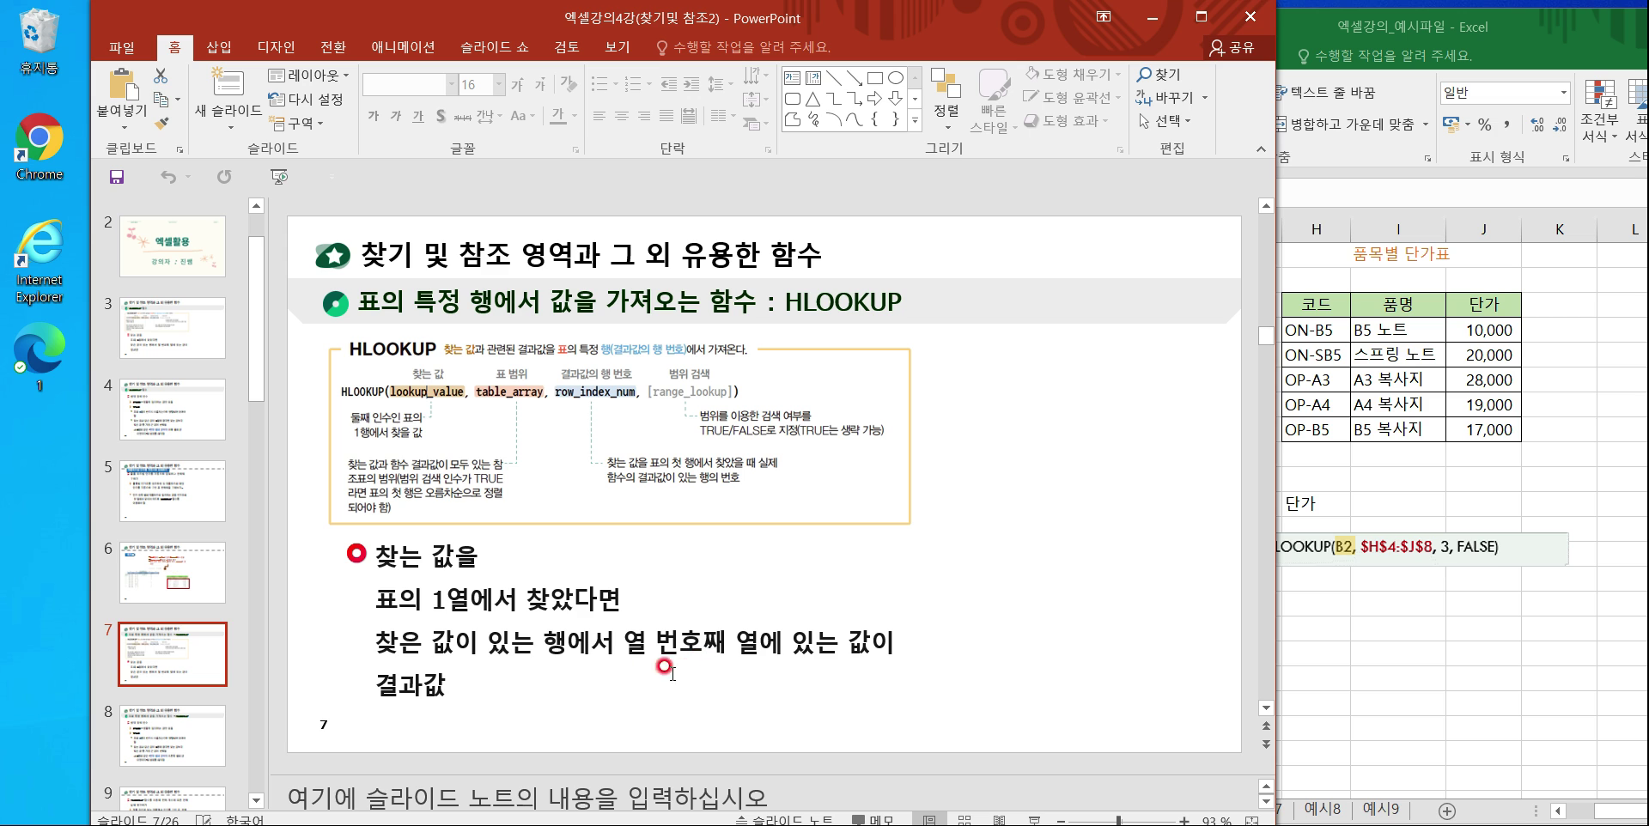
left_click(183, 733)
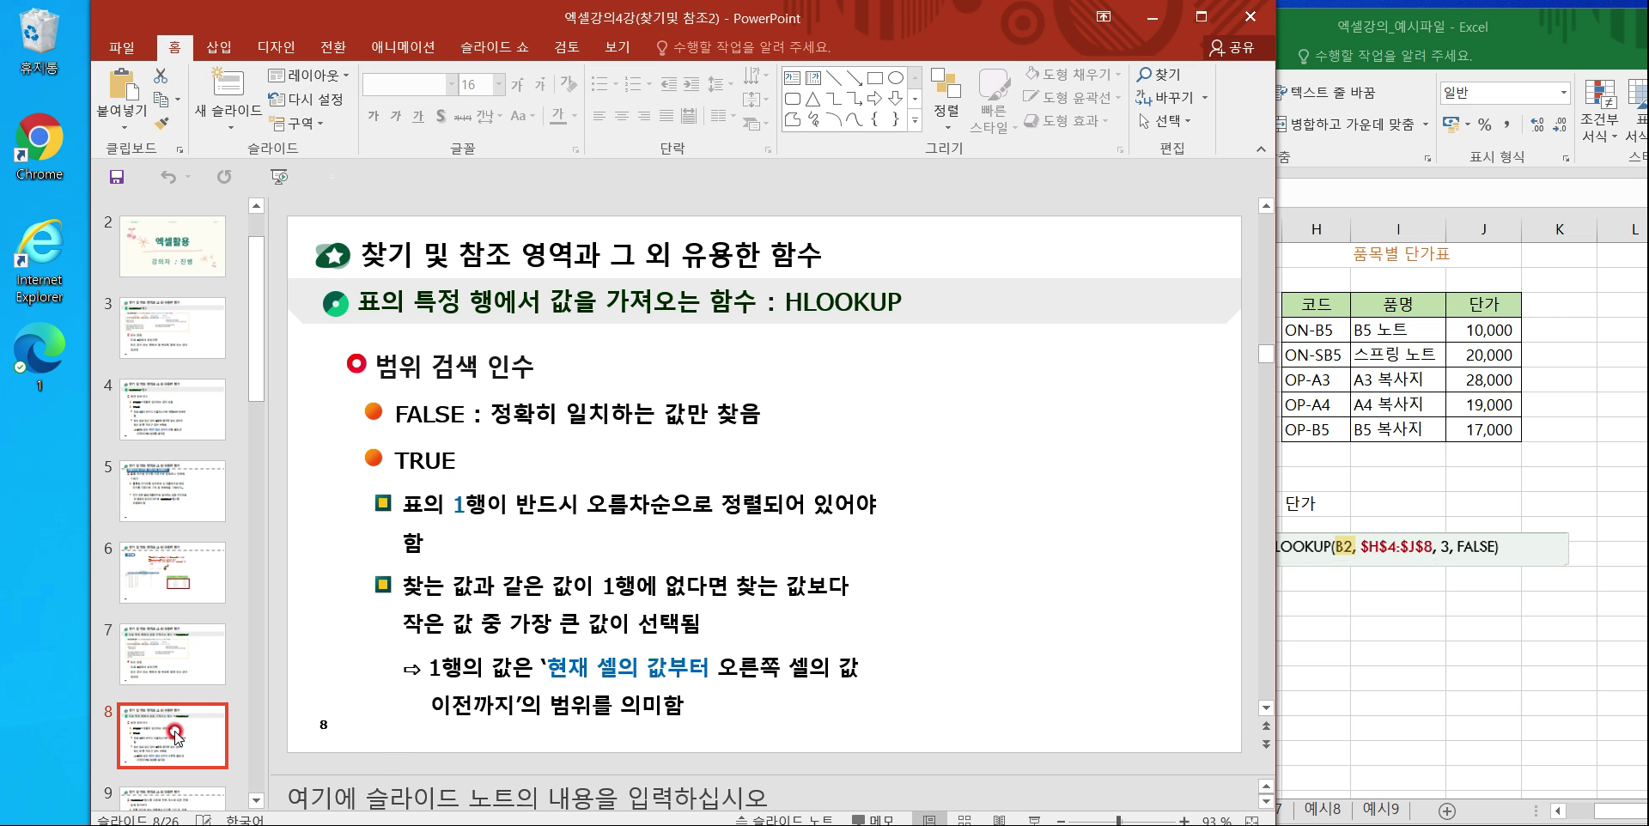
Go to slide 10, which explains finding the product name for a product code with HLOOKUP.
left_click_drag(258, 389, 259, 466)
left_click(184, 546)
left_click(184, 634)
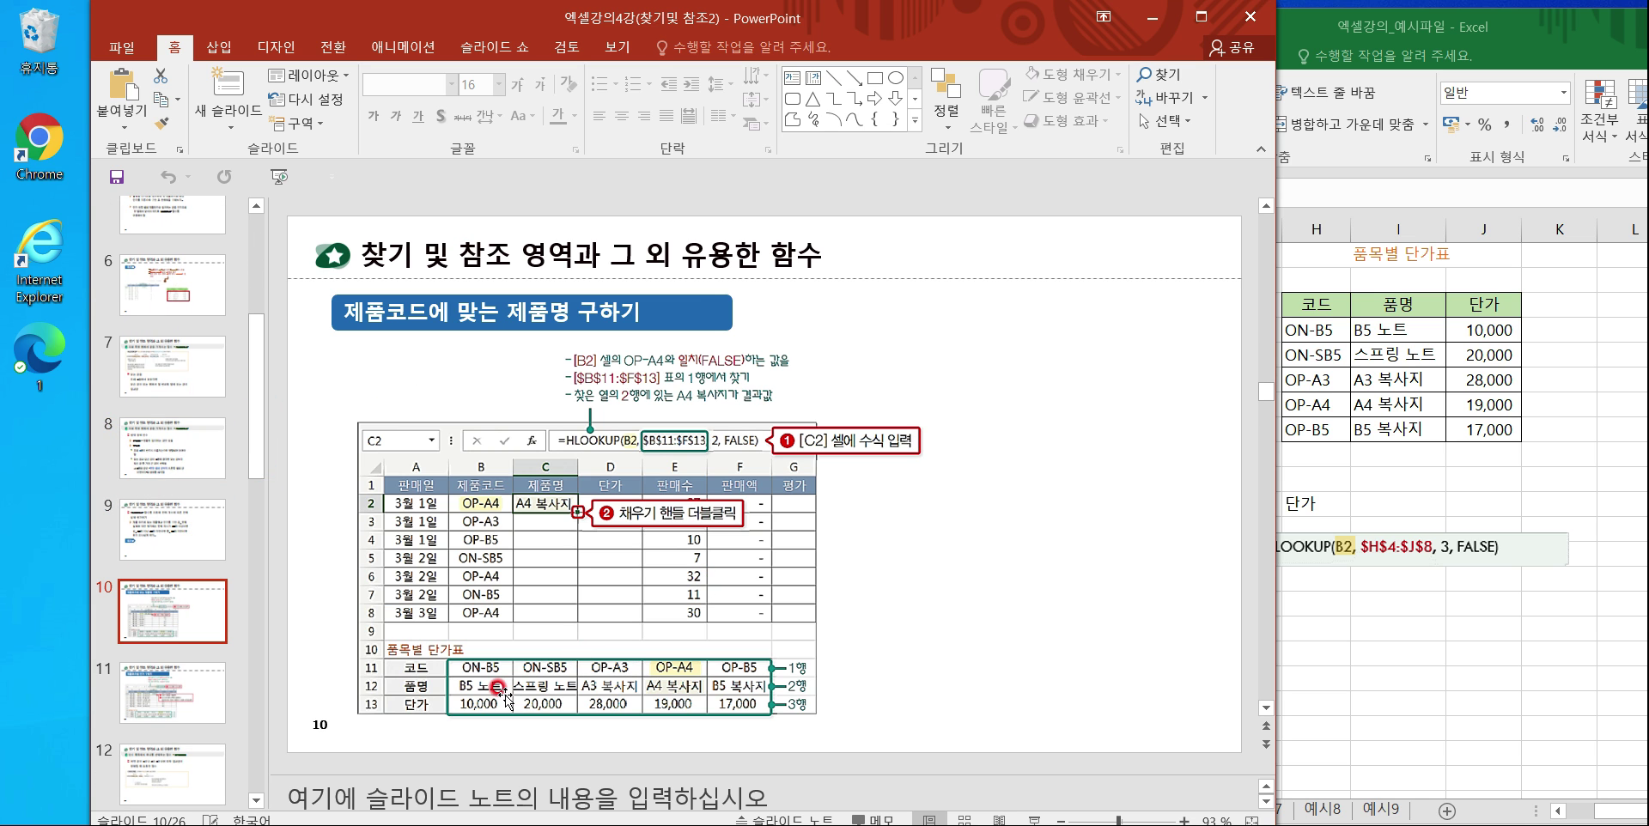
Arrange the presentation and workbook windows side by side, switch to Excel and open the 예시7 sheet.
left_click_drag(829, 25, 623, 26)
left_click(1256, 34)
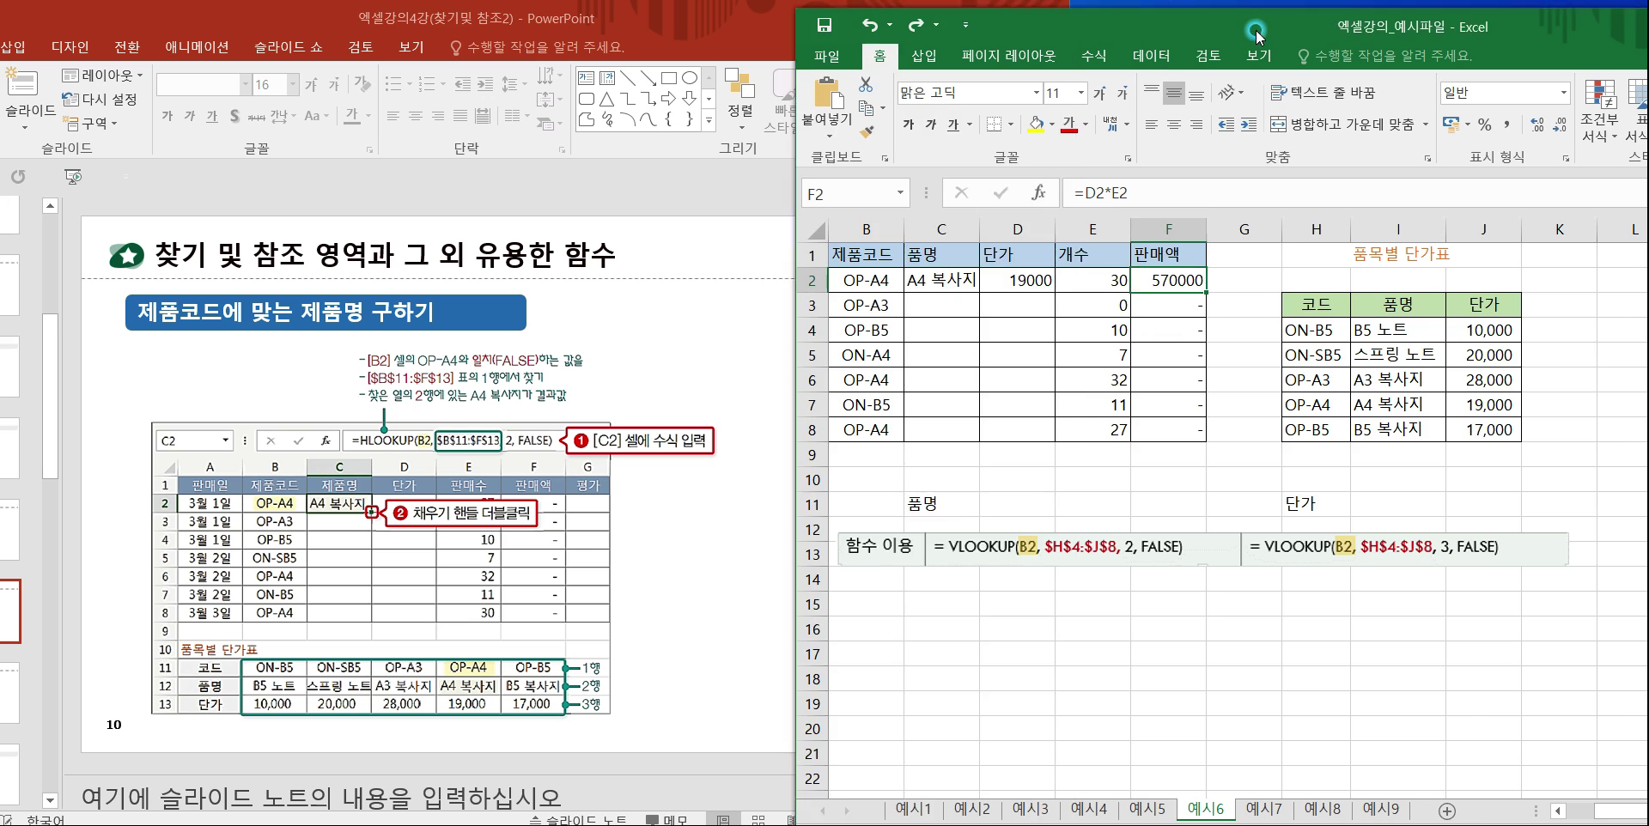
left_click_drag(1256, 34, 1165, 31)
left_click(1170, 808)
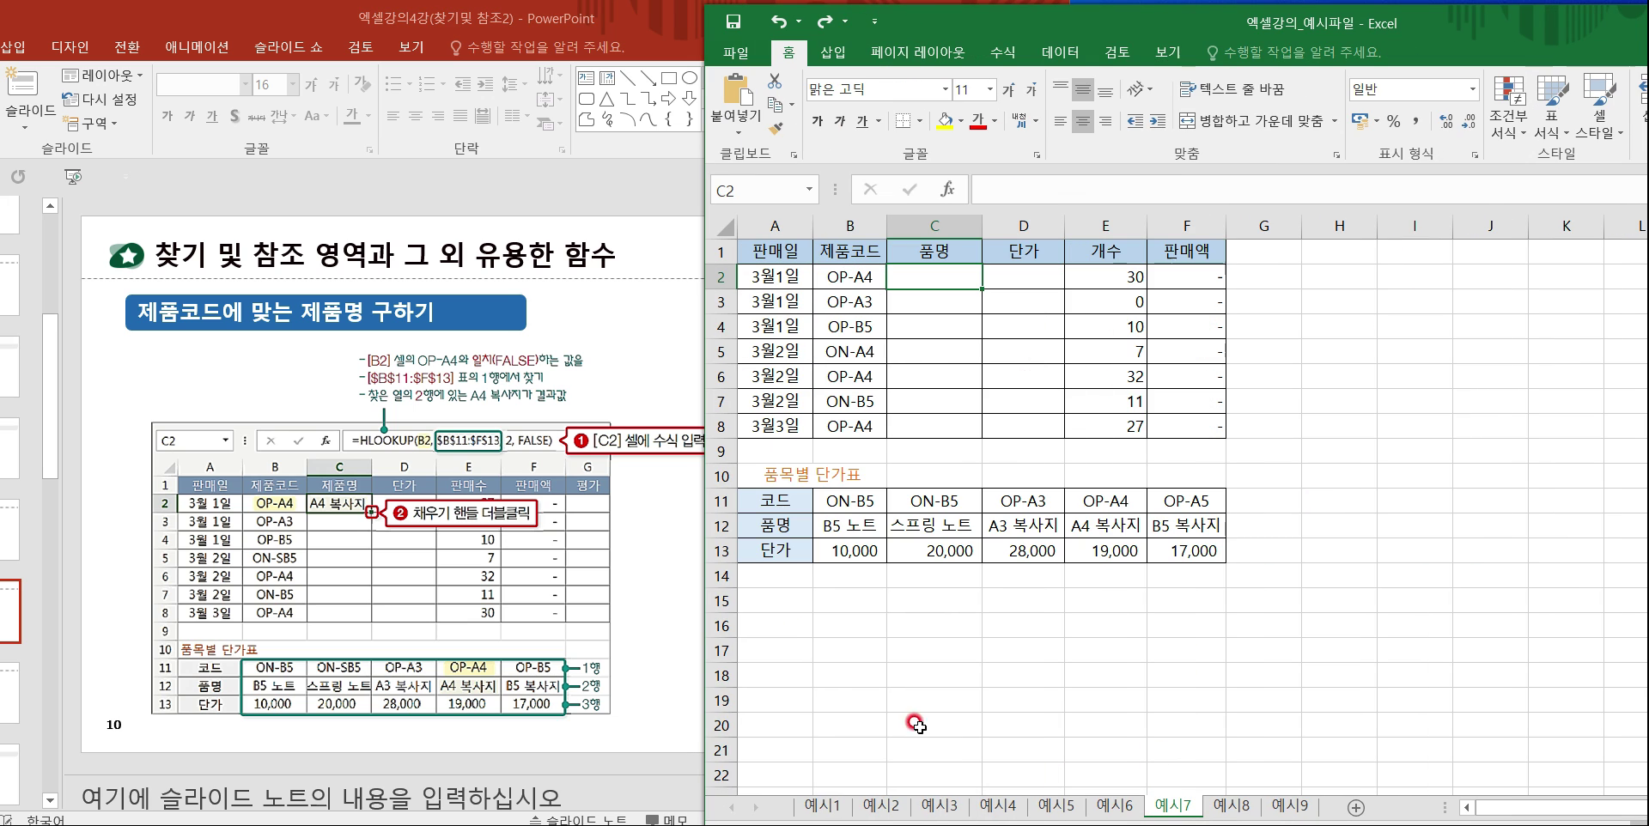
Begin an HLOOKUP formula in C2 and open its function arguments dialog, placed below the unit price table.
double_click(910, 277)
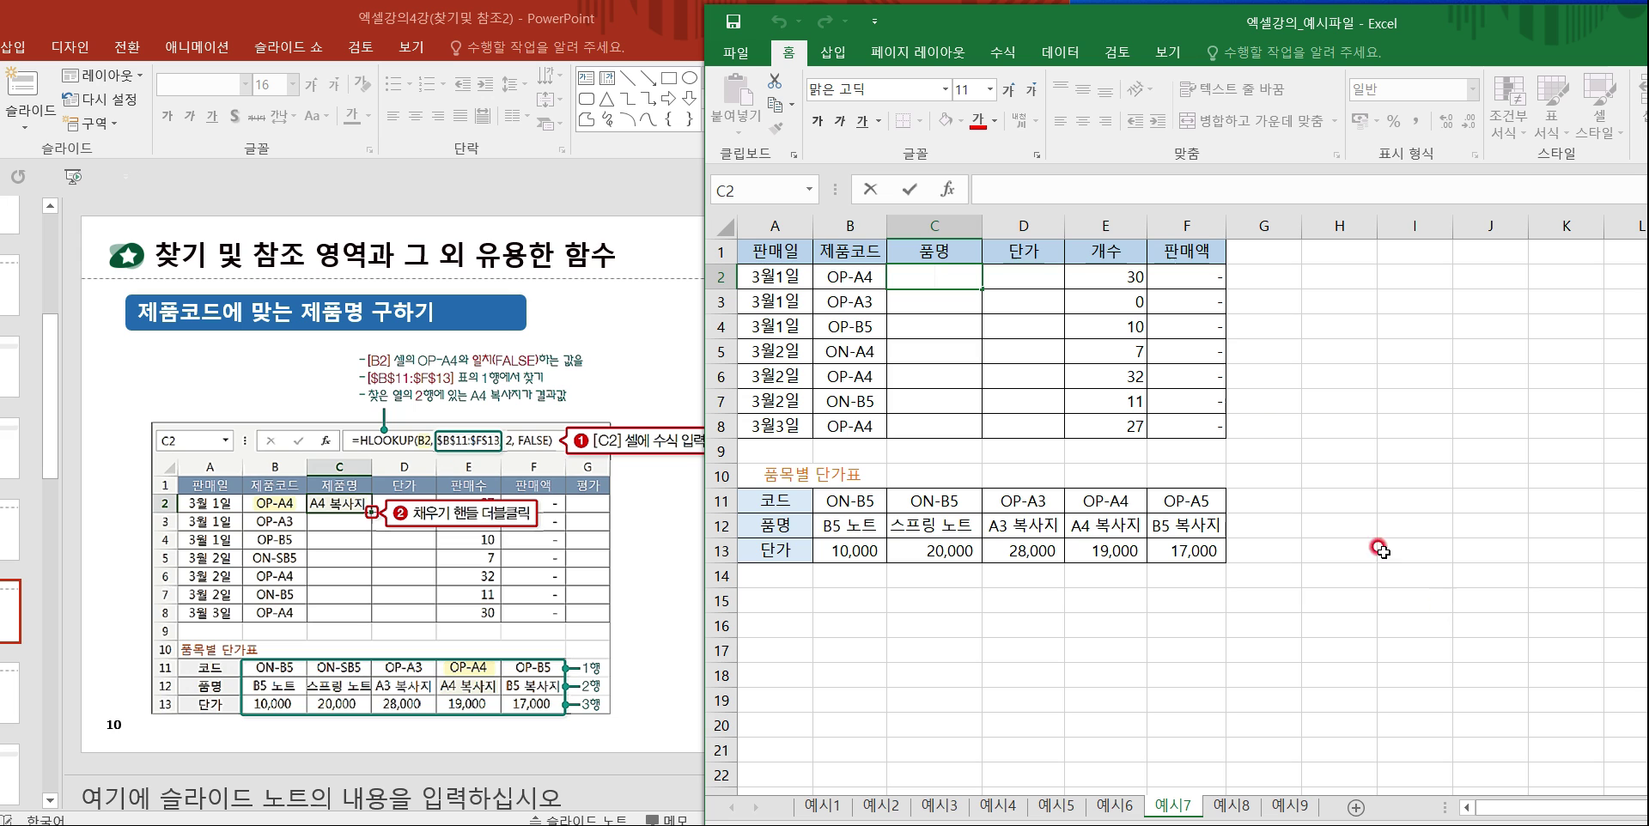
left_click_drag(1158, 22, 1225, 22)
type("=O")
key("BackSpace")
type("O")
key("BackSpace")
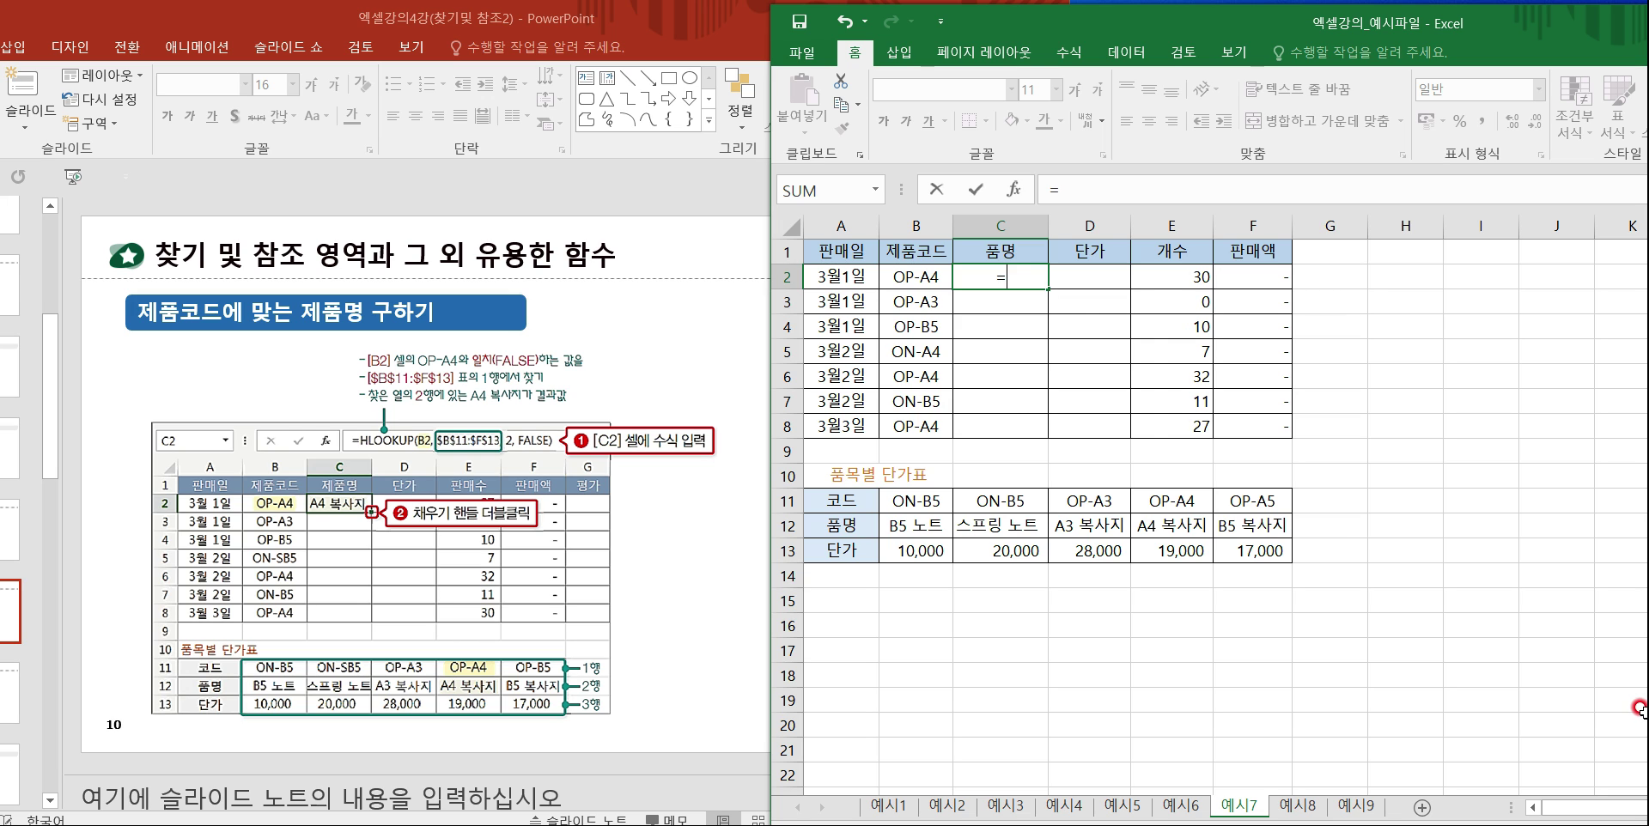
type("HL")
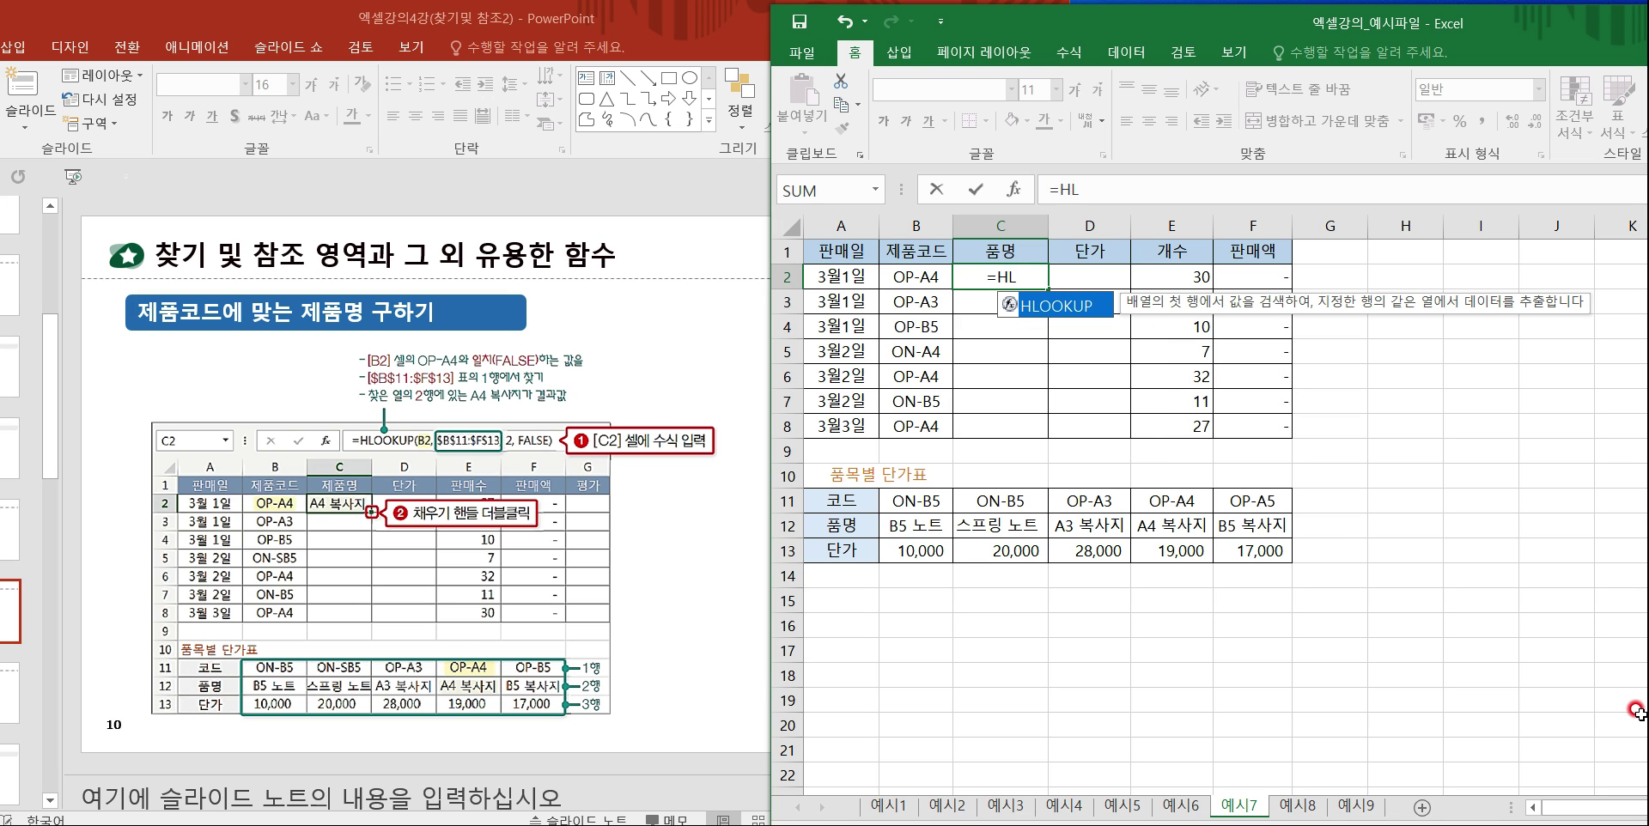
double_click(1065, 305)
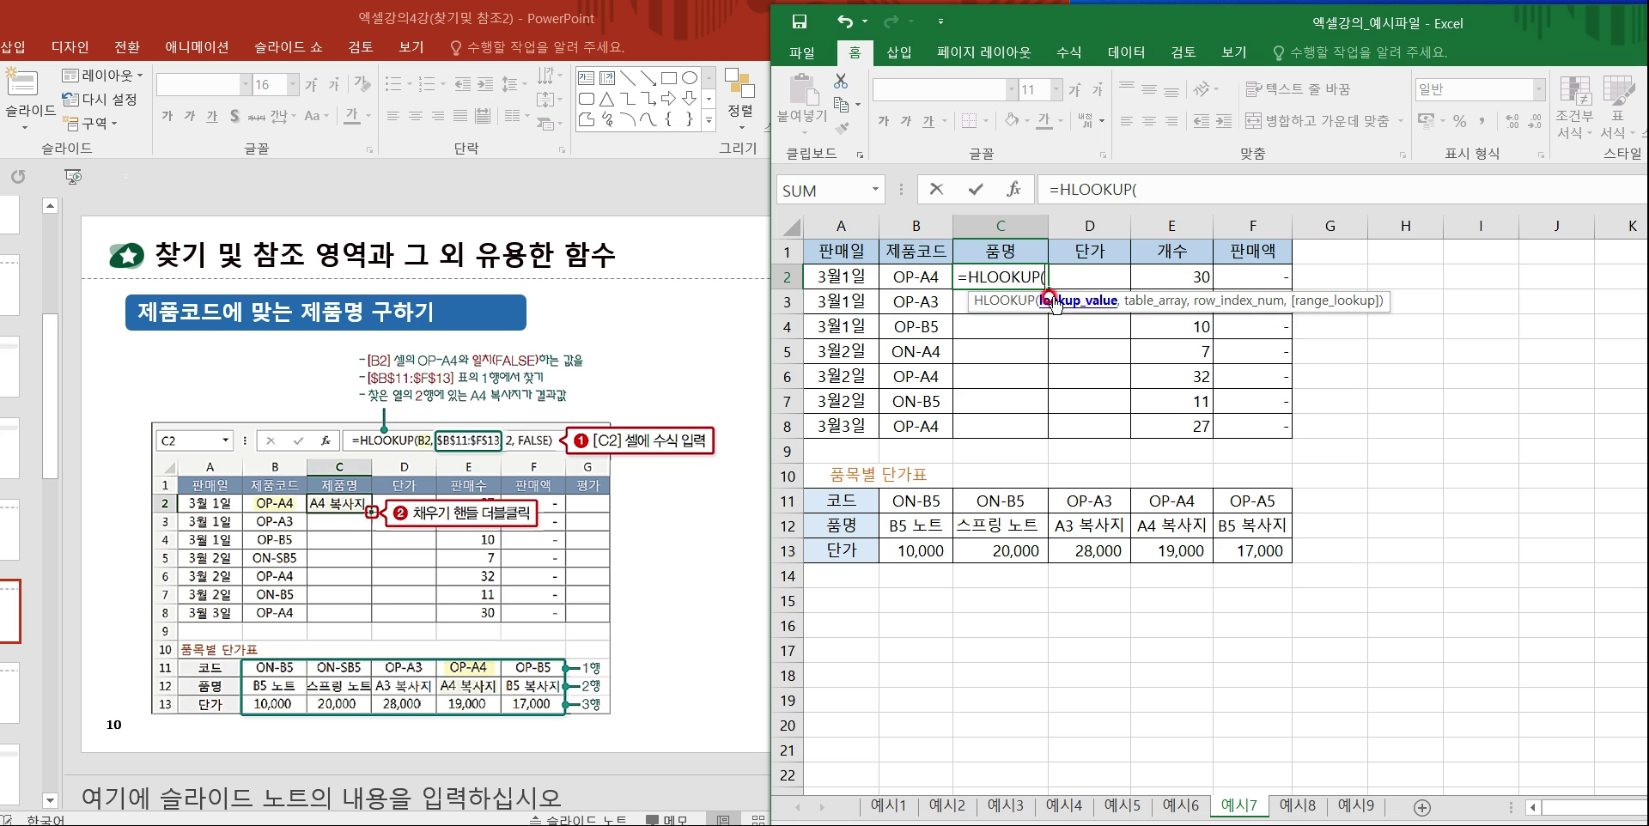
left_click(1014, 189)
left_click_drag(960, 498, 986, 626)
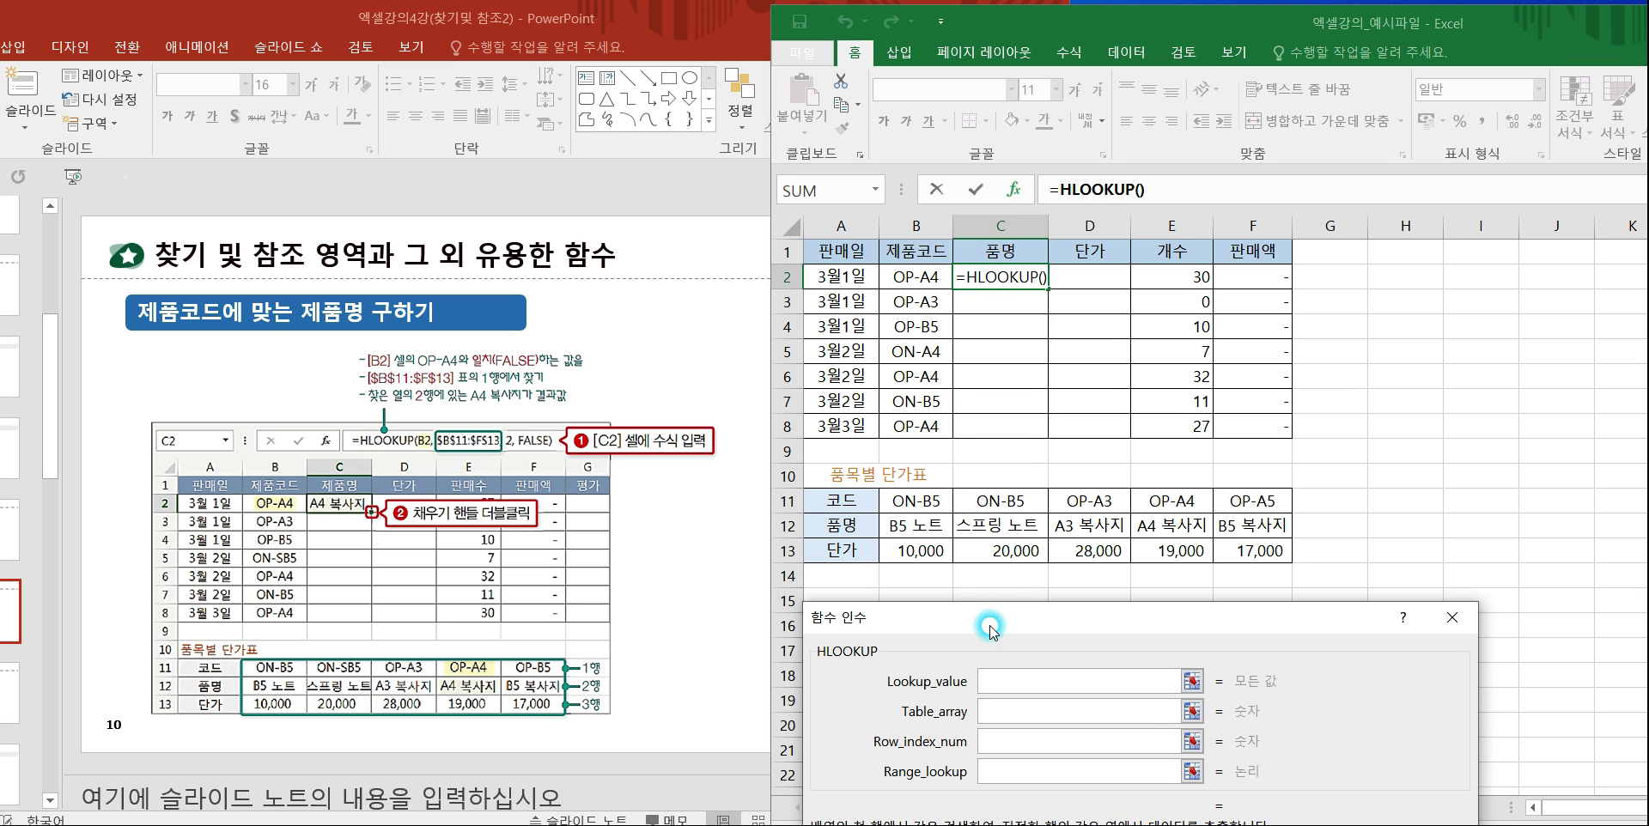
Set the HLOOKUP lookup value to B2 and the table array to the price table range B11:F13.
left_click(1031, 681)
left_click(911, 278)
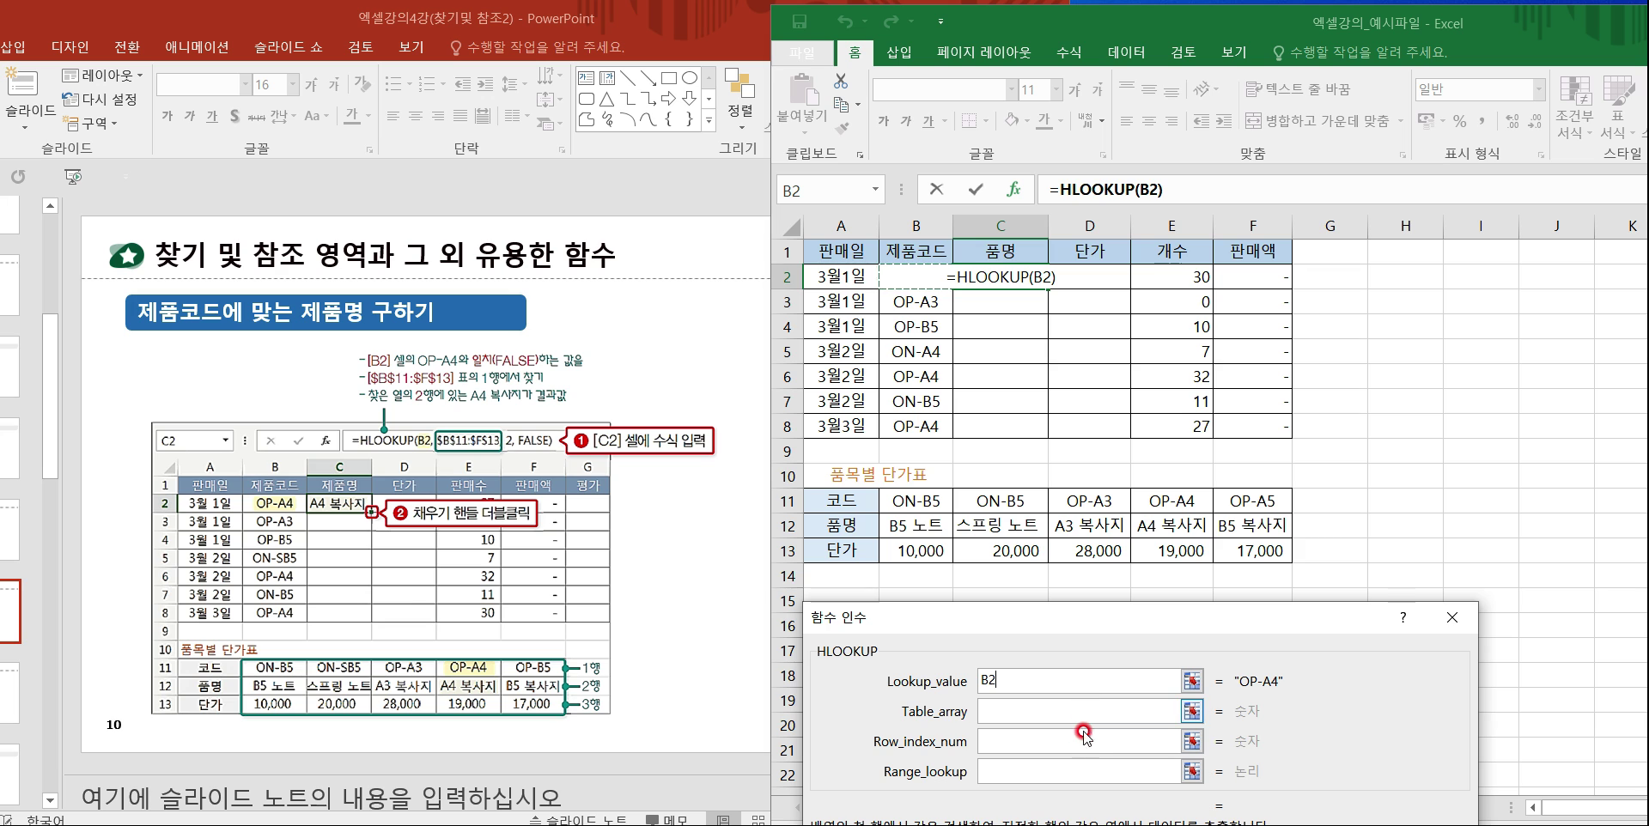
left_click(999, 711)
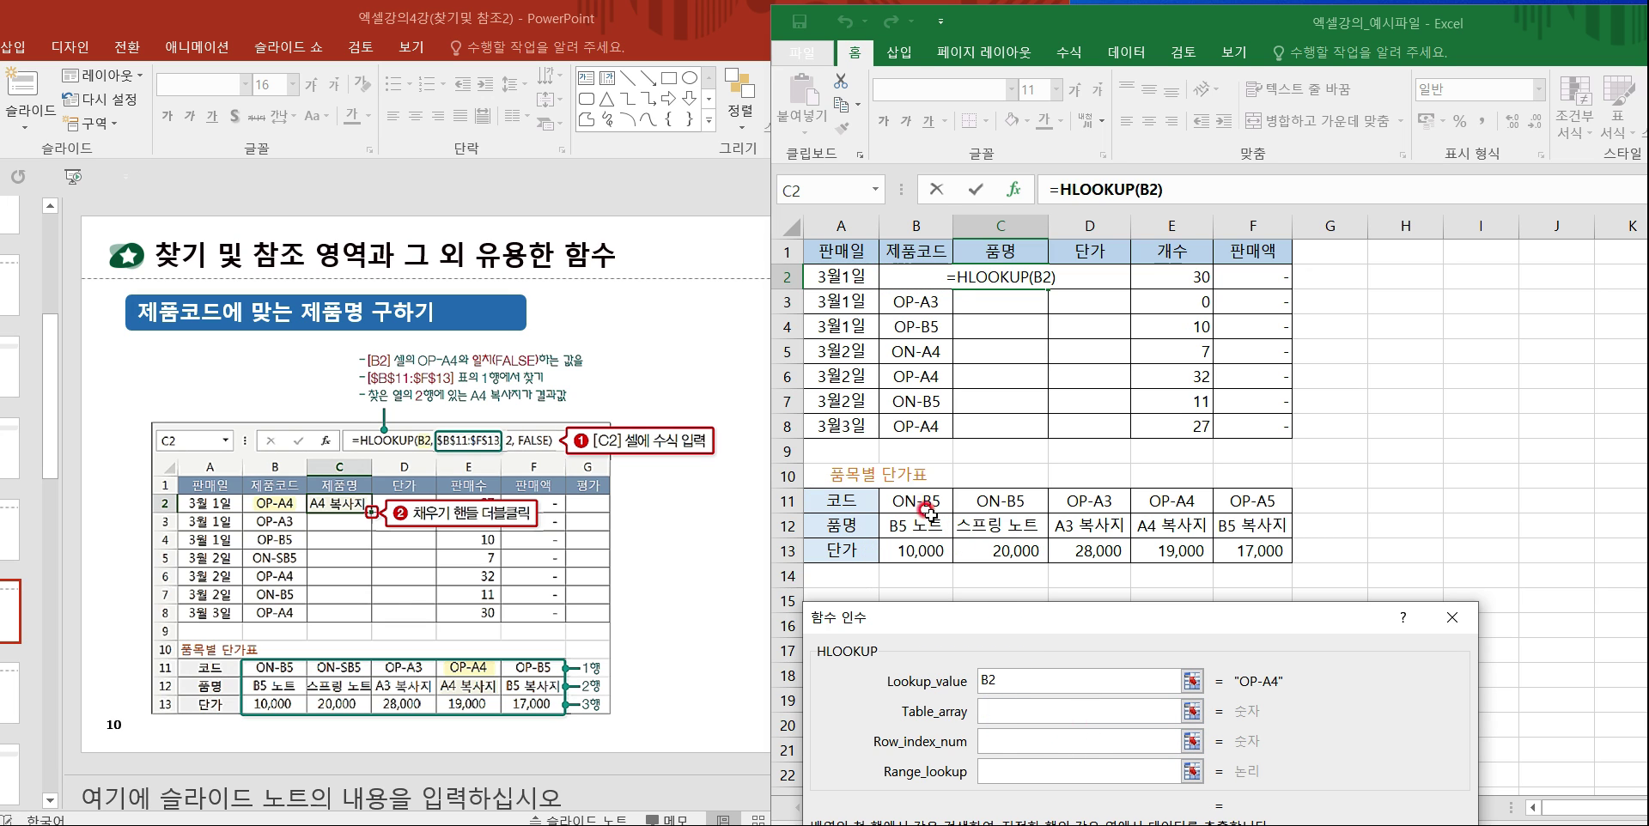
left_click_drag(906, 498, 1262, 551)
left_click(1181, 754)
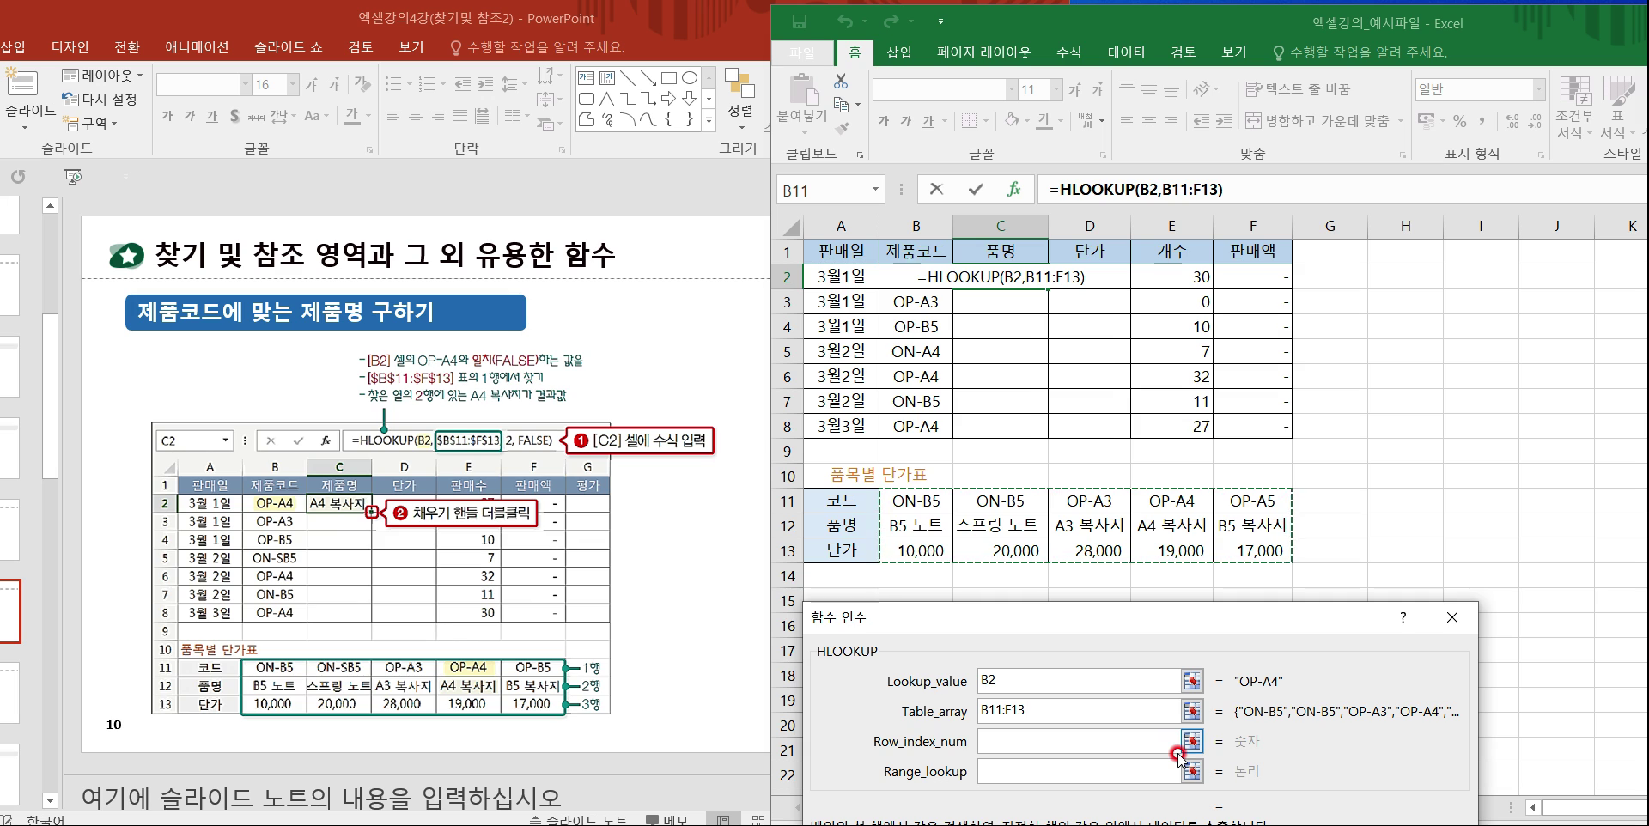
Try to make the table array reference absolute, starting with B11 as $B$11.
left_click(980, 712)
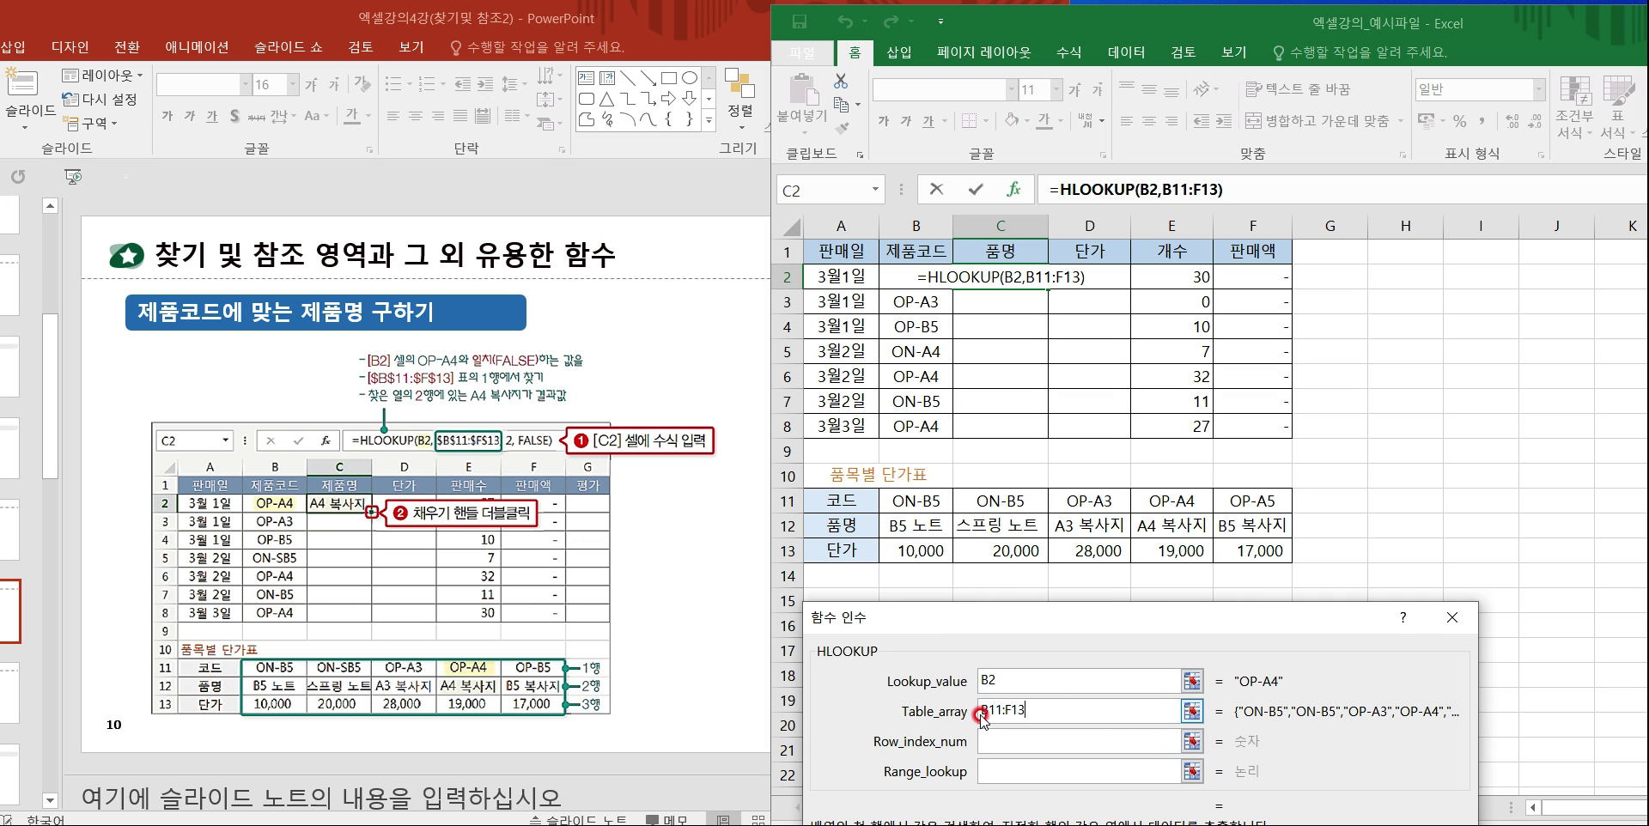
left_click(981, 727)
left_click(979, 712)
left_click(1022, 726)
left_click(1012, 712)
key("F4")
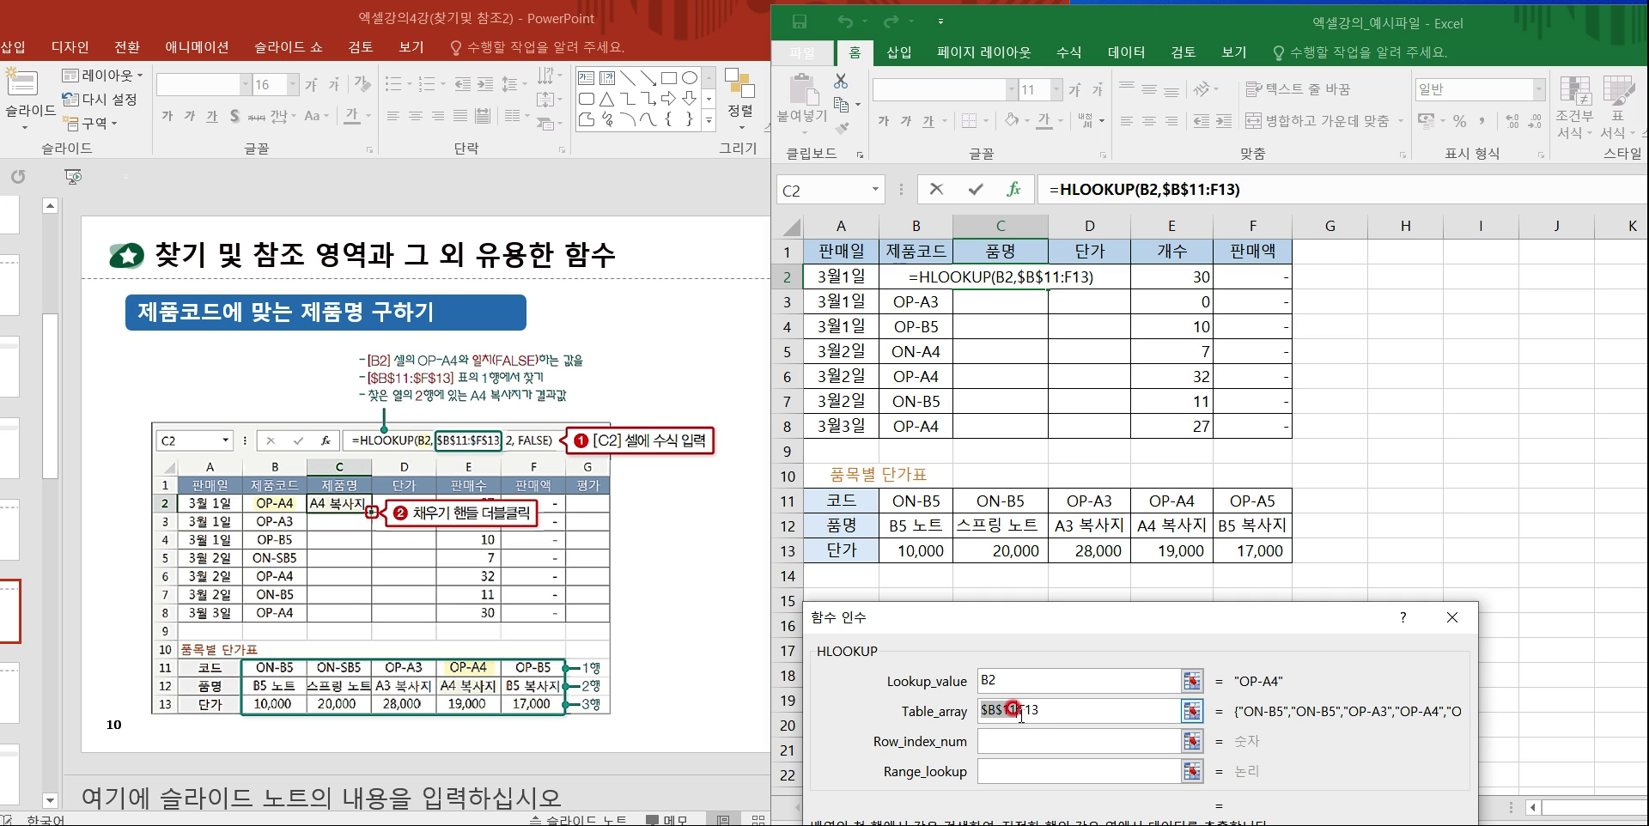
Clear the partly converted table array reference from the HLOOKUP arguments.
left_click(993, 711)
key("BackSpace")
key("BackSpace")
left_click(906, 617)
left_click(980, 712)
left_click(1323, 805)
key("Delete")
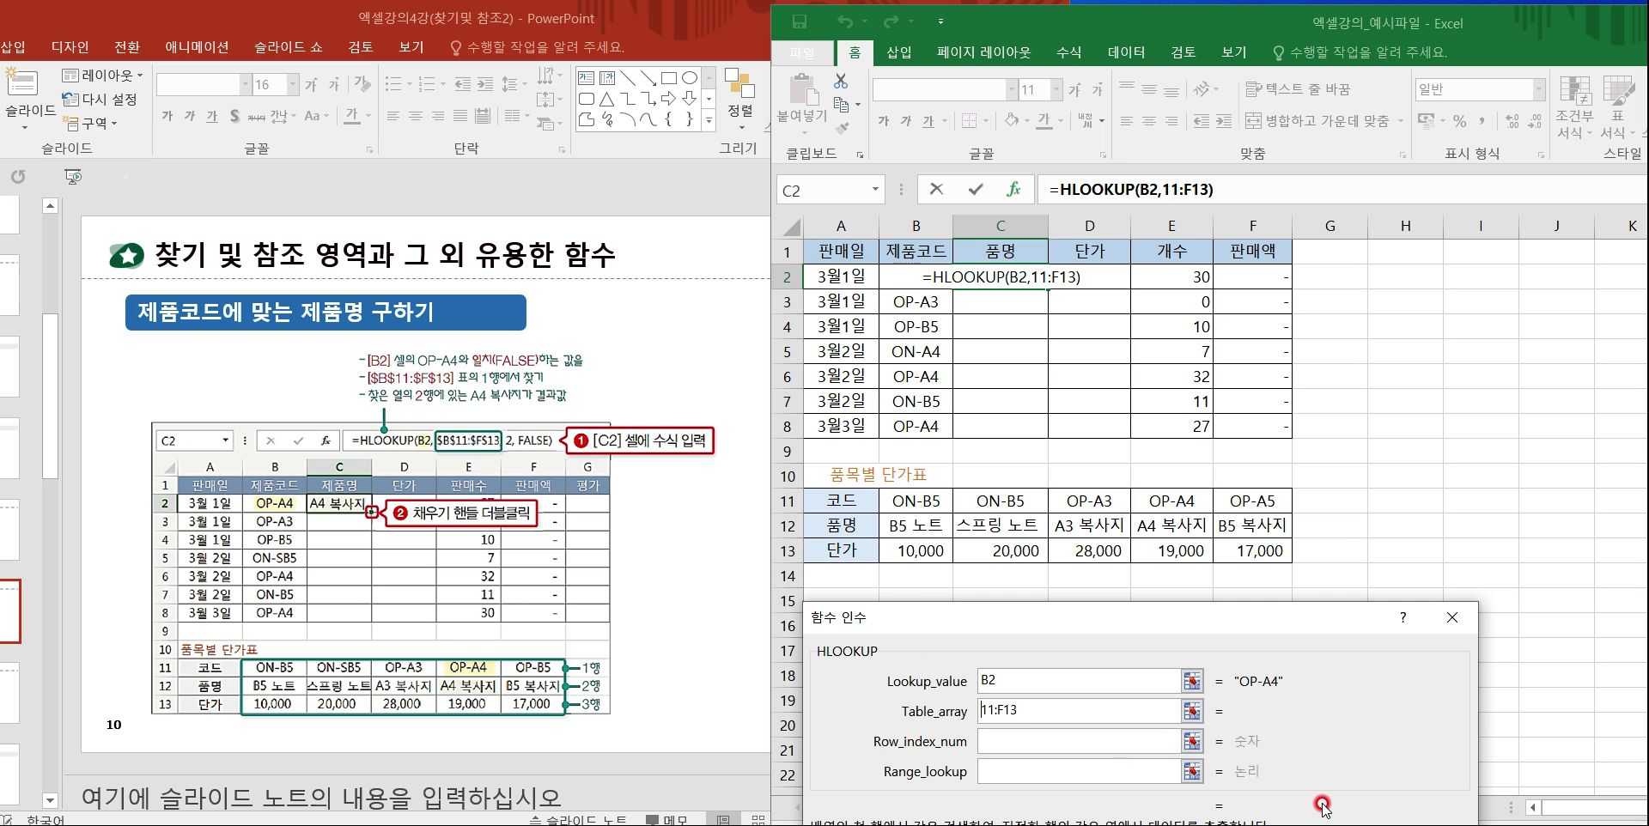
left_click_drag(1053, 711, 980, 712)
key("BackSpace")
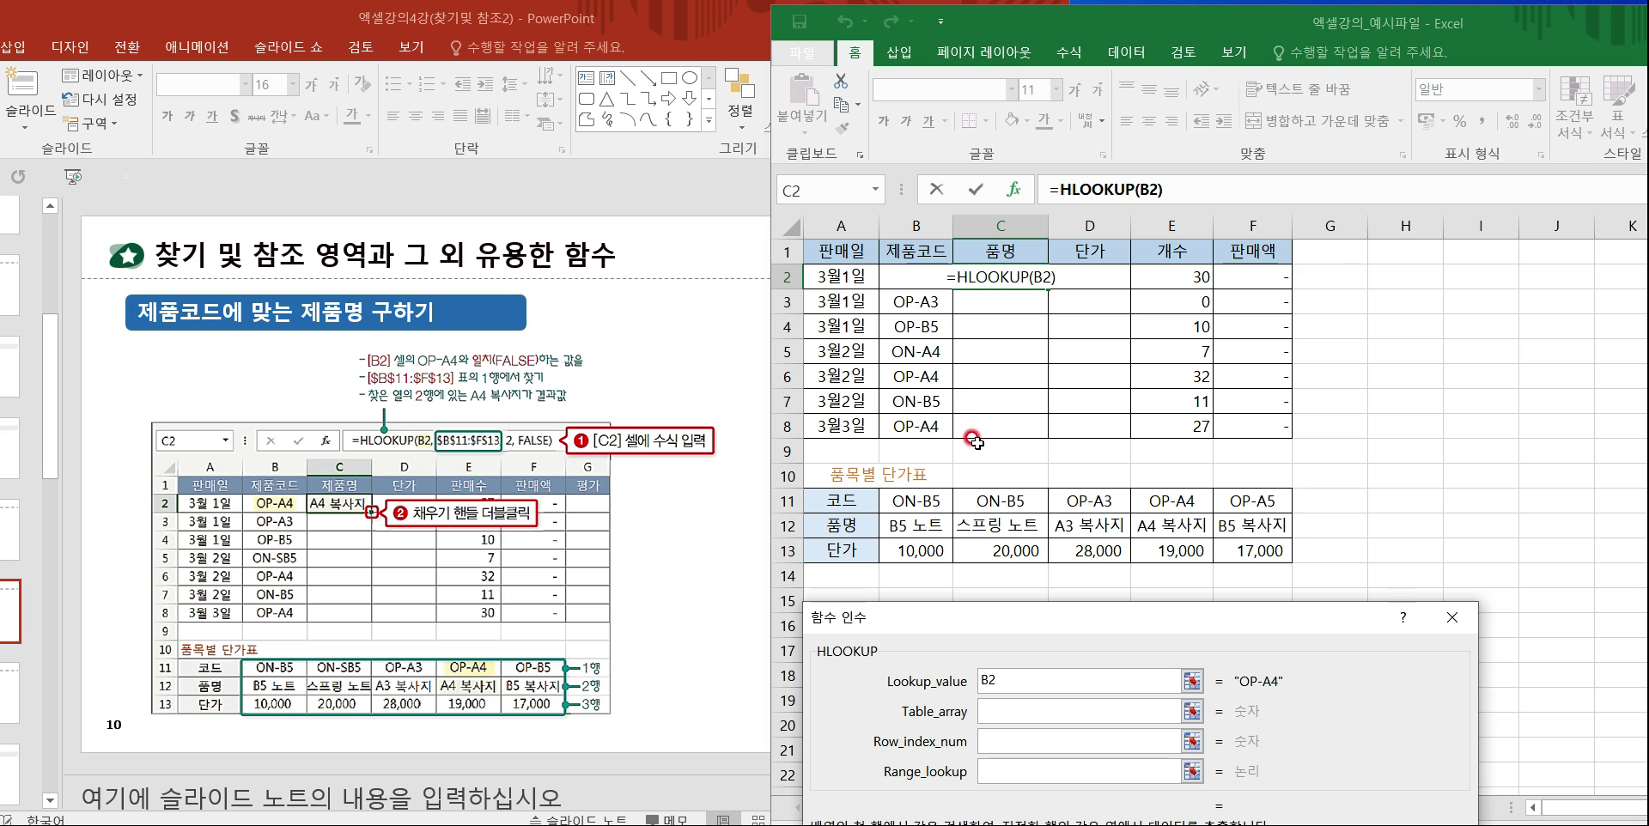
Select B11:F13 as the table array again and make both ends absolute as $B$11:$F$13.
left_click_drag(905, 497, 1247, 551)
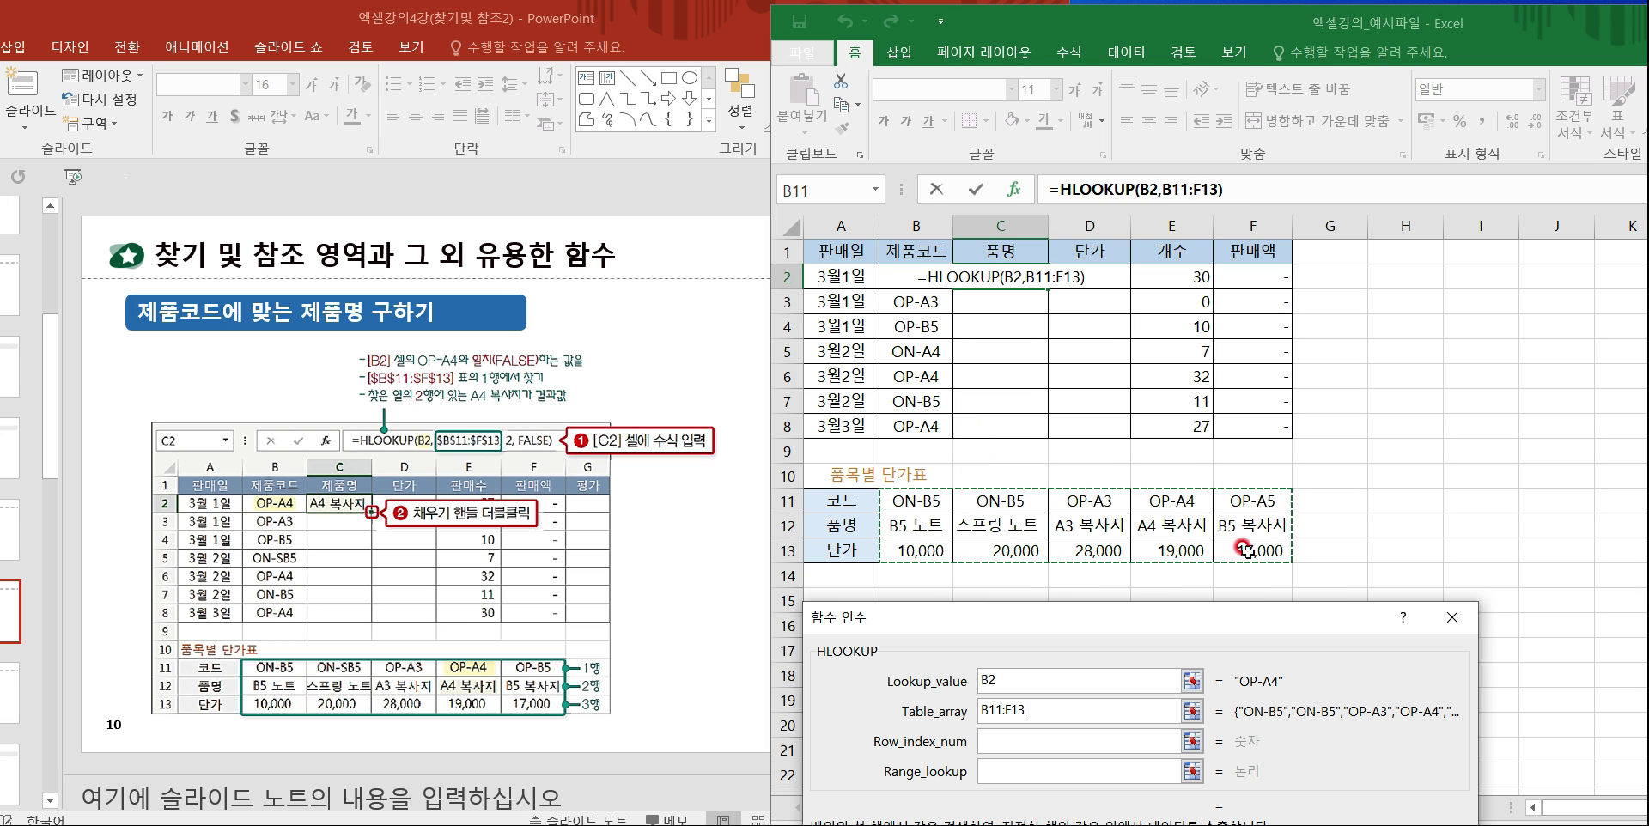
left_click(980, 711)
left_click(1024, 805)
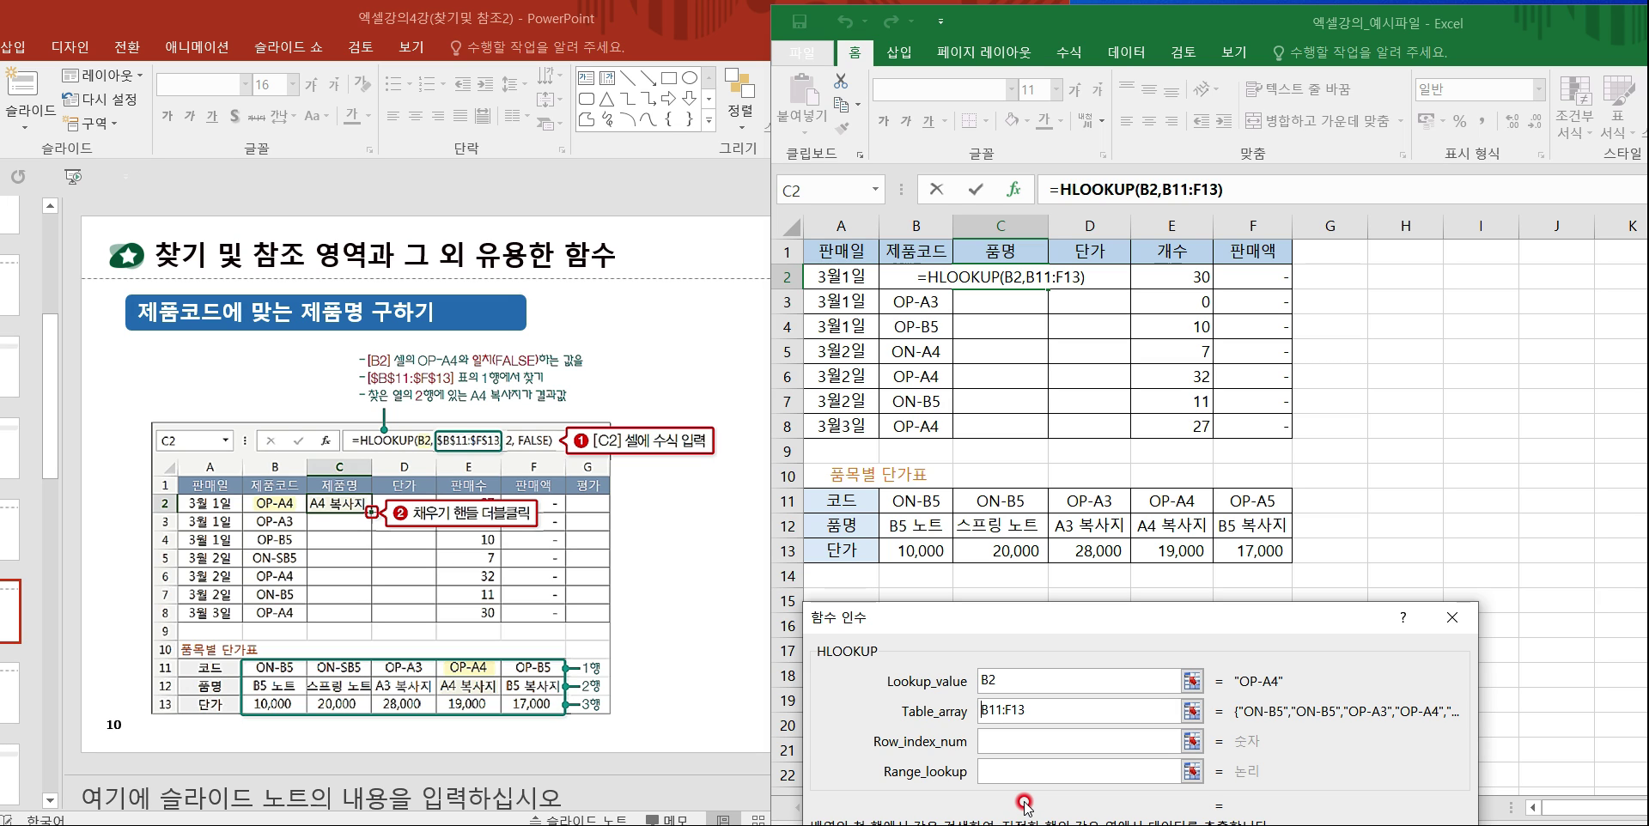
key("F4")
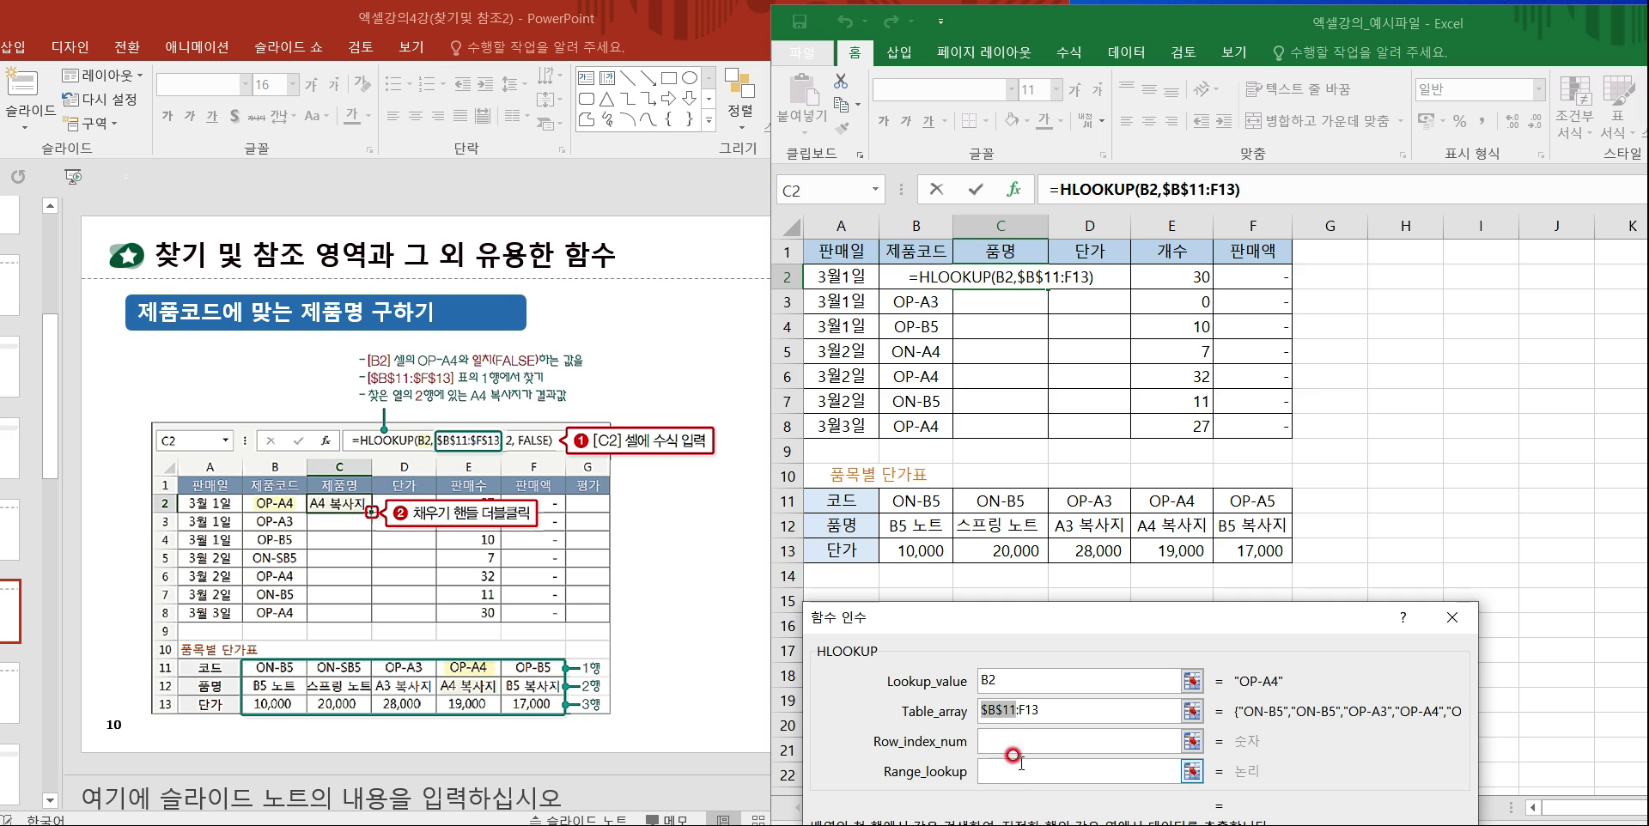
left_click(1015, 711)
left_click(1022, 741)
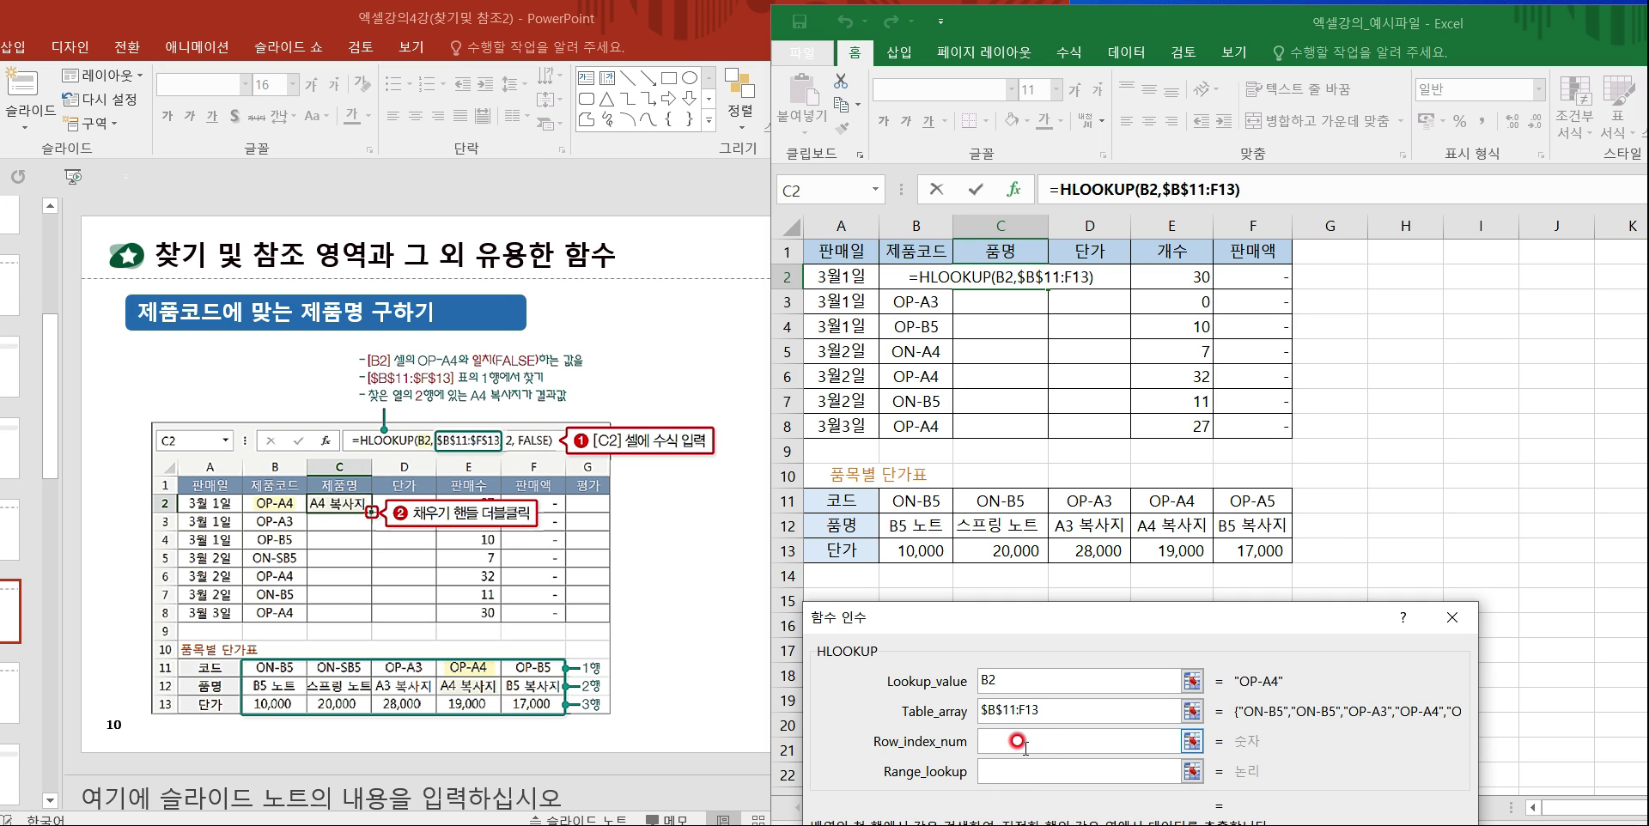
key("F4")
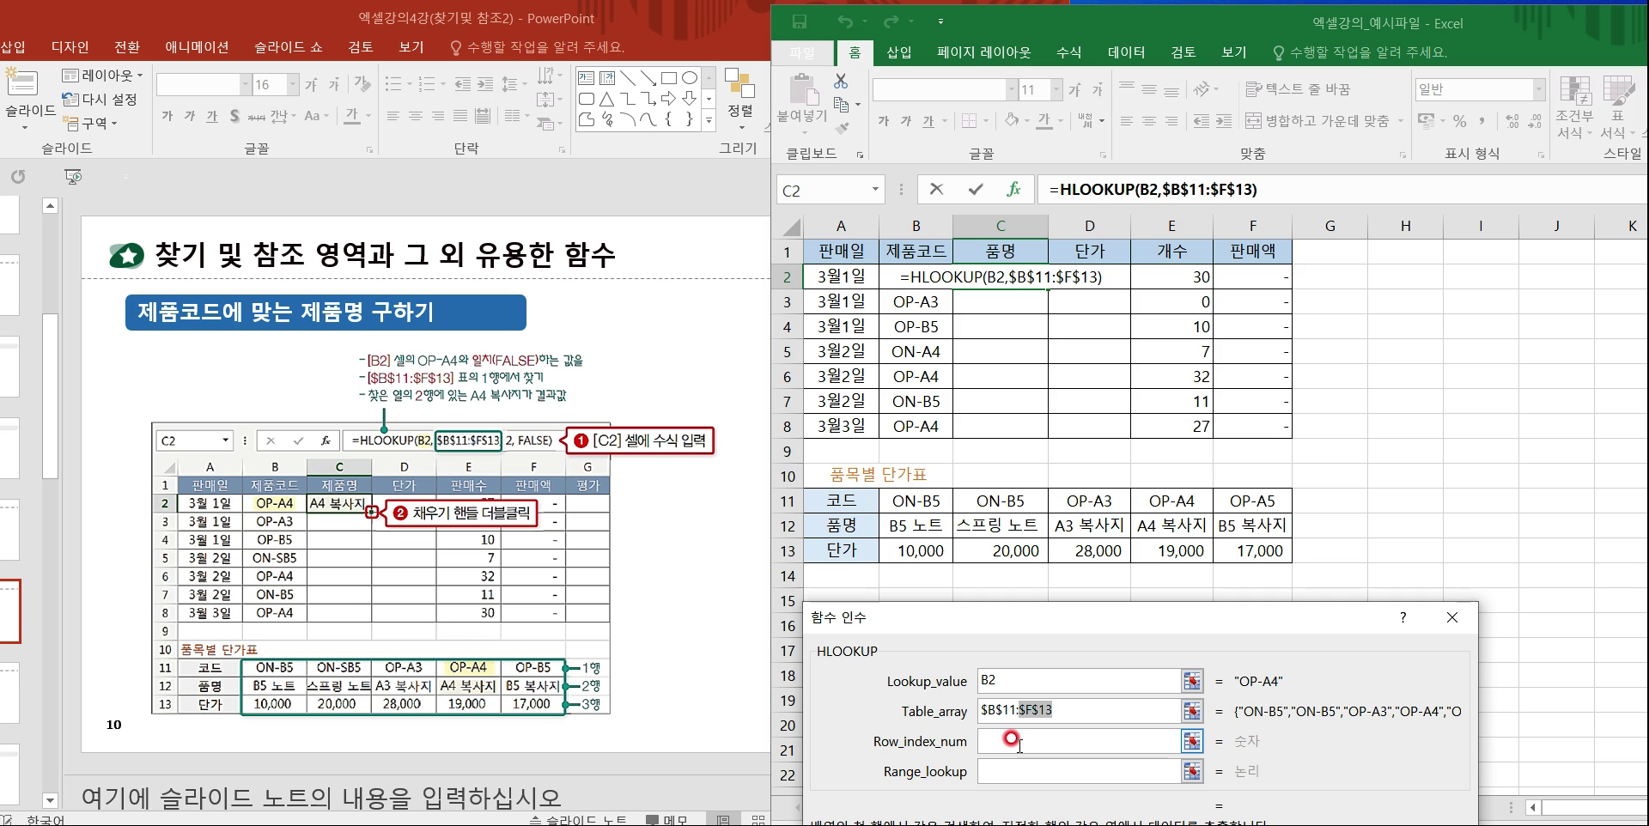
Set the HLOOKUP row index number to 2 to return the product name row.
left_click(1022, 743)
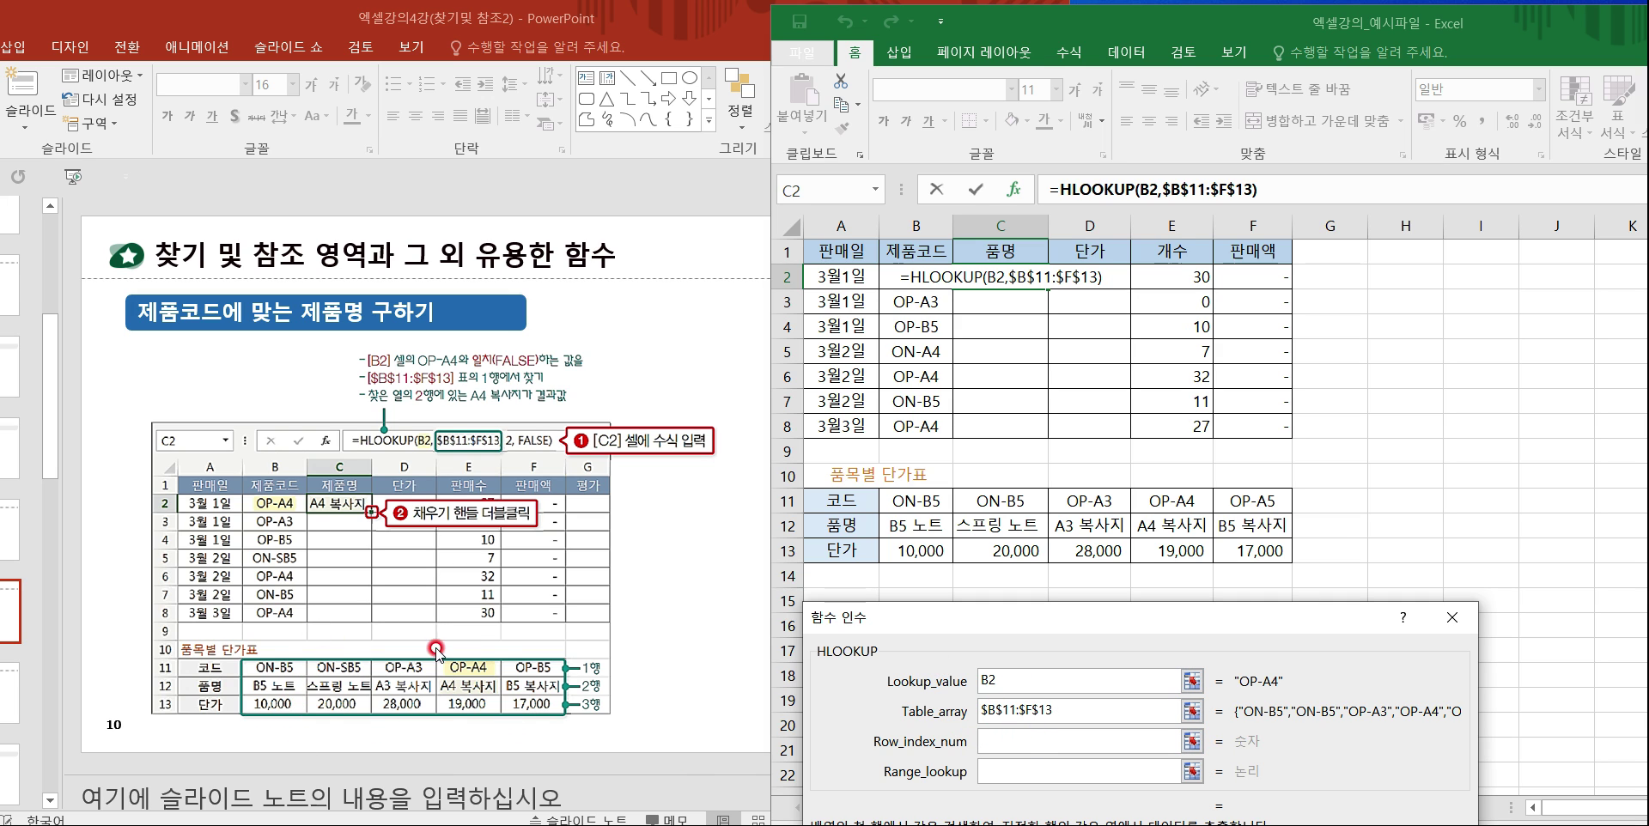
left_click(1036, 736)
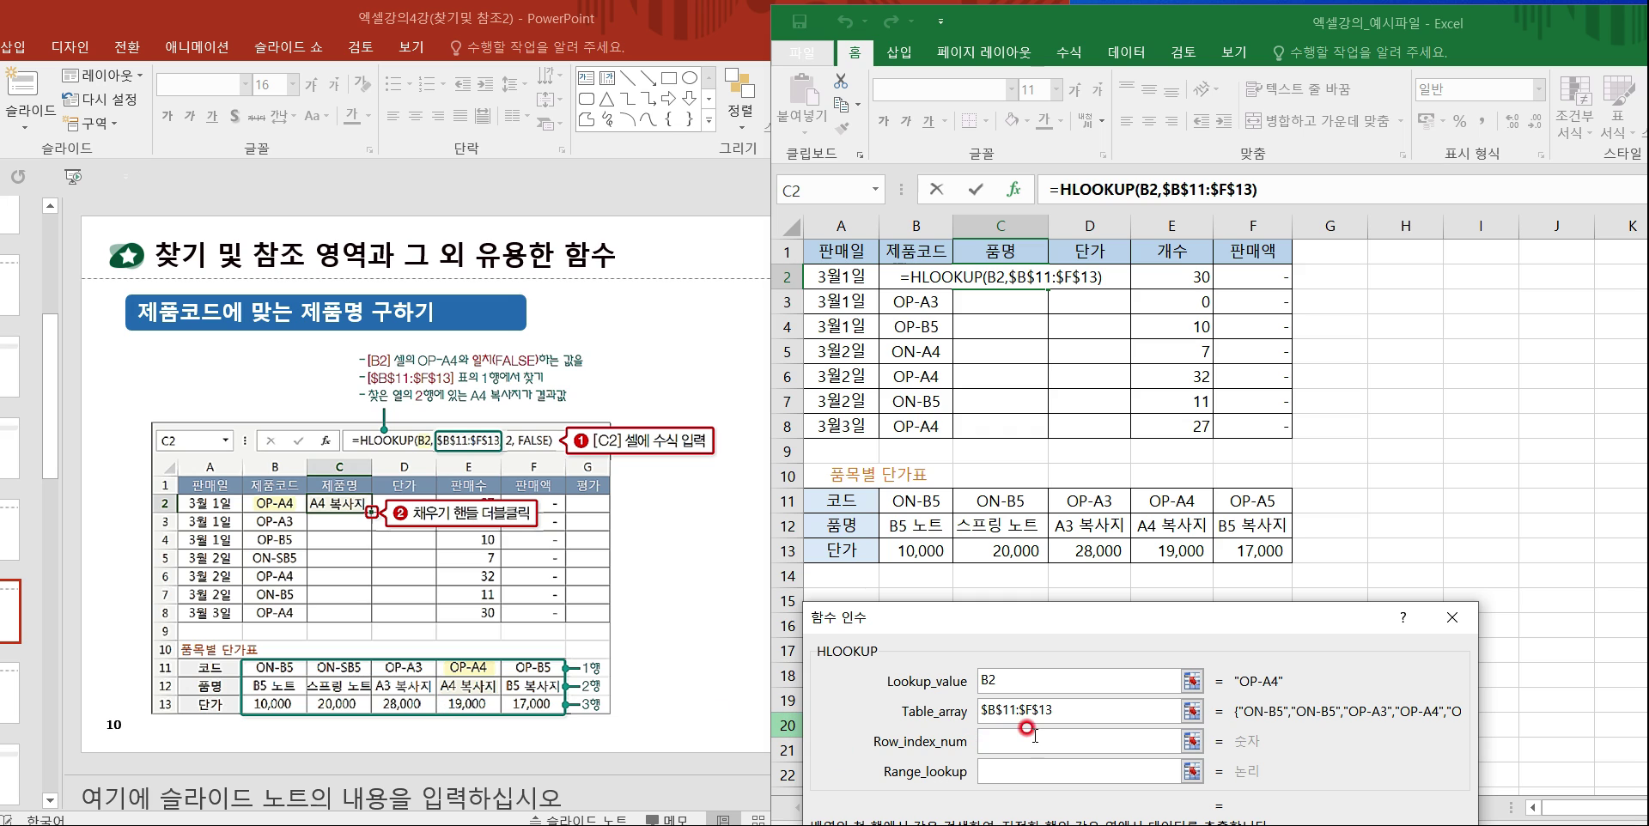
left_click(992, 741)
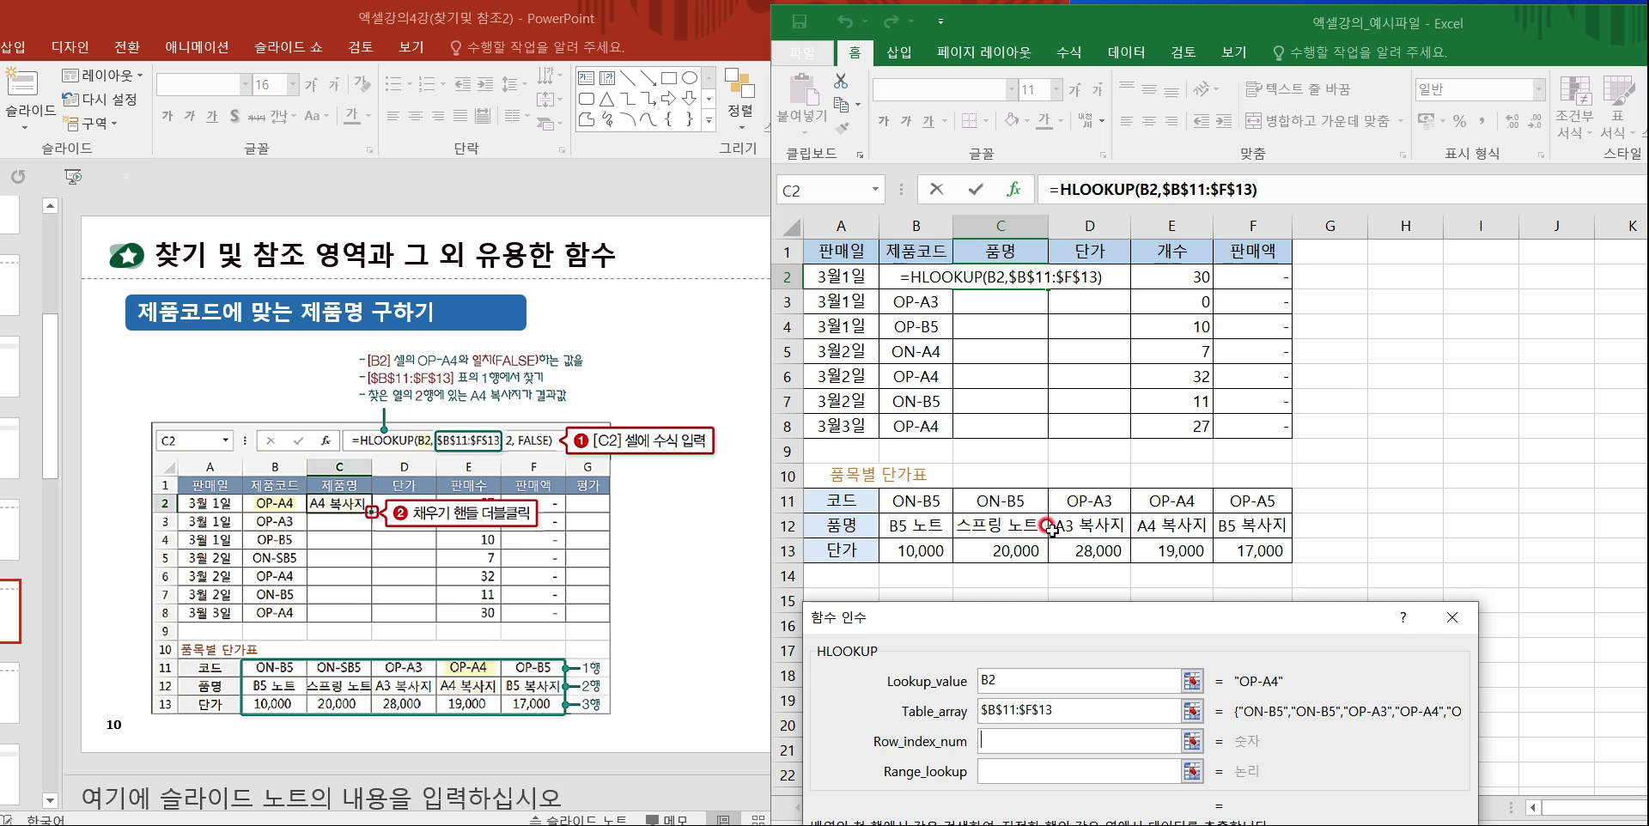
left_click(997, 738)
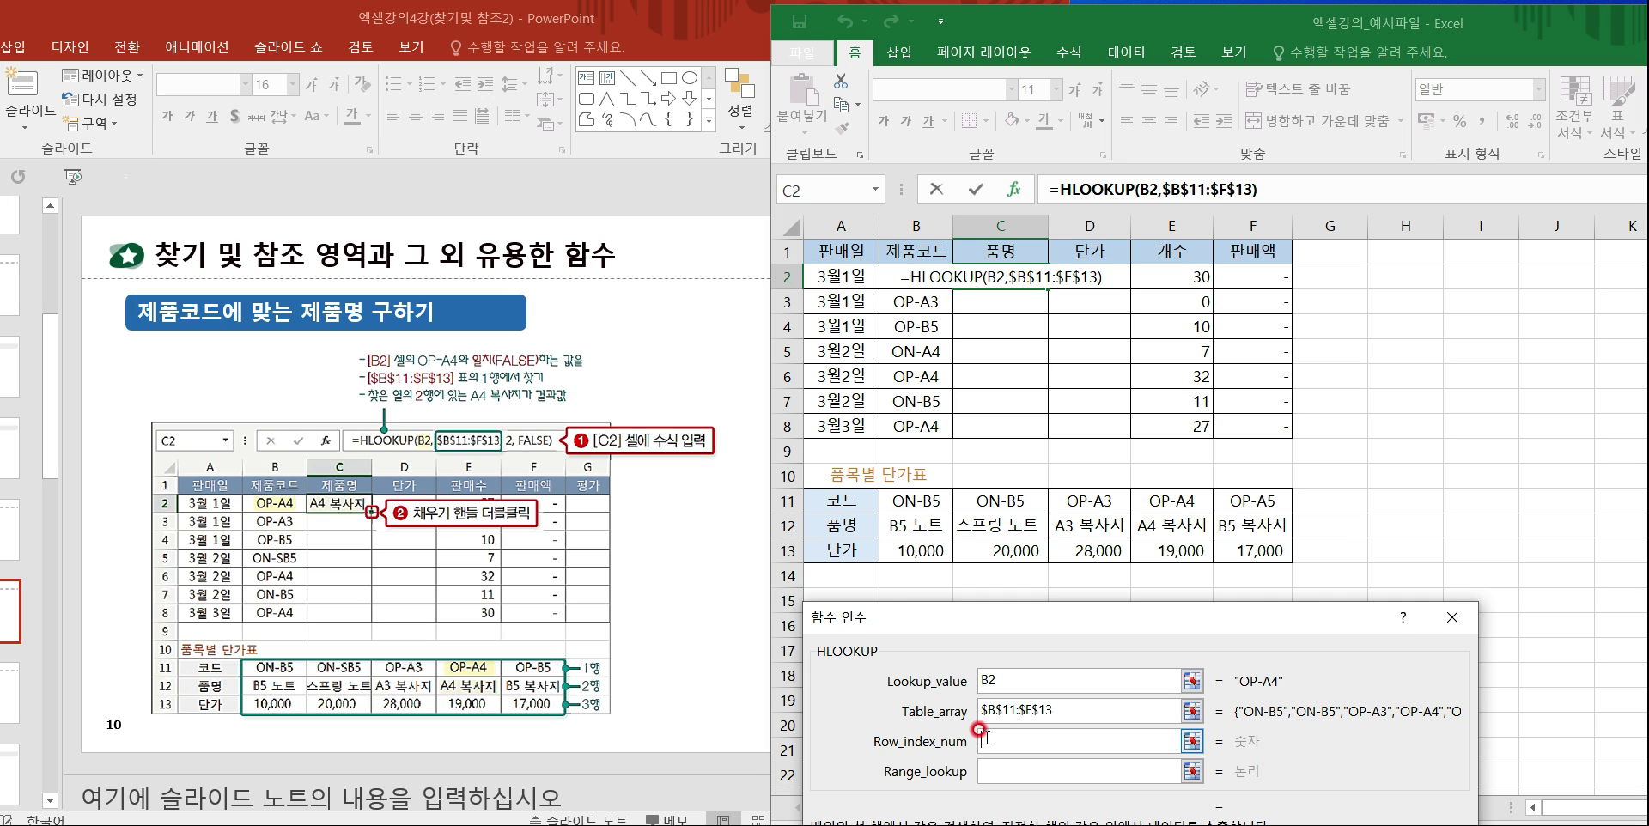
type("2")
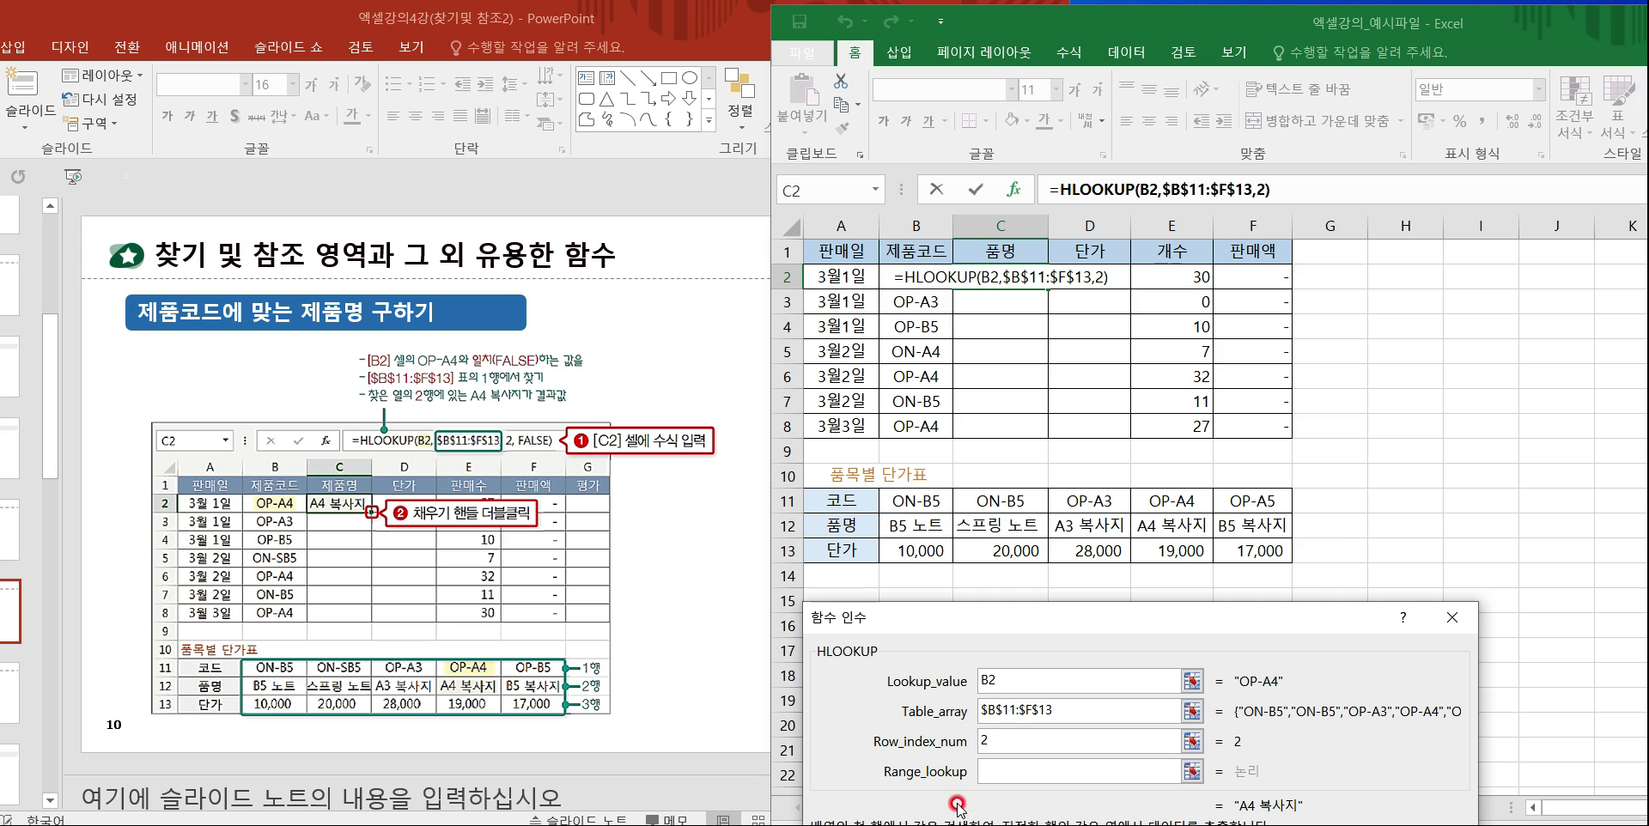
Set the range lookup to FALSE, dismiss the Norton Security notification and confirm the C2 formula.
left_click(968, 789)
type("FL")
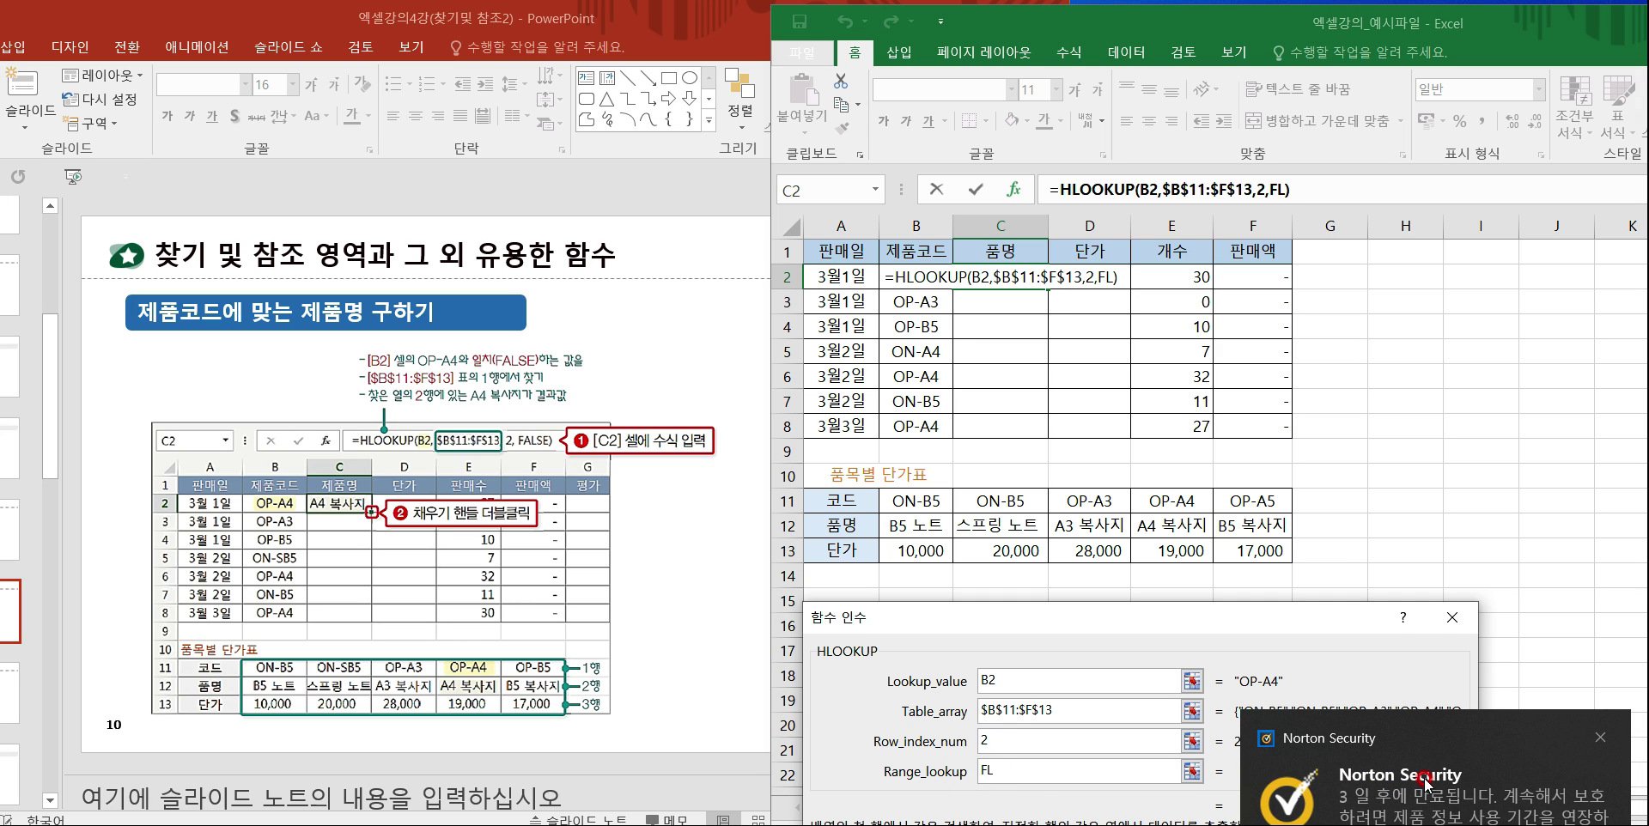
key("BackSpace")
type("ALSE")
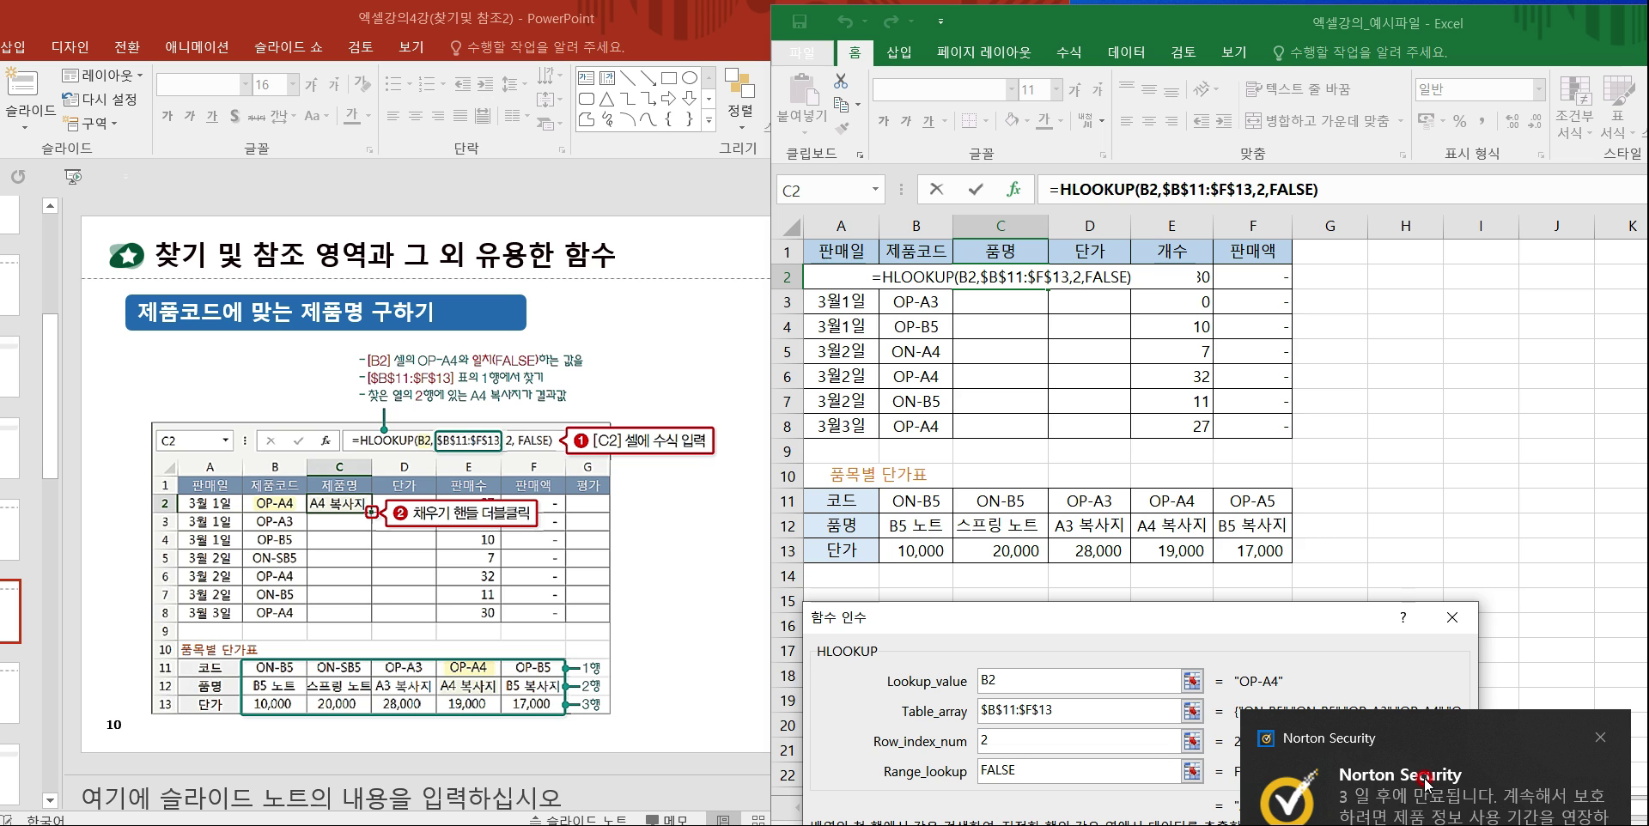
left_click(1600, 737)
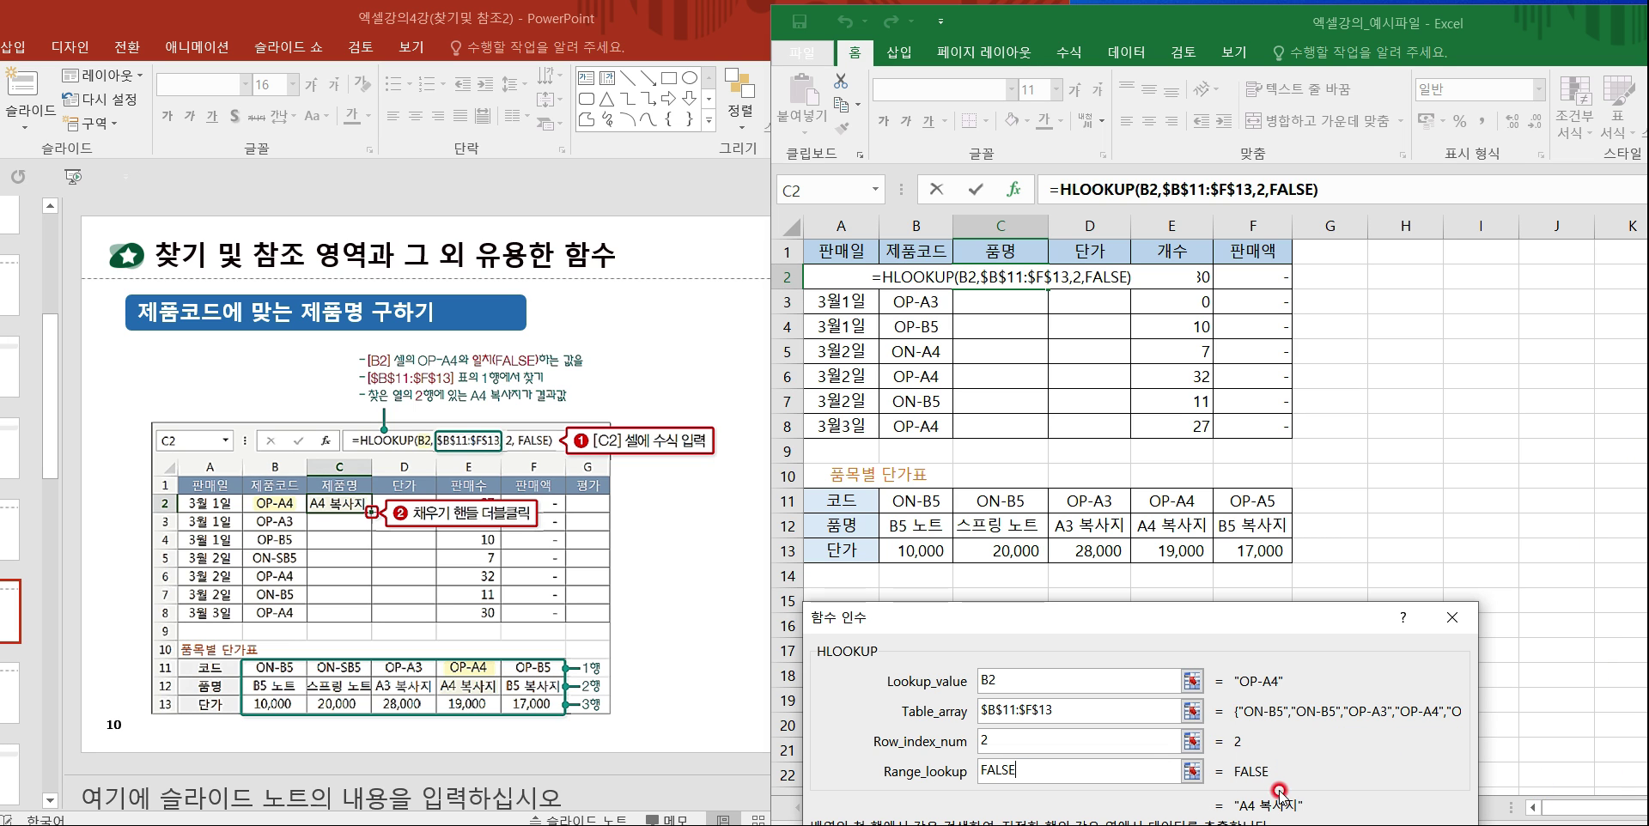
left_click_drag(1299, 627, 1373, 402)
left_click(1387, 758)
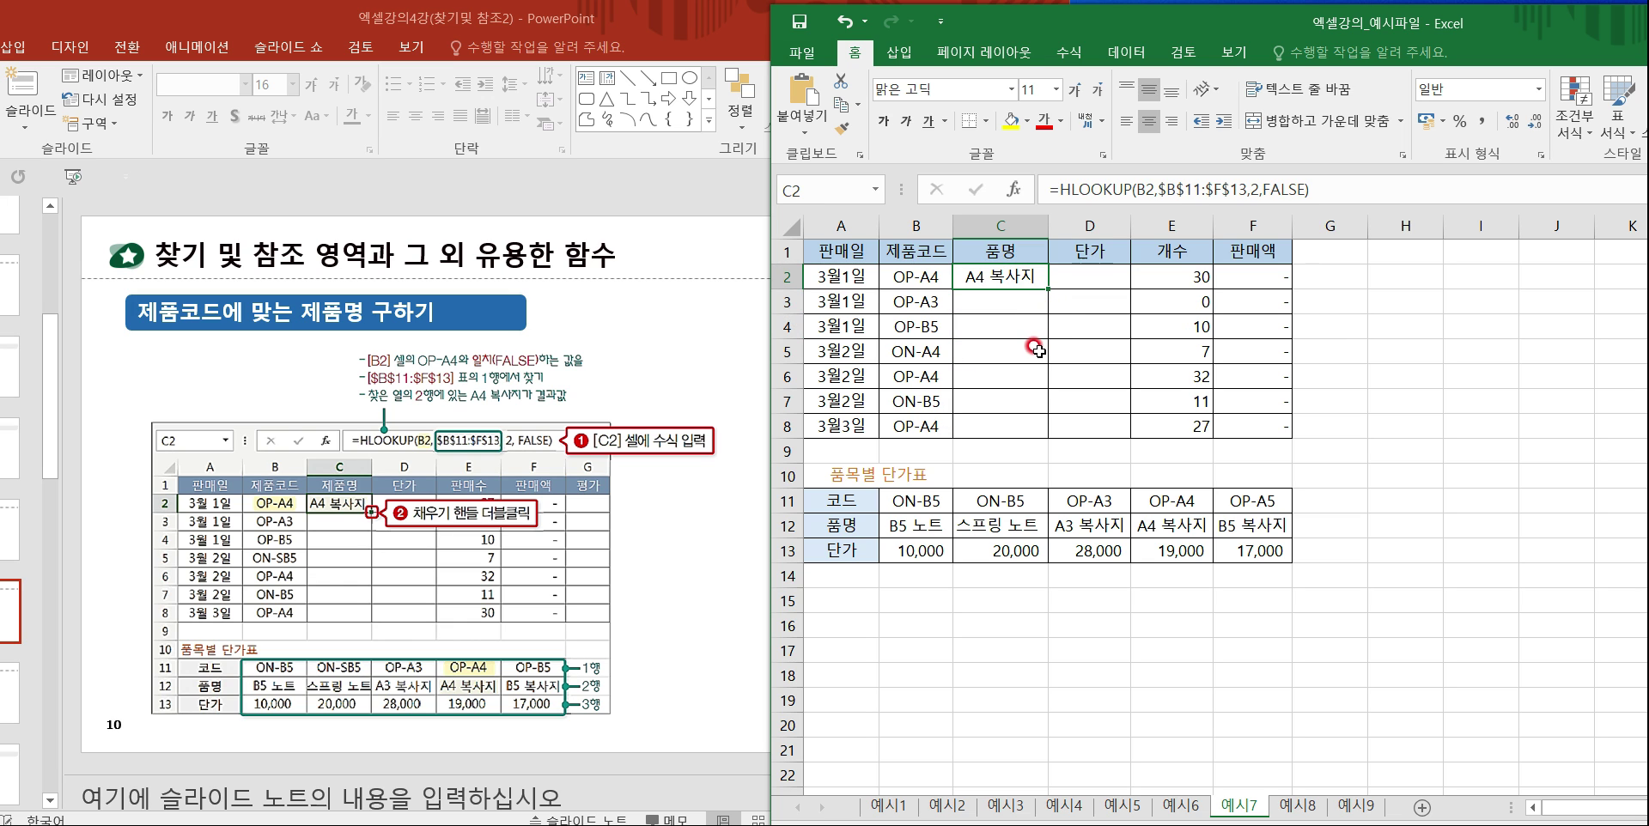
Try filling the product name formula from C2 down to C9, undo the fill and reselect C2.
left_click_drag(1043, 285, 1035, 451)
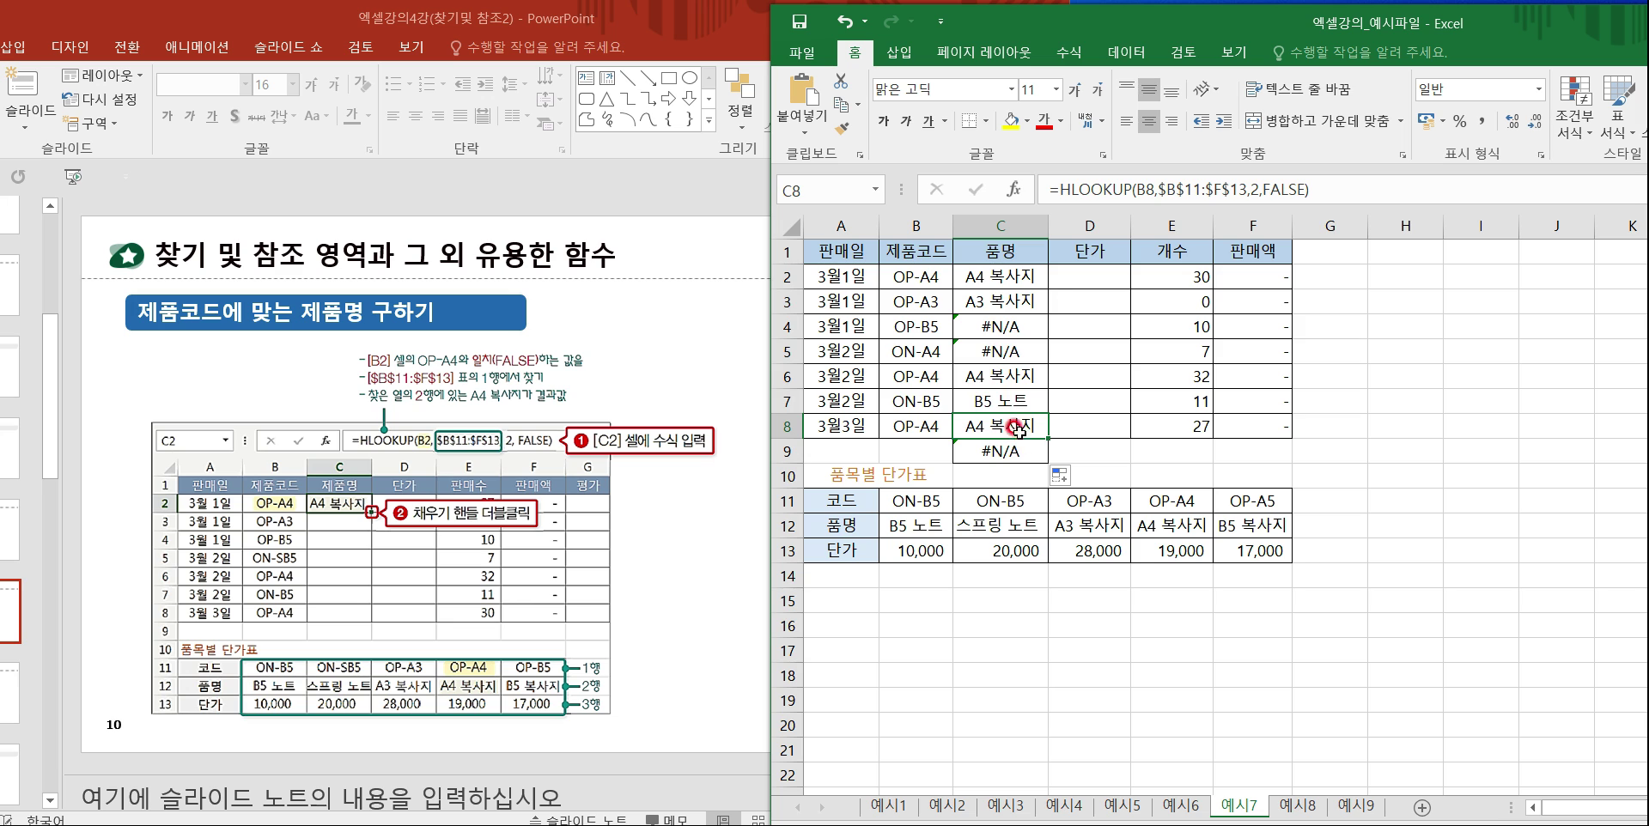
key("ctrl+z")
left_click(1014, 302)
left_click(1014, 282)
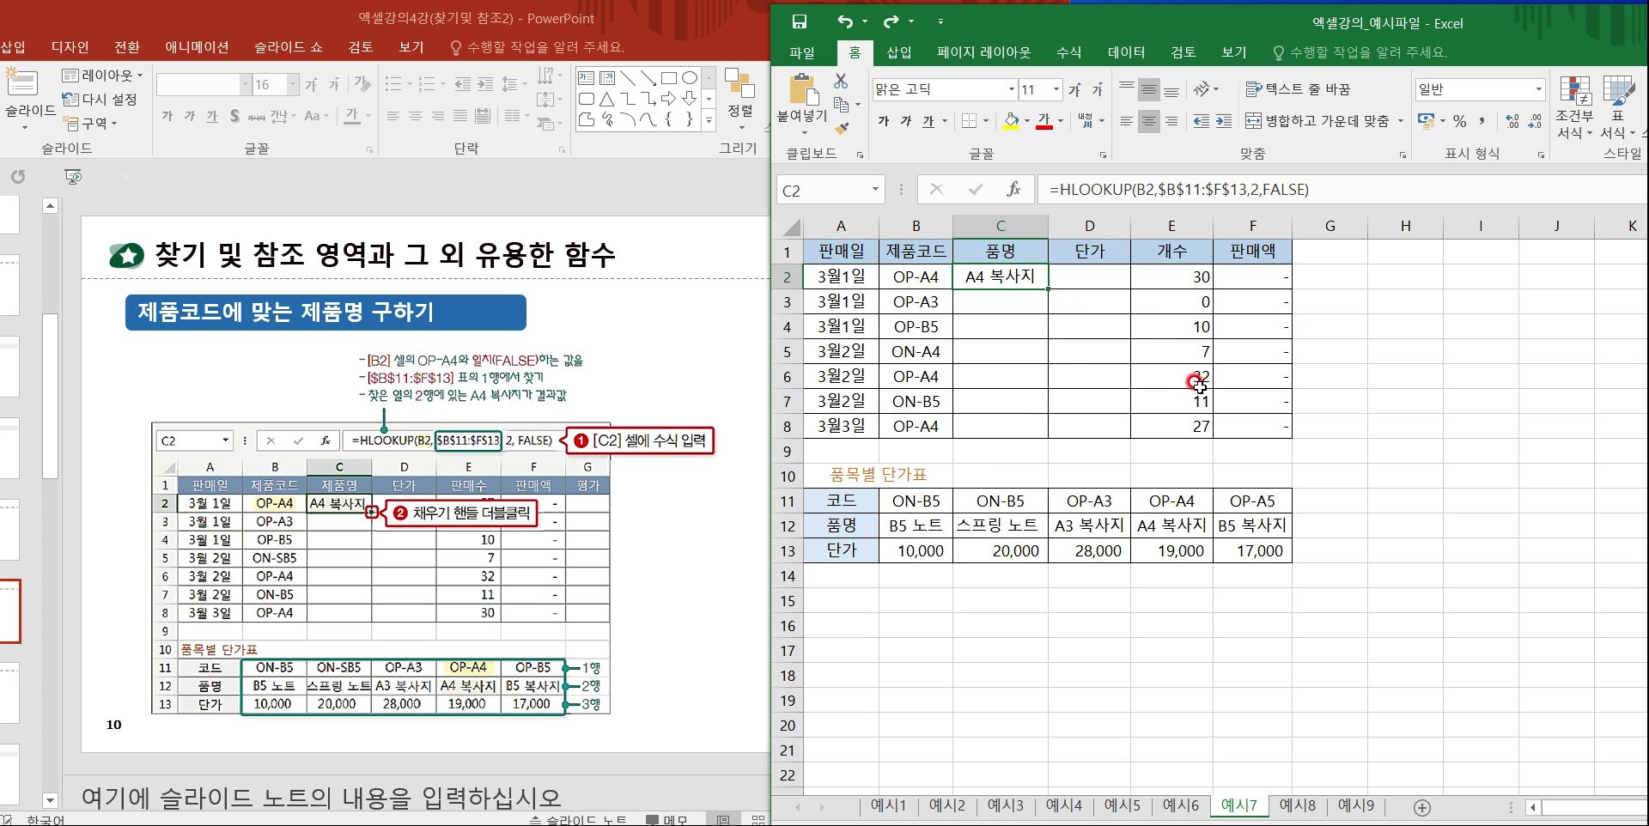
Start a VLOOKUP formula in the unit price cell D2 with B2 as the lookup value.
left_click(1121, 277)
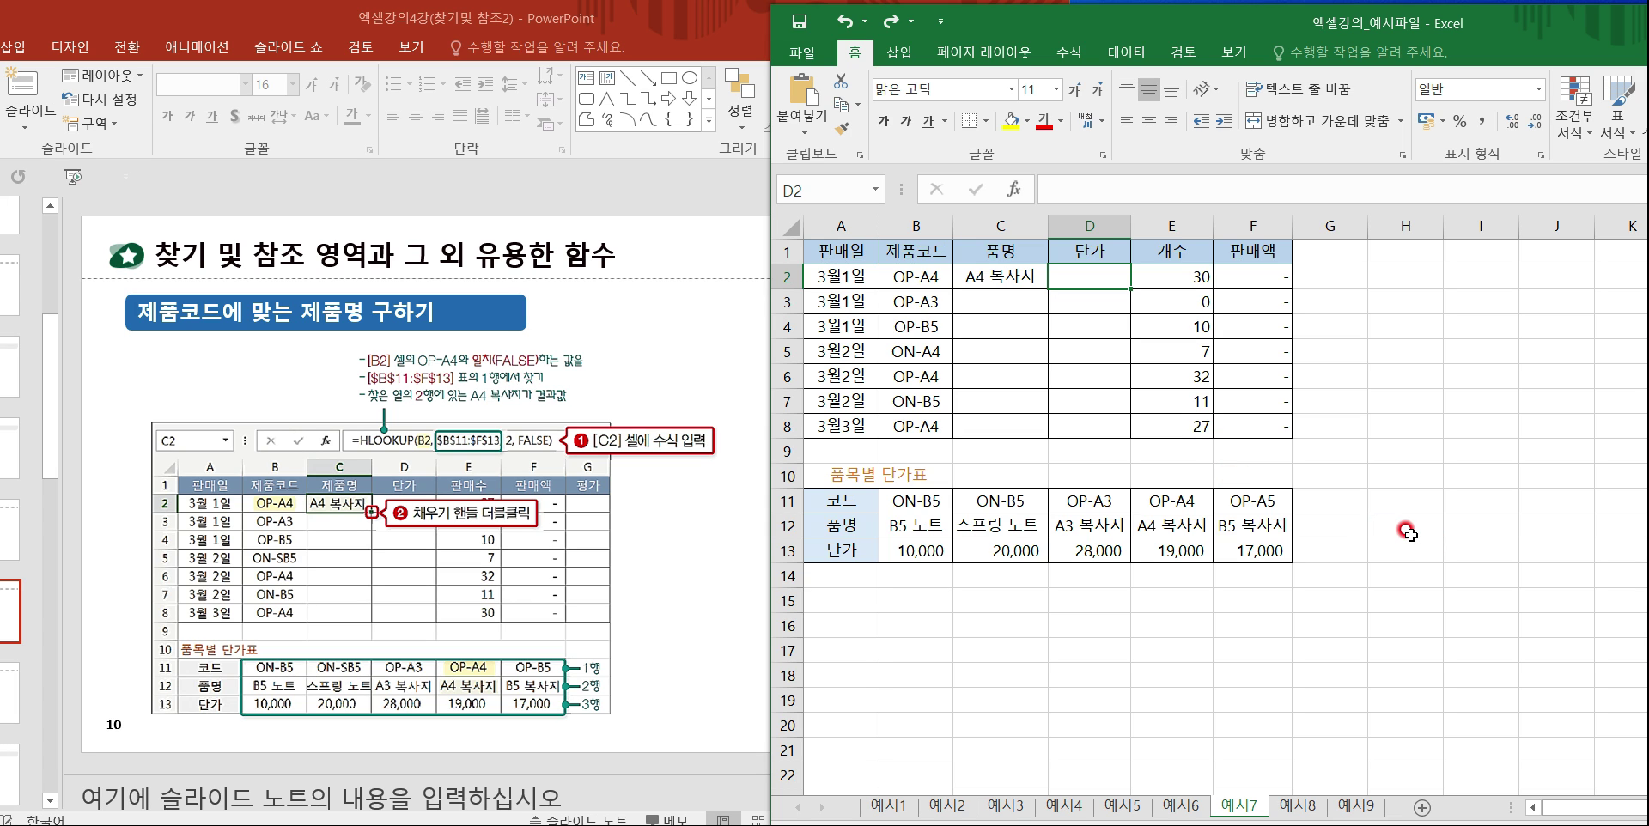
double_click(1086, 277)
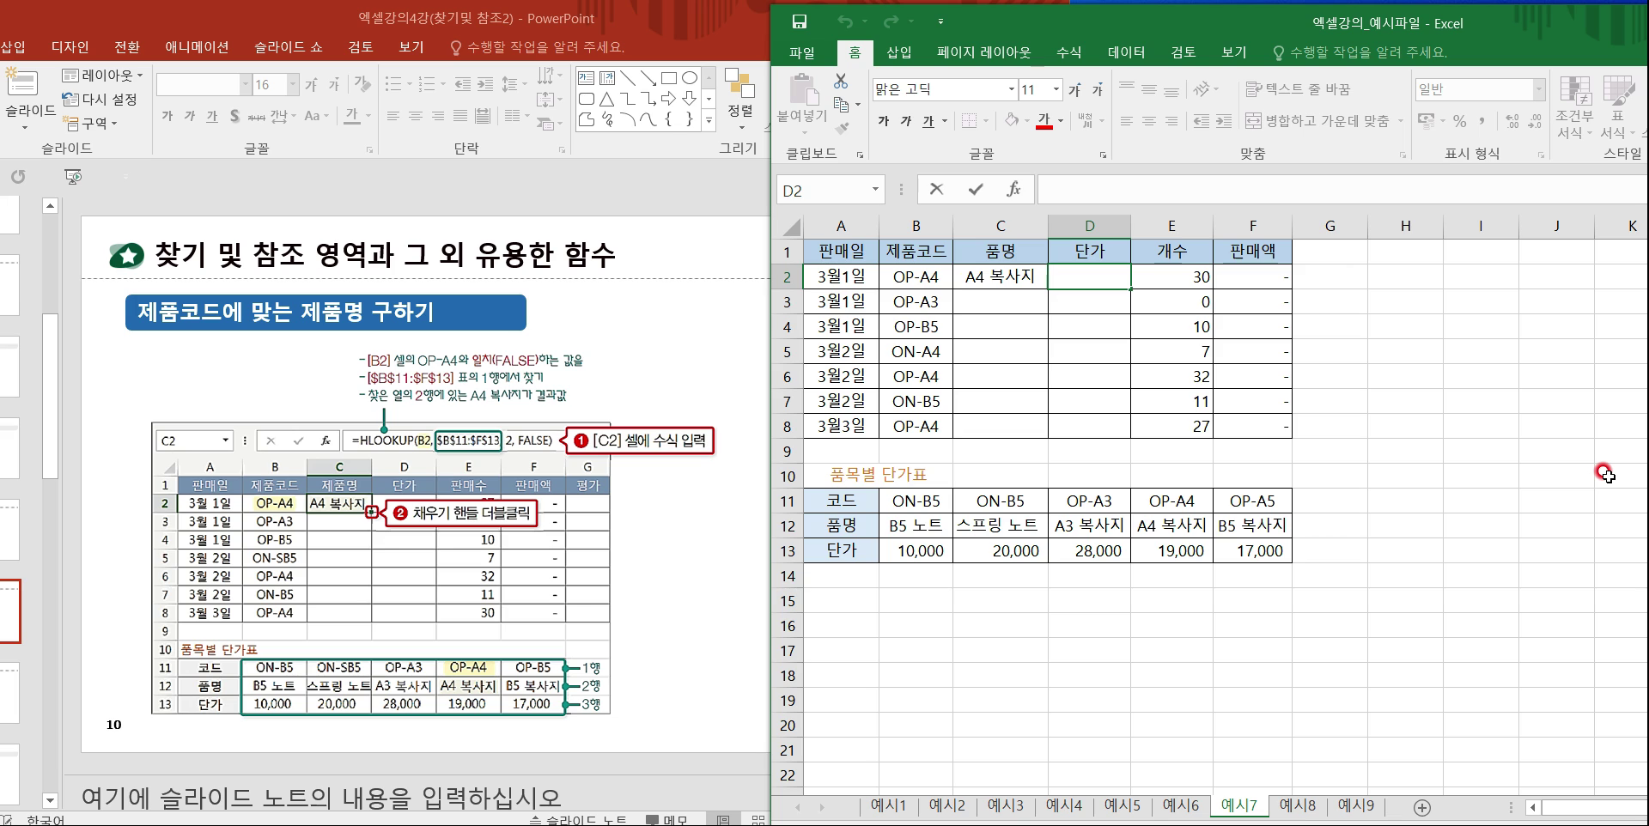
type("=")
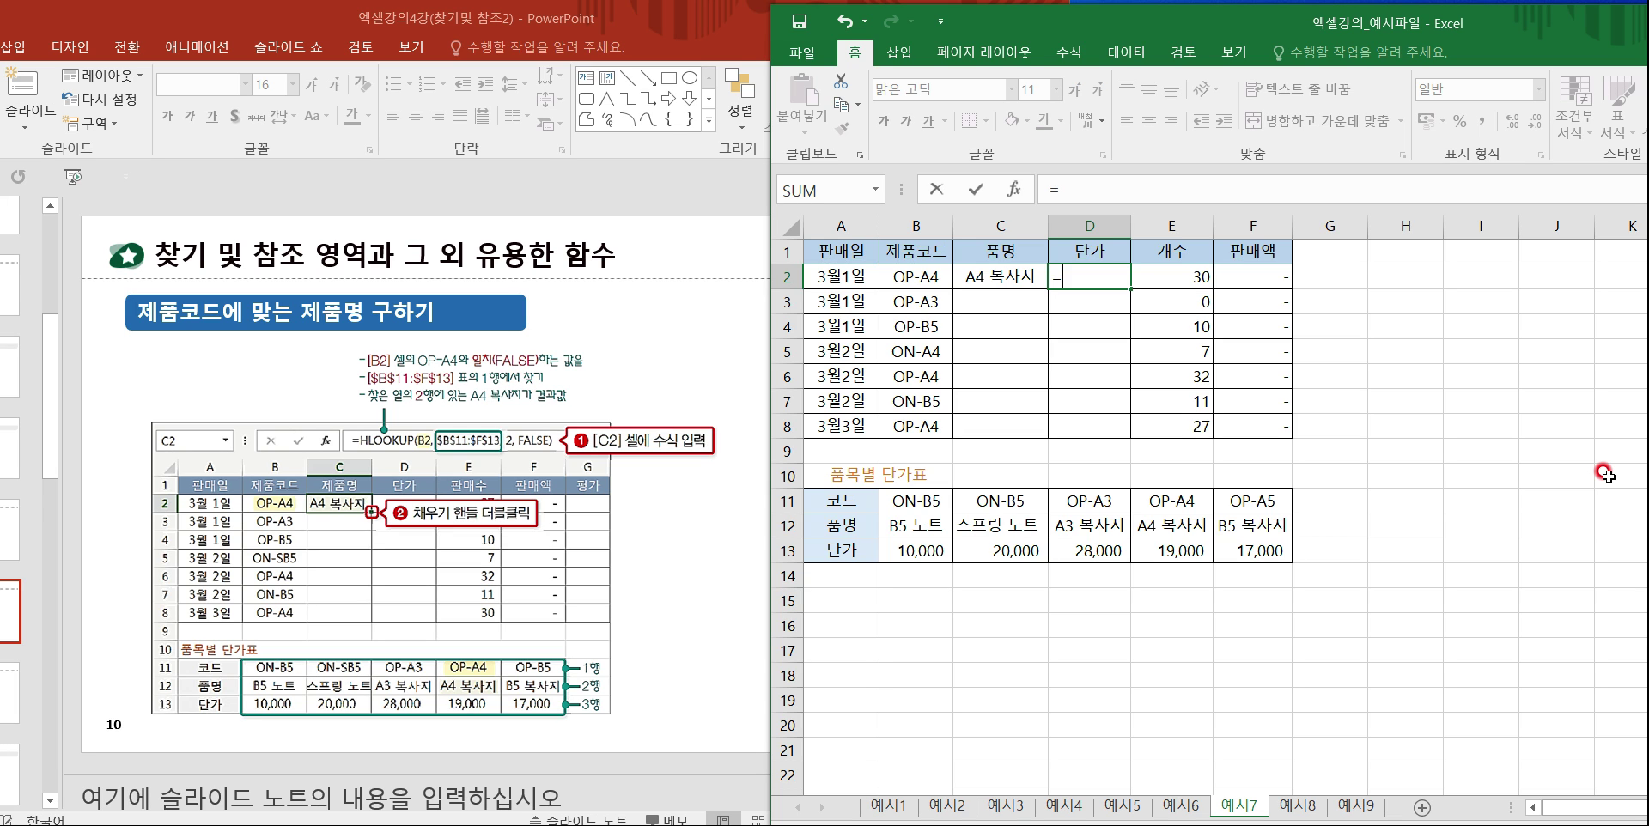
left_click(1608, 475)
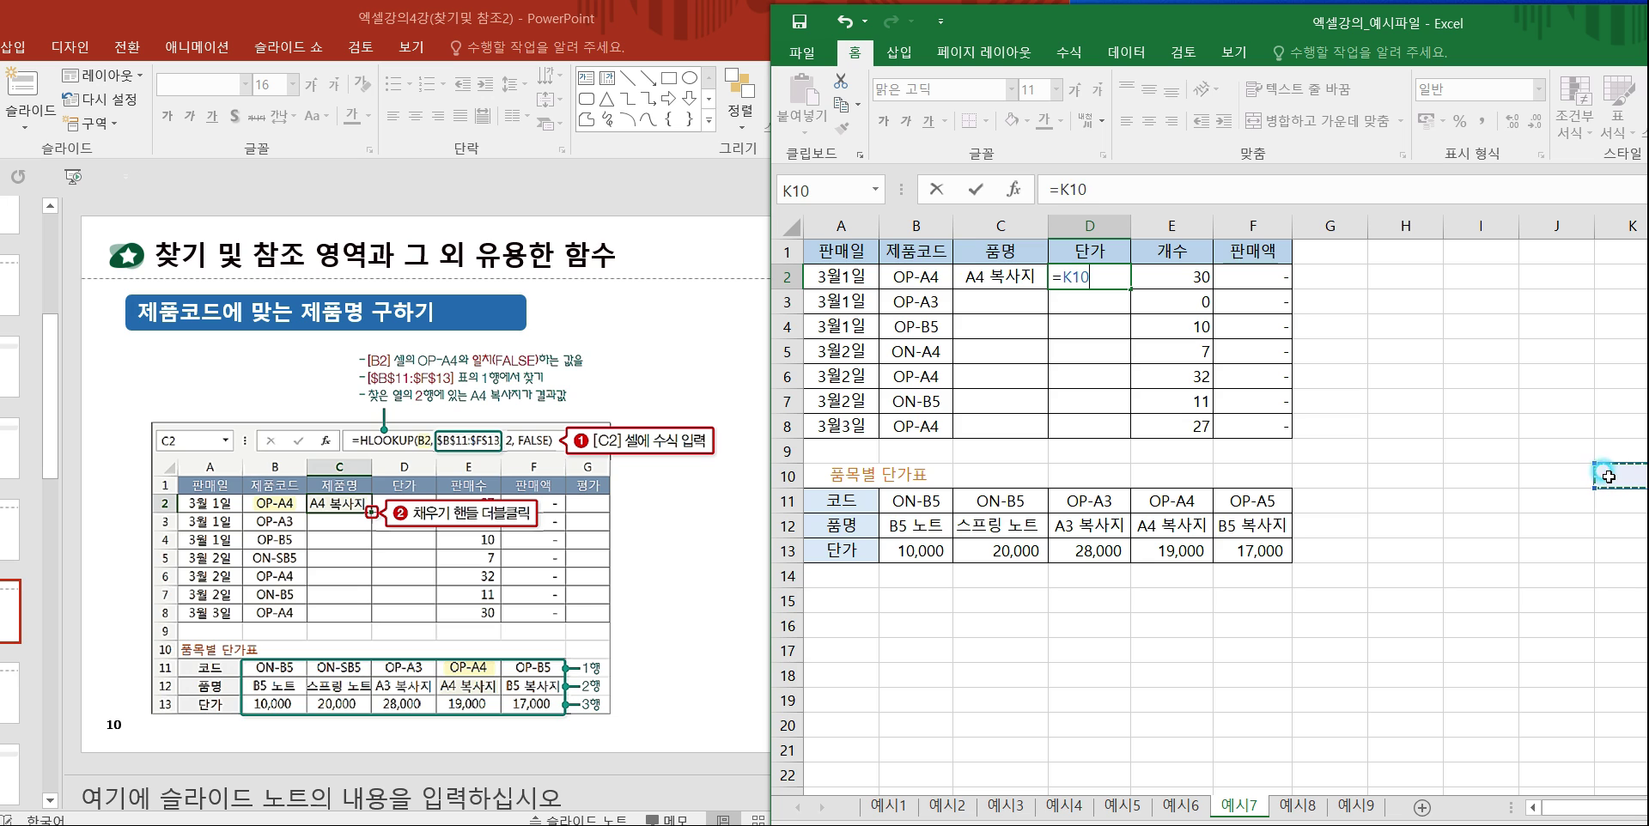
key("BackSpace")
key("BackSpace")
key("BackSpace")
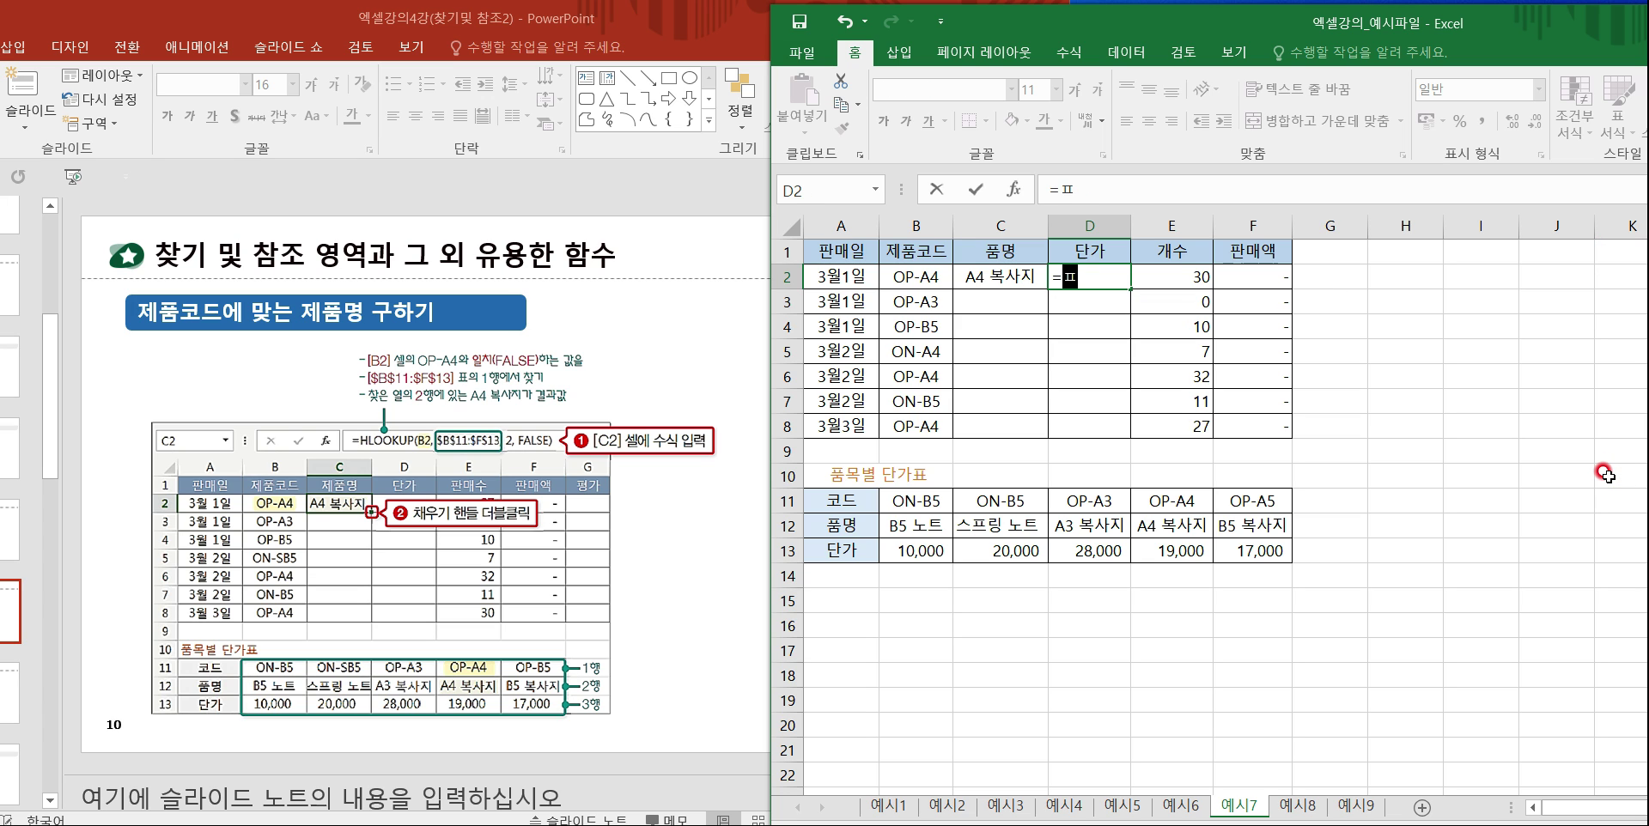
type("VL")
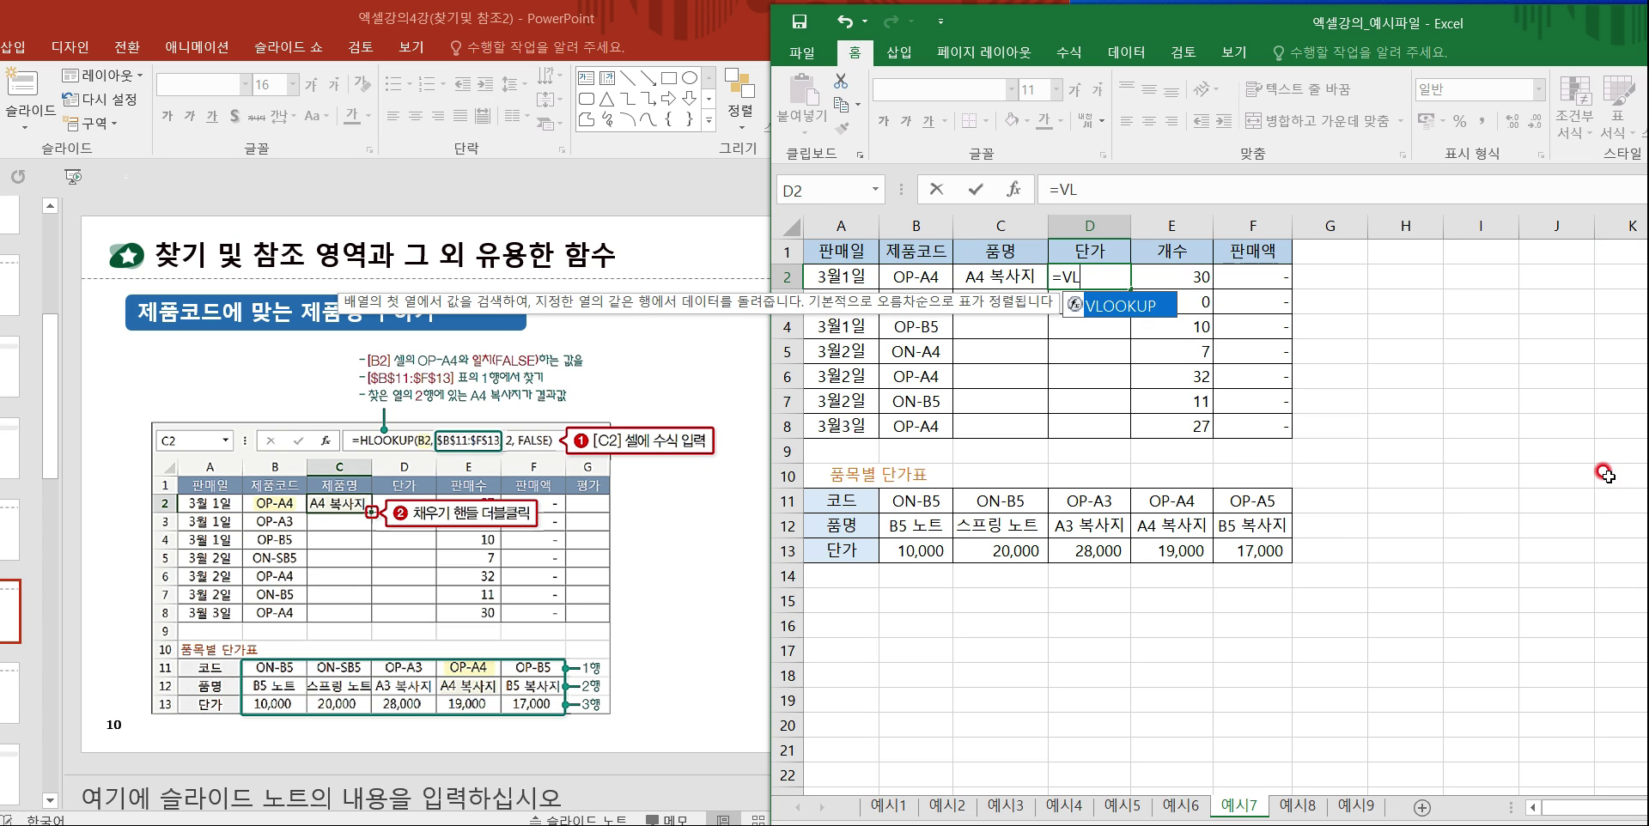
double_click(1108, 299)
left_click(1013, 189)
left_click_drag(1057, 385, 1021, 627)
left_click(916, 277)
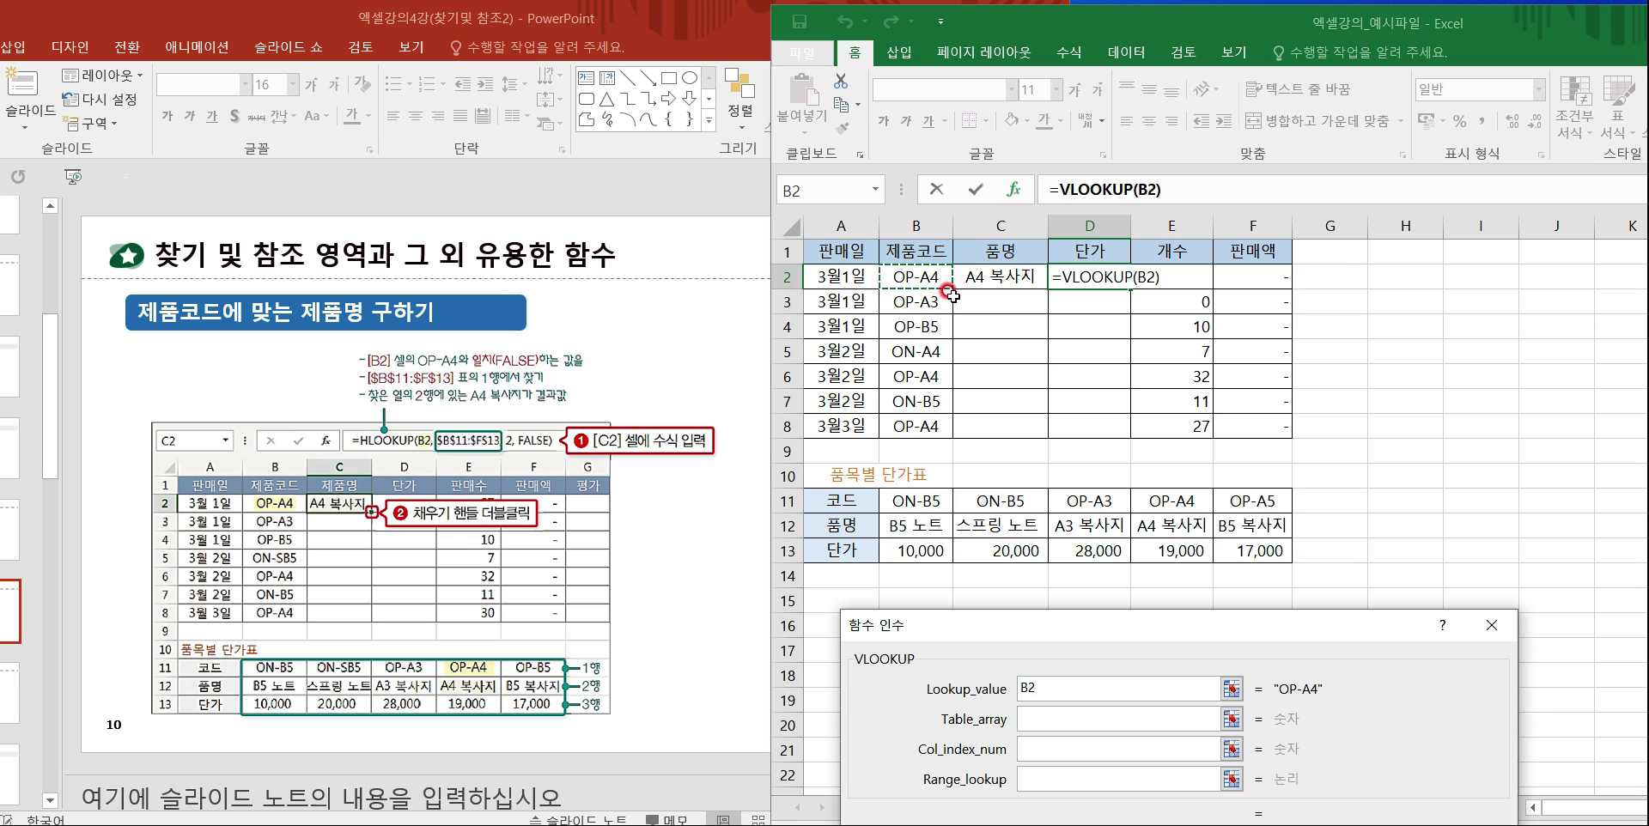
Set the VLOOKUP table array to B11:F13 and the column index number to 3.
left_click(1038, 720)
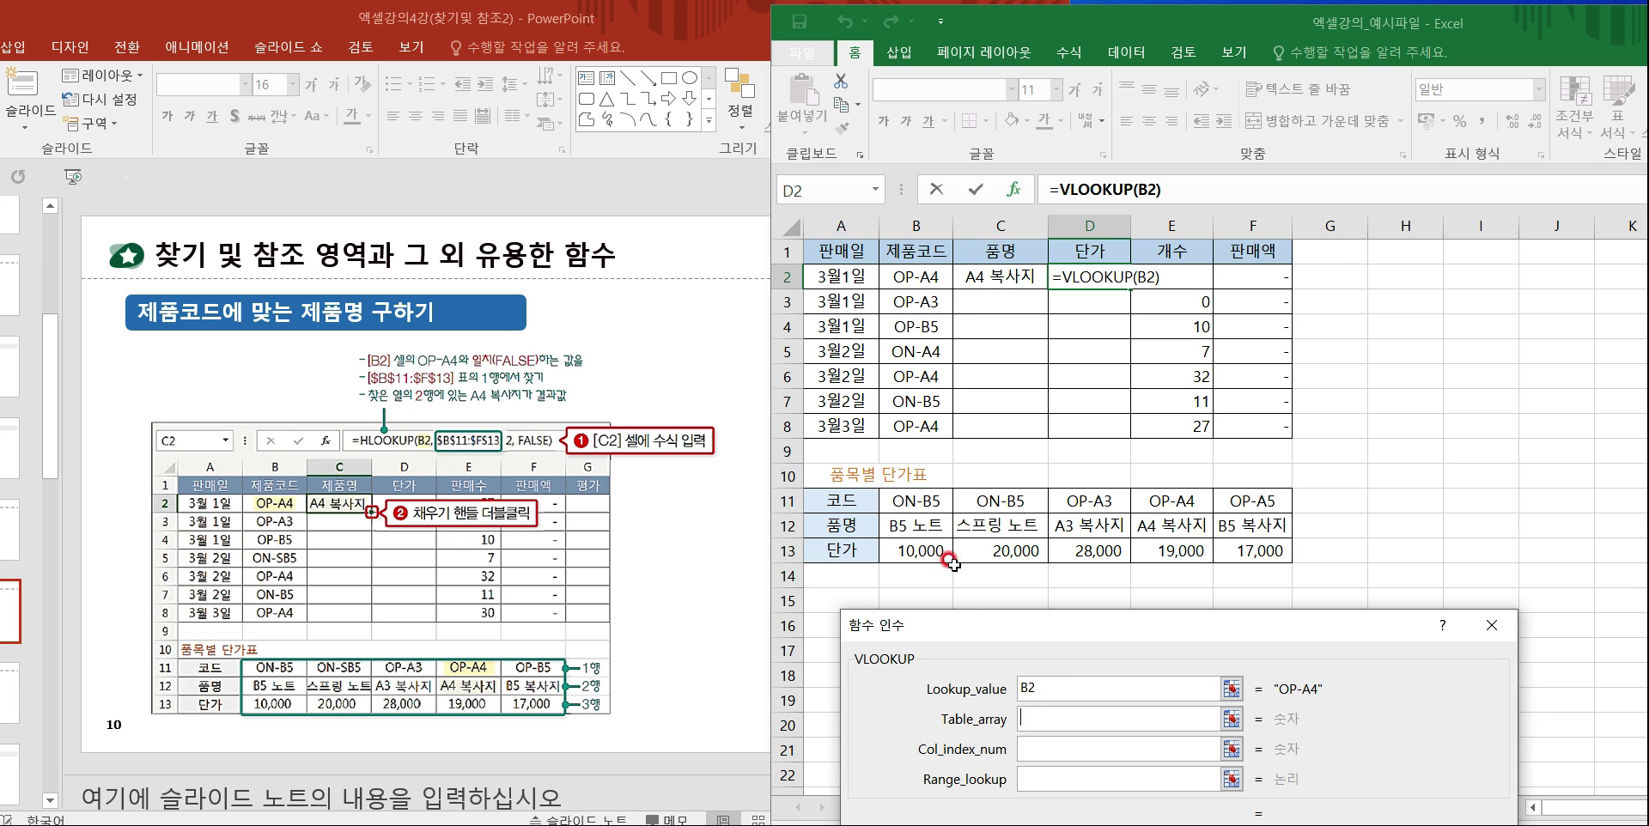
left_click_drag(916, 500, 1257, 551)
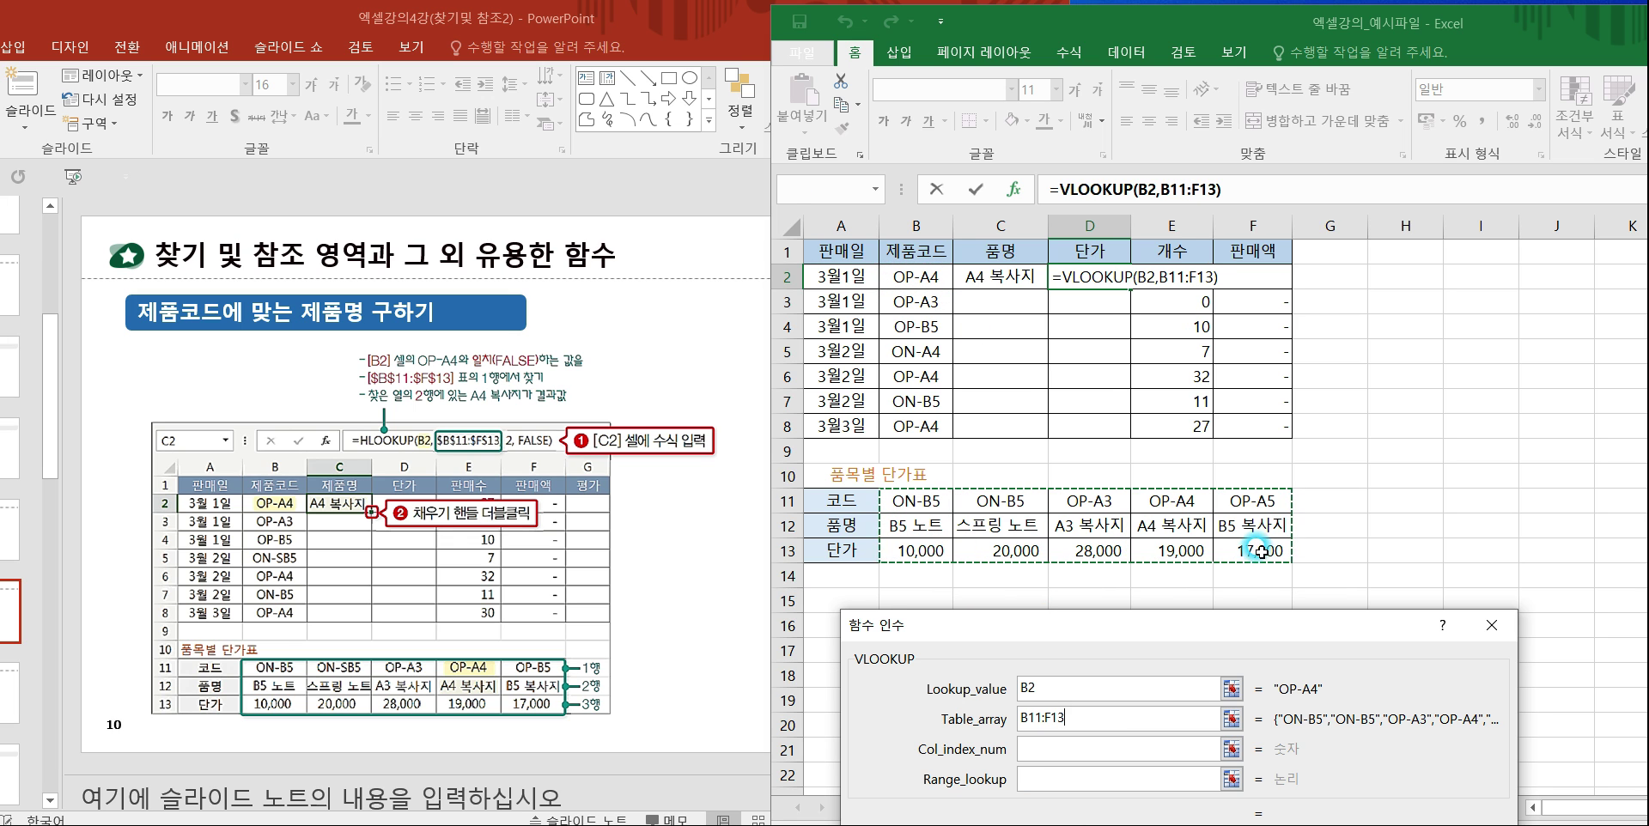
left_click(1035, 749)
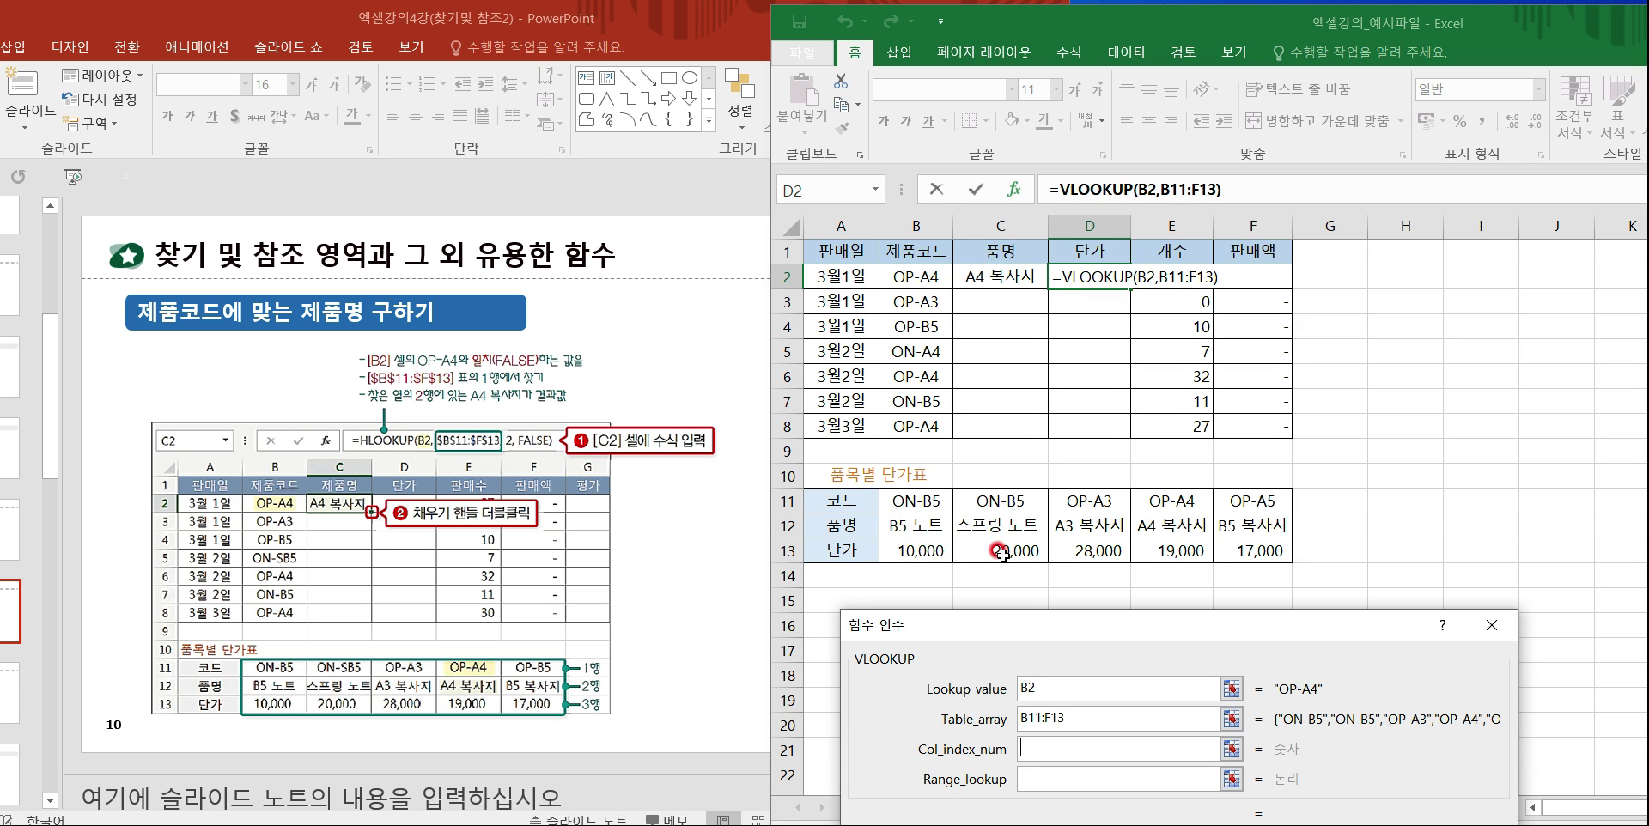
type("3")
Set the VLOOKUP range lookup to FALSE.
left_click(1039, 784)
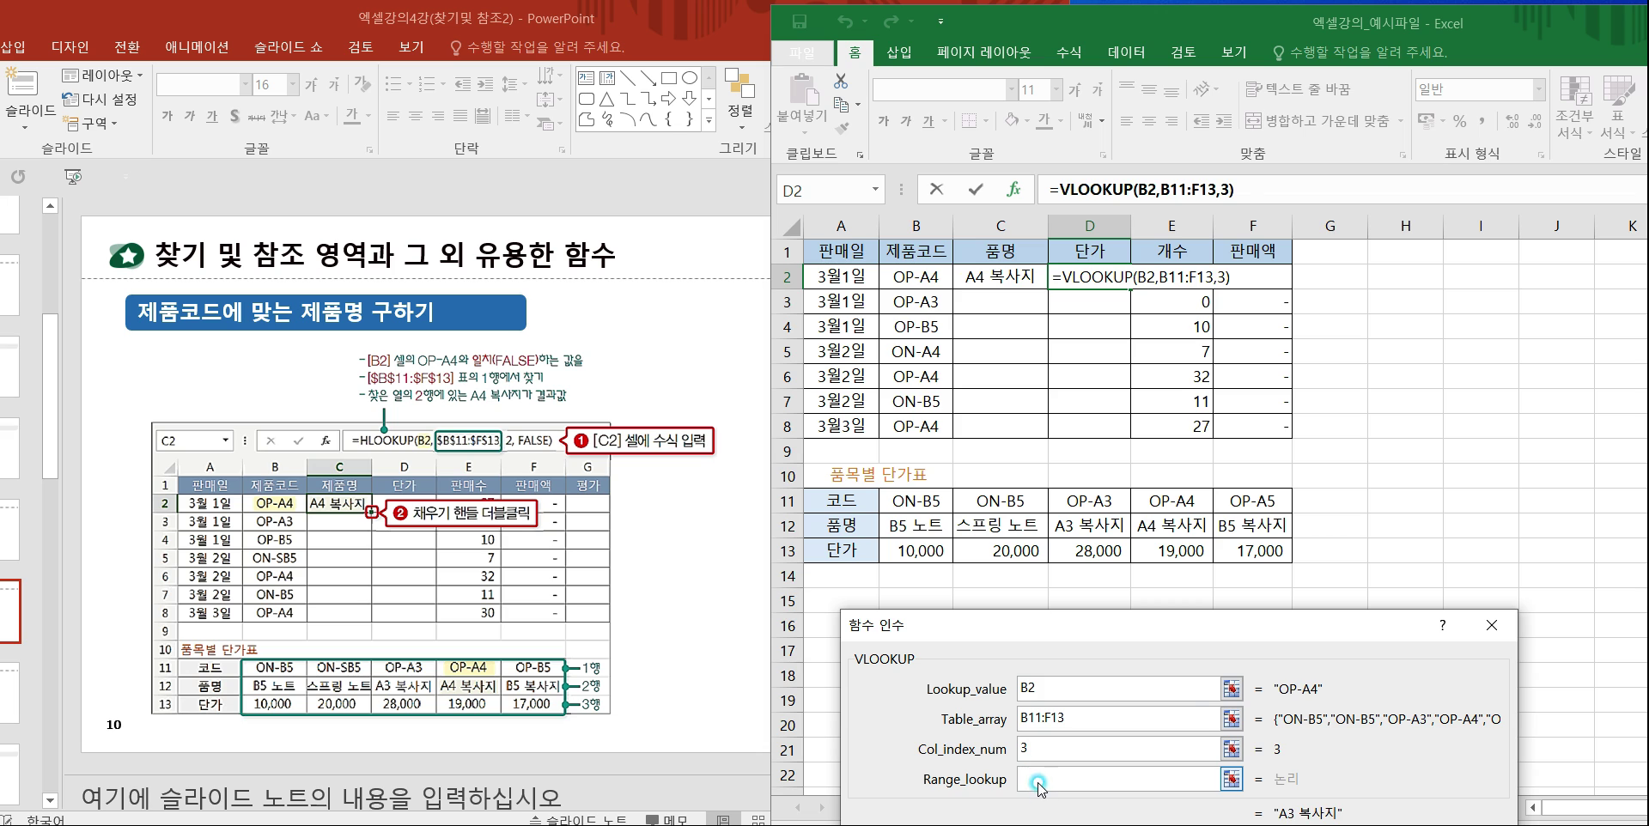
type("ㄹ")
key("BackSpace")
key("Hangul")
type("FL")
type("E")
key("BackSpace")
key("BackSpace")
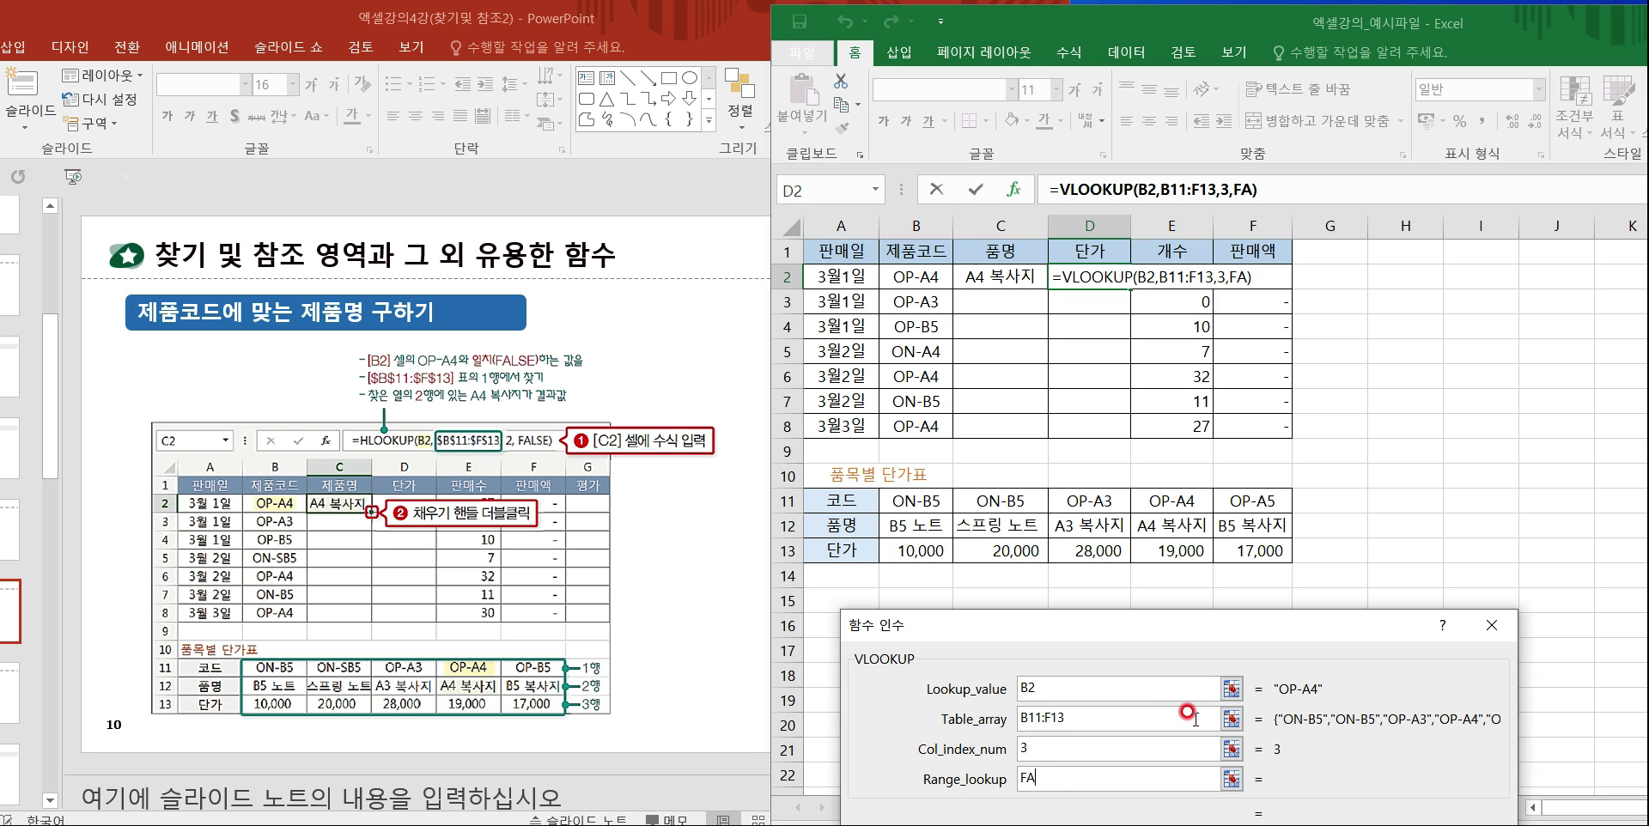
type("SE")
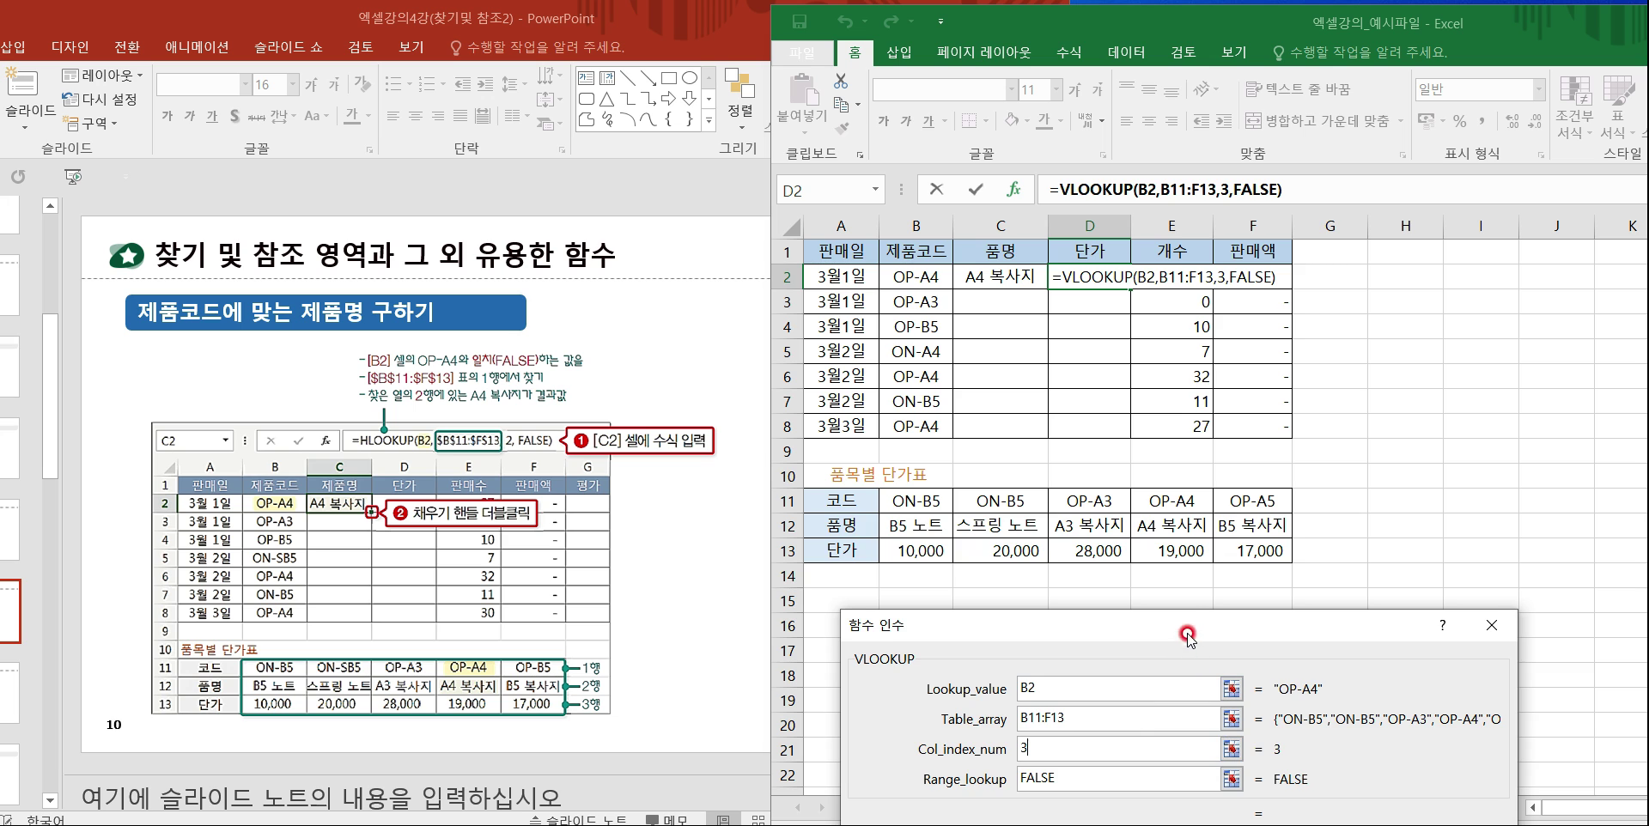
Review the lookup value, table array, column index and range lookup arguments of the D2 VLOOKUP formula.
left_click_drag(1190, 628, 1174, 533)
left_click(1066, 681)
left_click(1067, 622)
left_click(1055, 602)
left_click(1036, 653)
left_click(1039, 683)
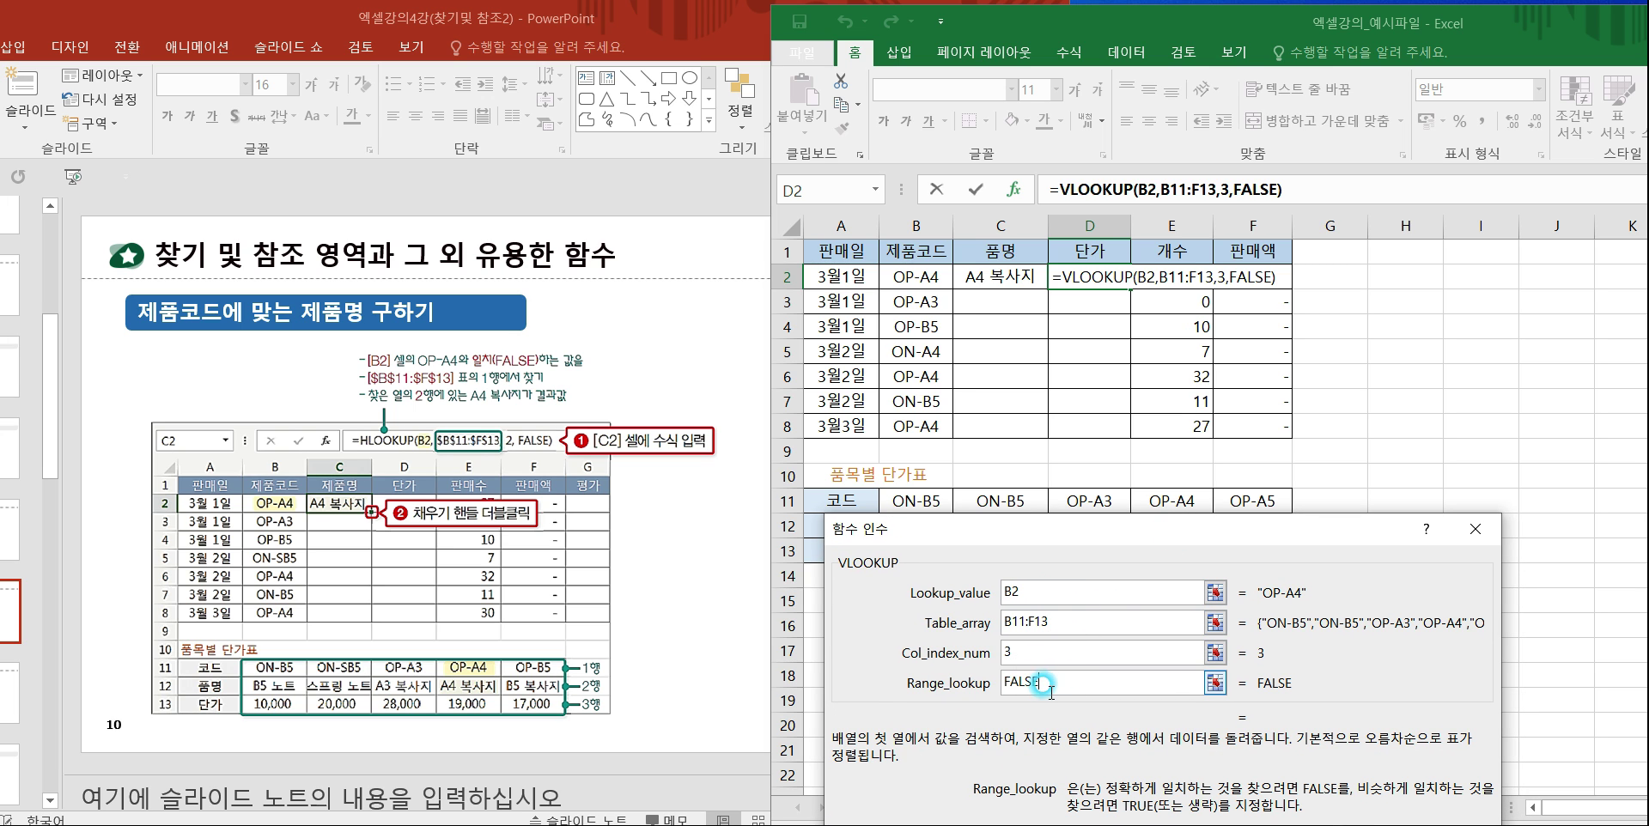
left_click(1051, 616)
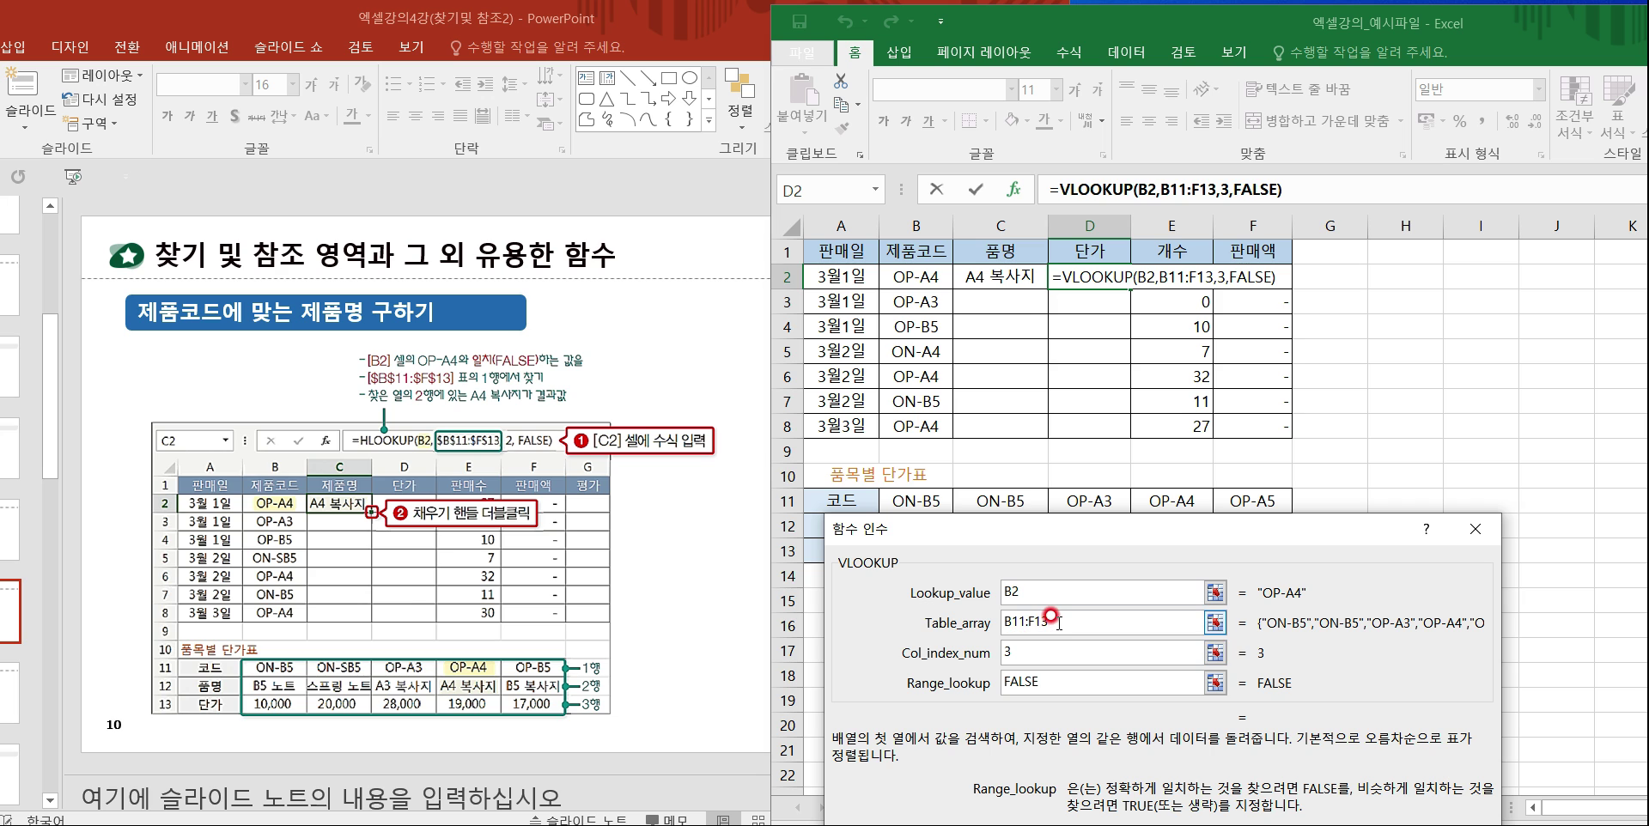
left_click_drag(1081, 531, 1037, 652)
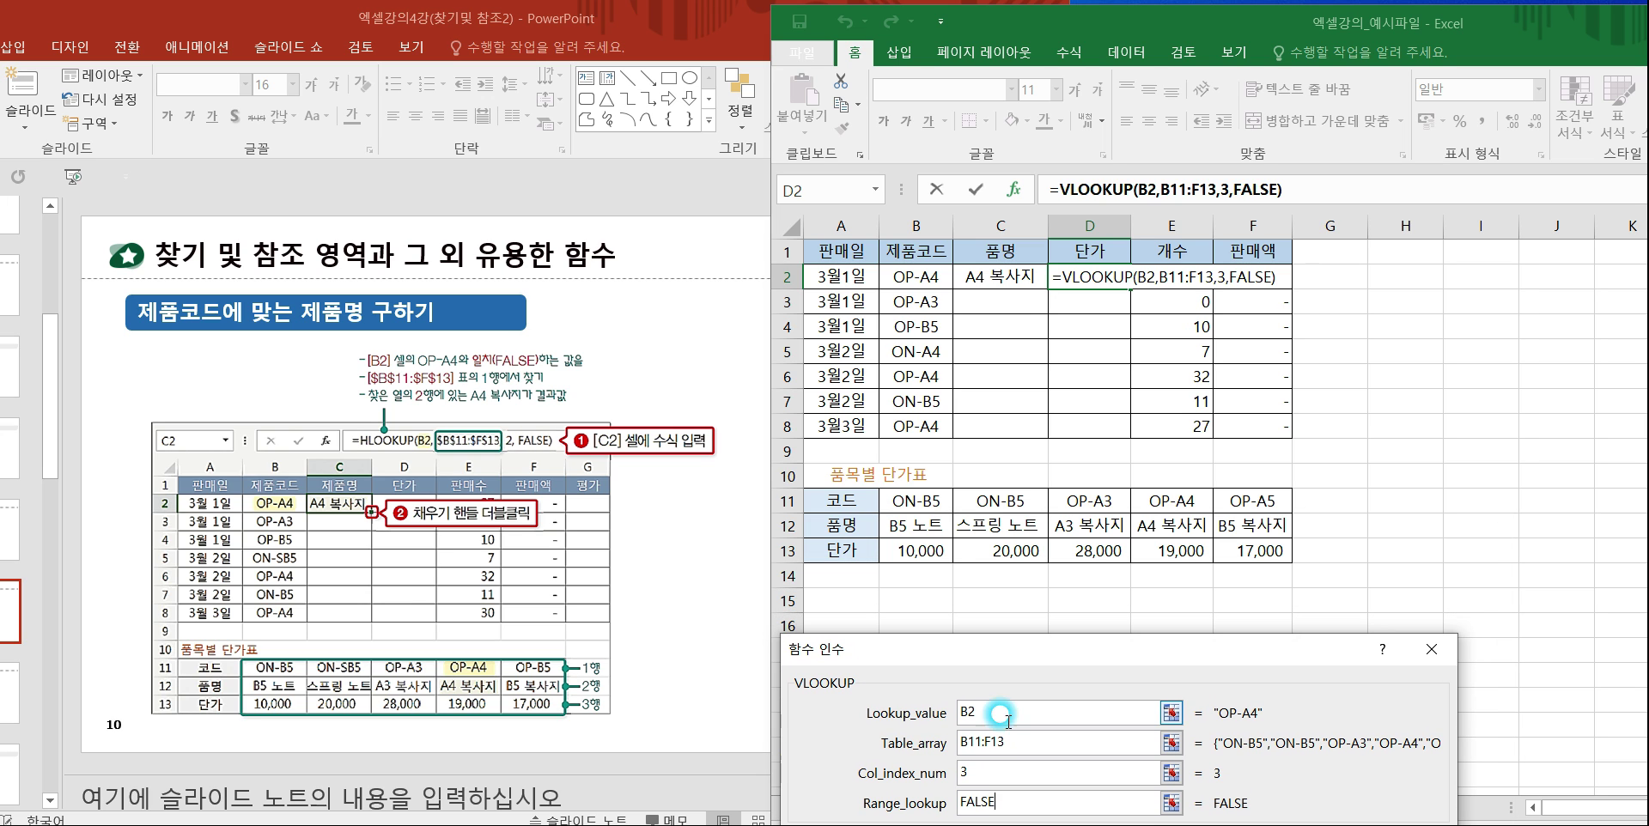
left_click(1001, 714)
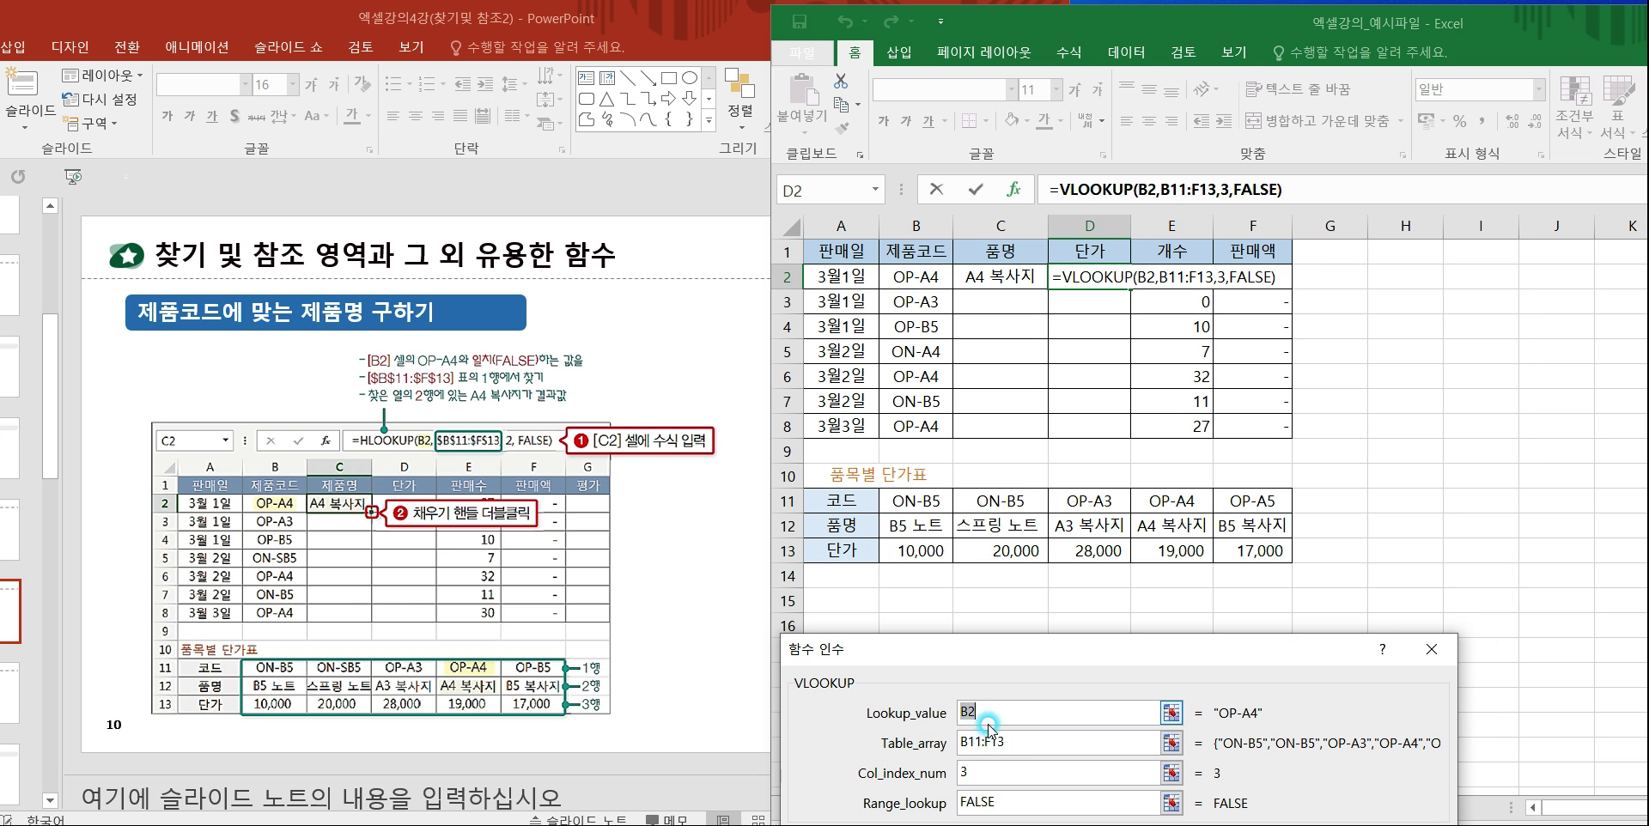
left_click(985, 741)
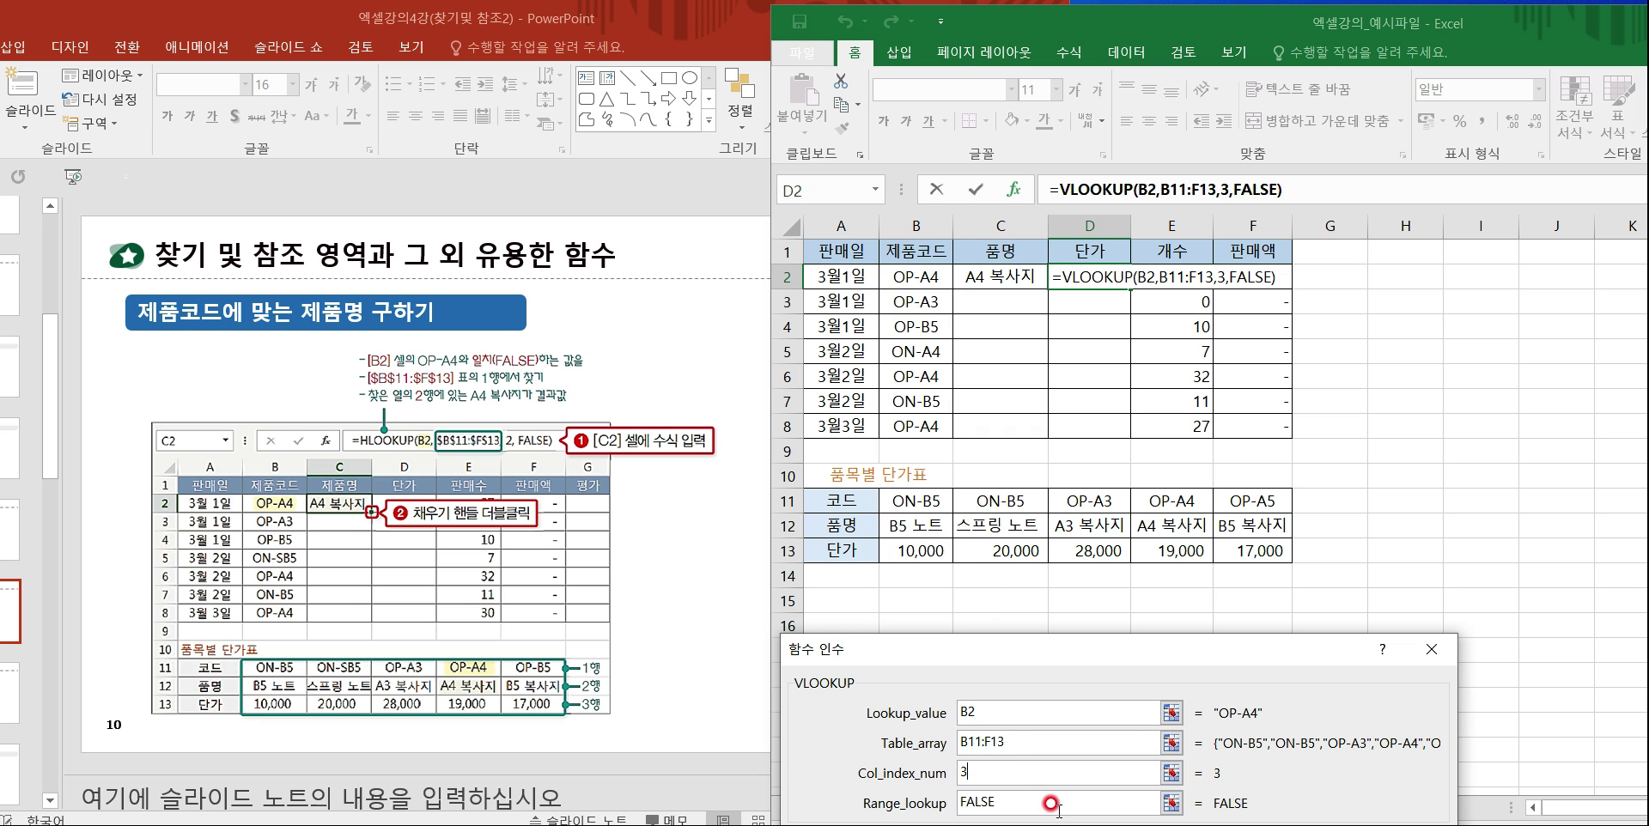
Confirm the VLOOKUP formula in D2 and clear the cell's contents.
left_click_drag(1114, 656, 1060, 472)
key("Return")
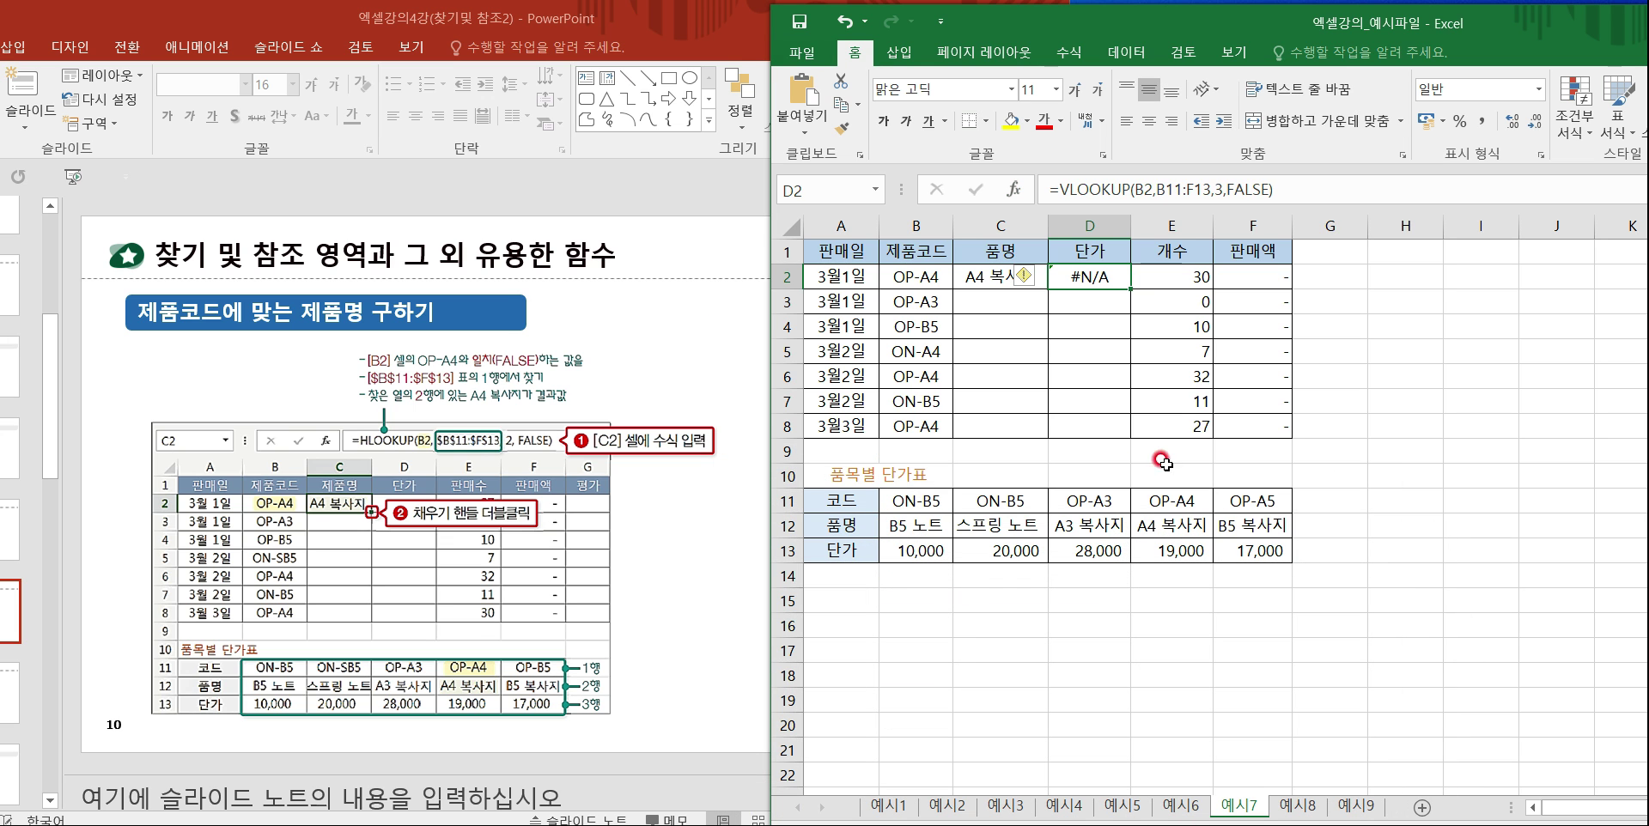
right_click(1081, 277)
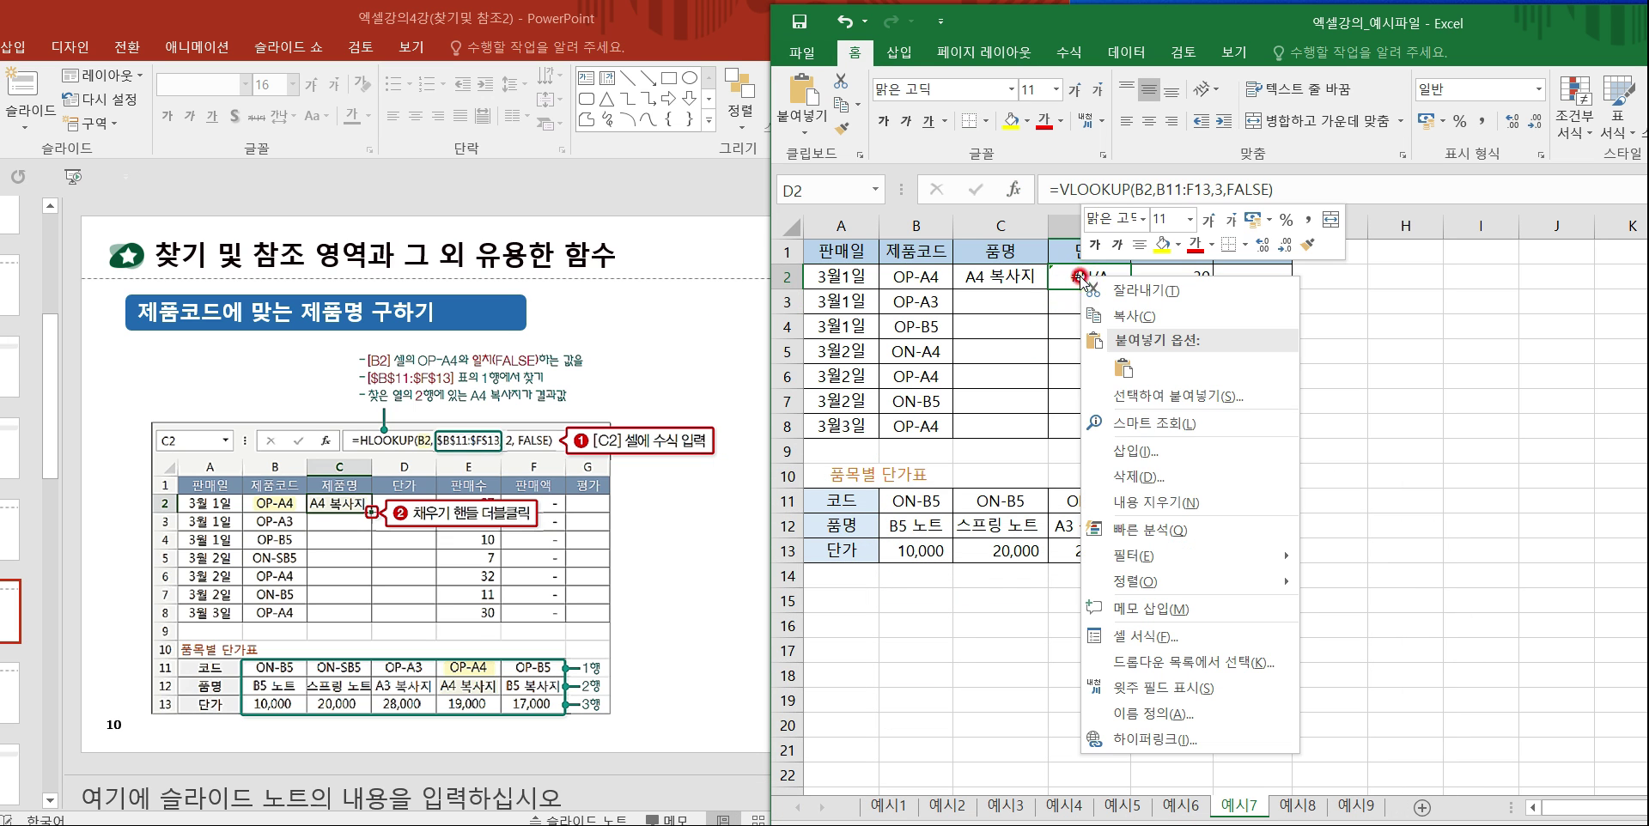
left_click(1166, 500)
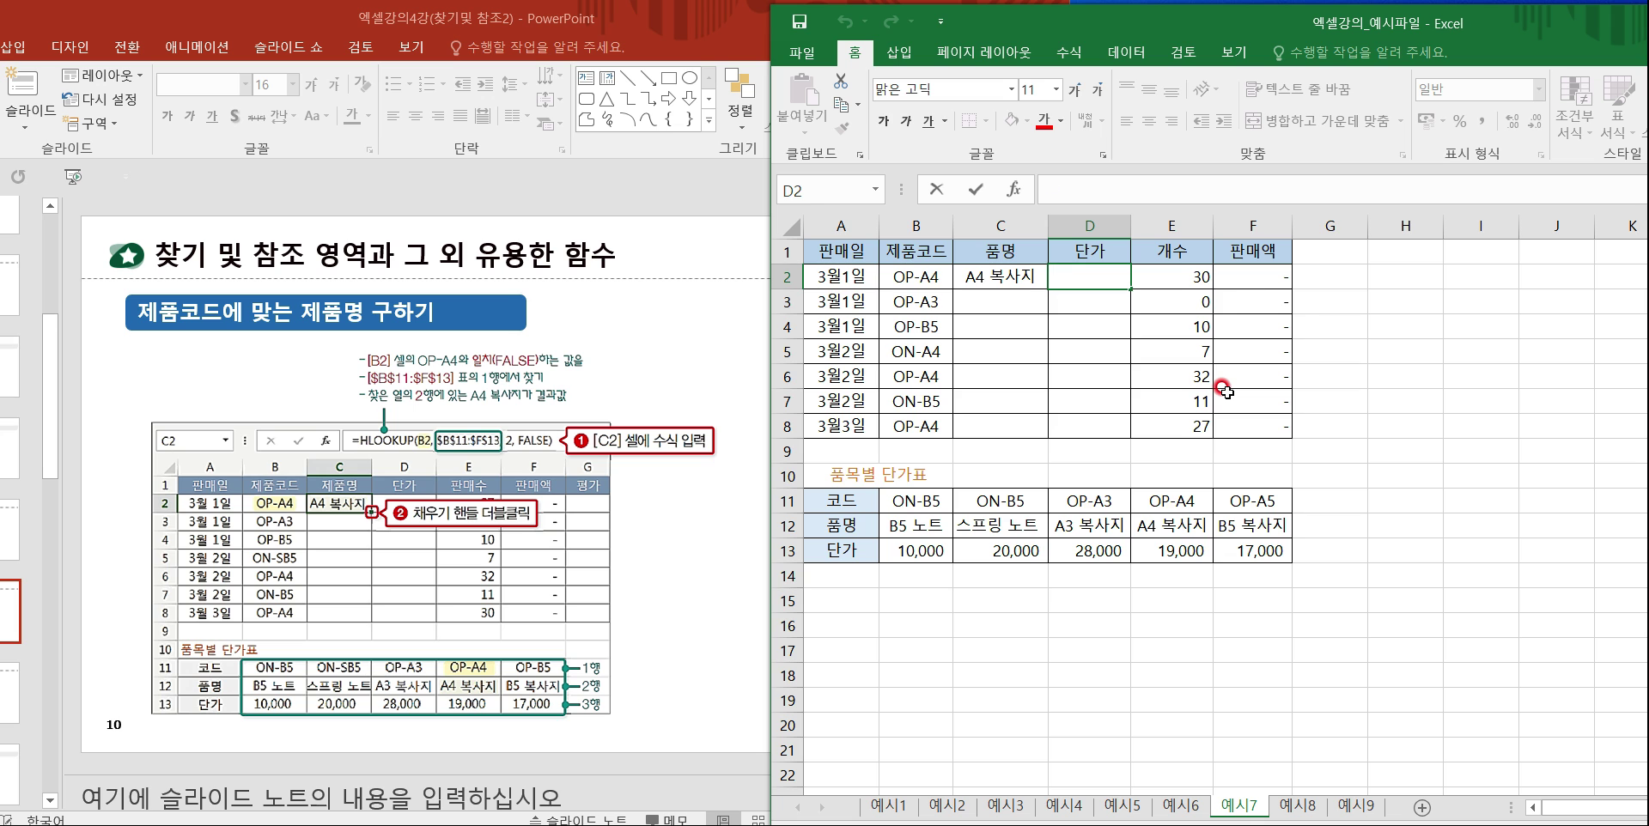
type("=VL")
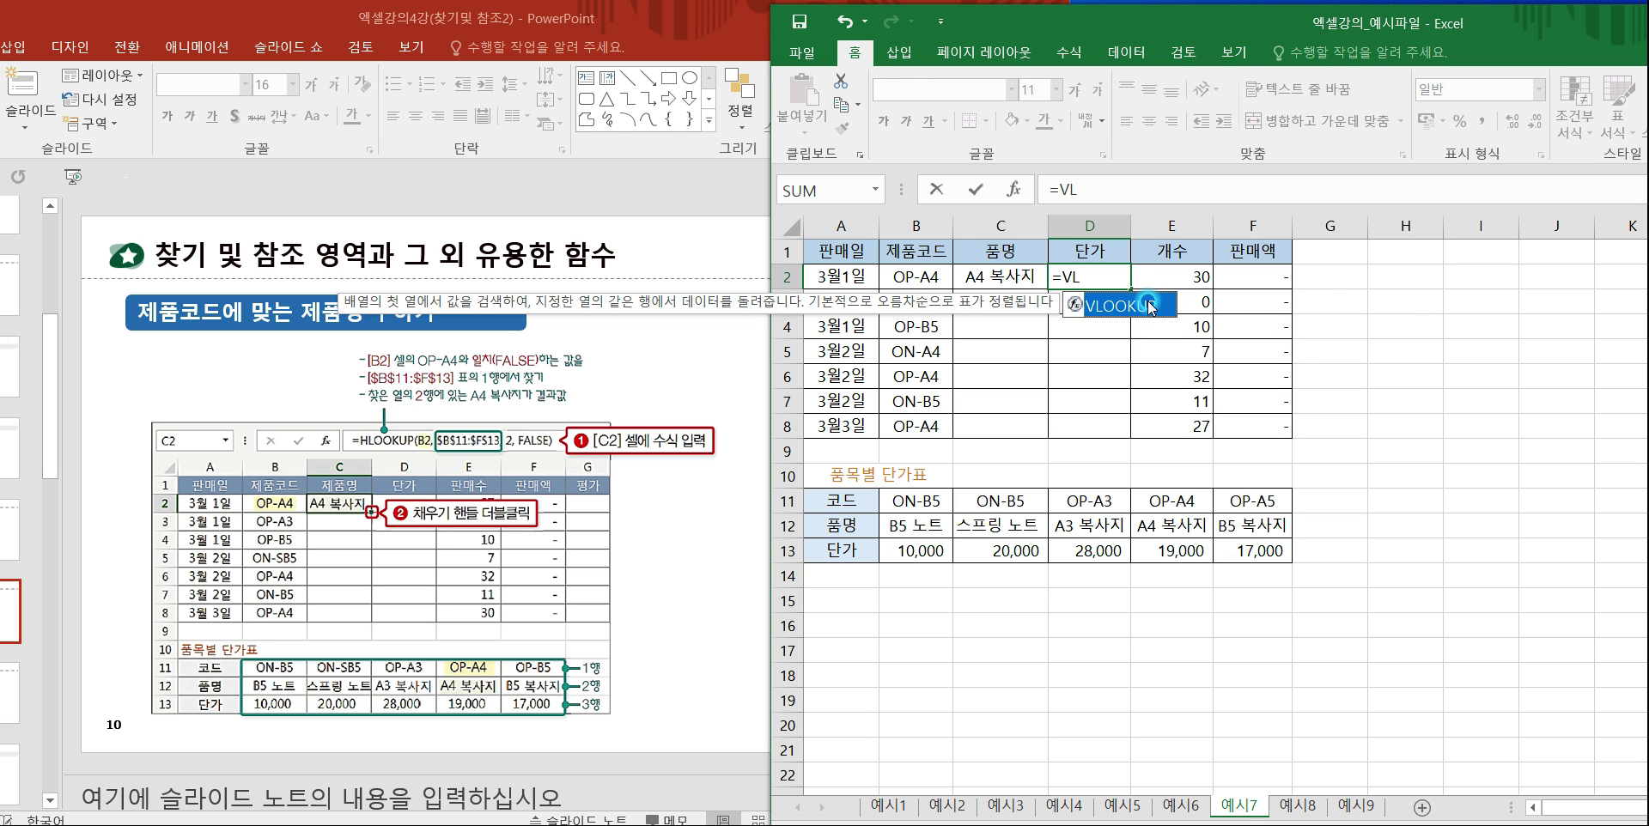
double_click(1149, 305)
left_click(1013, 189)
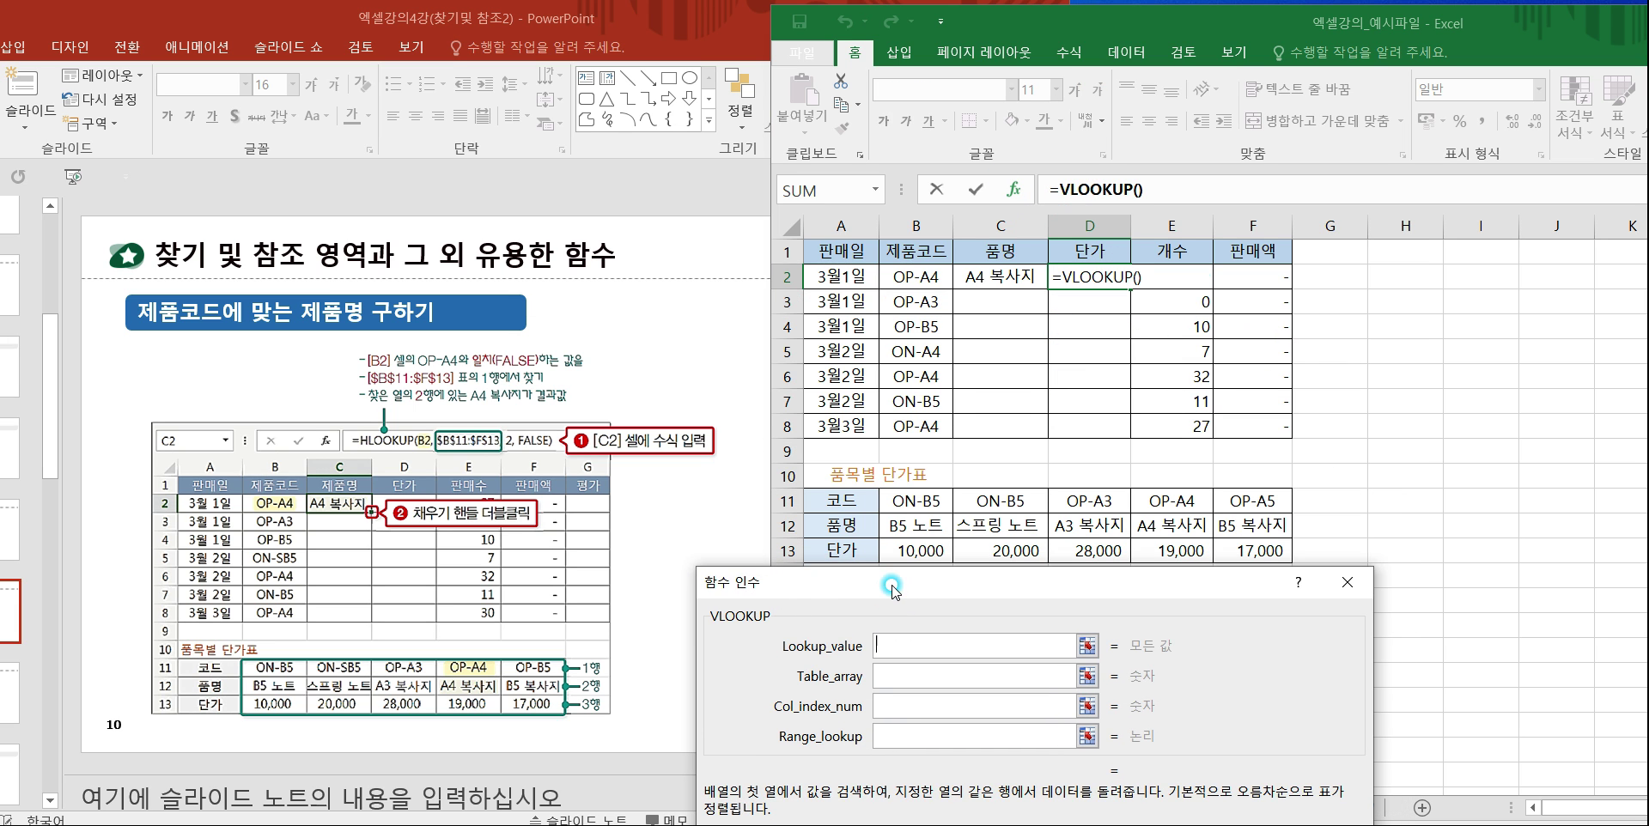
left_click_drag(893, 591, 907, 633)
left_click(902, 277)
left_click(939, 717)
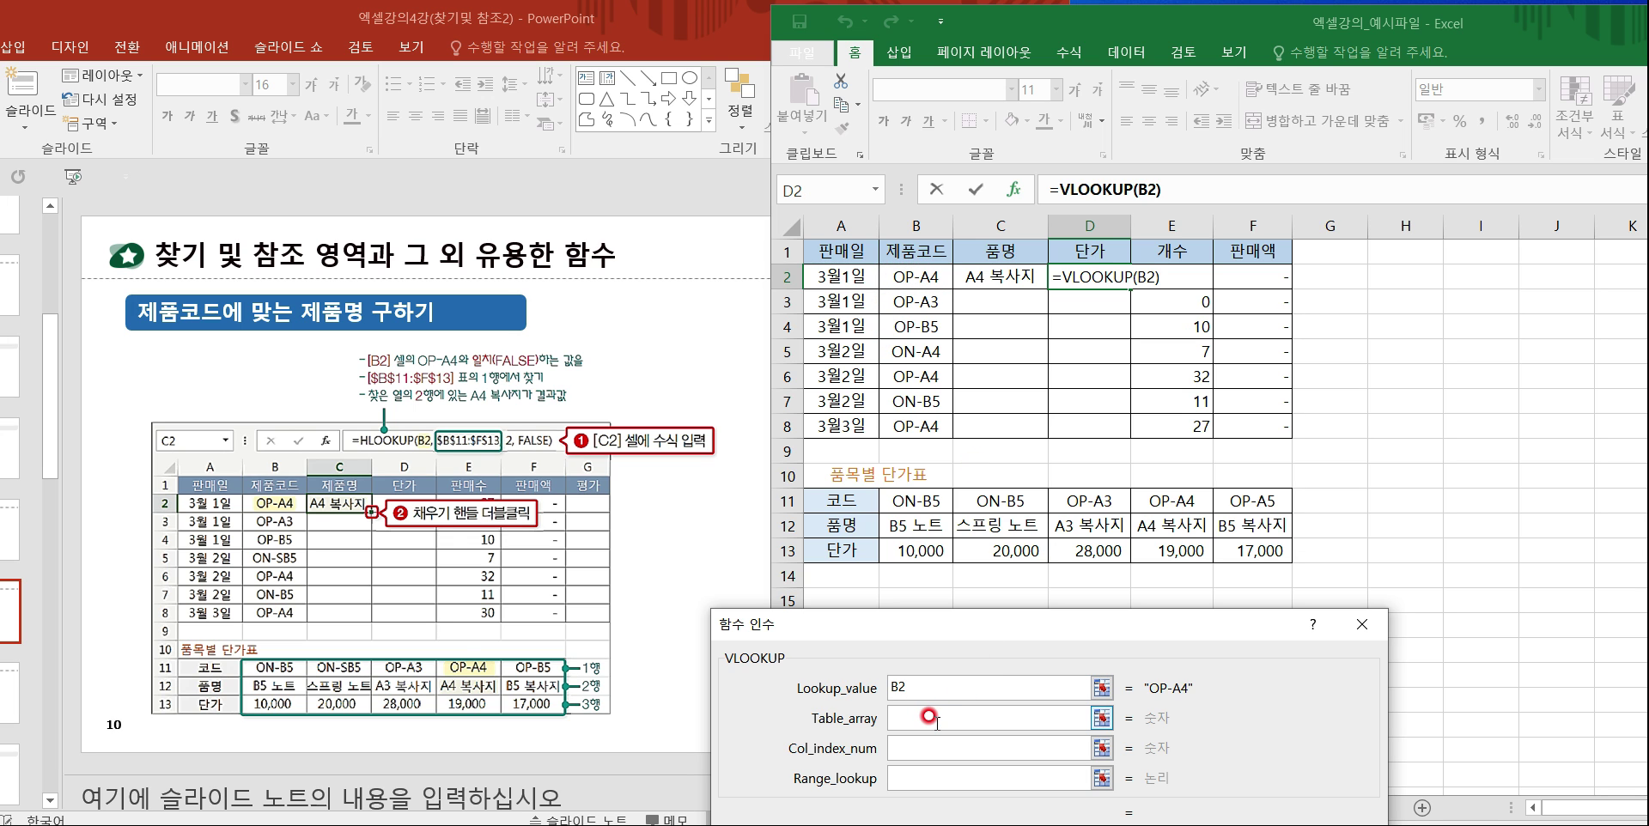
left_click_drag(917, 500, 1268, 552)
left_click(904, 748)
type("3")
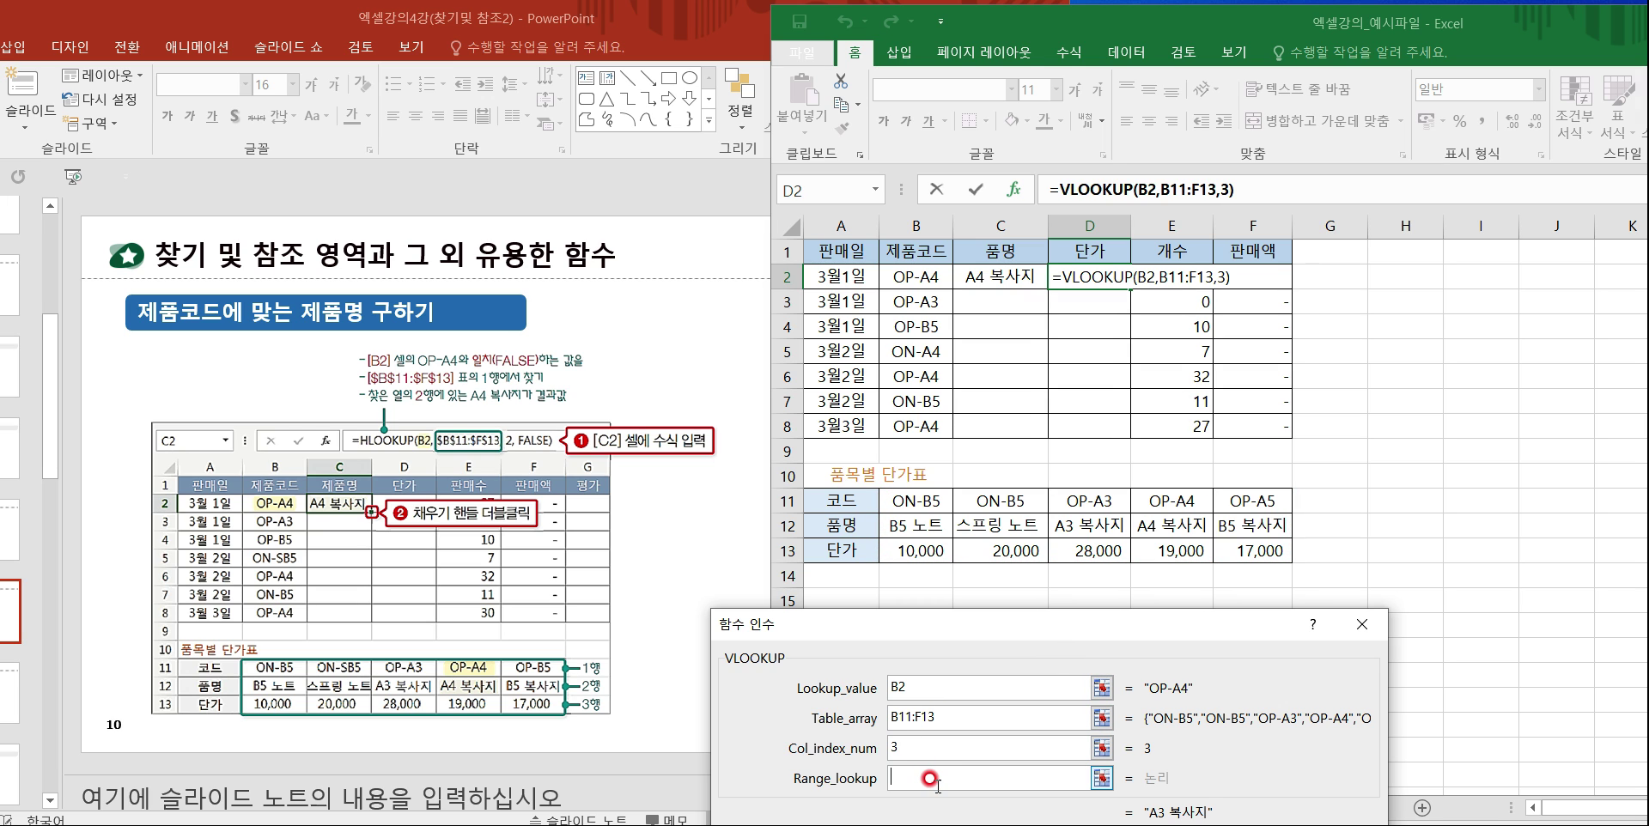
left_click_drag(1005, 620, 1002, 582)
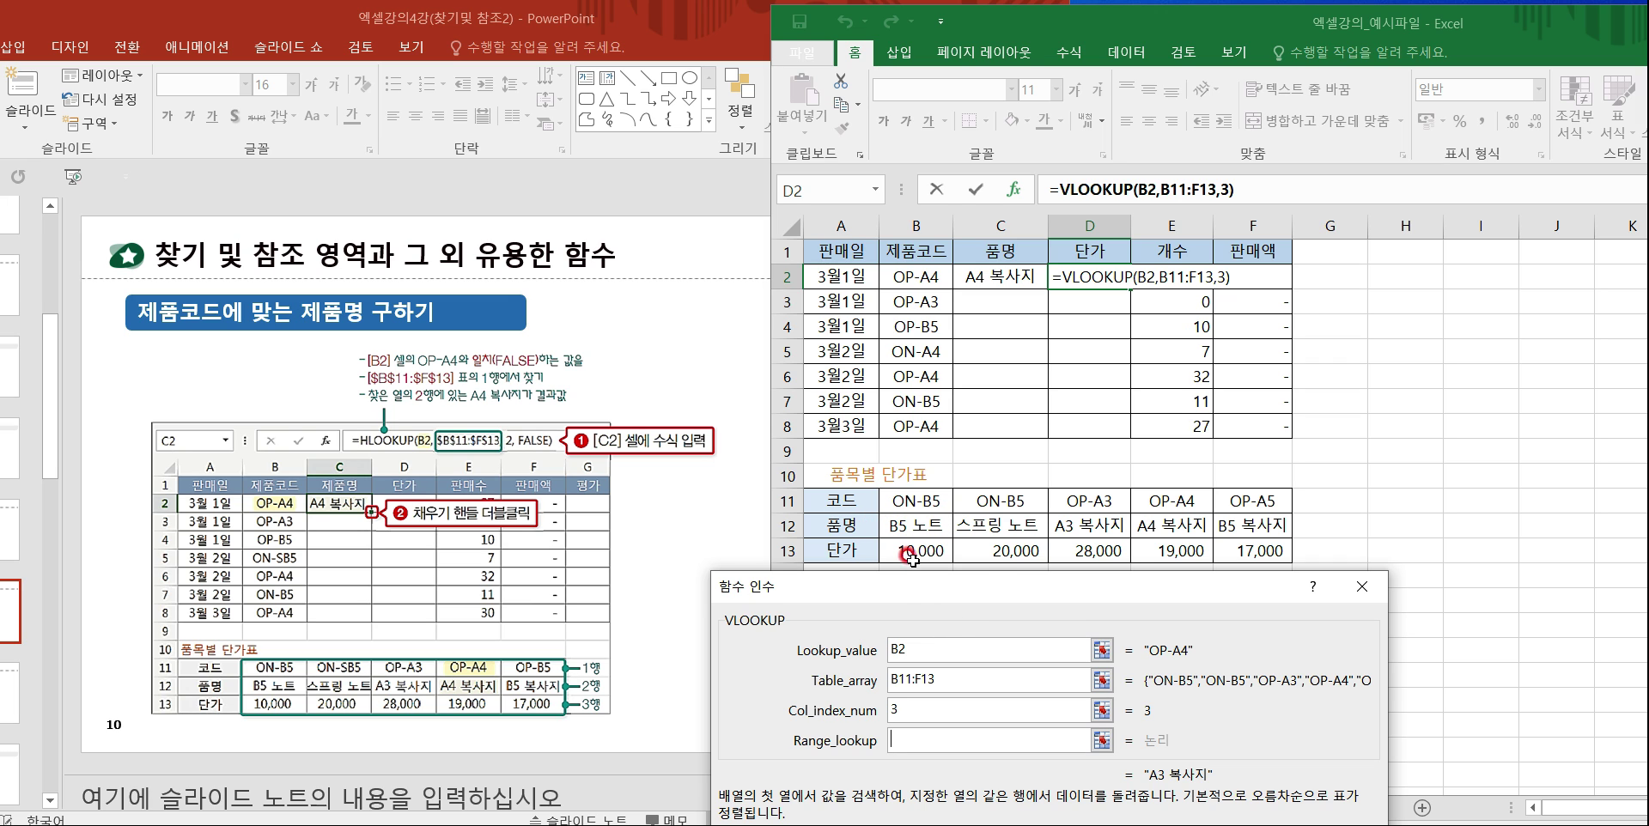
left_click(909, 741)
left_click(1361, 587)
Start an HLOOKUP formula in D2 with B2 as the lookup value.
type("=H")
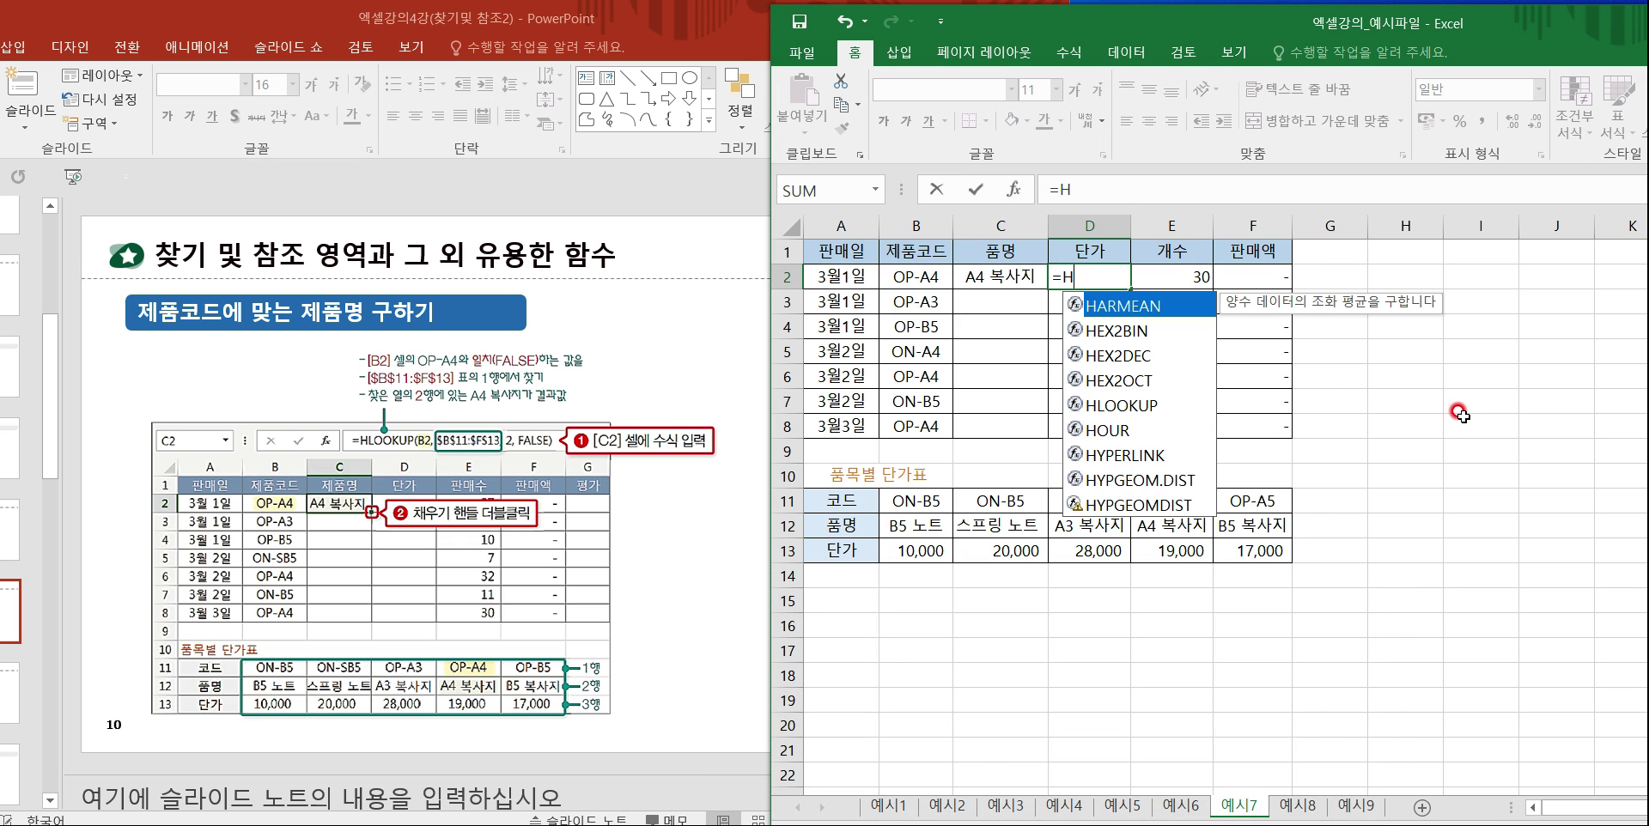
type("L")
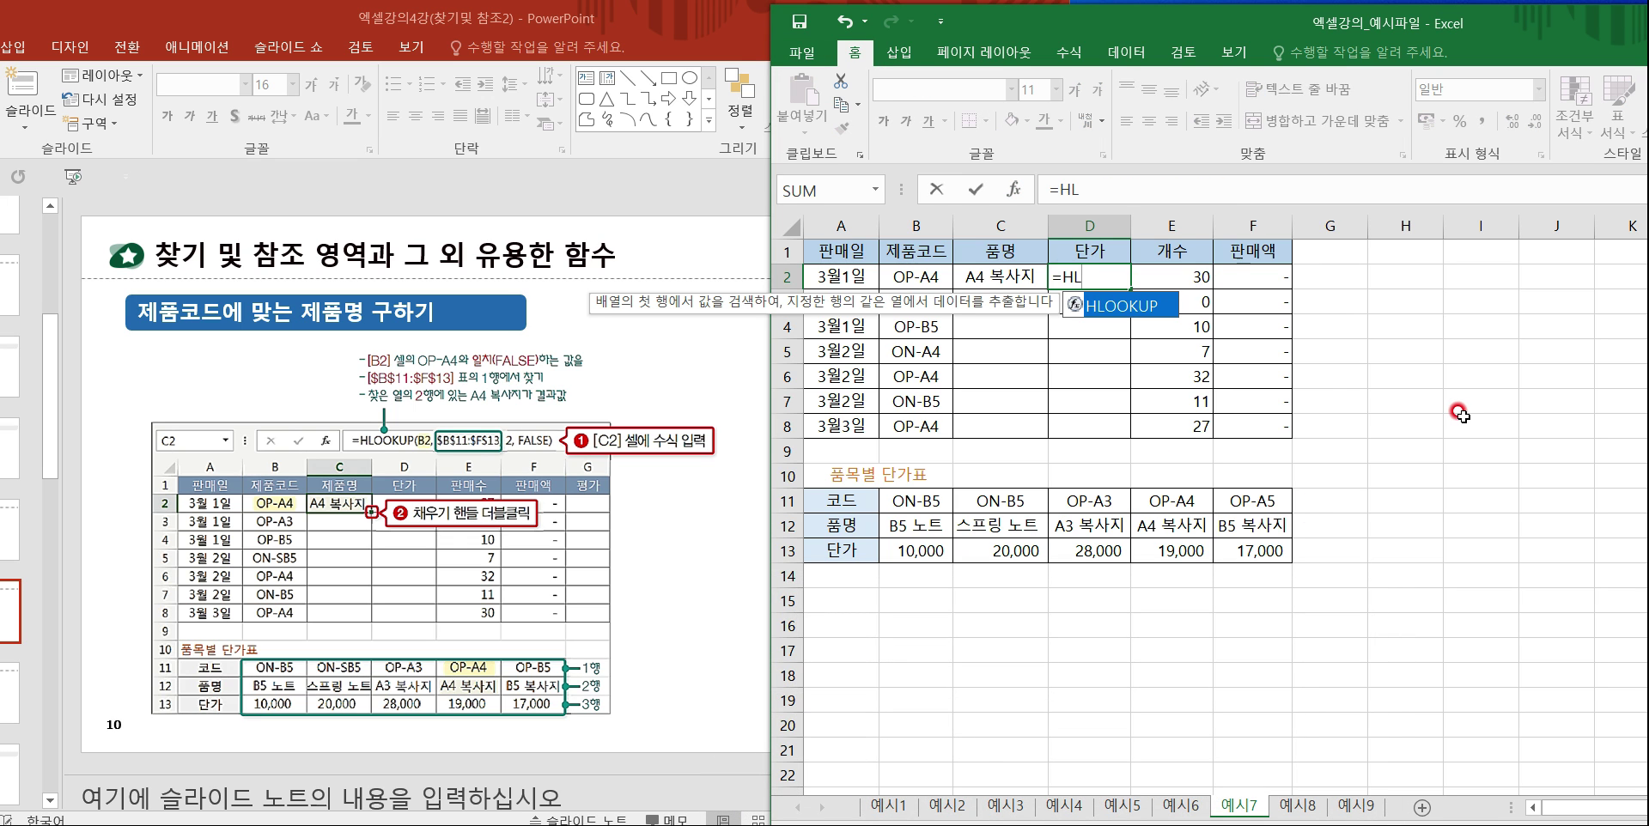
double_click(1117, 308)
left_click(1014, 189)
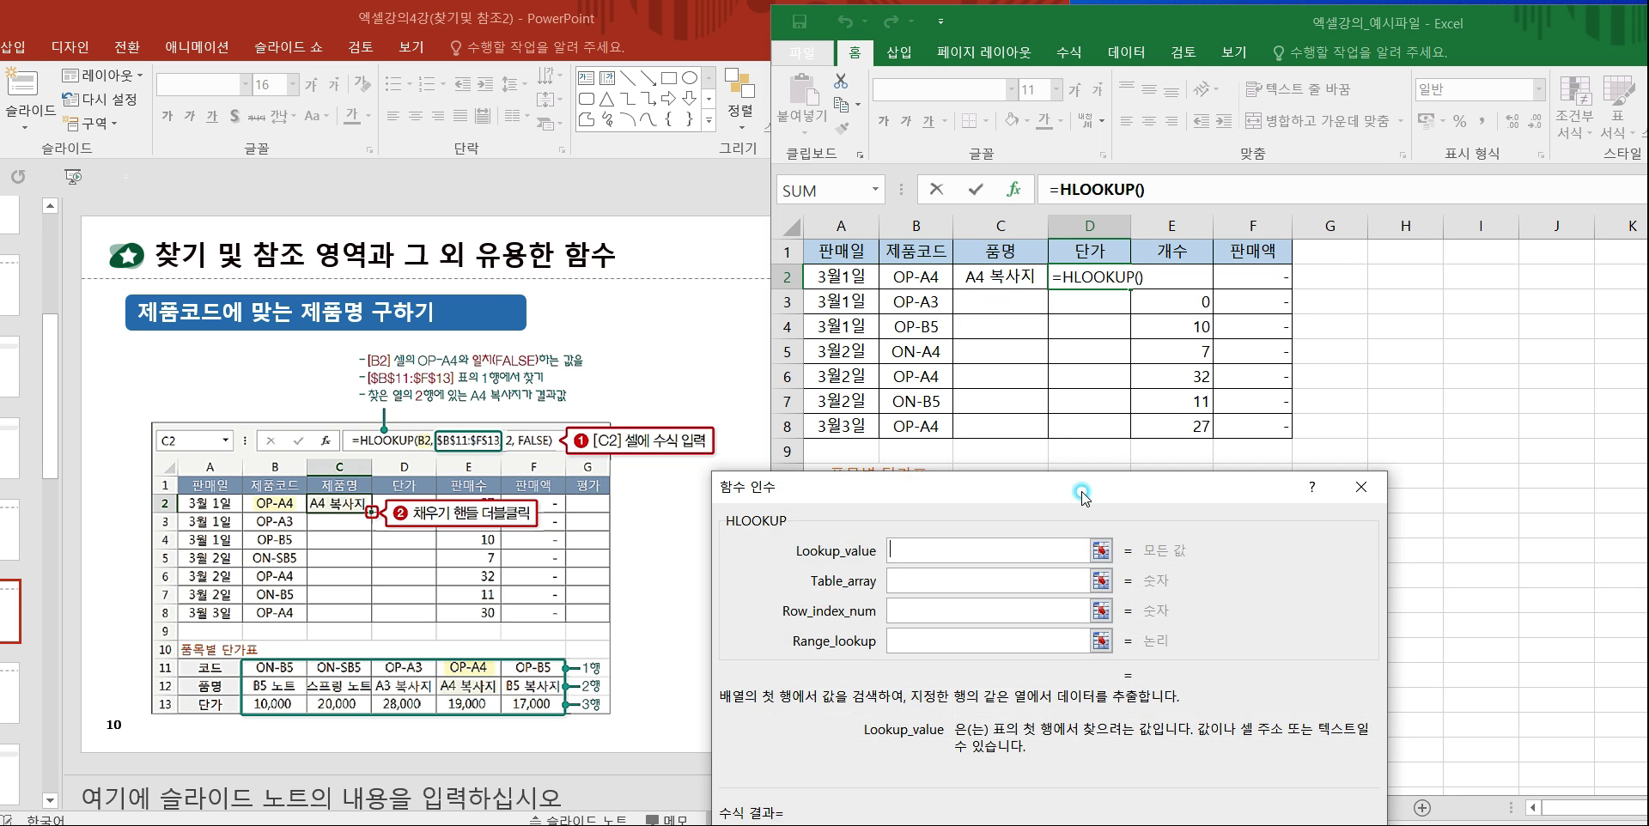
left_click_drag(921, 501, 1255, 551)
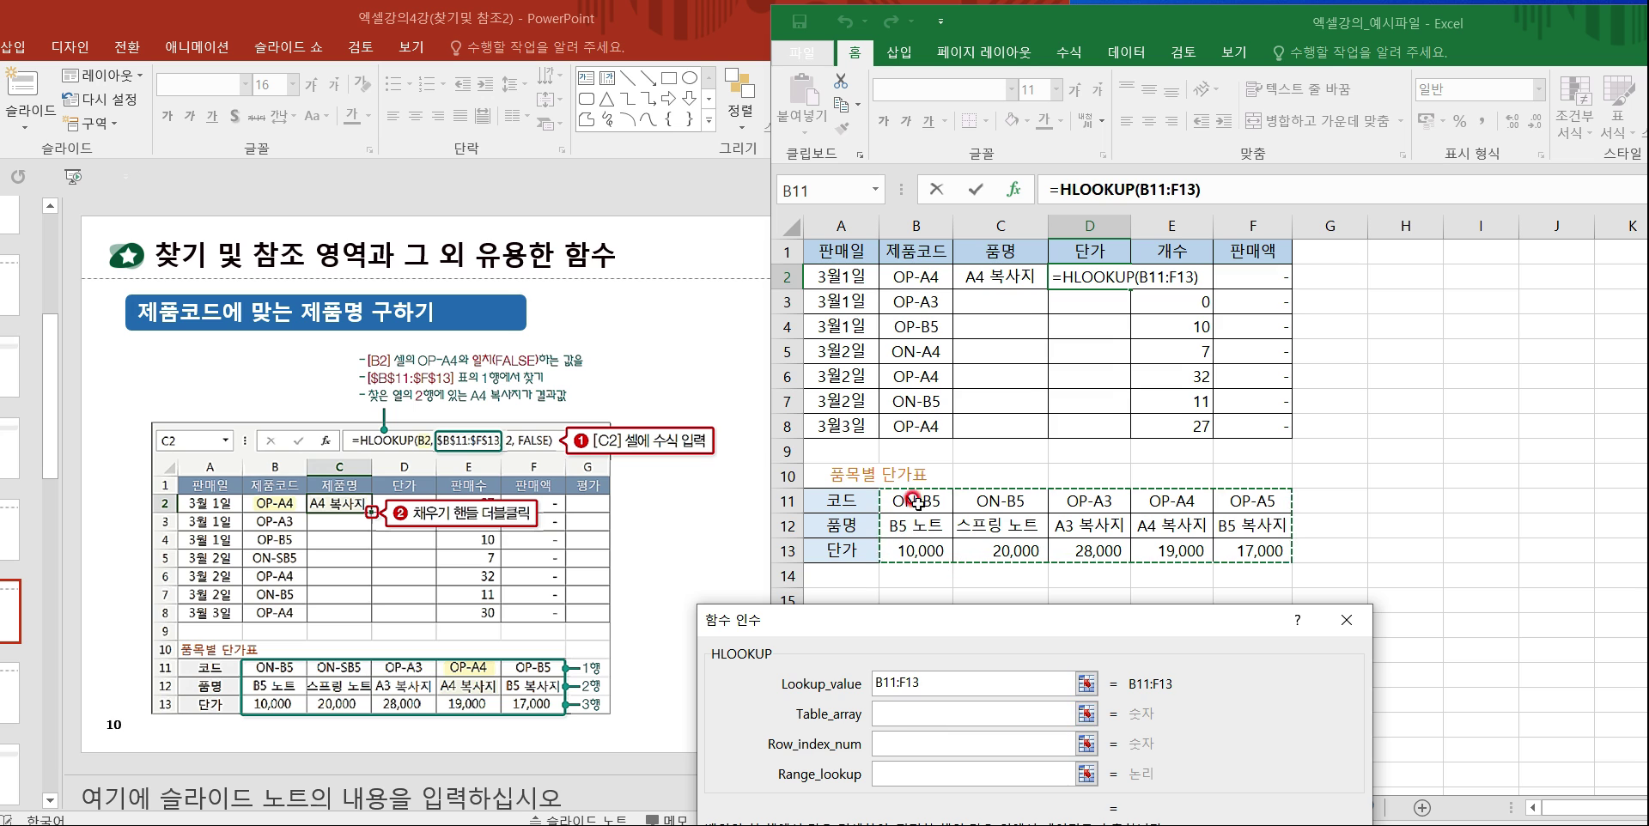
left_click(916, 277)
Set the HLOOKUP table array to B11:F13 and row index number to 3, and confirm the D2 formula without a range lookup.
left_click(906, 714)
left_click_drag(912, 501, 1228, 556)
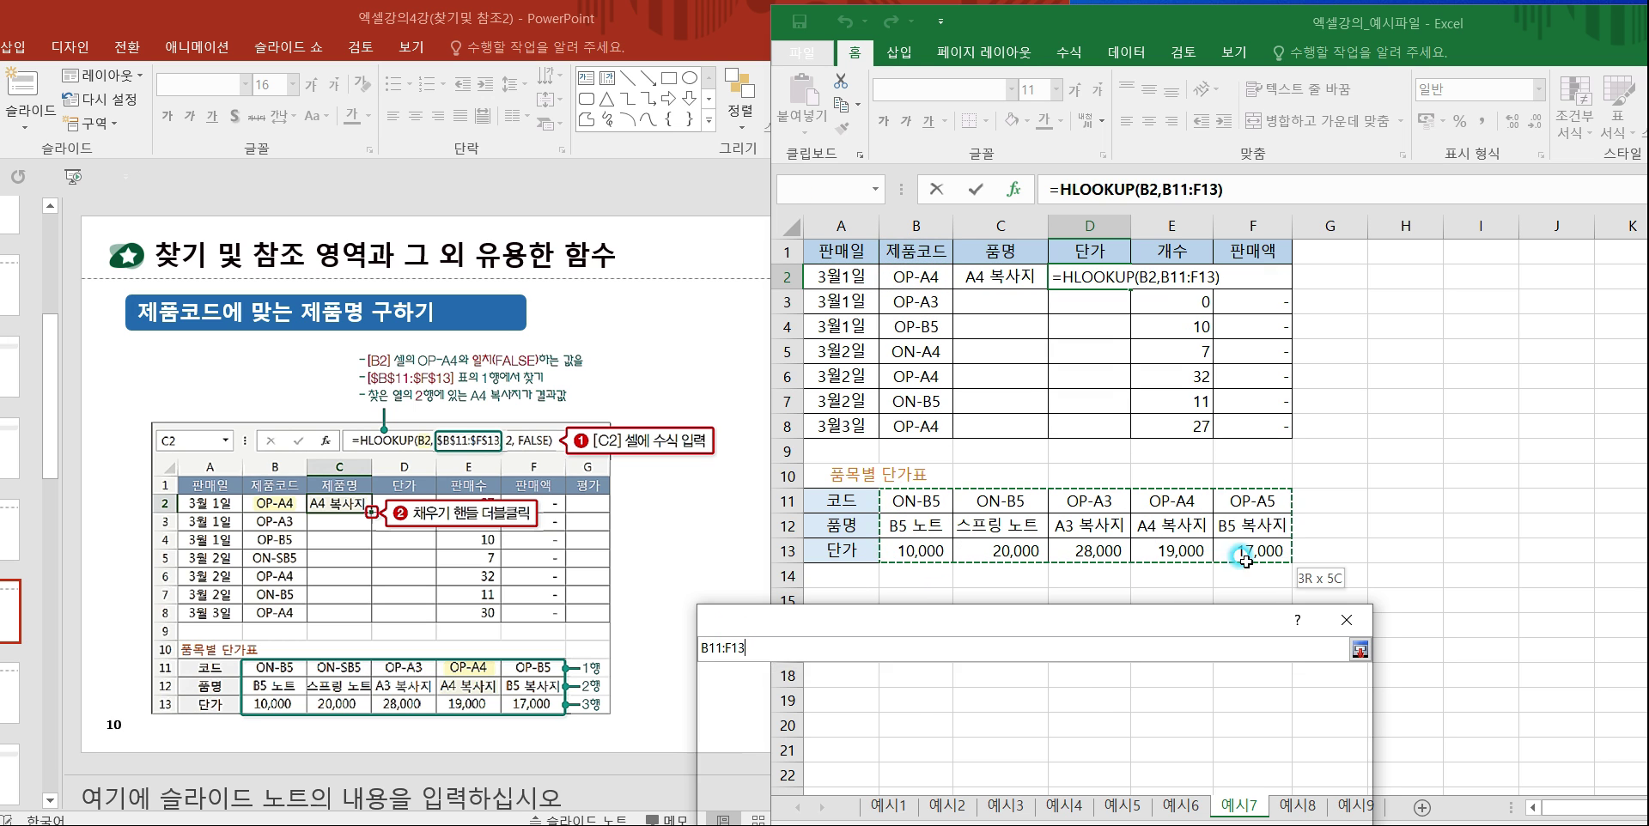
left_click(918, 743)
type("3")
left_click(930, 776)
left_click_drag(1083, 620, 1118, 448)
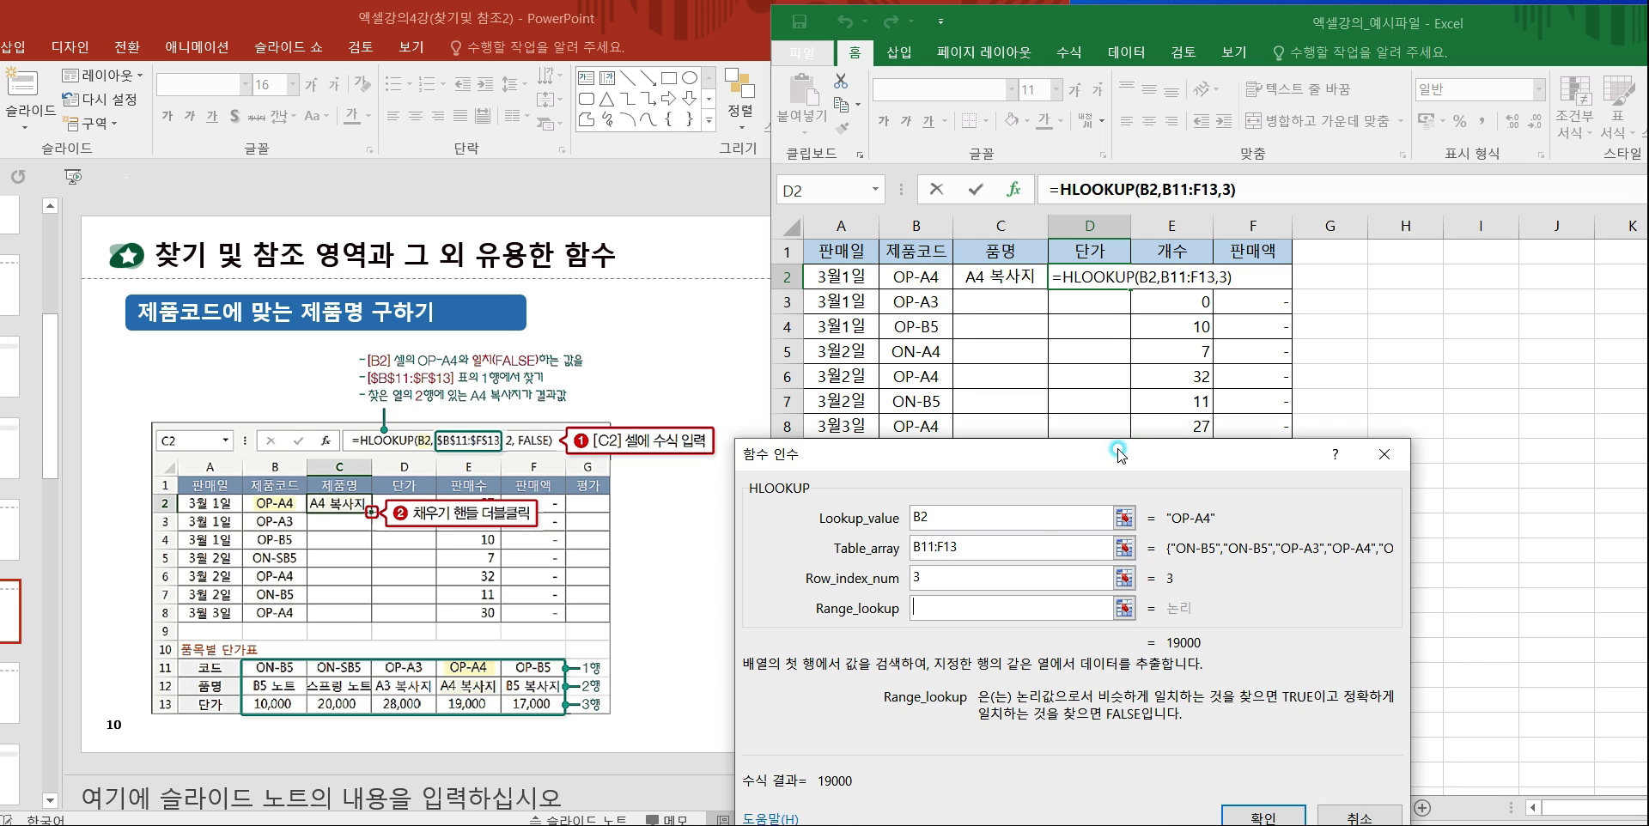
left_click(1263, 815)
left_click(1234, 674)
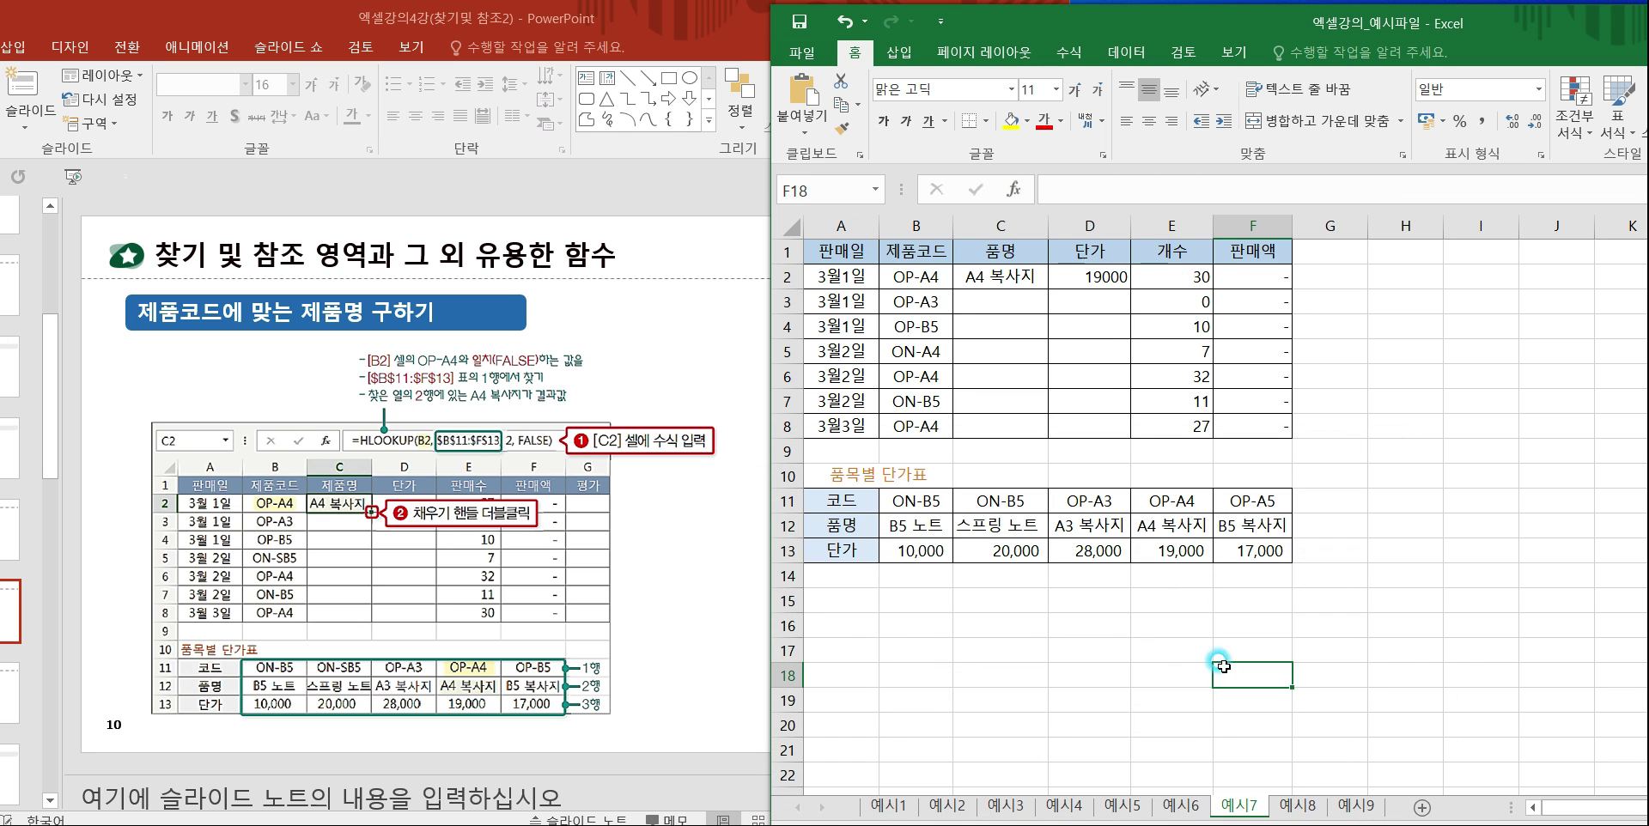
left_click(1101, 284)
Switch to the PowerPoint presentation and show slide 11 on finding unit prices by product code.
left_click_drag(601, 15, 861, 19)
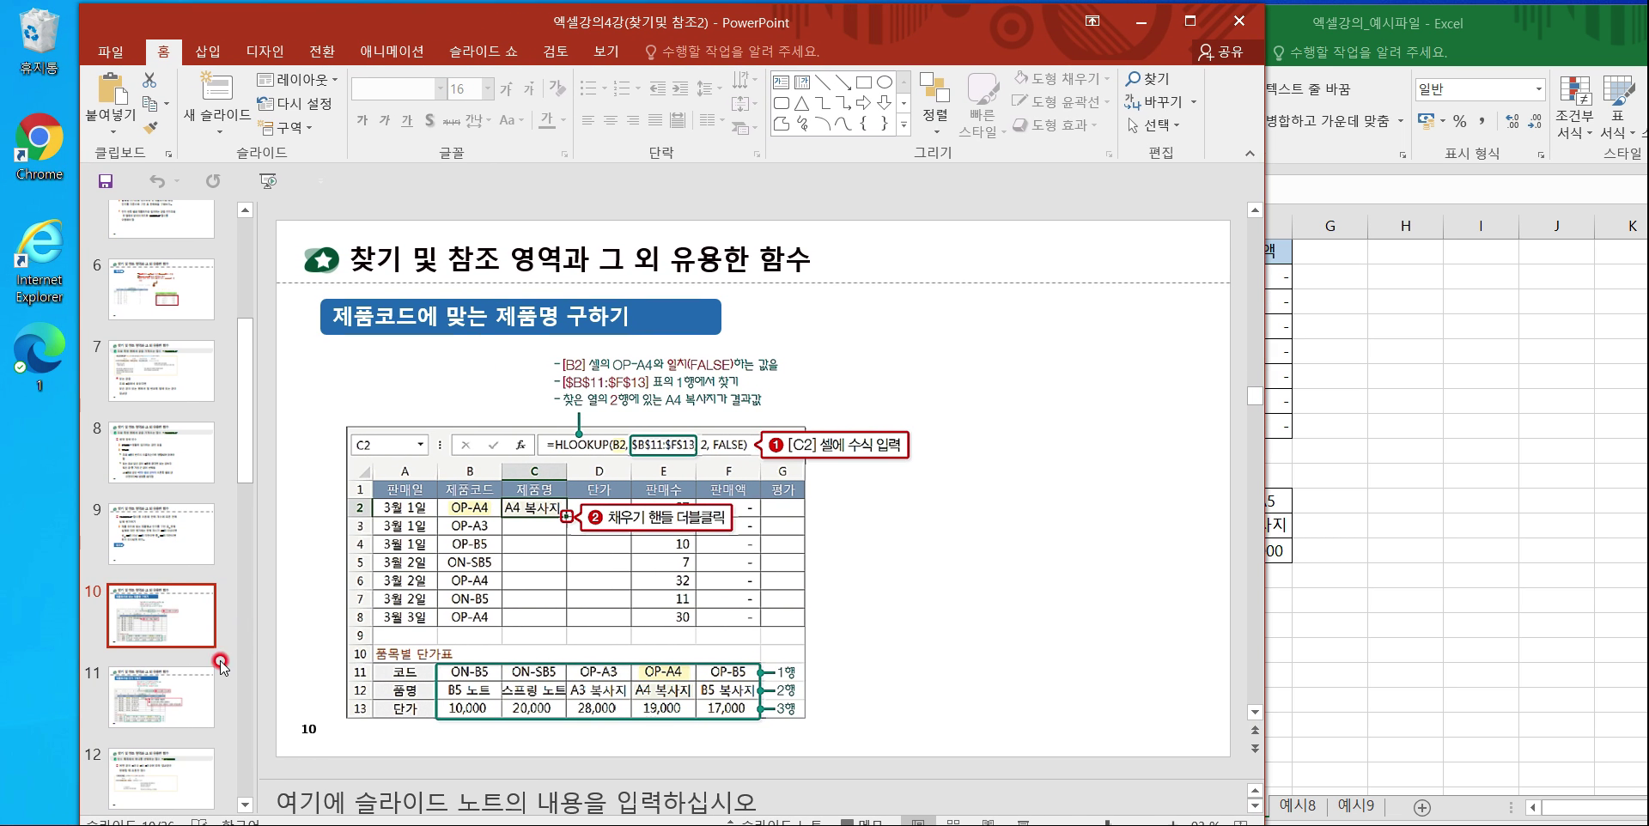
left_click(196, 692)
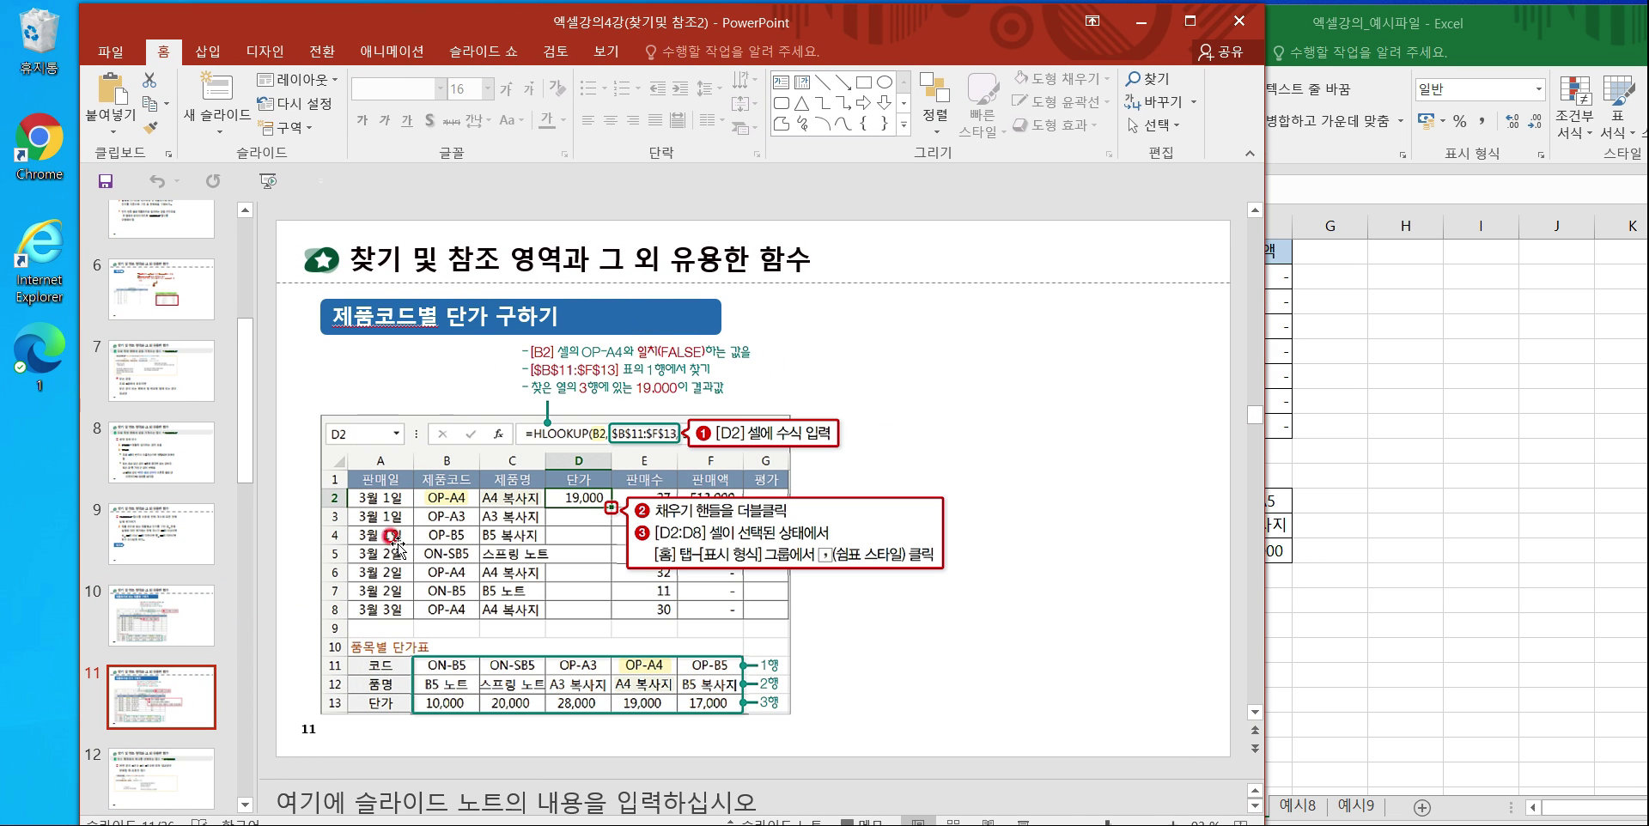
Show presentation slide 12 on the CHOOSE function and slide 13 with the 예시8 example, and shift the PowerPoint window aside.
left_click(1385, 427)
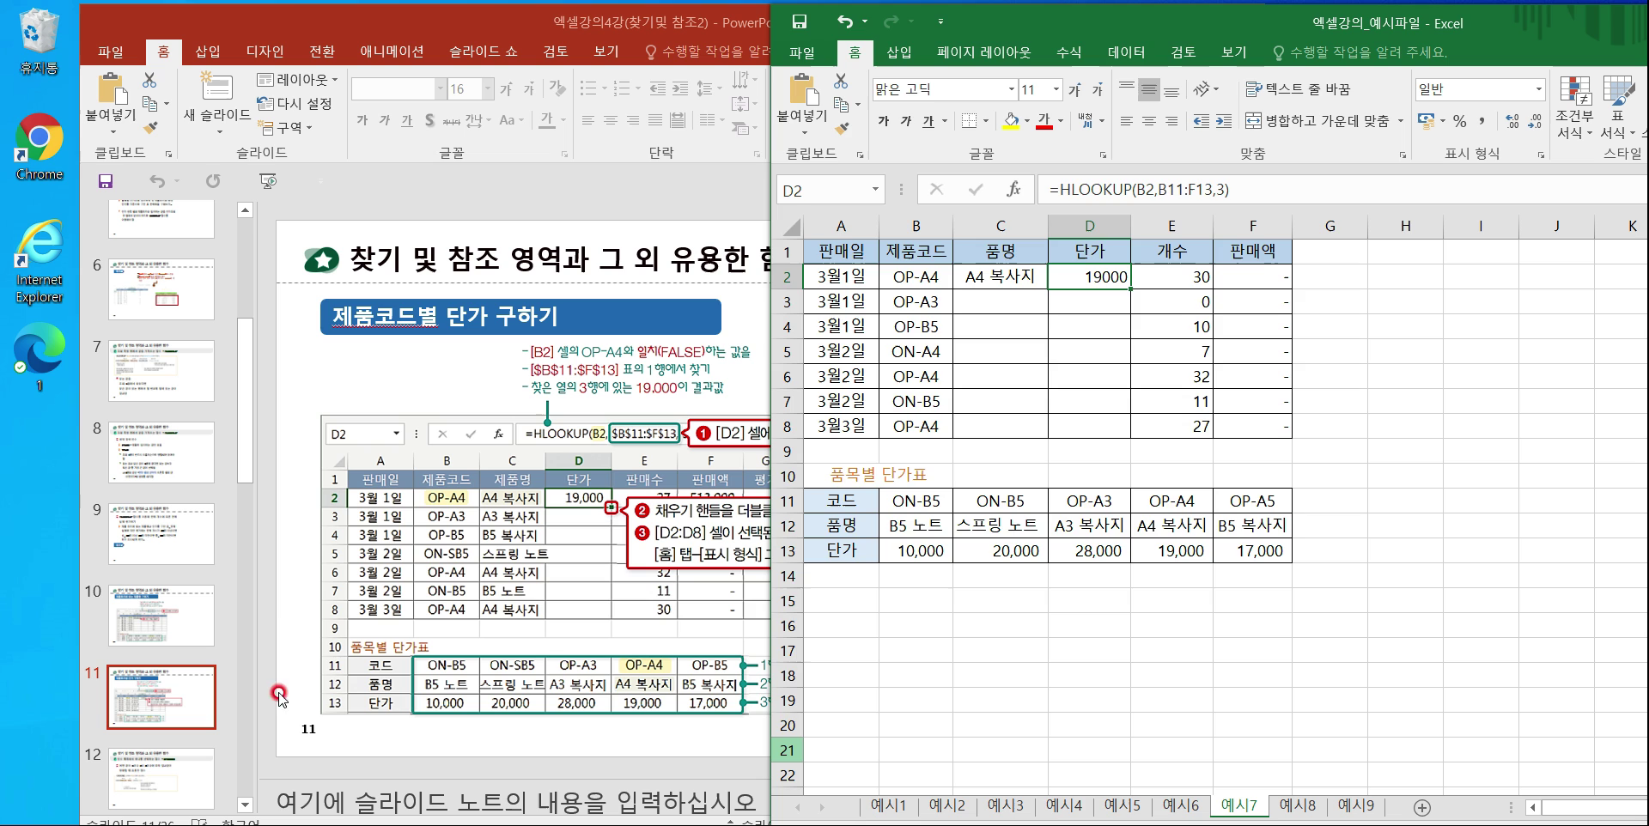
left_click(634, 646)
left_click(141, 807)
scroll(230, 670, "down", 2)
scroll(230, 670, "down", 2)
left_click(162, 558)
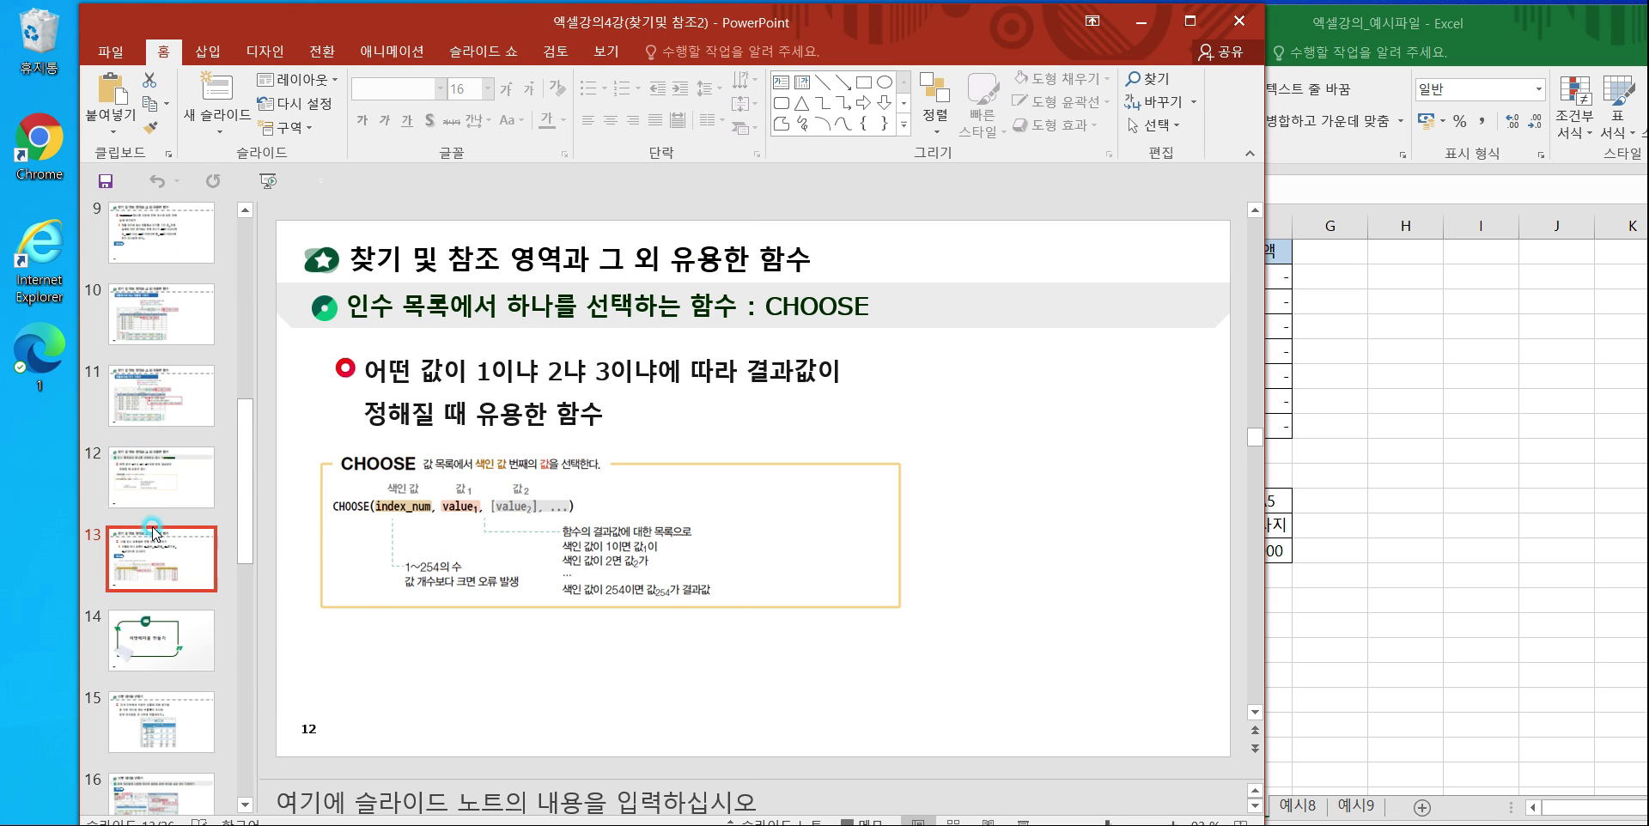
left_click_drag(897, 34, 693, 48)
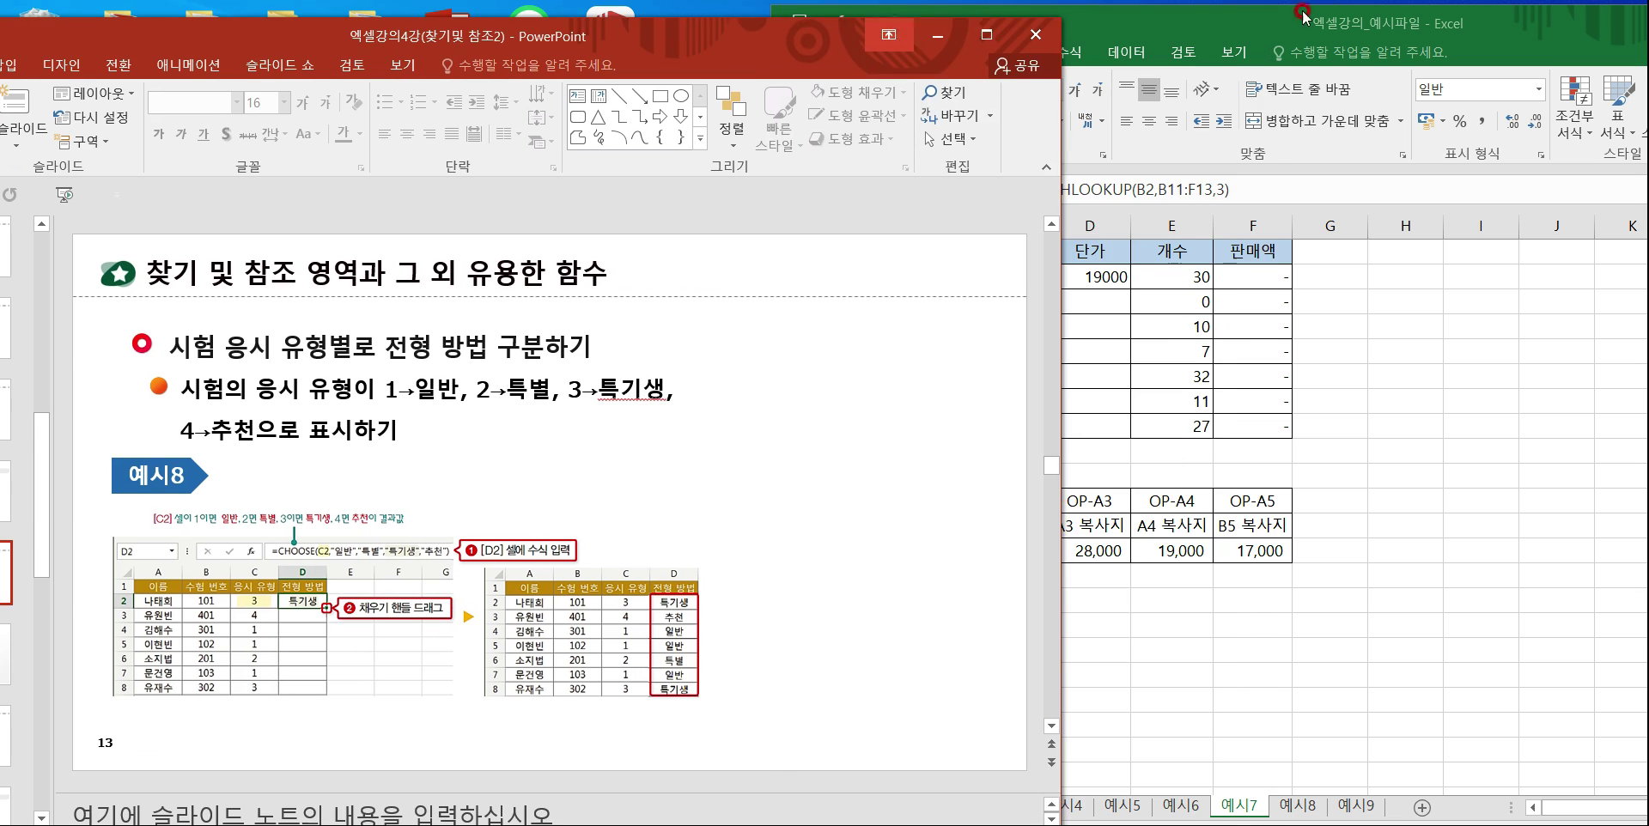
Switch to Excel, open the 예시8 sheet and start a CHOOSE formula in D2.
left_click(1315, 16)
left_click(1295, 814)
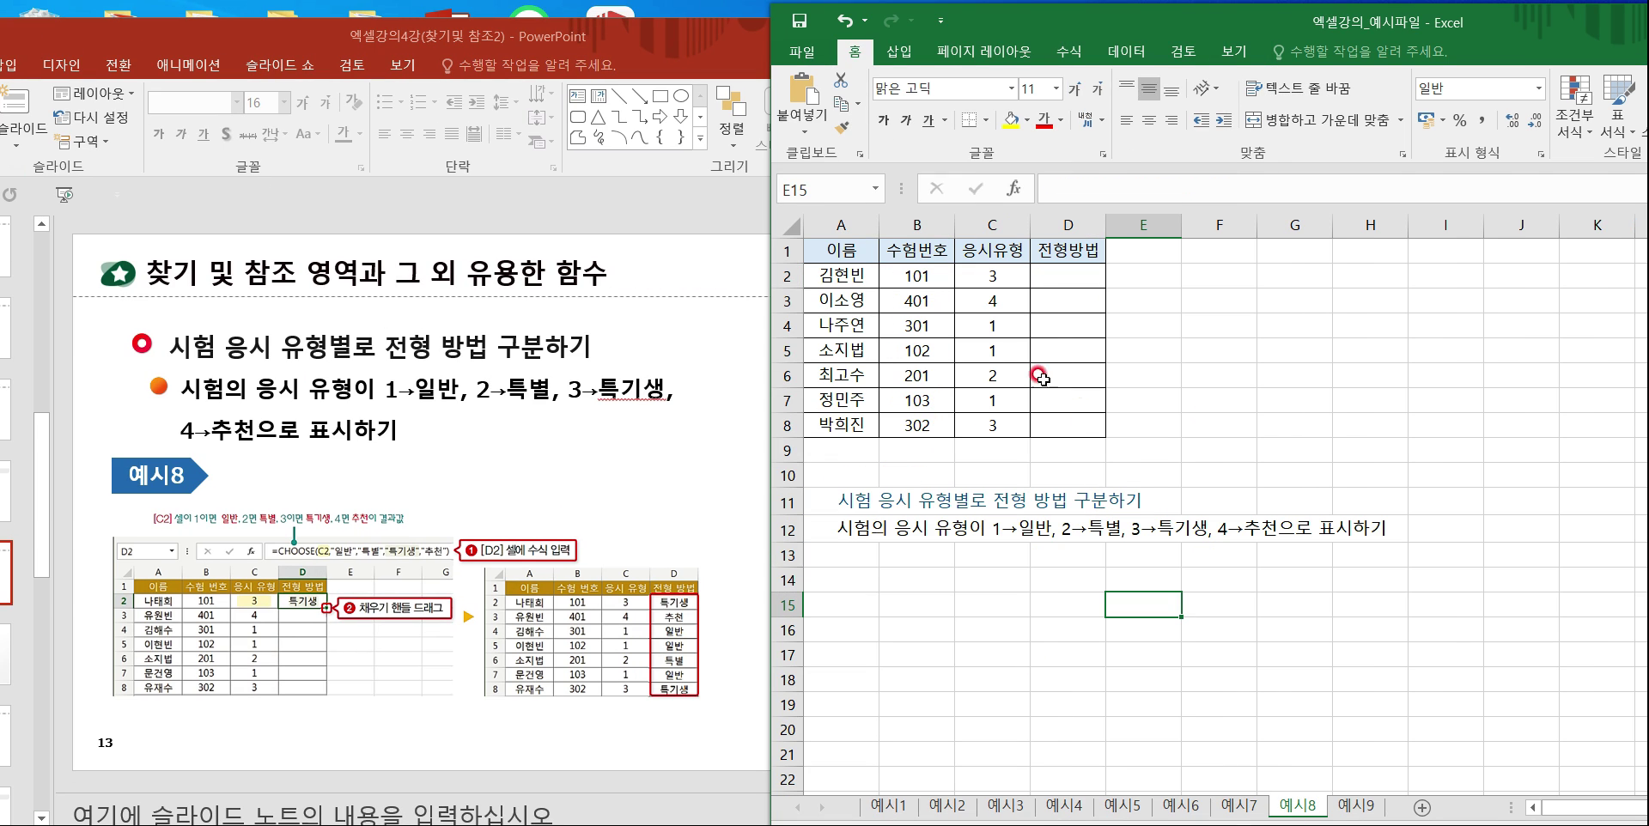
left_click(1066, 275)
double_click(1067, 275)
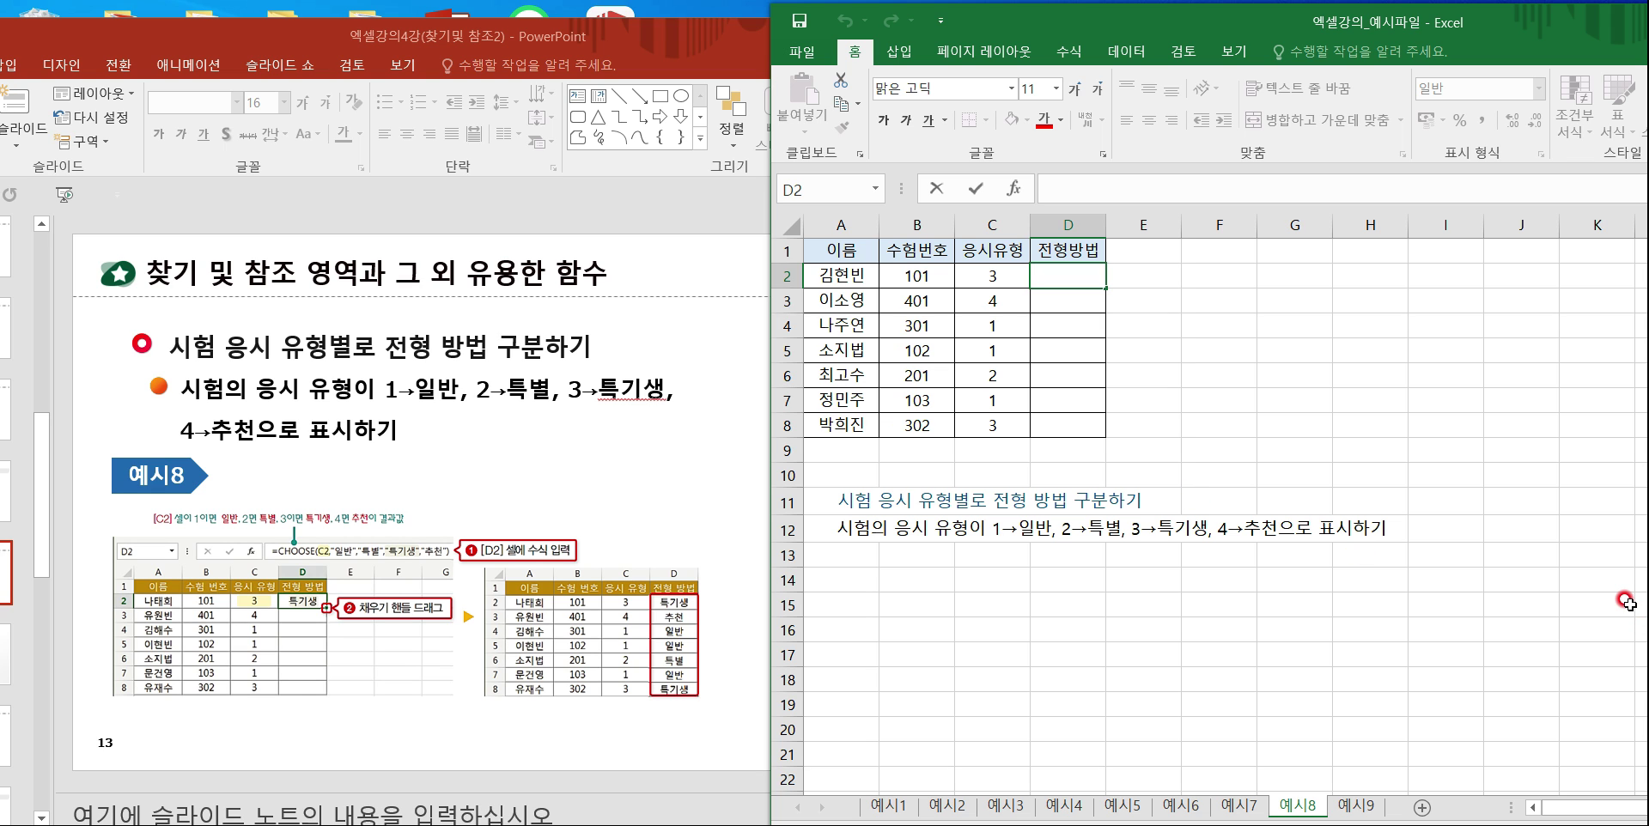
type("=CH")
key("BackSpace")
type("O")
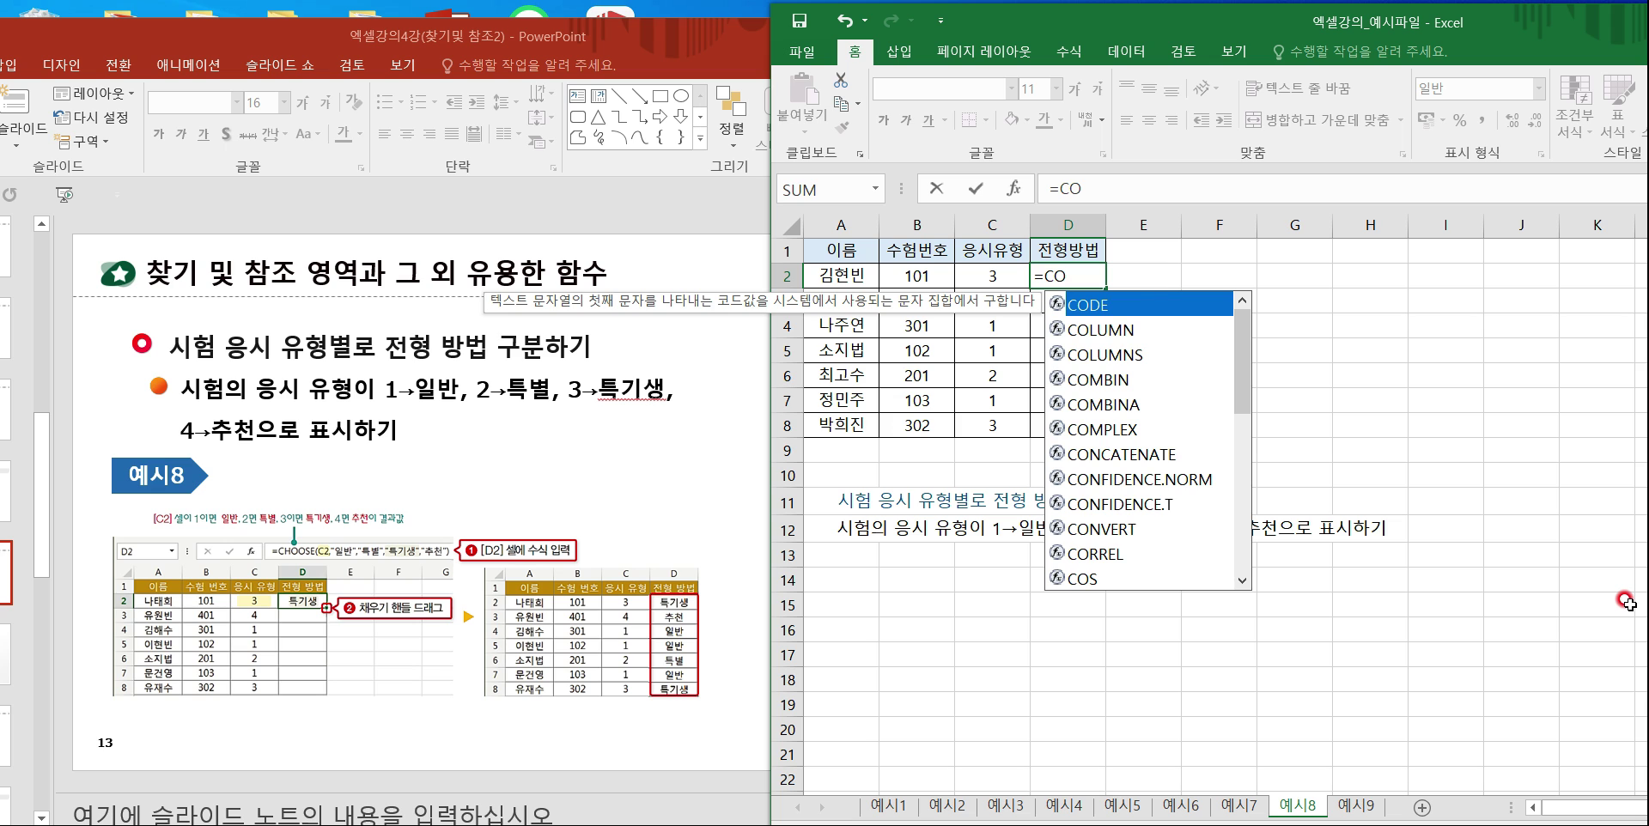
key("BackSpace")
type("HO")
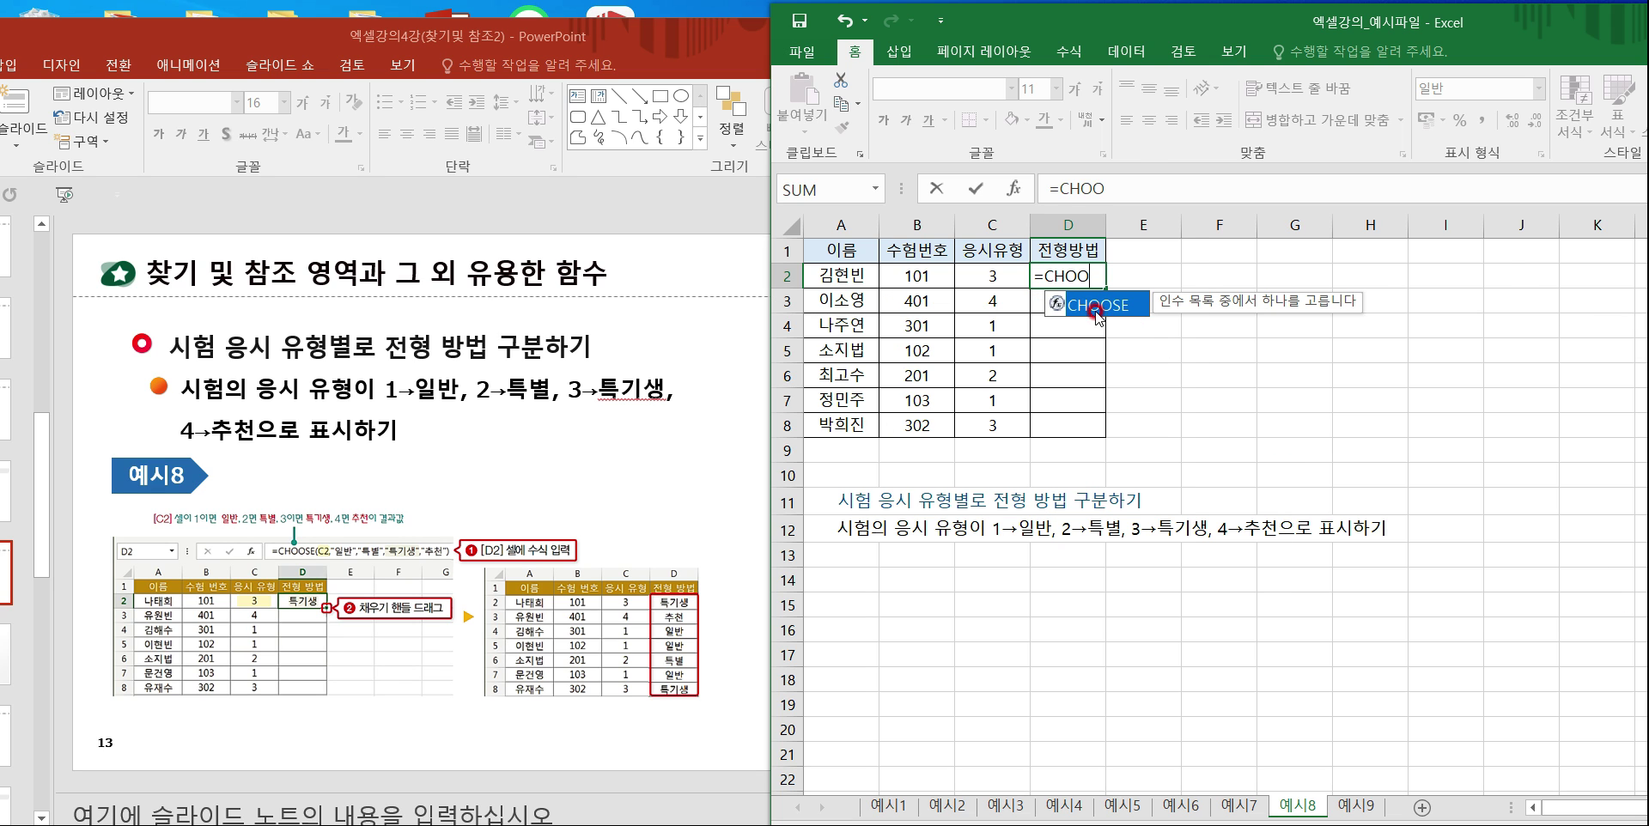
double_click(1098, 306)
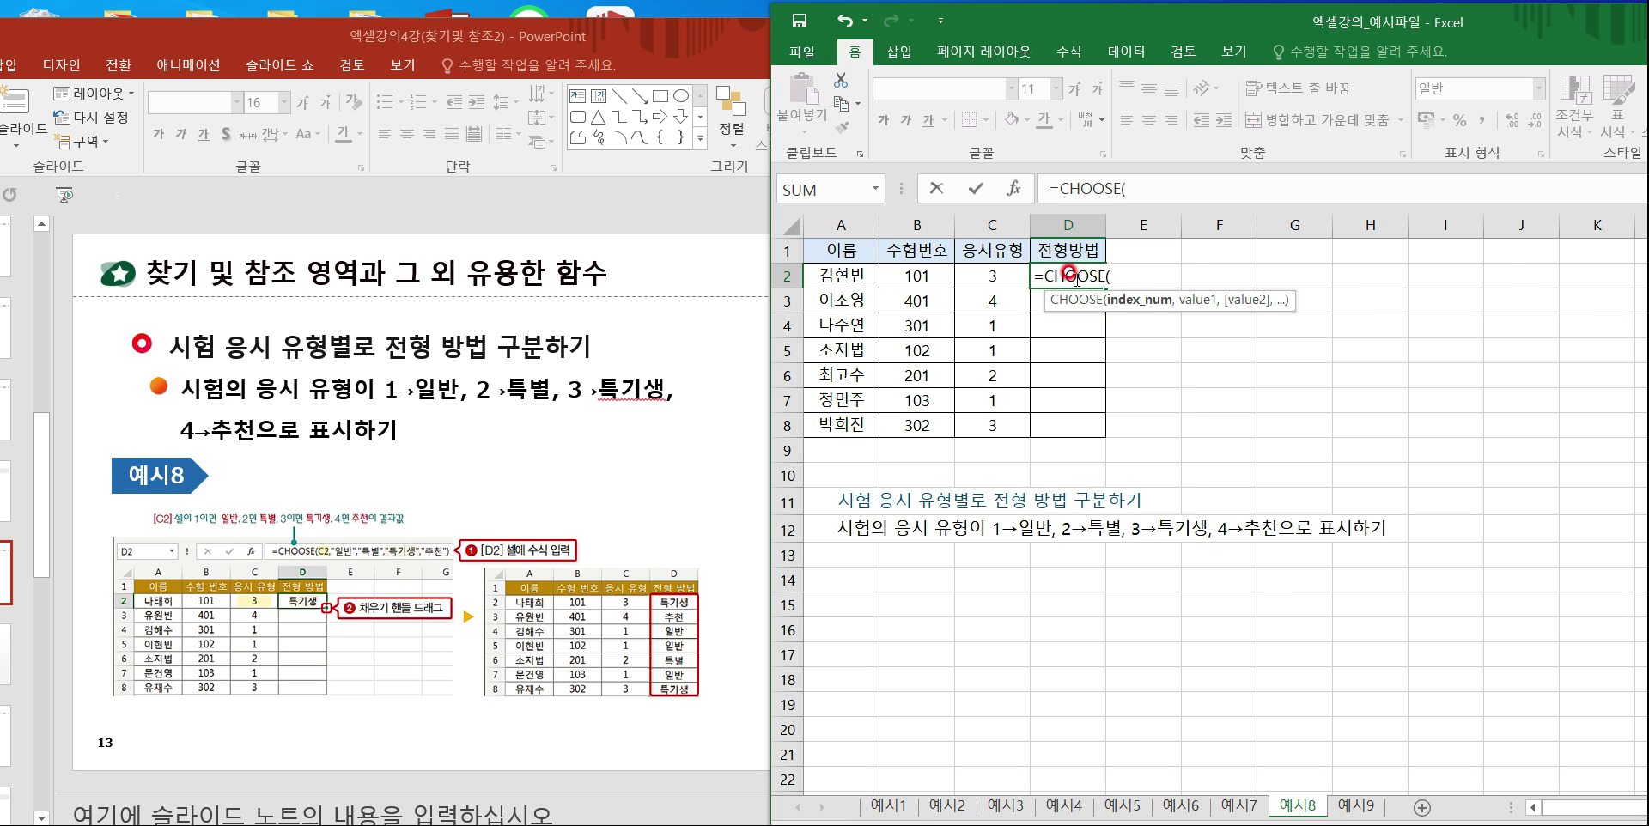
Open the function arguments for the D2 CHOOSE formula and set Index_num to C2.
left_click(1014, 188)
left_click_drag(1022, 438, 1019, 604)
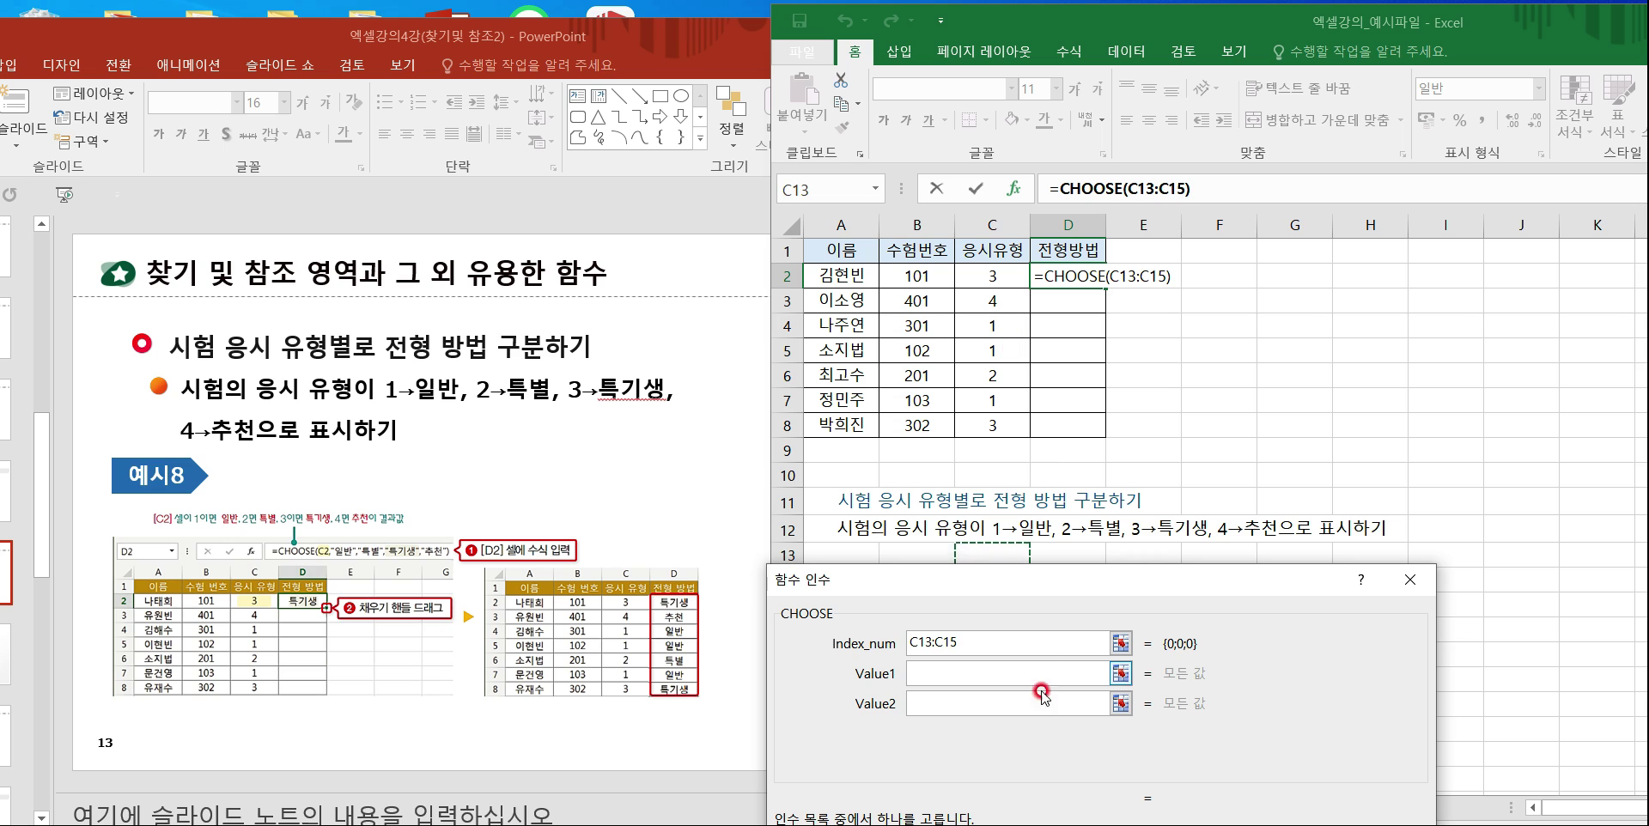
left_click(986, 644)
double_click(986, 644)
key("BackSpace")
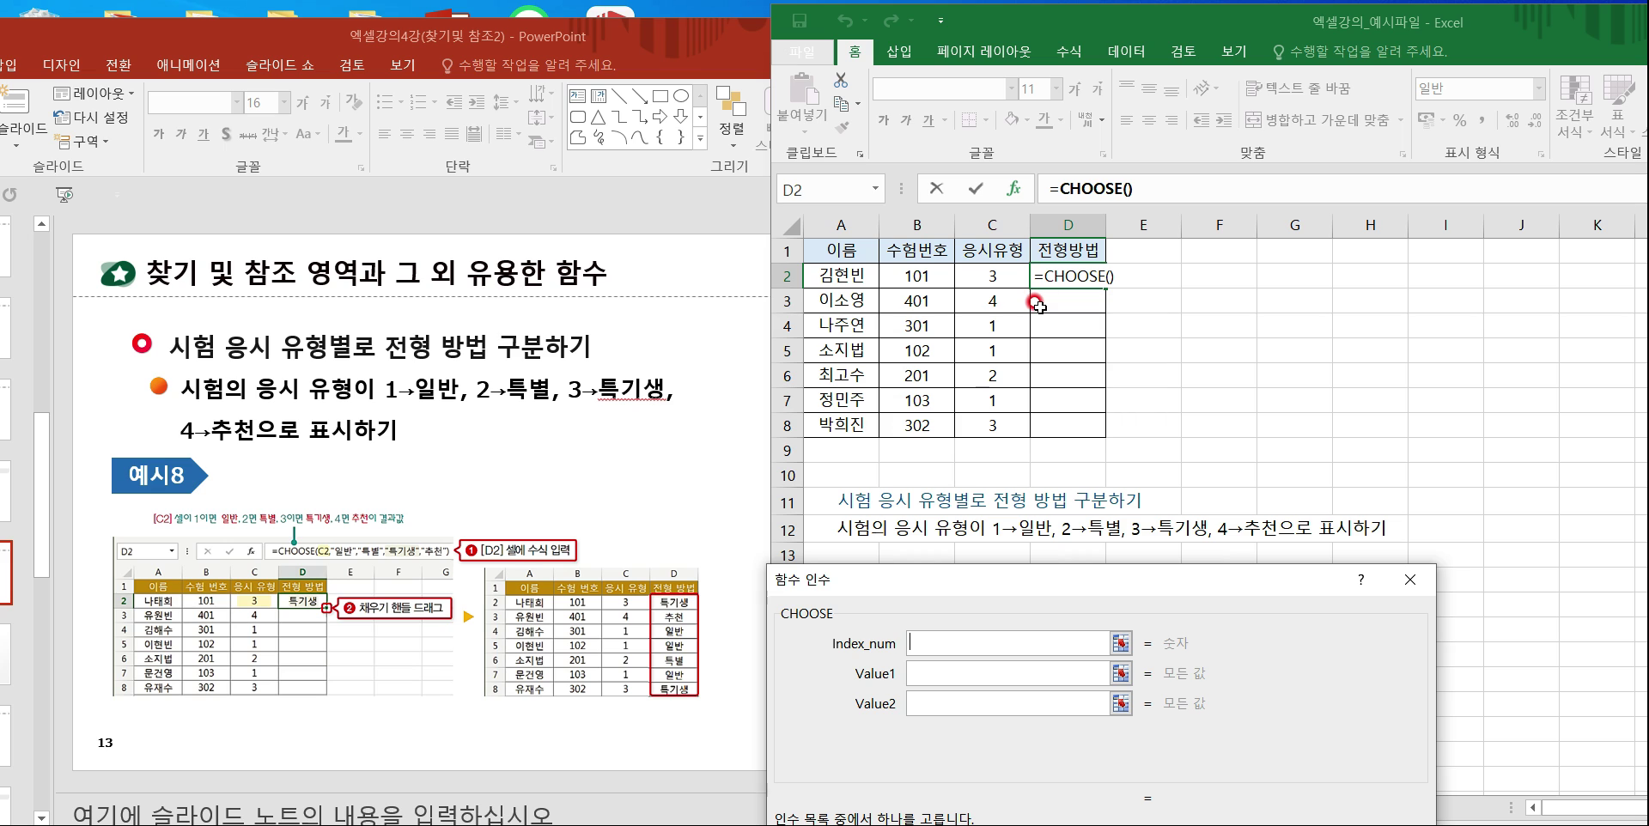
left_click(994, 284)
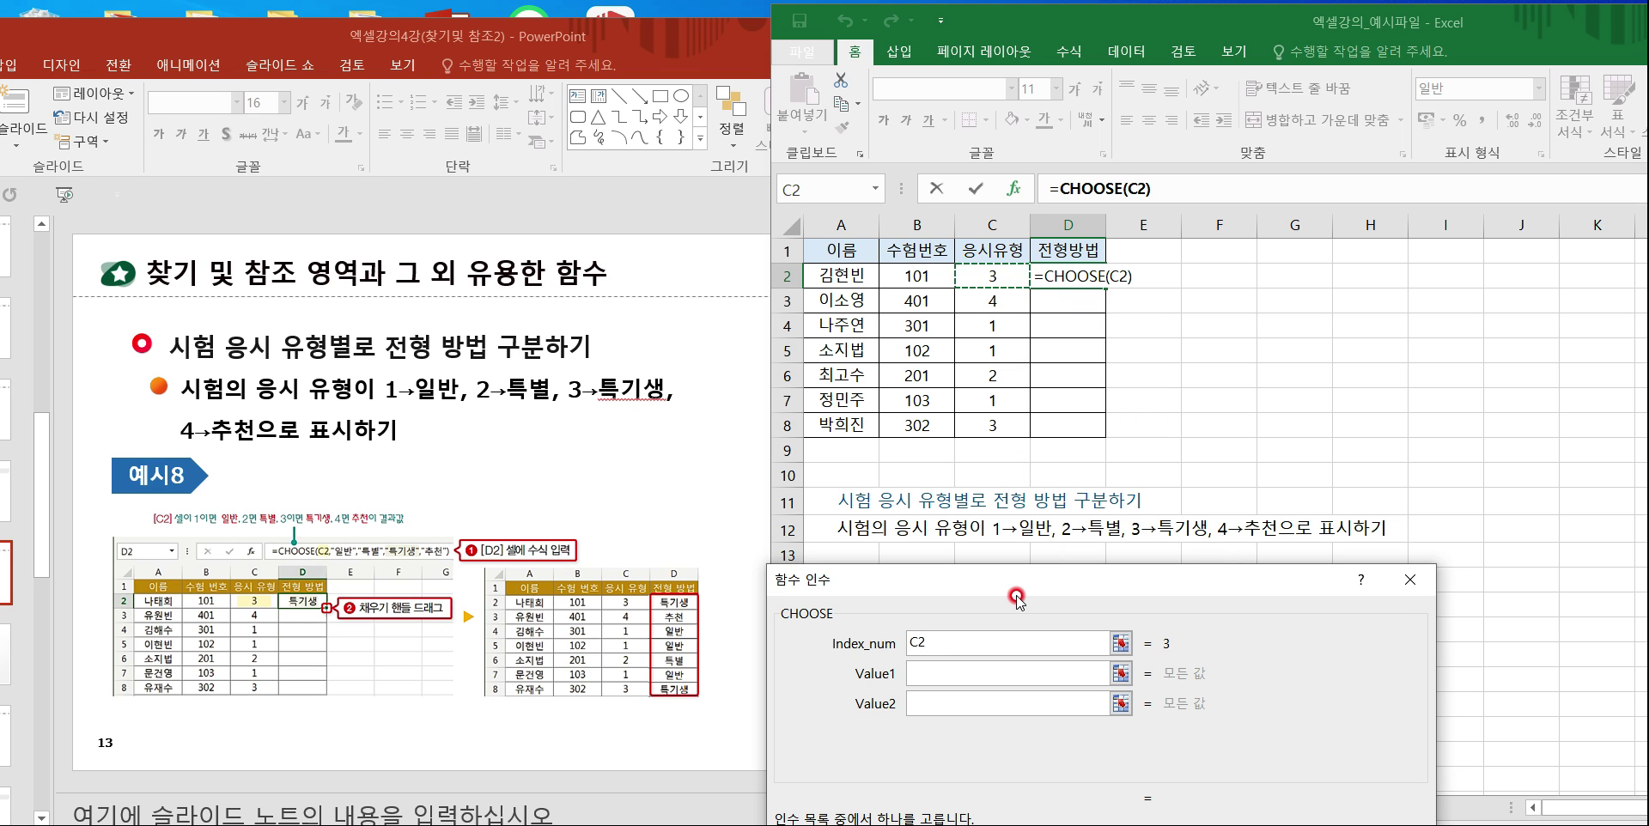
key("Tab")
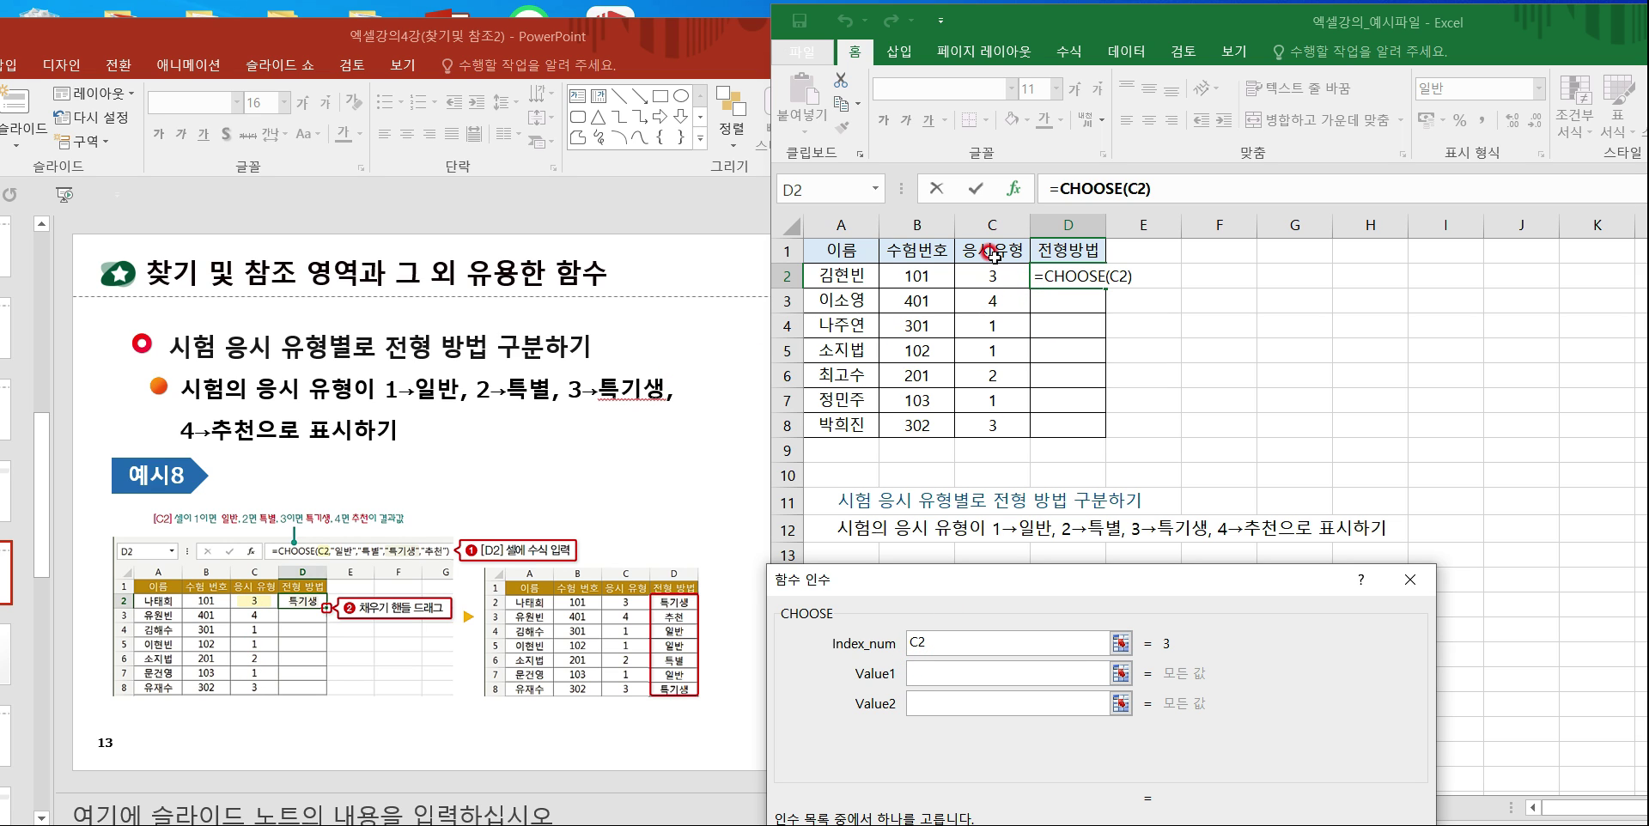
key("Tab")
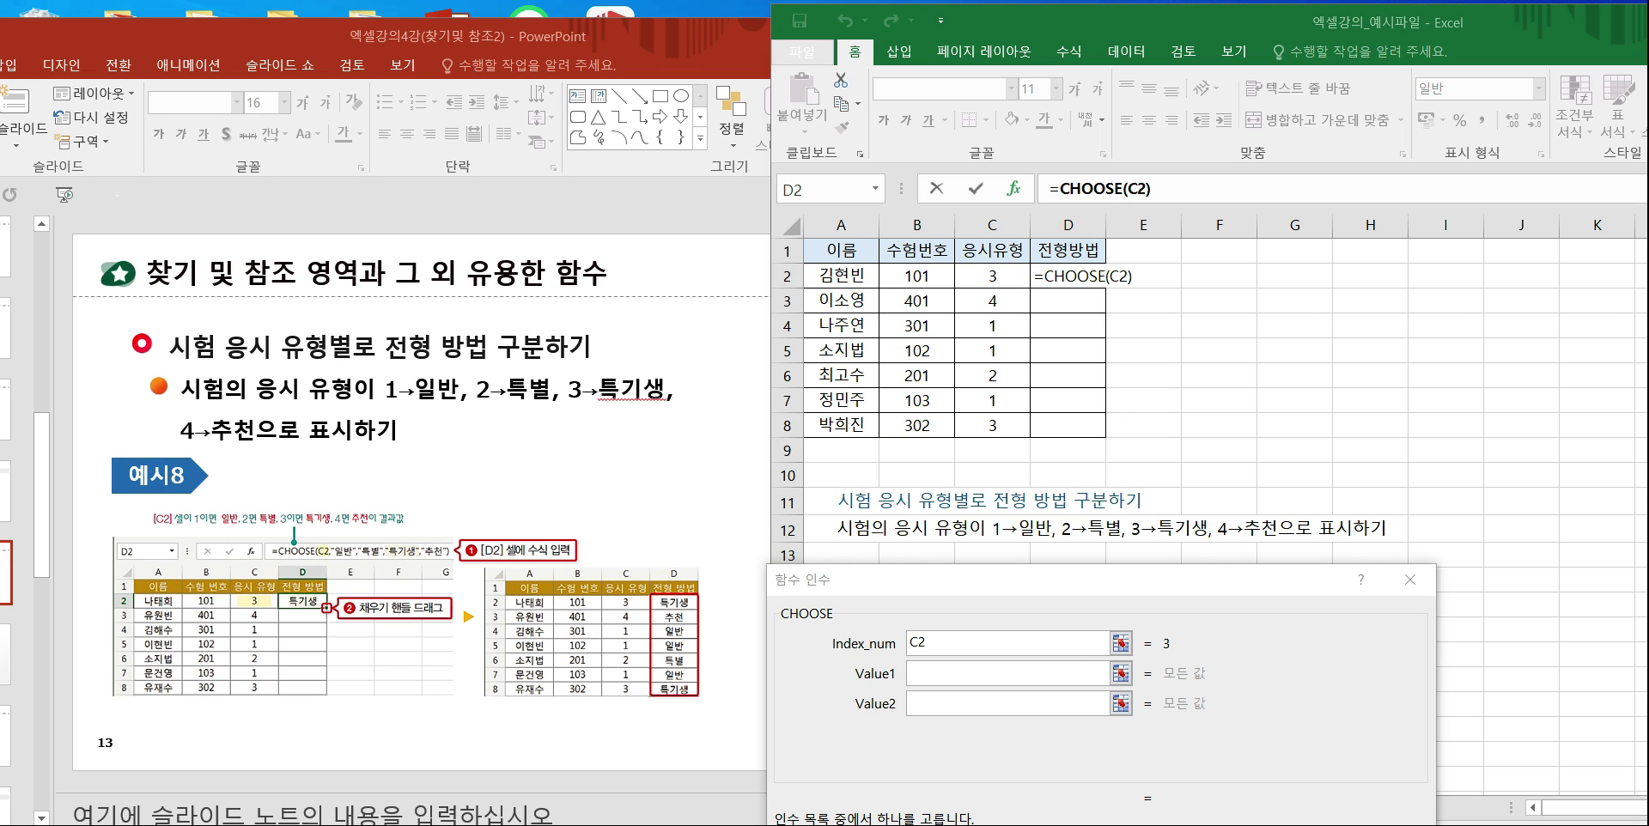
Set the CHOOSE function's Value1 to 일반 and Value2 to 특별.
left_click(932, 674)
type("DL")
key("BackSpace")
key("BackSpace")
type("일")
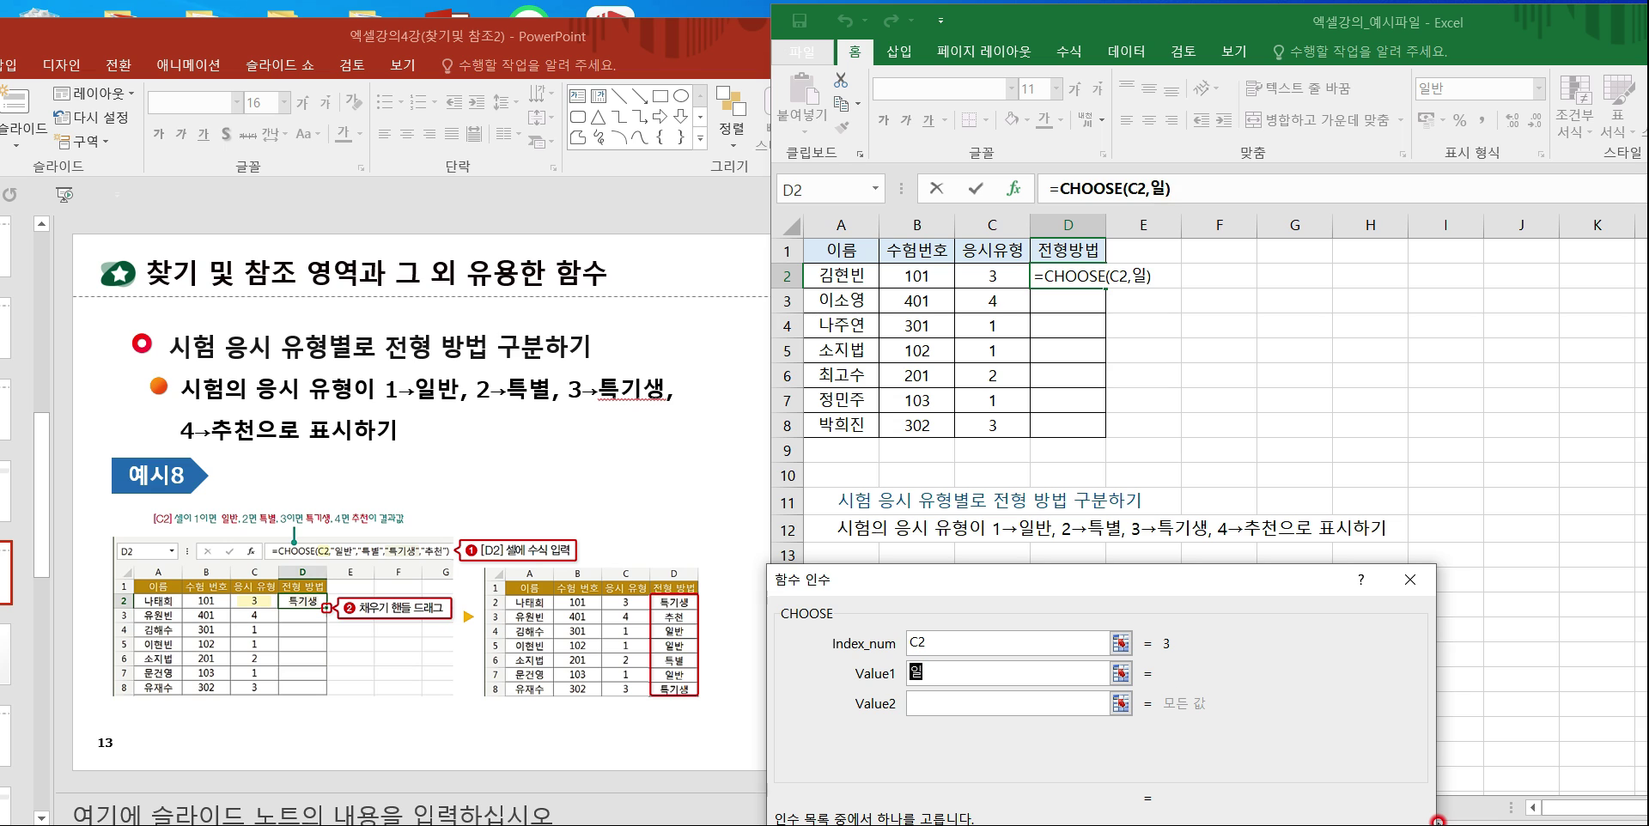
type("반")
left_click(962, 700)
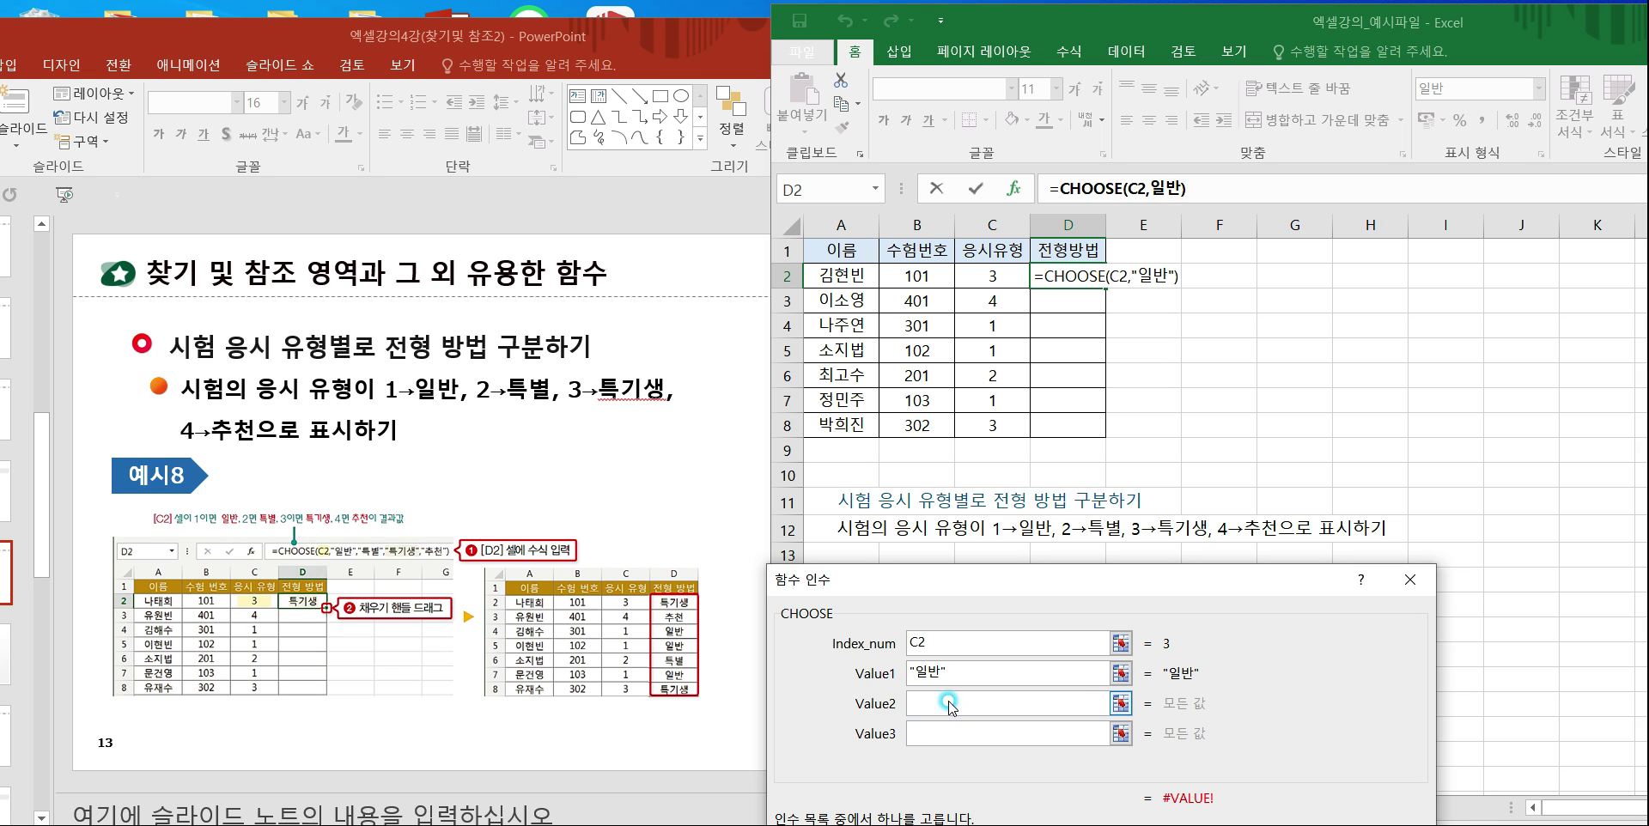
type("특별")
Set the CHOOSE function's Value3 to 특기생 and Value4 to 추천, and confirm the D2 formula.
left_click(958, 741)
type("특")
type("기생")
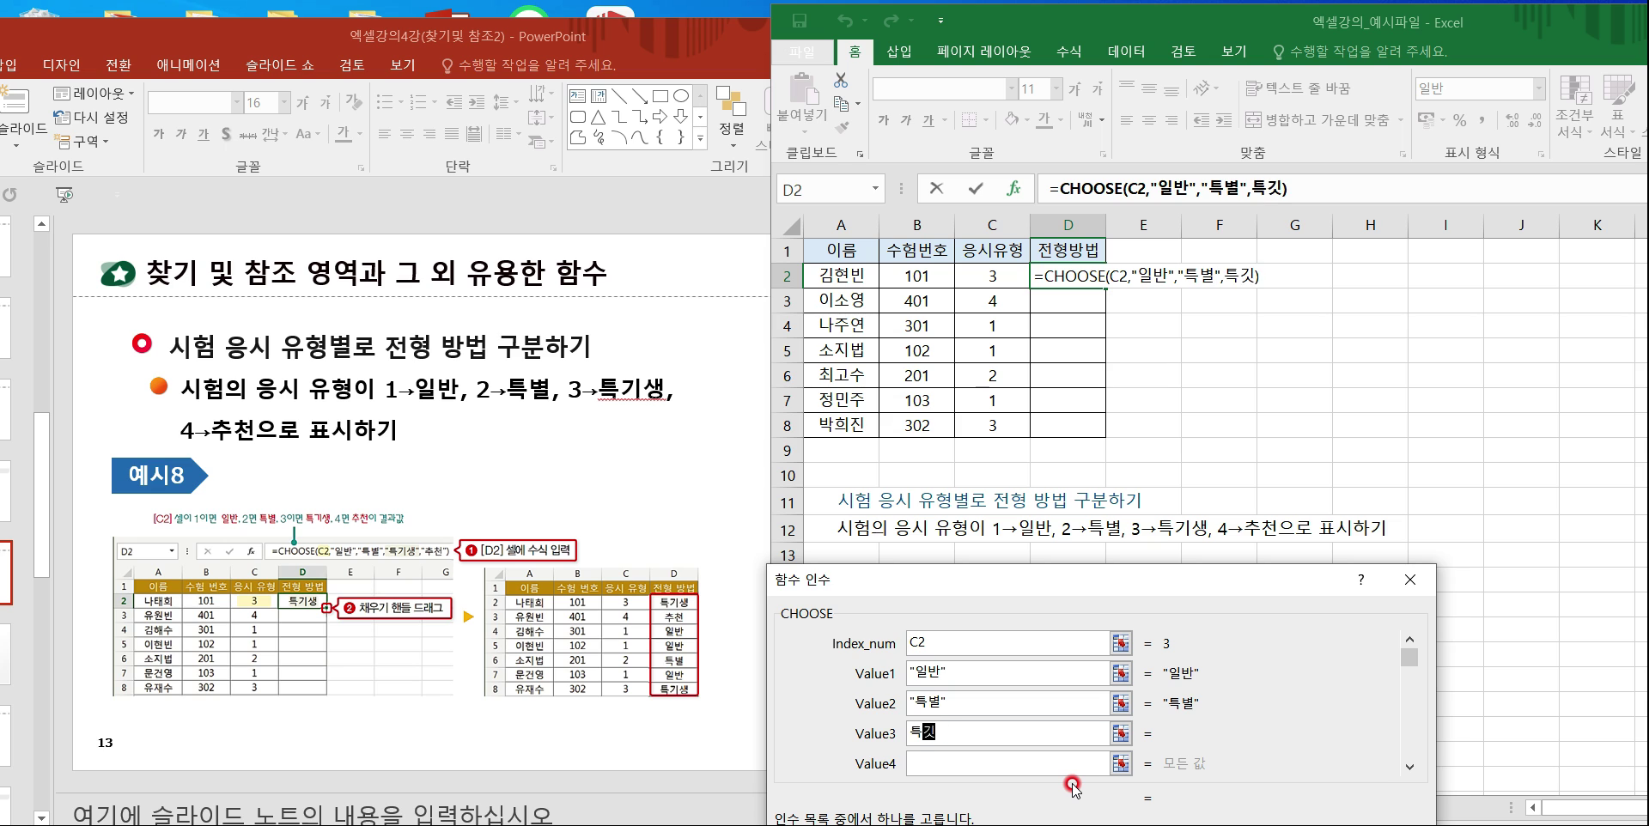
left_click(925, 760)
type("추천")
left_click_drag(1026, 602, 943, 457)
left_click(1059, 702)
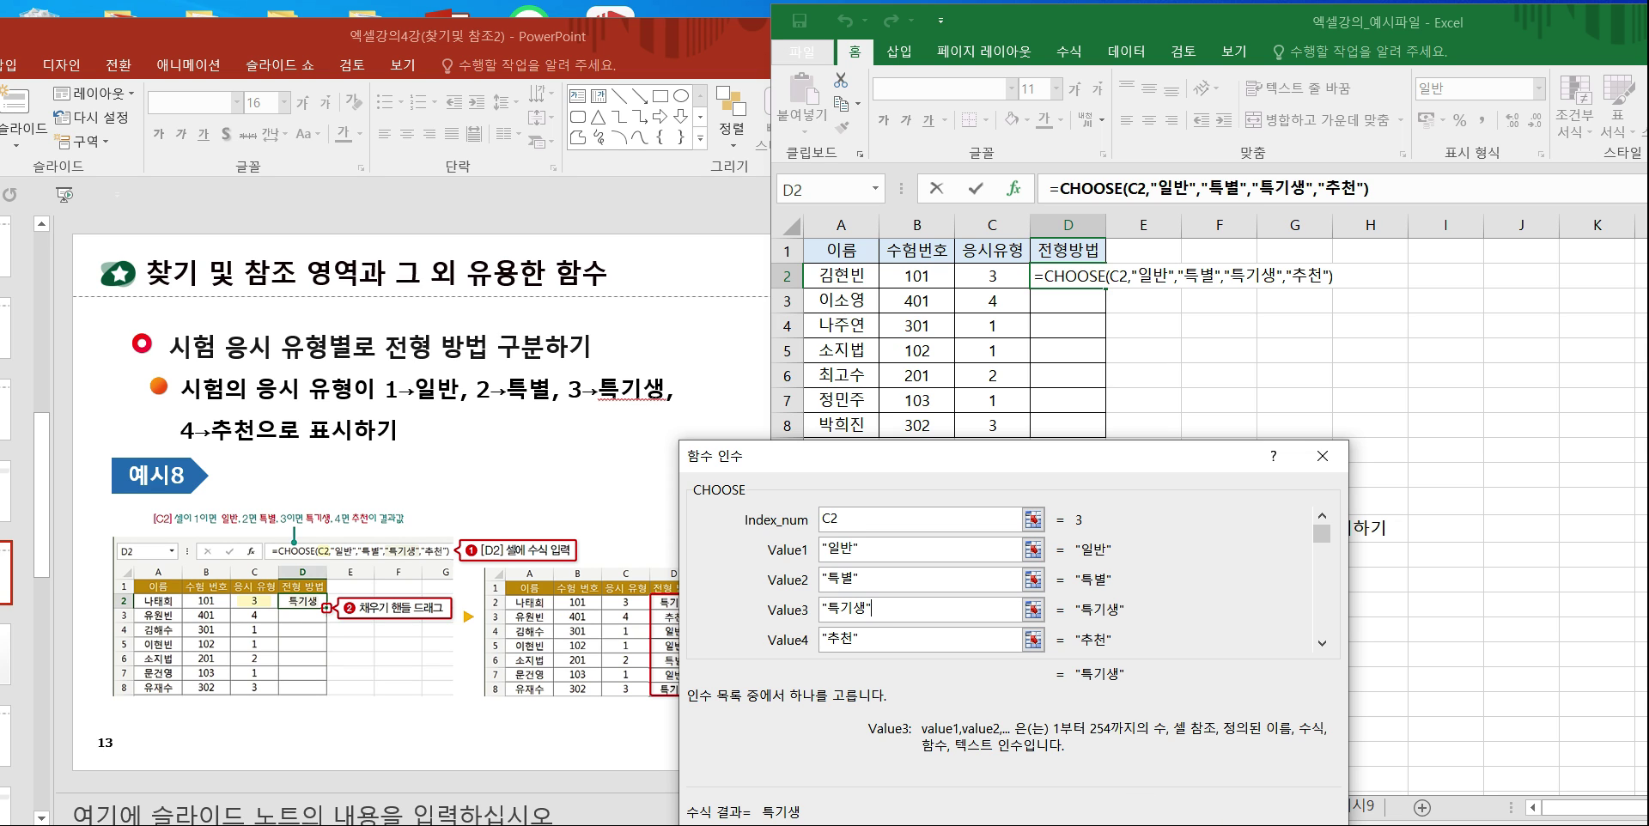
key("Return")
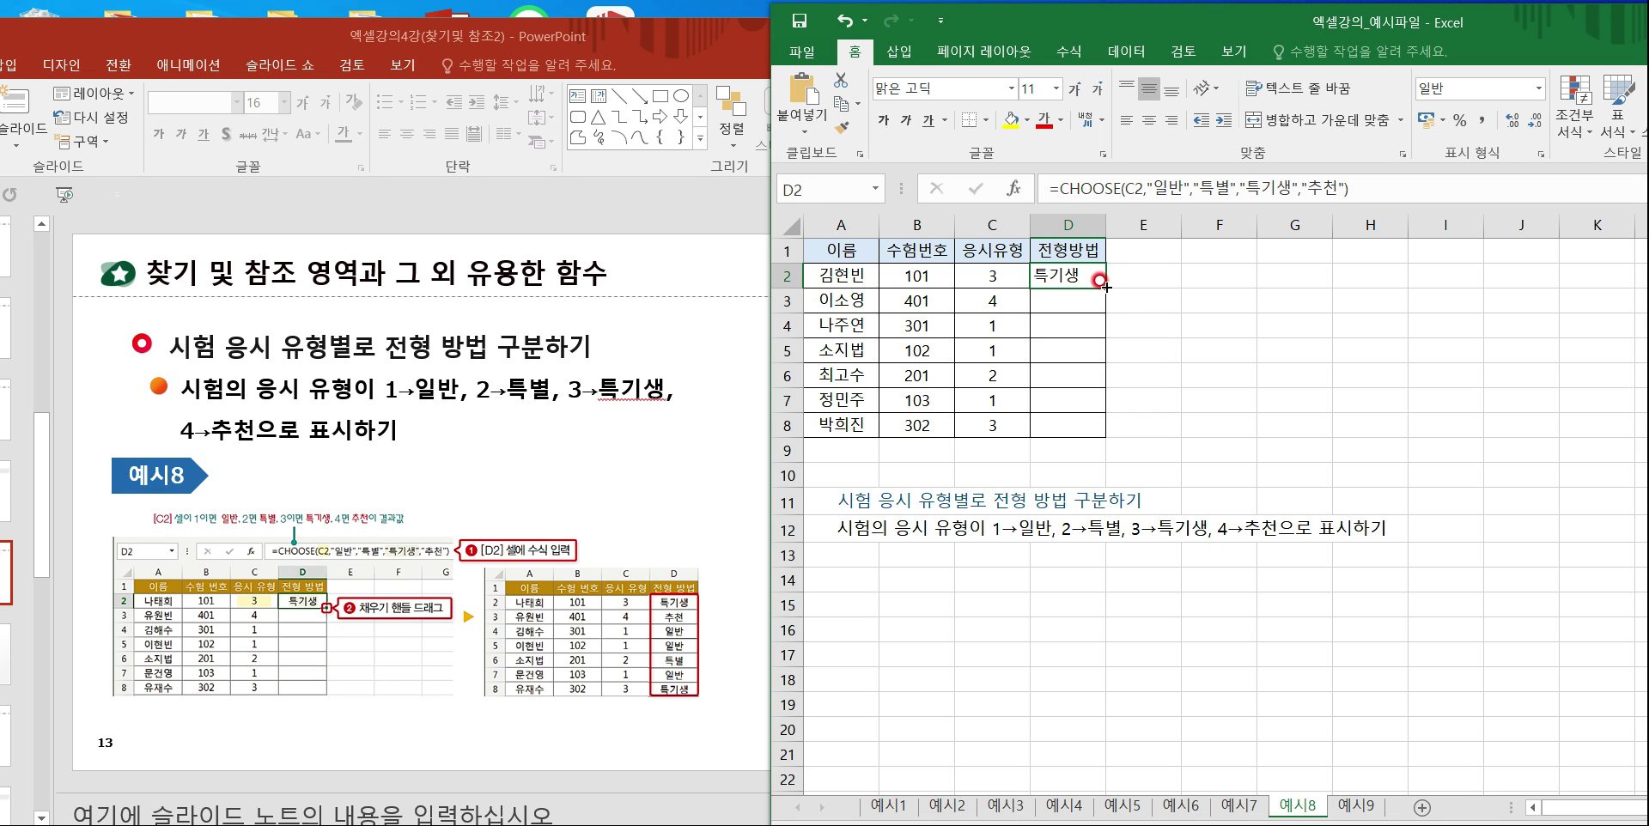
Fill the CHOOSE formula from D2 down to D8 and check the copied formulas in D3 to D8.
left_click_drag(1106, 289, 1106, 435)
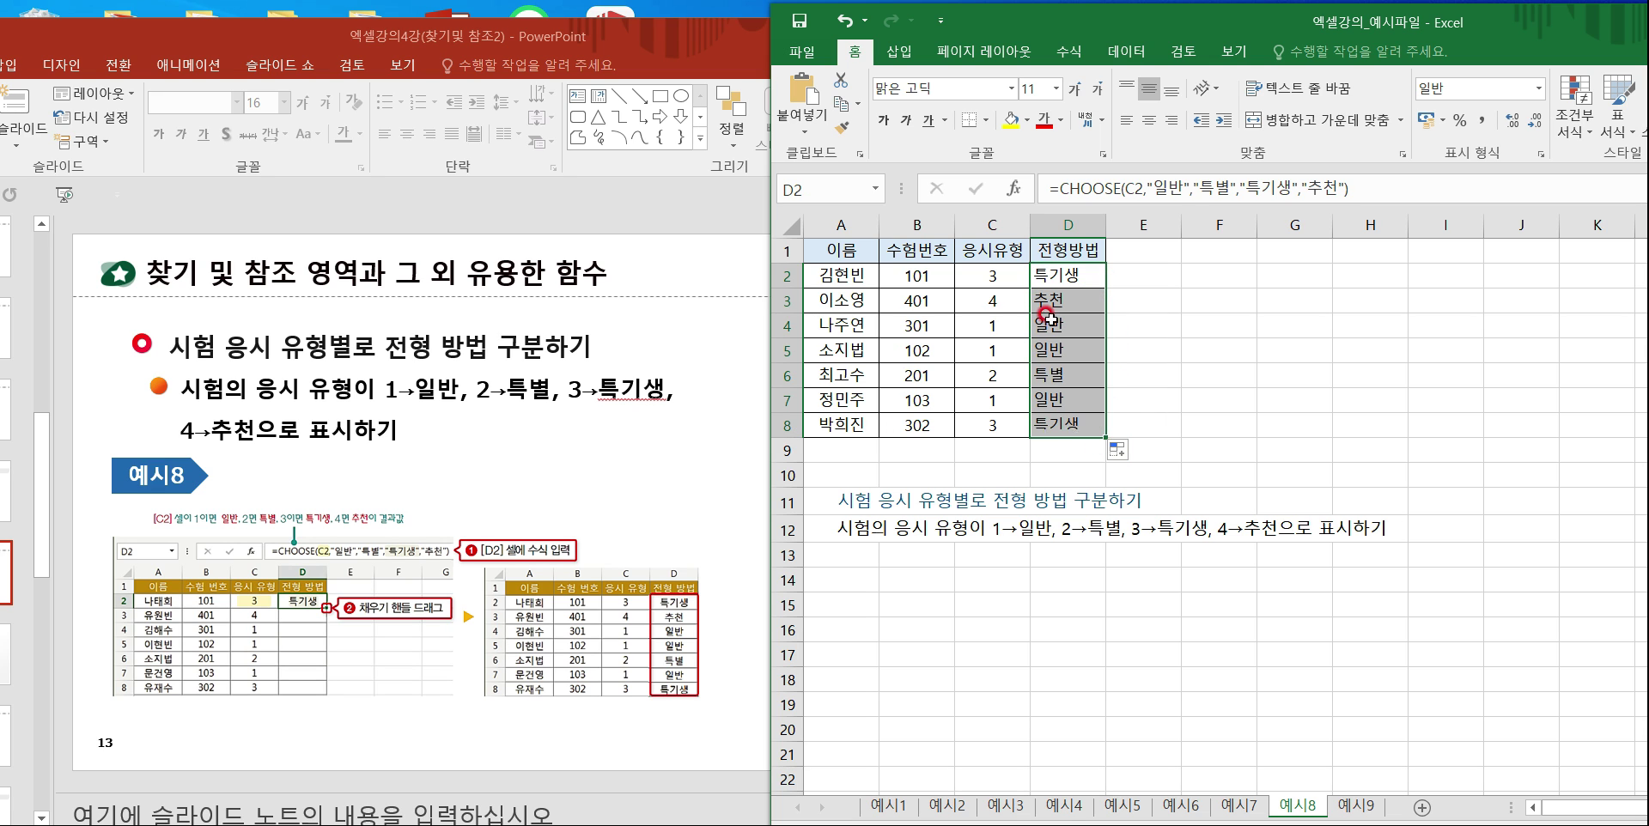
left_click(1055, 300)
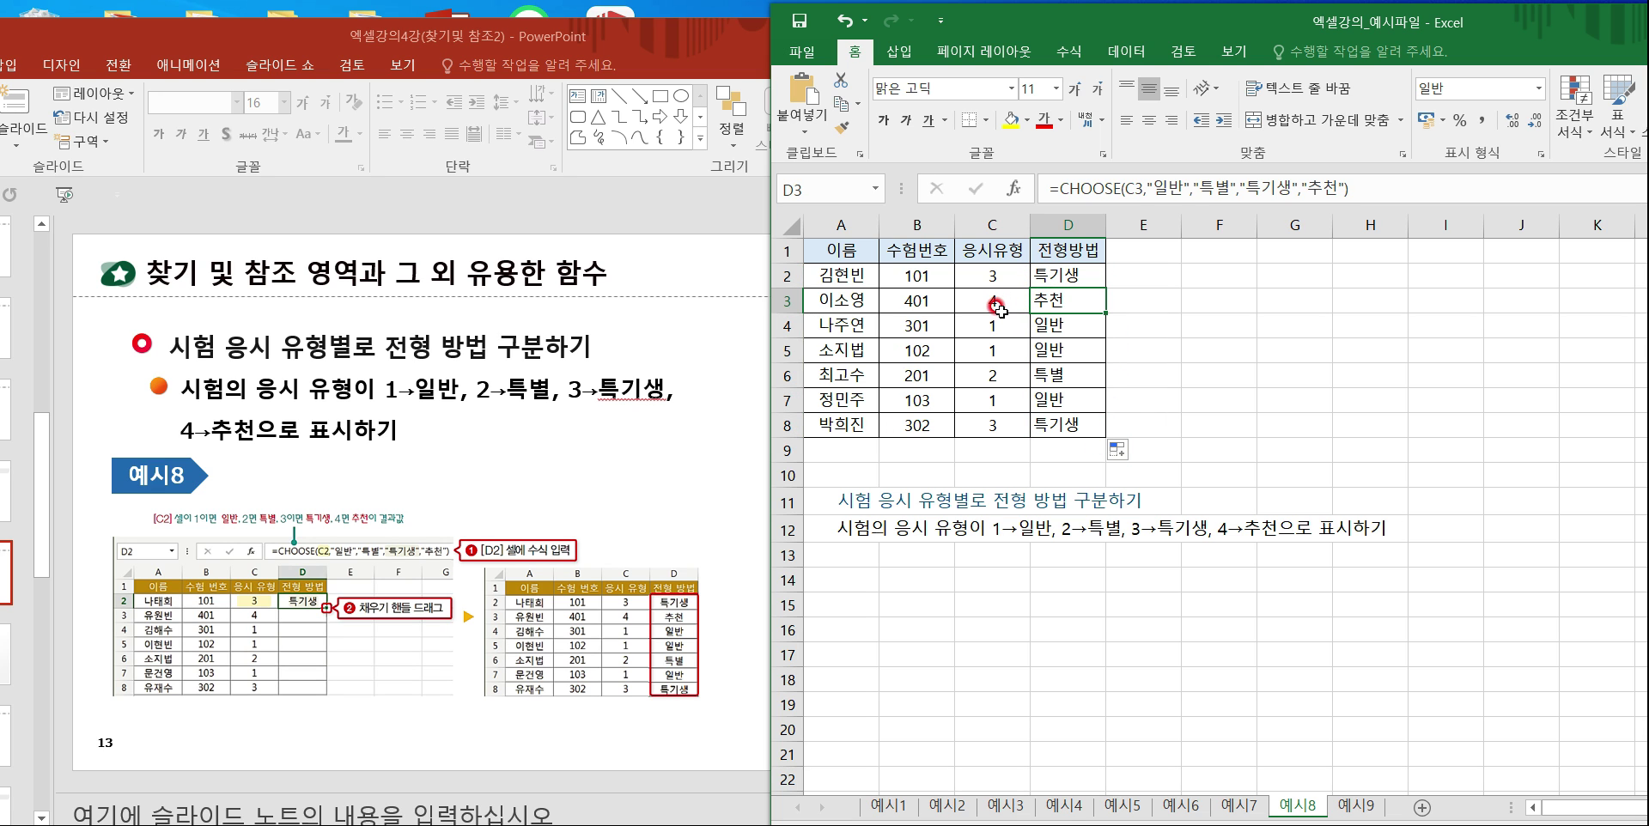
left_click(1053, 327)
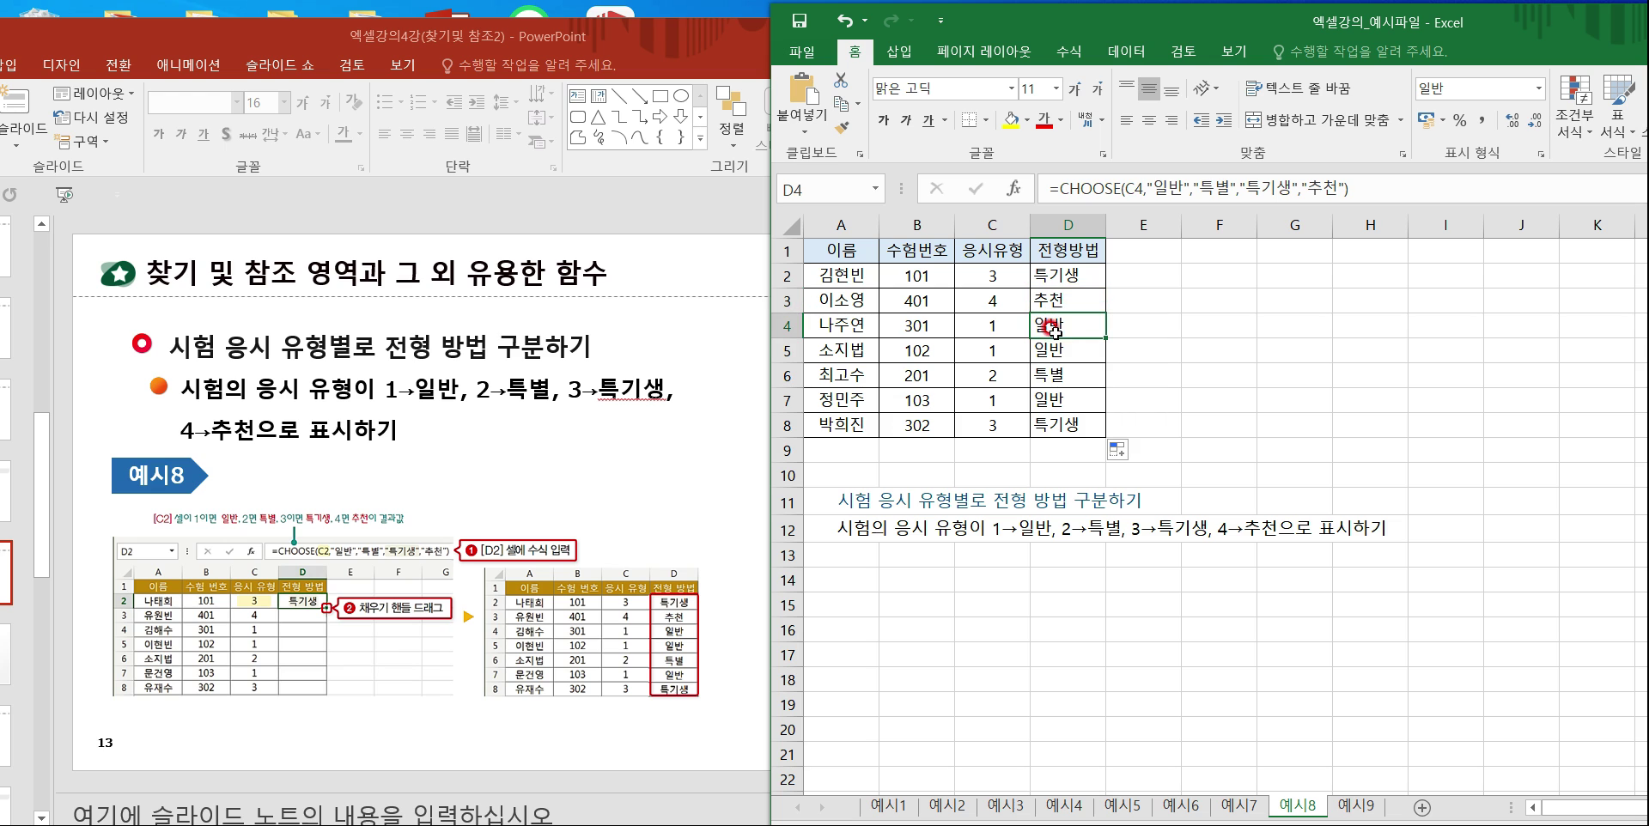
left_click(1053, 359)
left_click(1051, 378)
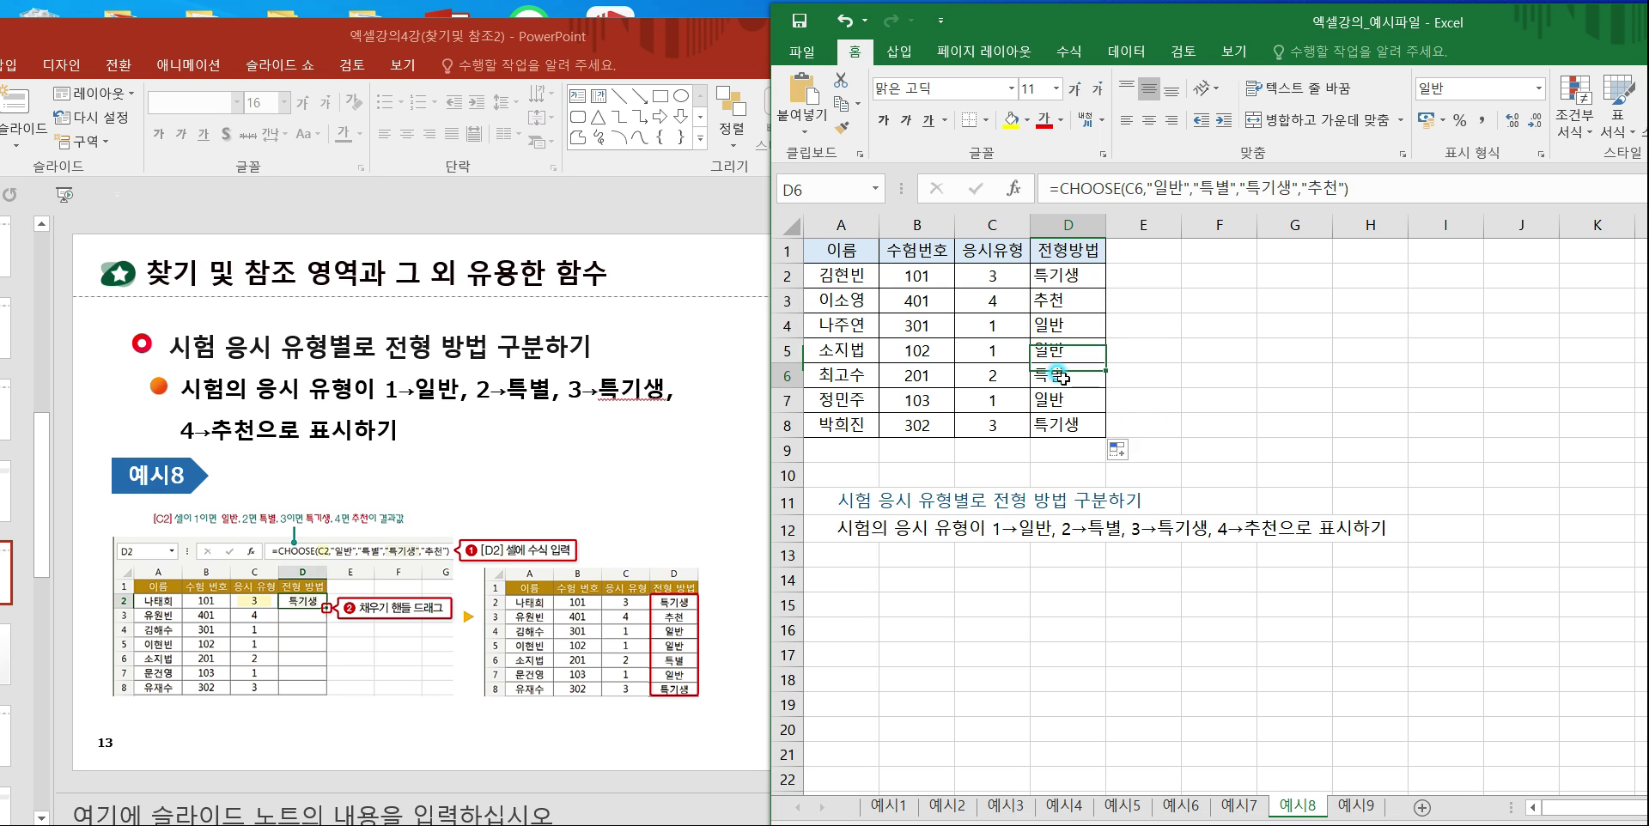
left_click(1084, 404)
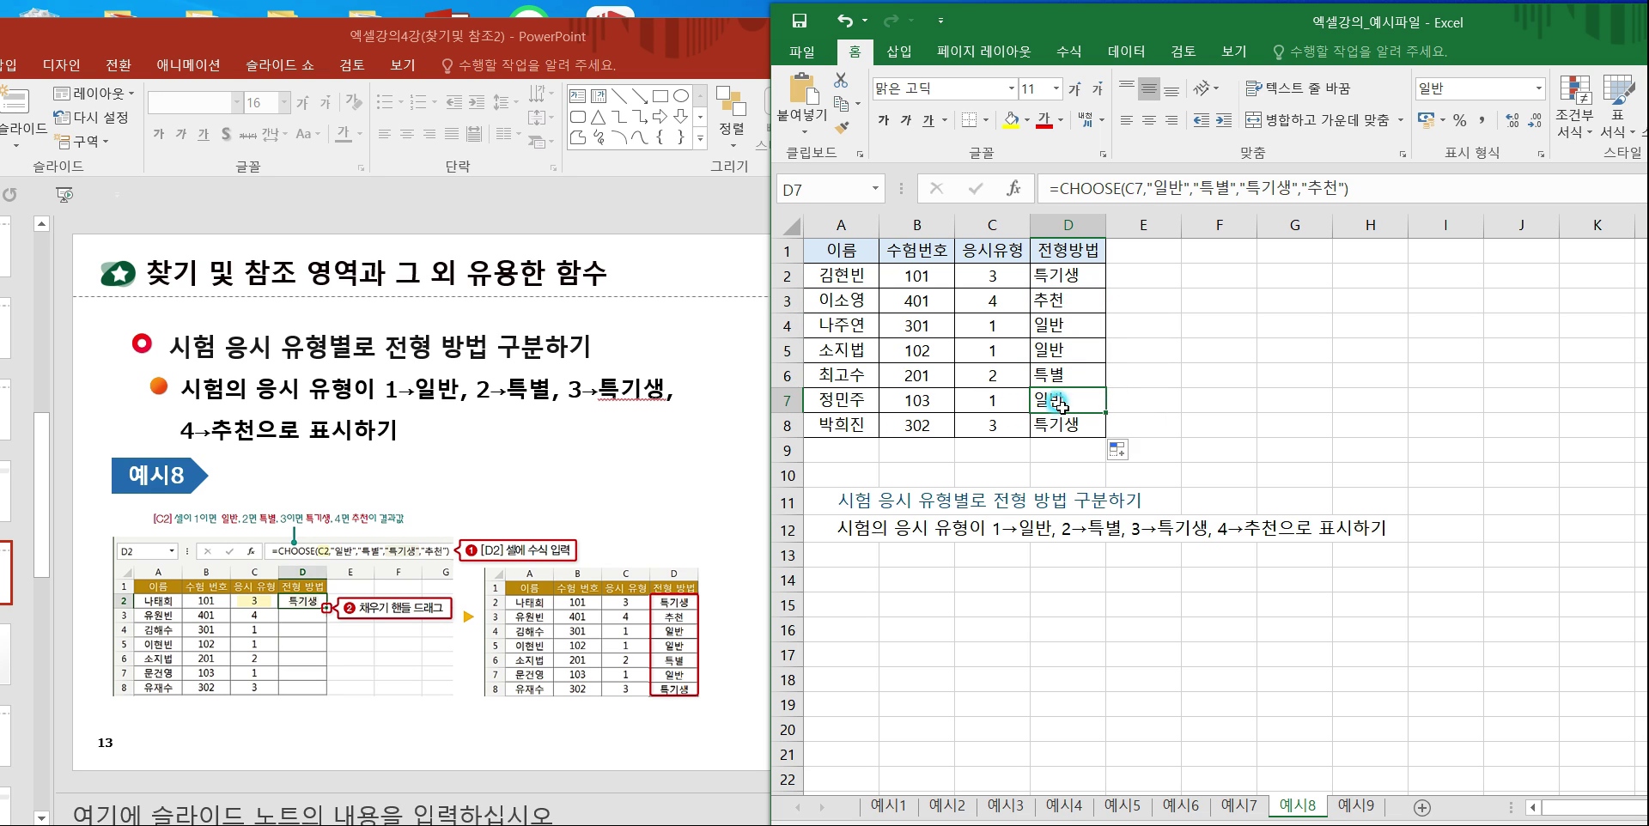
left_click(1059, 425)
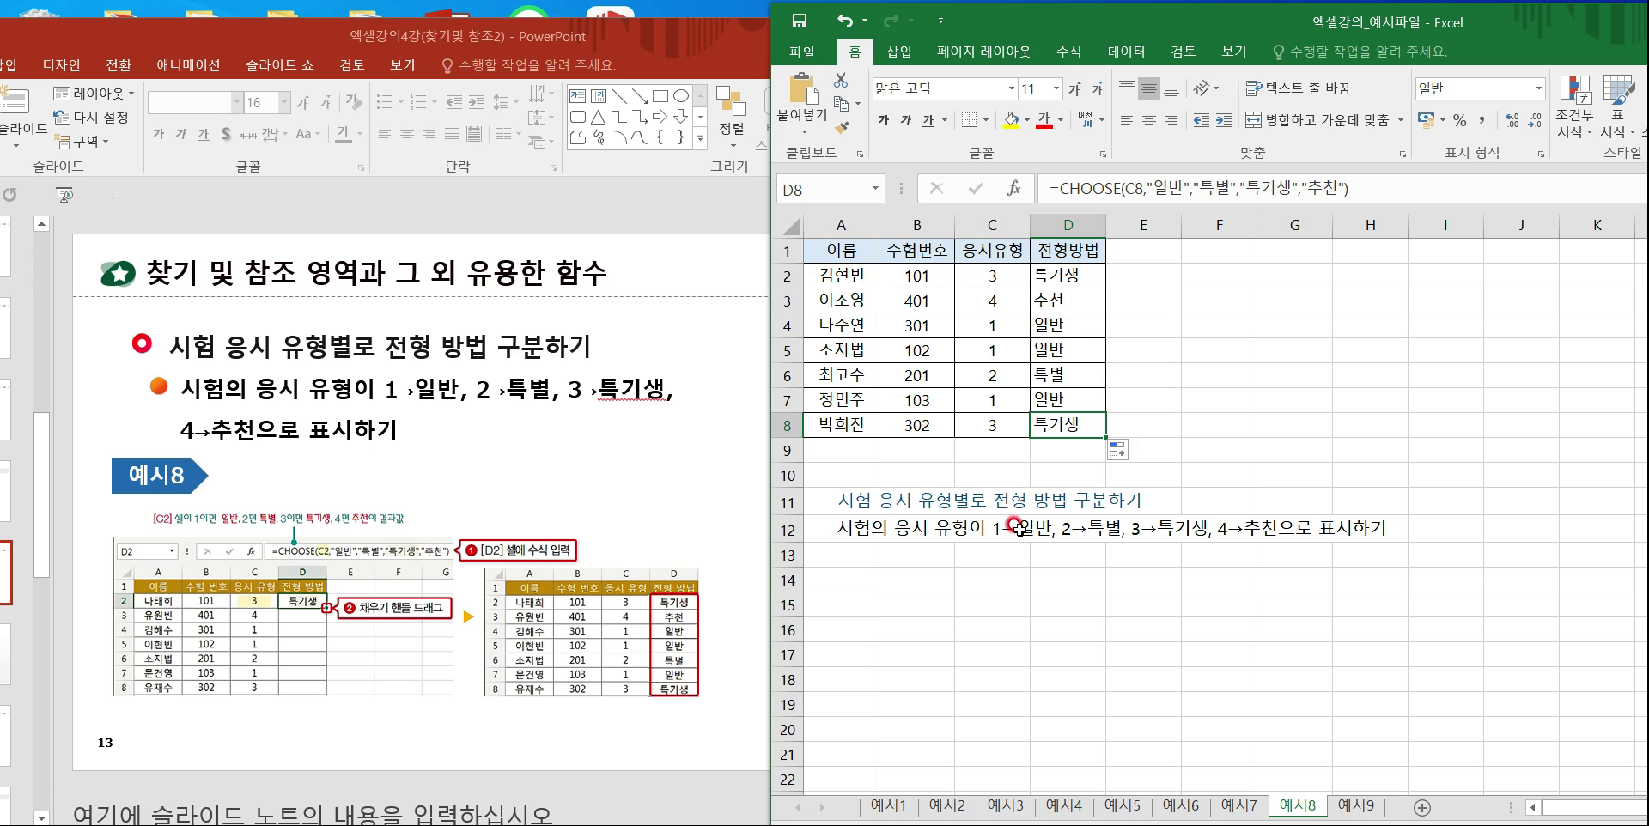
left_click(1230, 282)
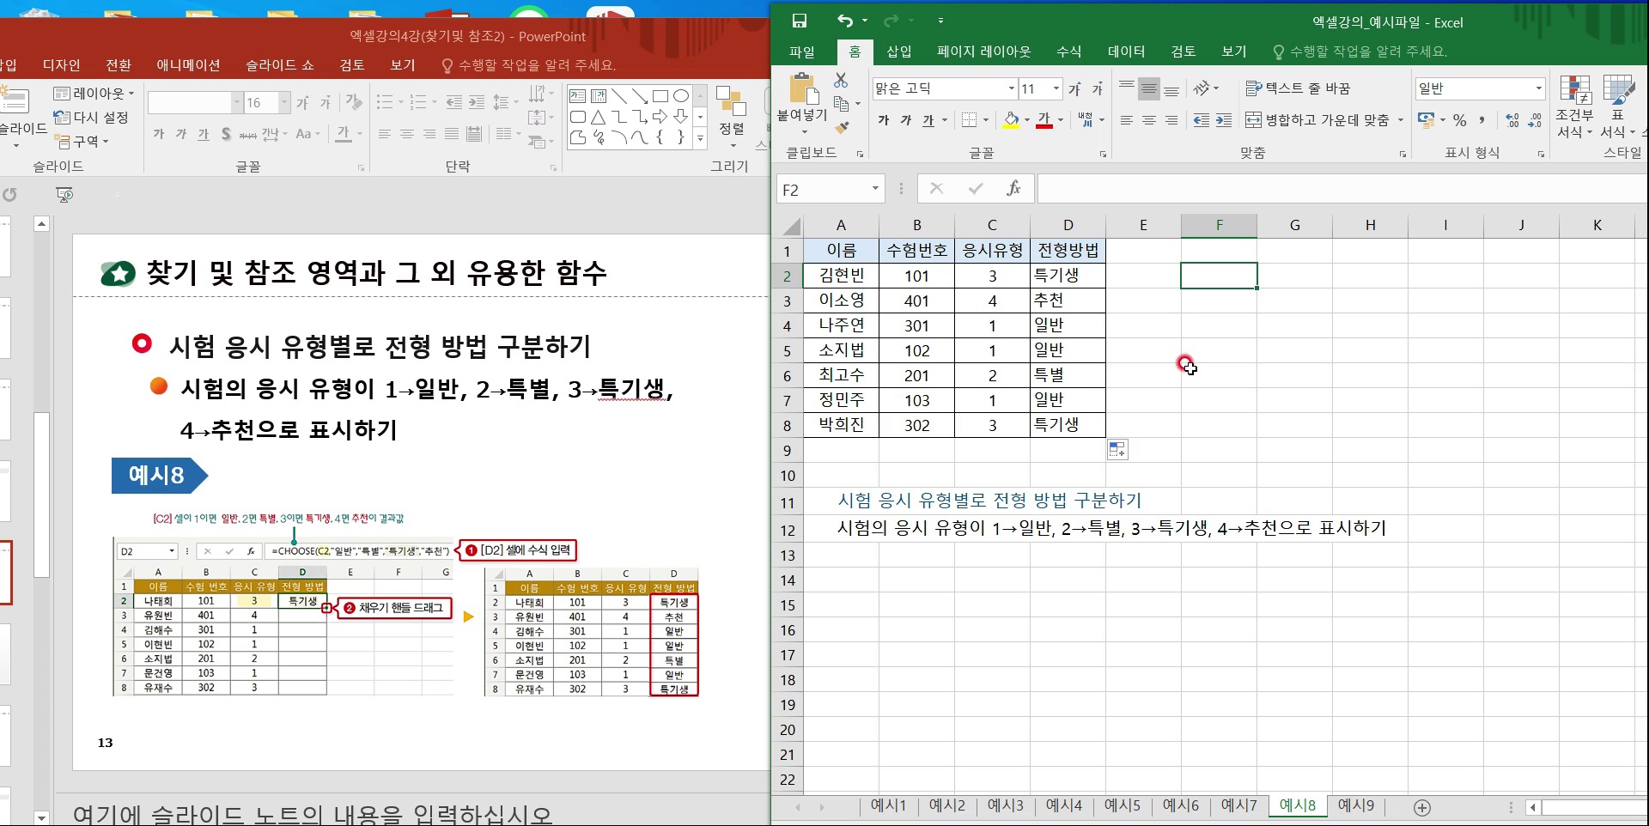
type("=")
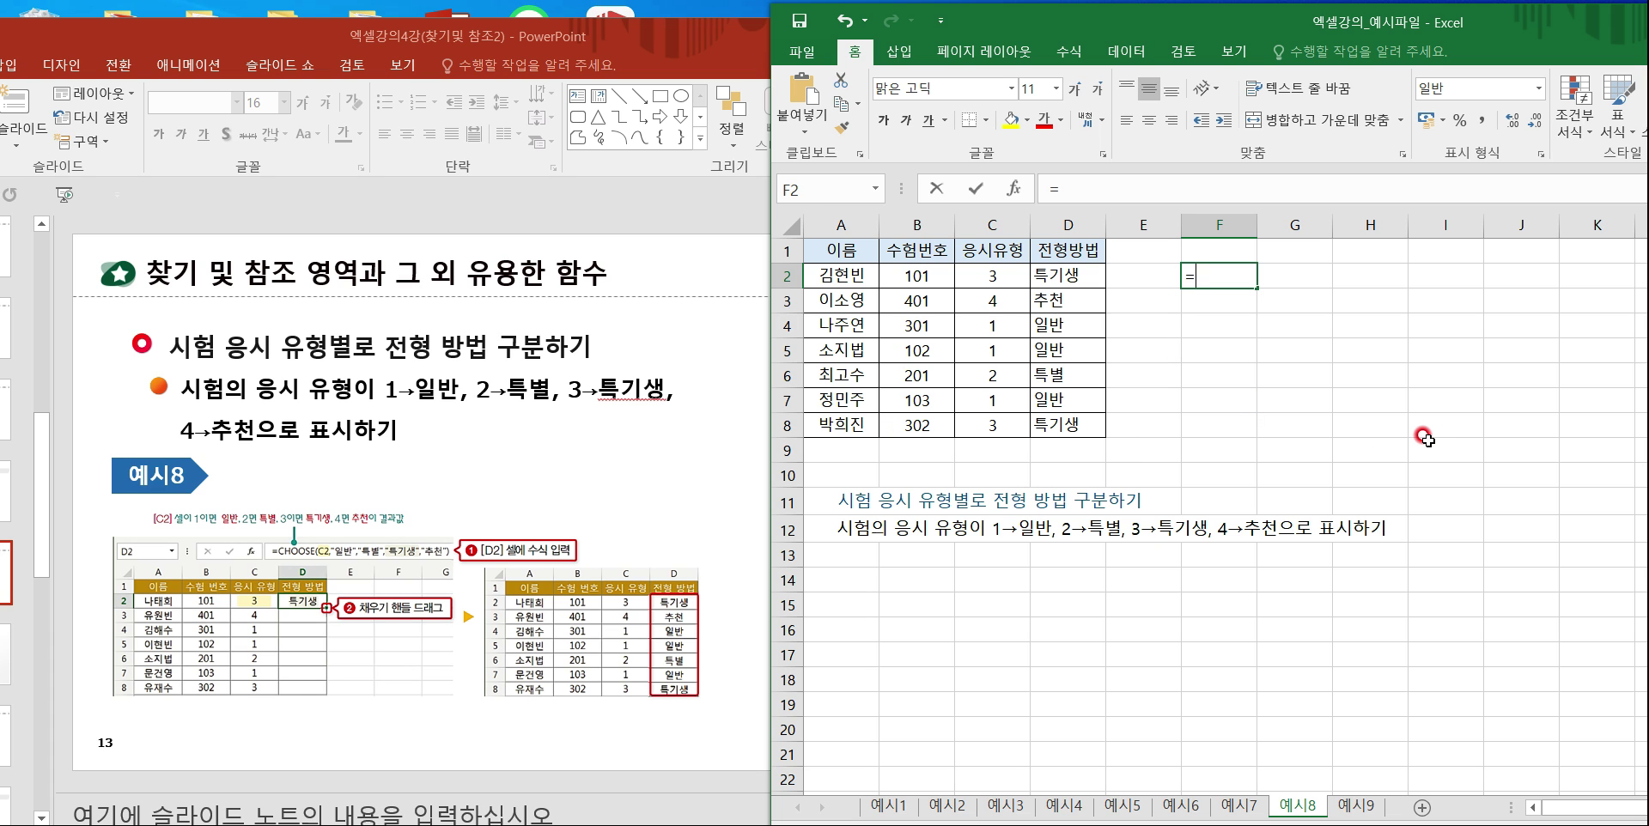
type("ㅊC")
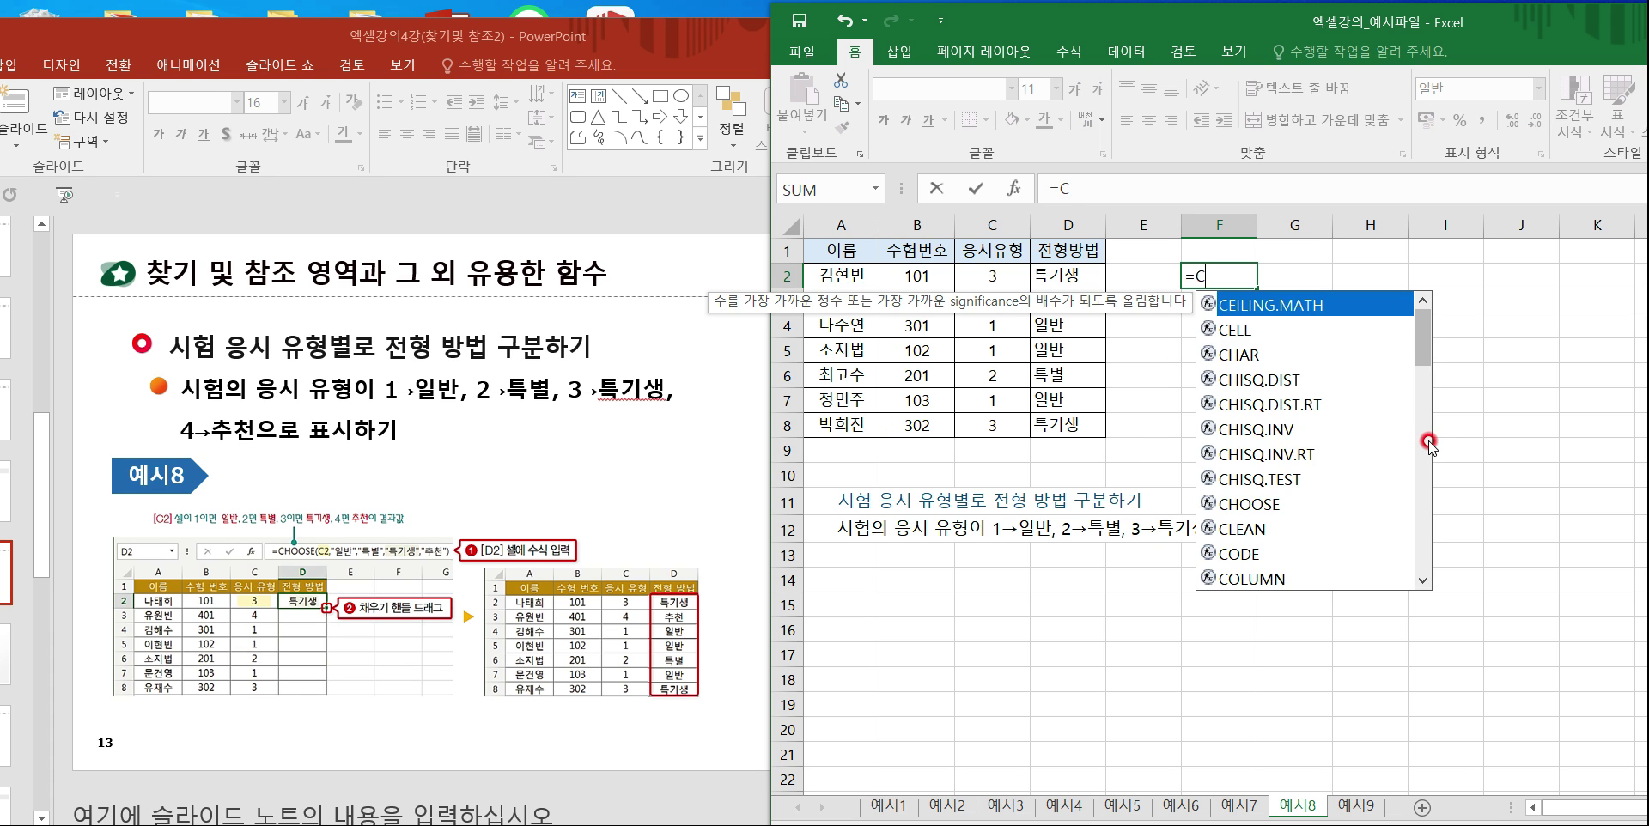
type("HOO")
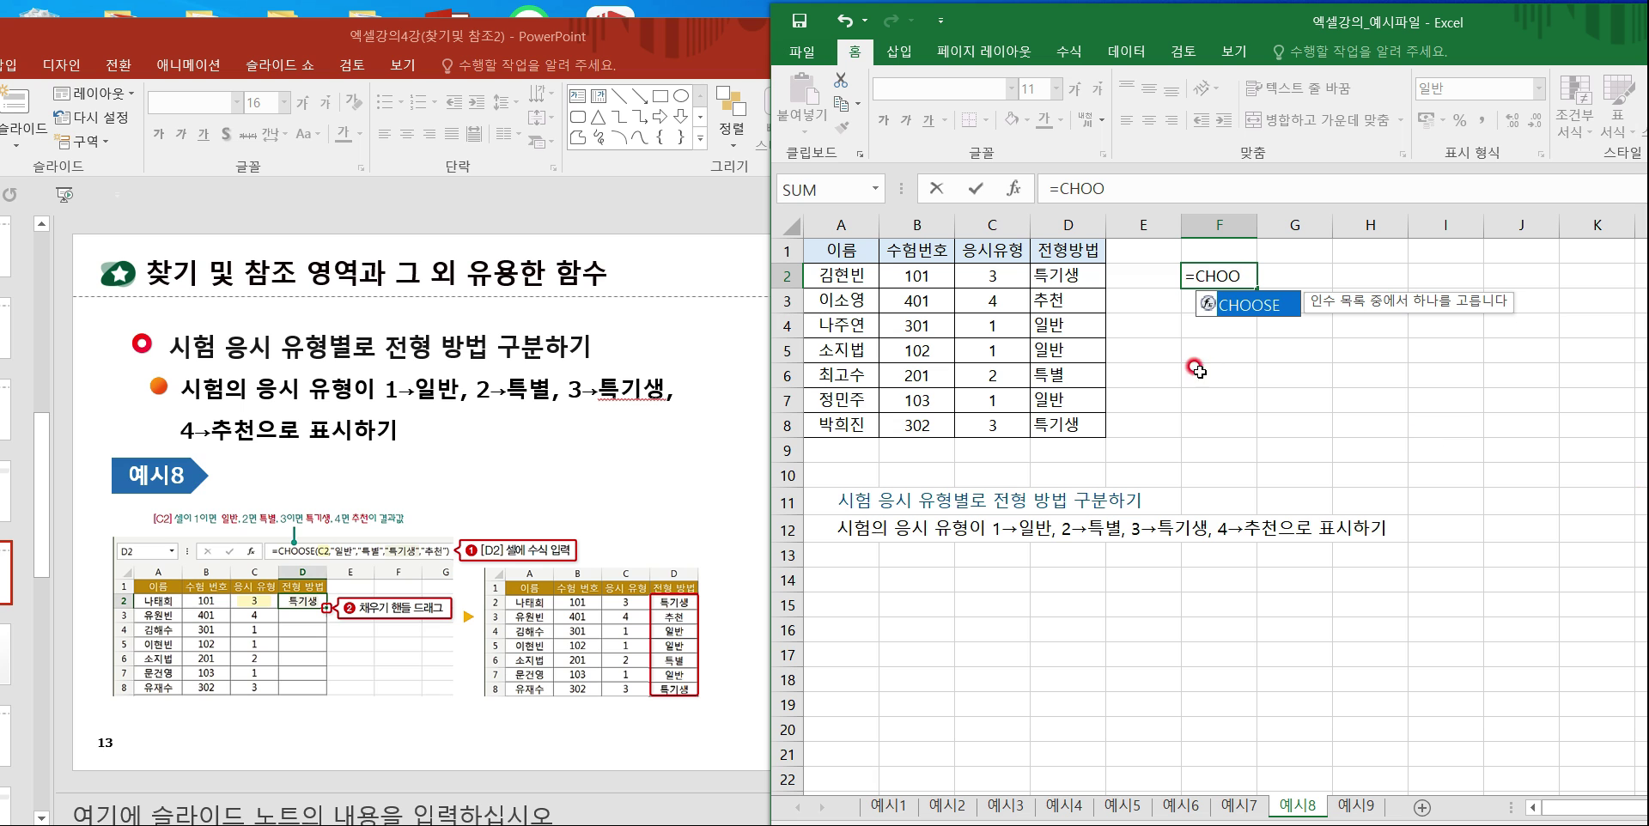
double_click(1260, 304)
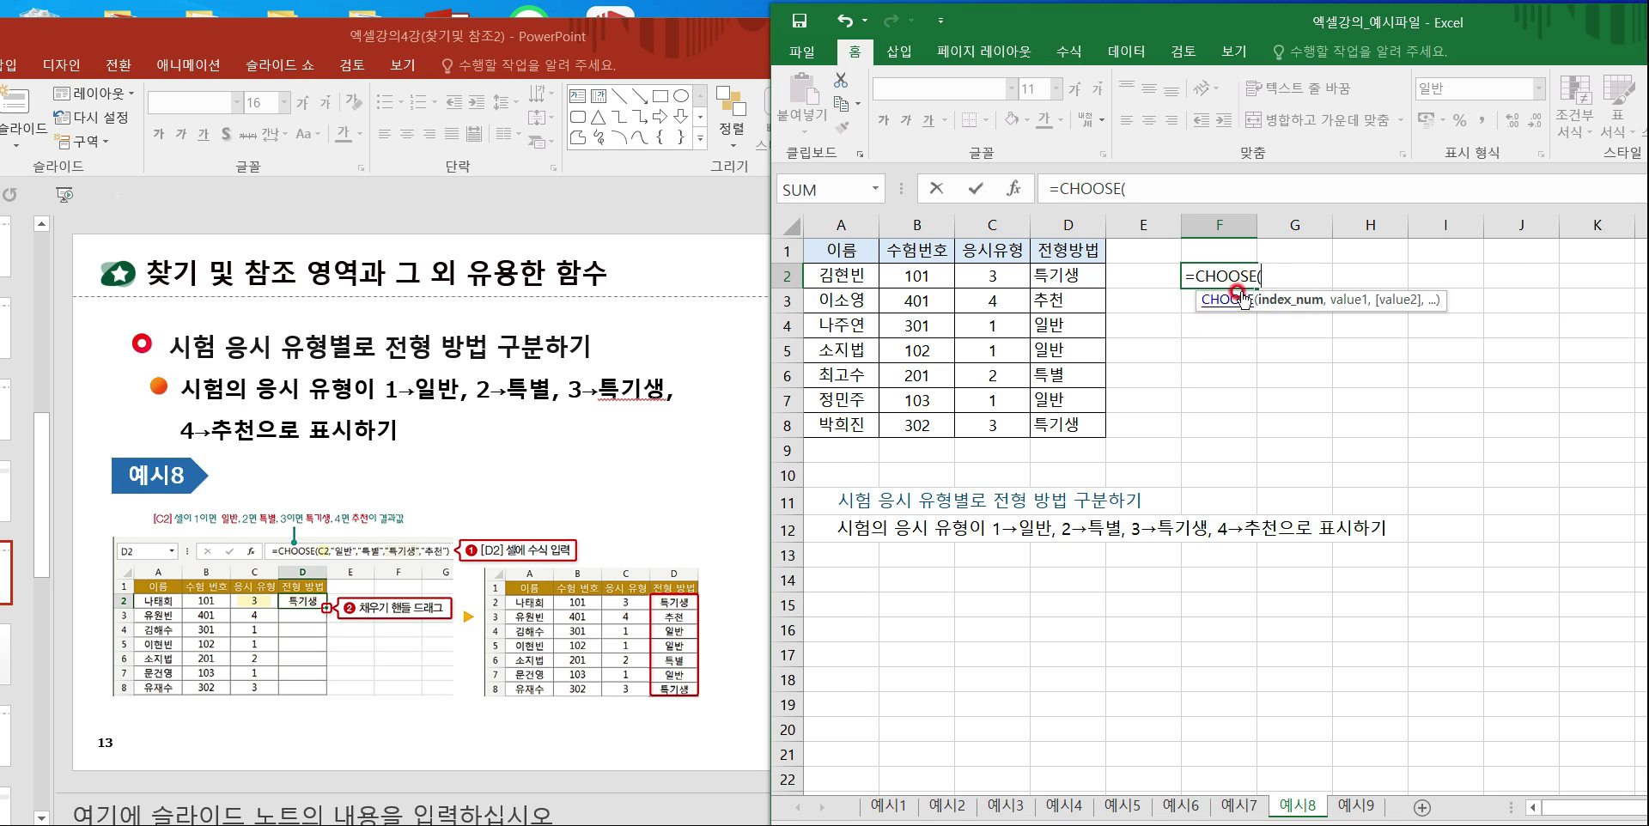
left_click(1014, 188)
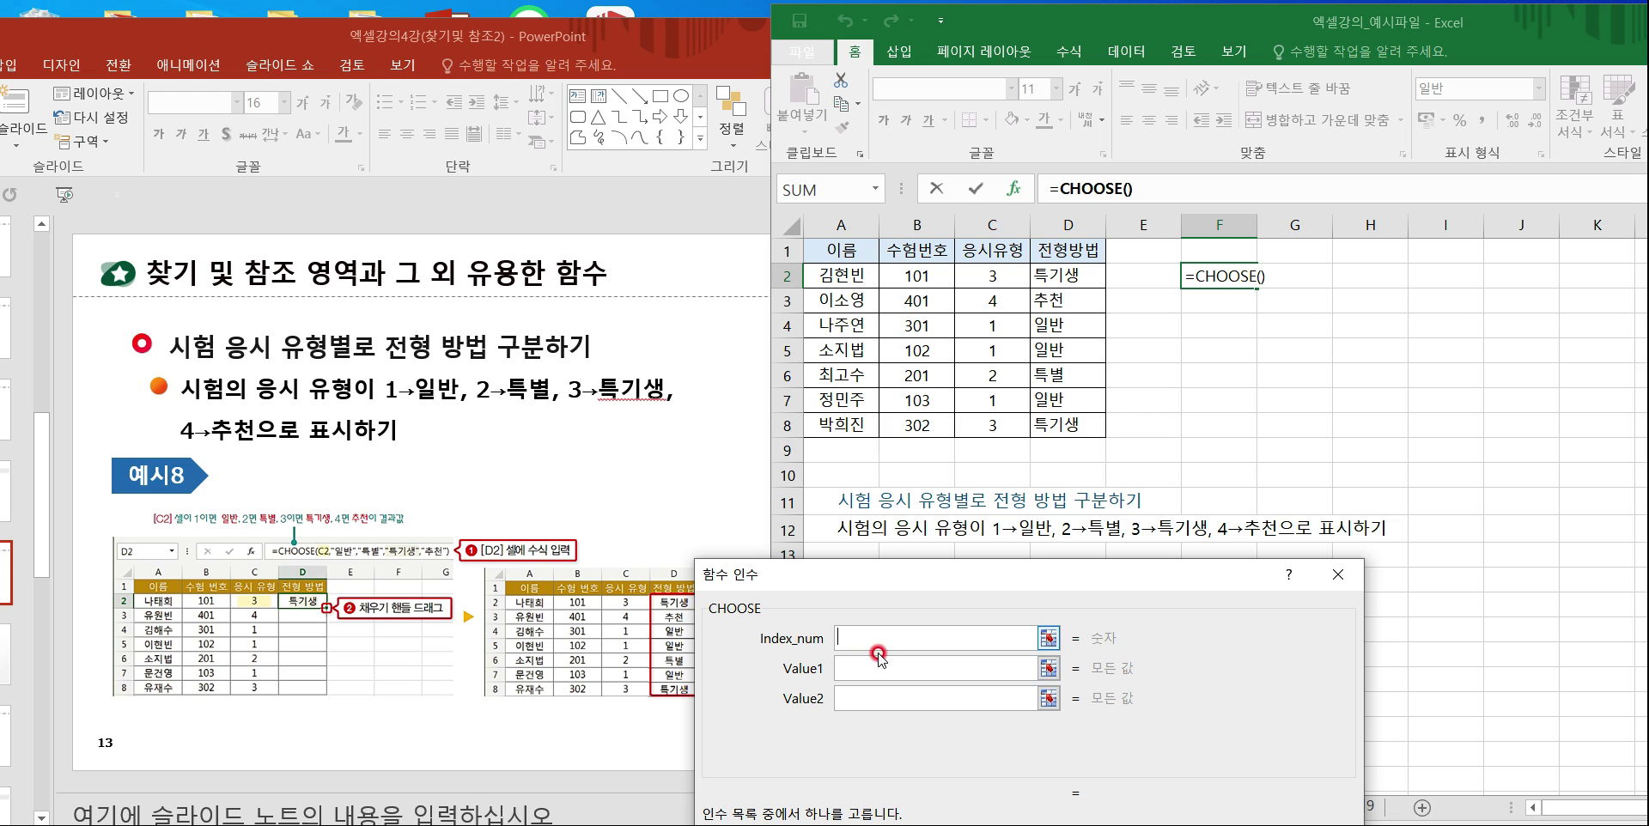
left_click(1136, 276)
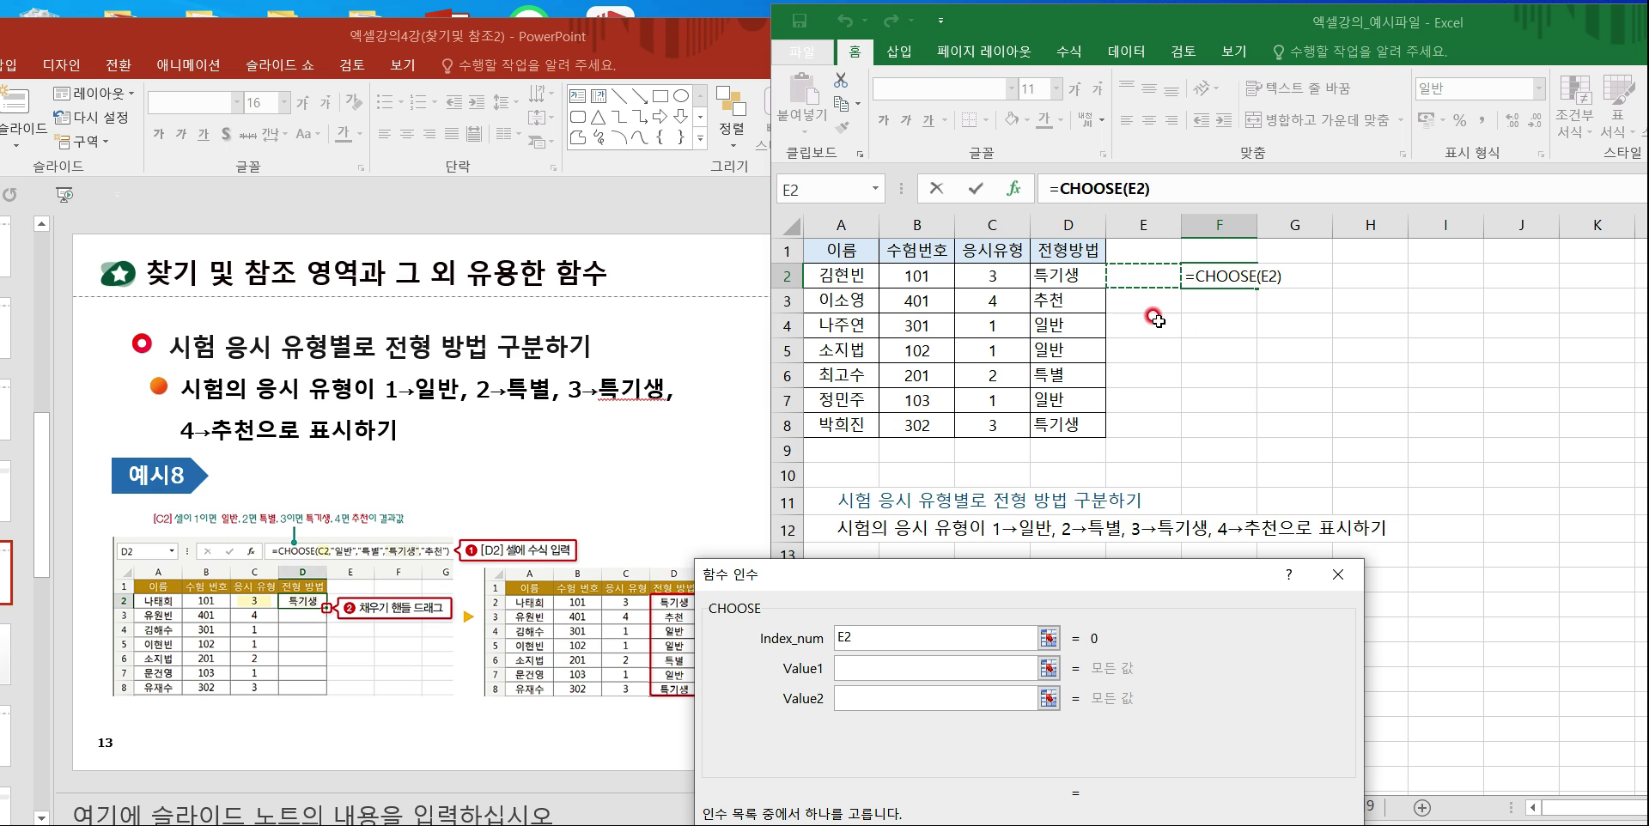
type("1")
key("Escape")
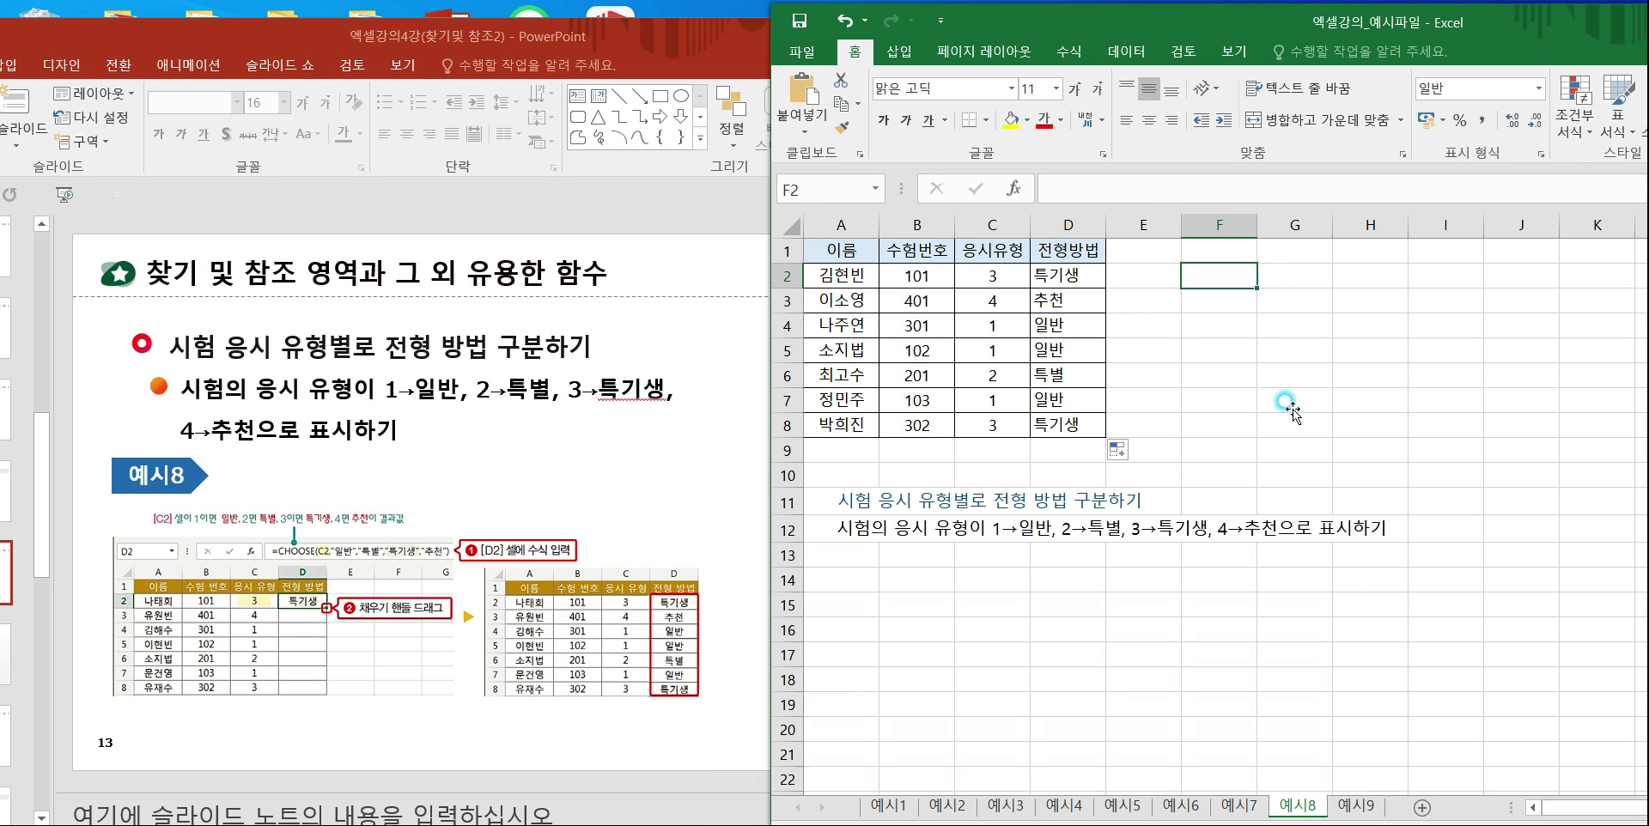
Enter the index numbers 1, 2, 3, 5, 6, 7 and 4 in cells E2 to E8, and select cell F2.
key("Left")
type("1")
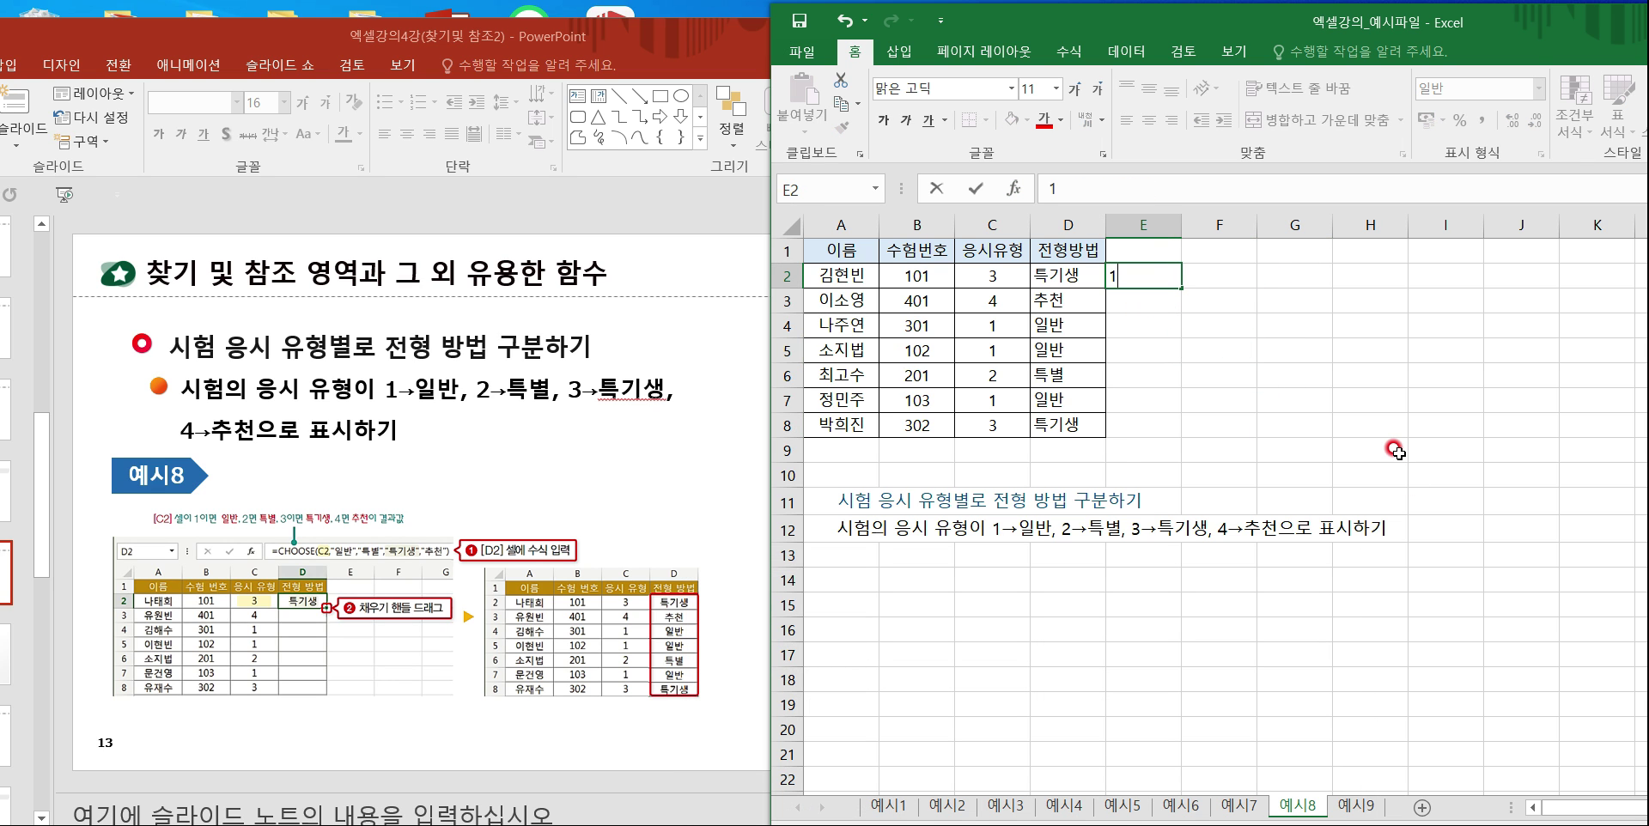
key("Return")
type("2")
key("Return")
type("3")
key("Return")
type("5")
key("Return")
type("6")
key("Return")
type("7")
key("Return")
key("Return")
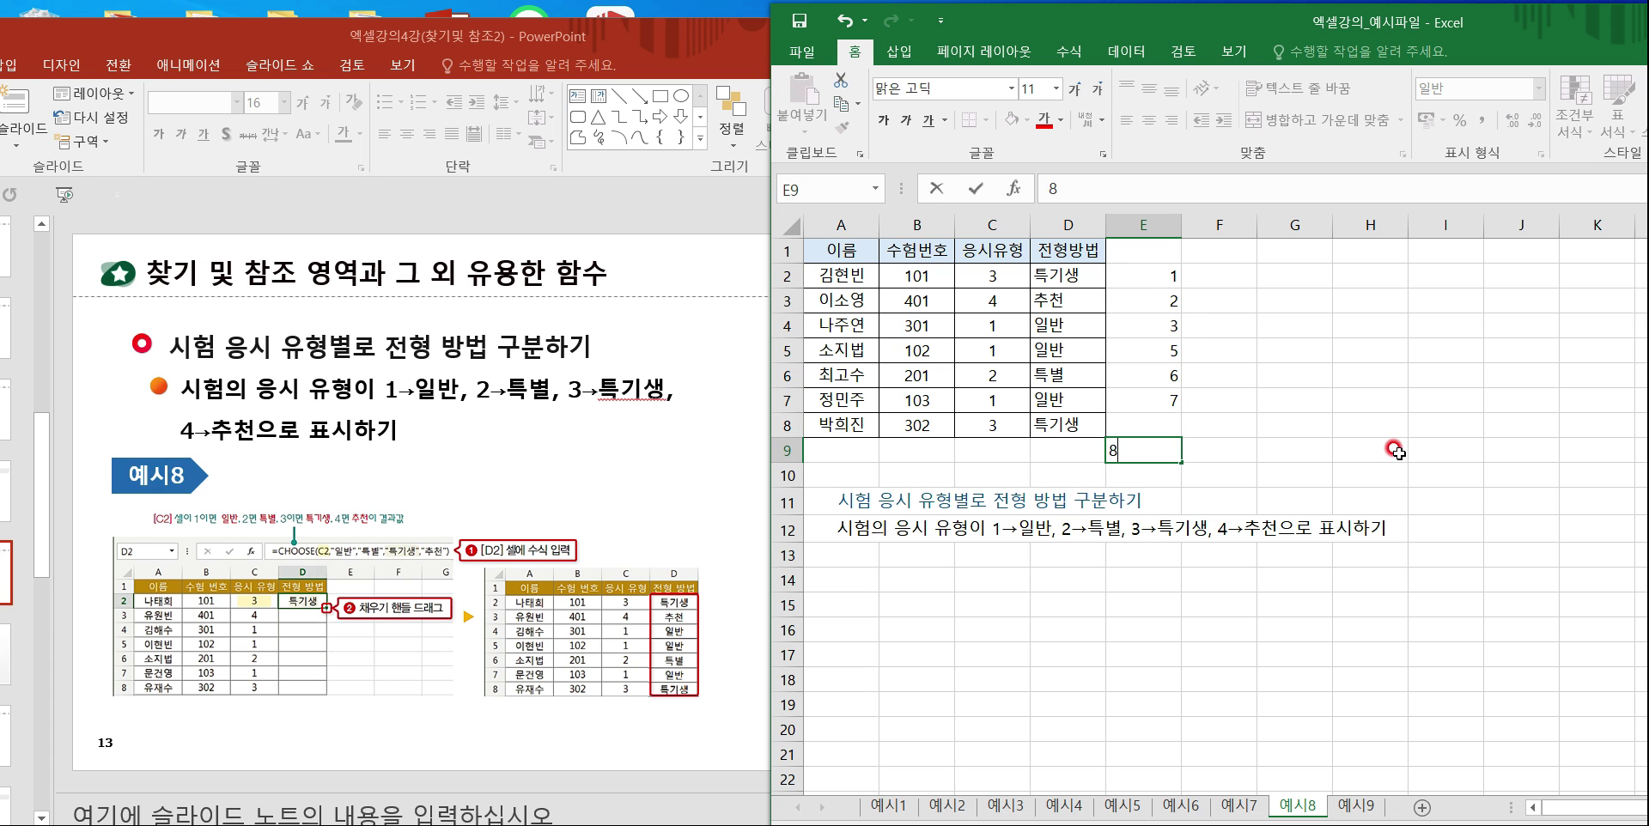
type("8")
key("Escape")
key("Up")
type("4")
left_click(1219, 273)
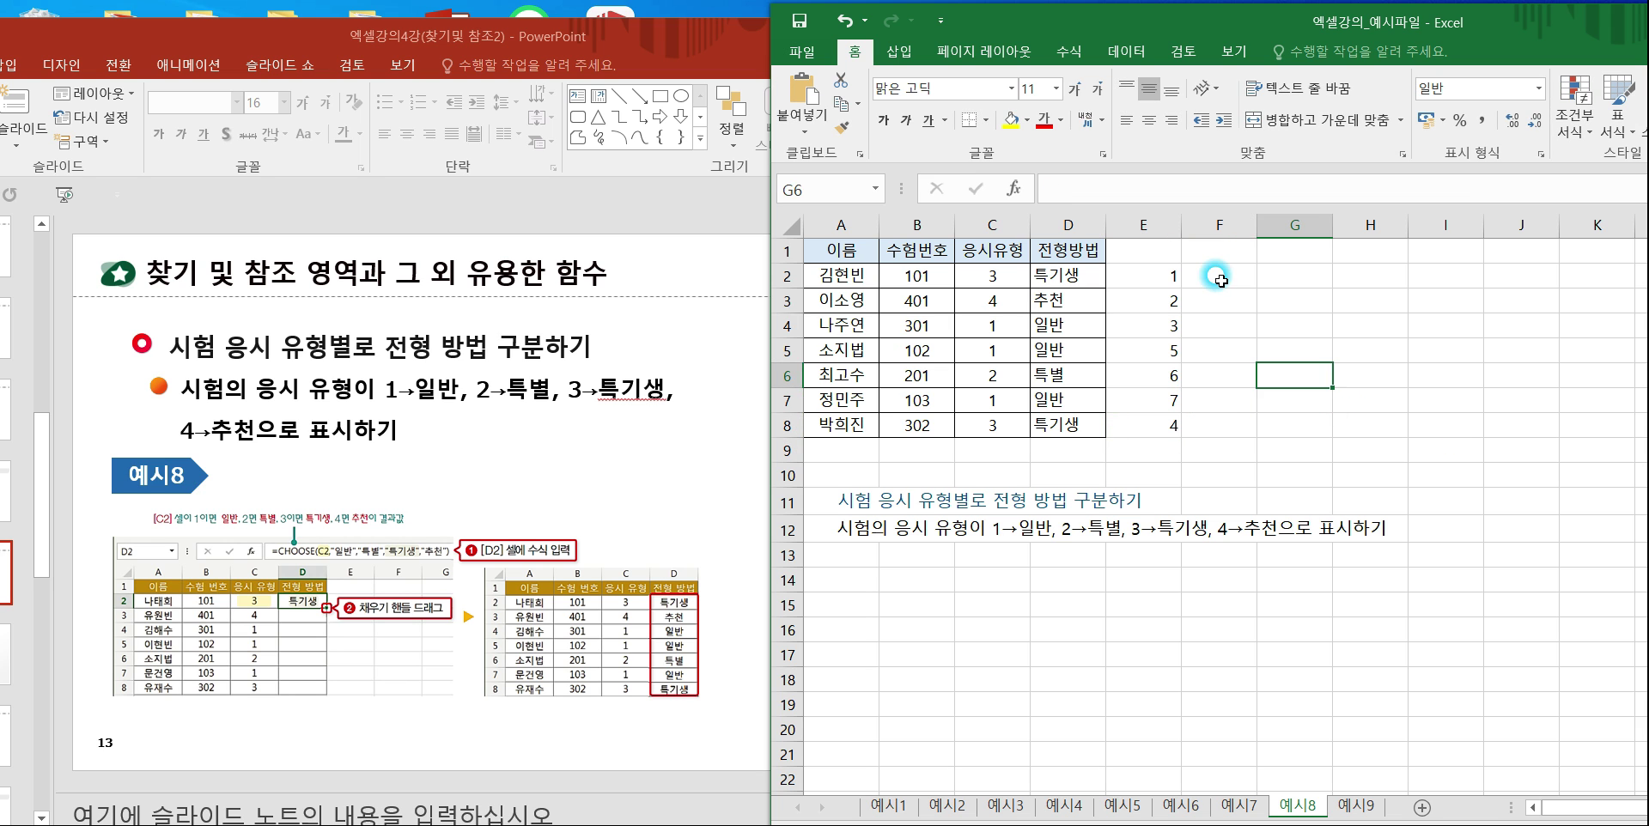
Start a CHOOSE formula in F2 with its function arguments dialog and set Index_num to E2.
key("F2")
type("=CHO")
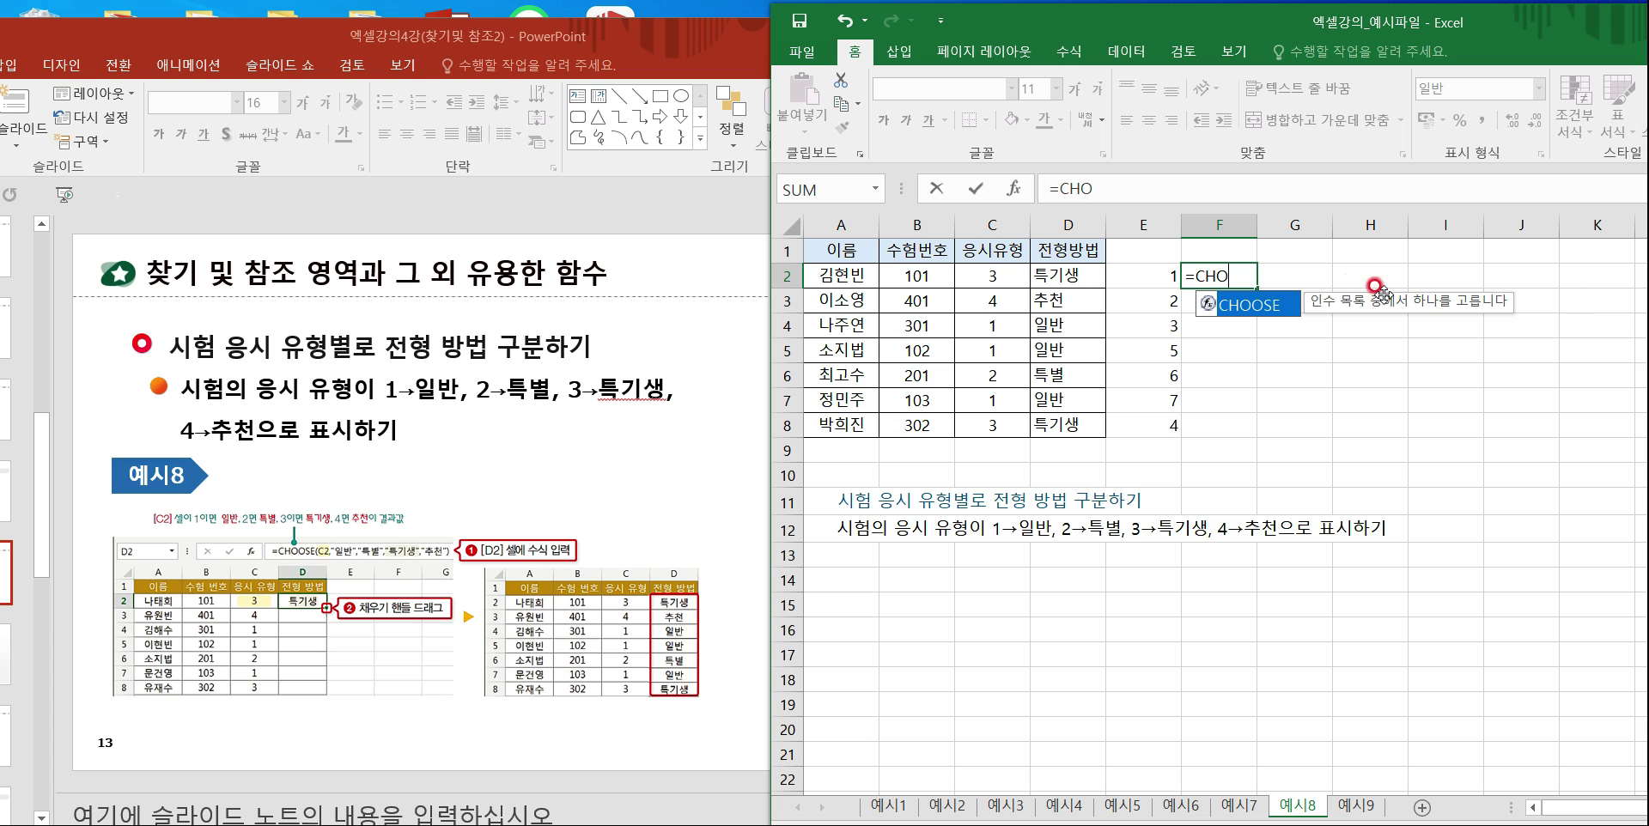
double_click(1276, 309)
left_click(1013, 187)
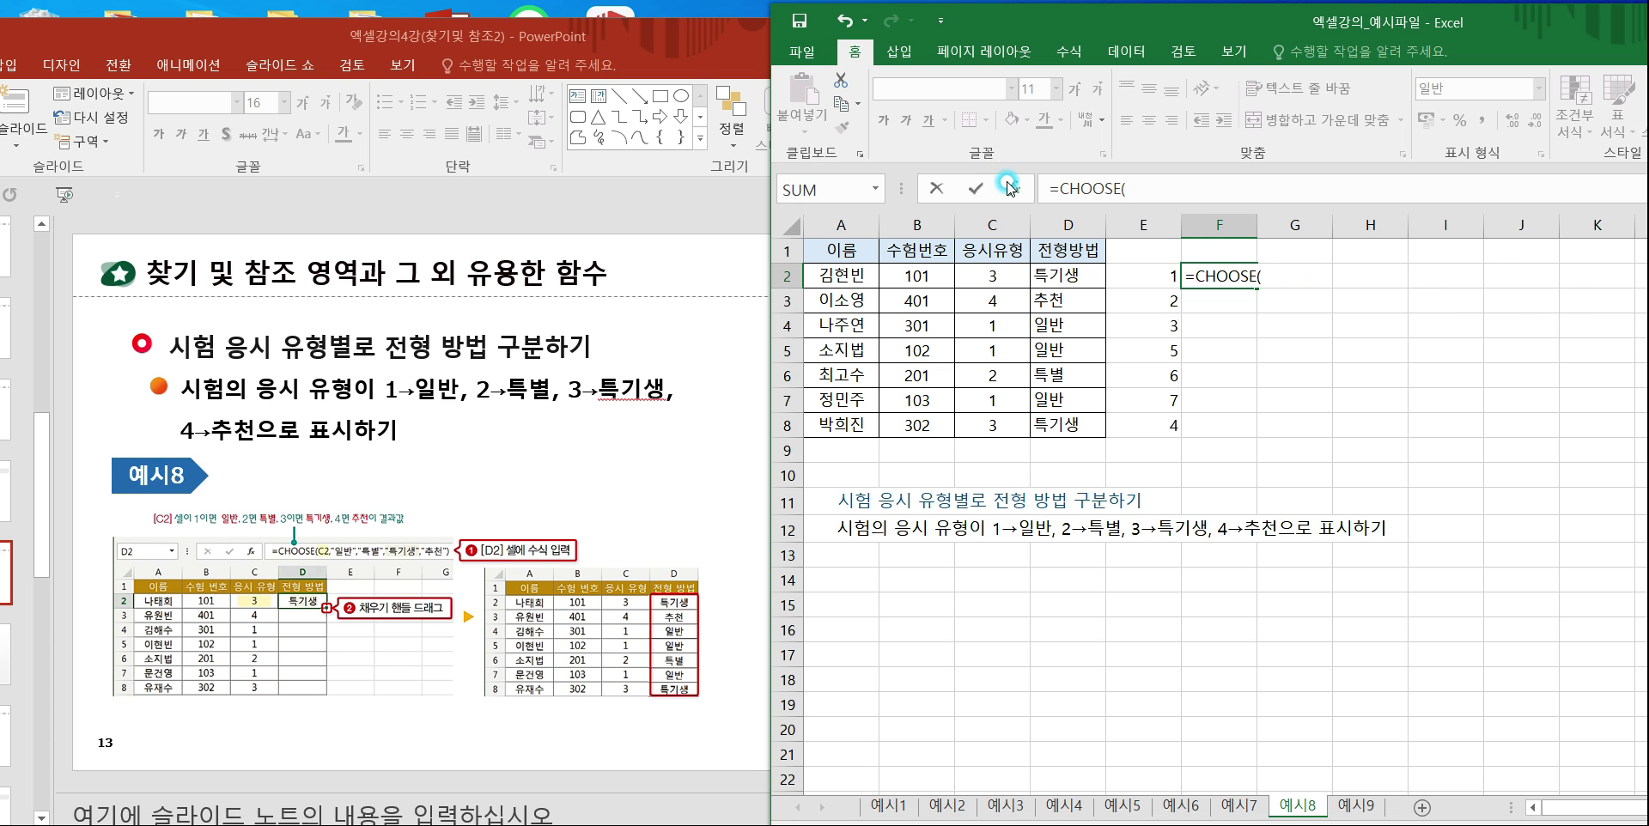
left_click_drag(1017, 464, 1199, 512)
left_click(1155, 277)
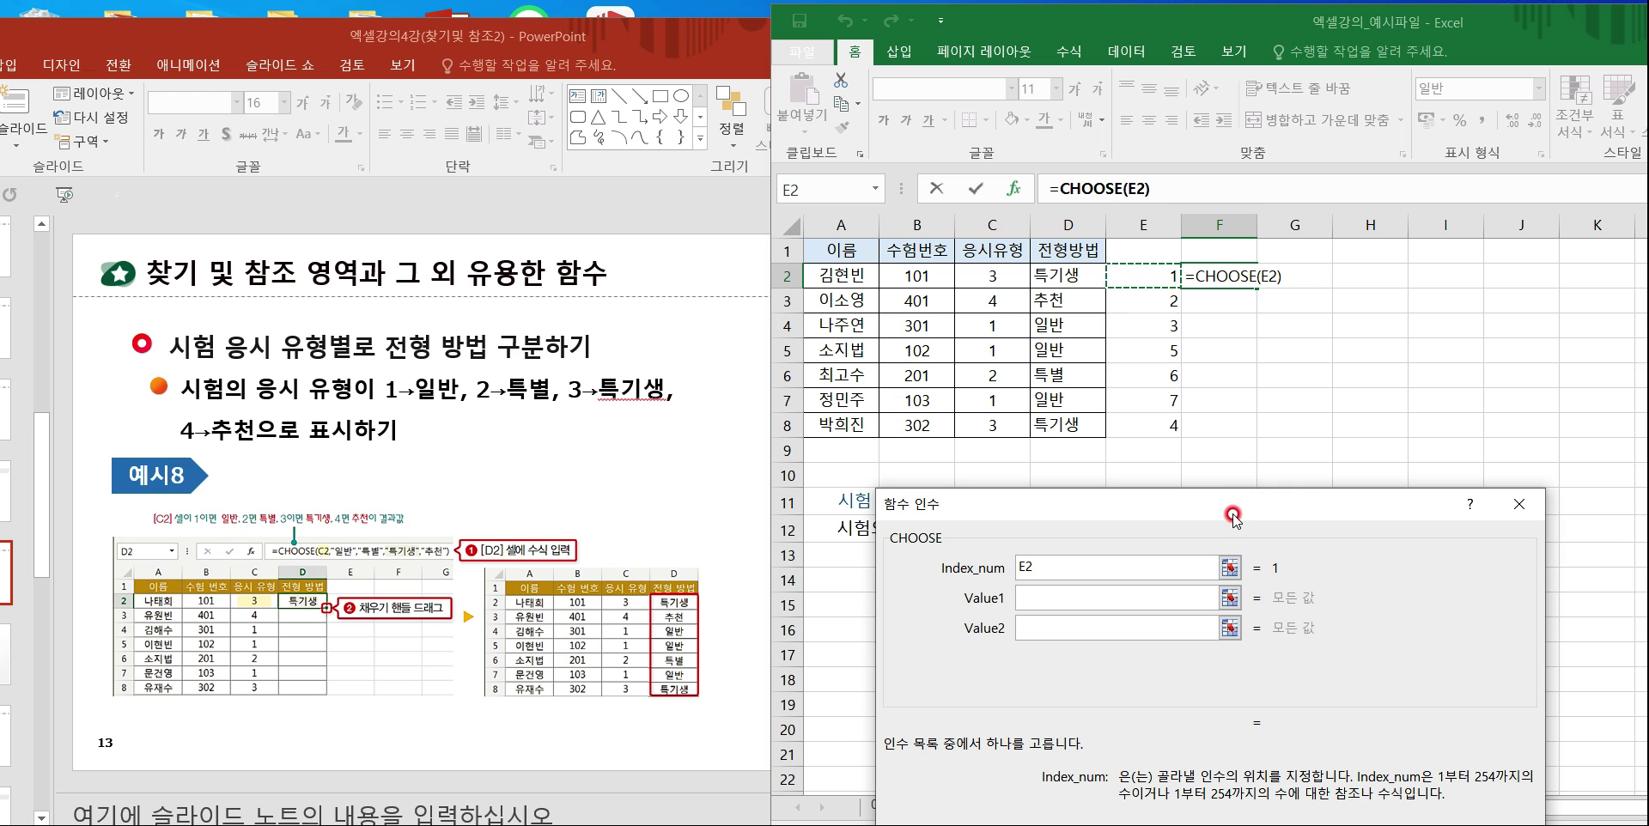
Set the CHOOSE function's Value1 to 월요일 and Value2 to 화요일.
left_click(1050, 594)
type("dlfqk")
key("BackSpace")
key("BackSpace")
key("BackSpace")
key("BackSpace")
key("BackSpace")
type("워요이")
left_click(1105, 626)
type("화용")
type("일")
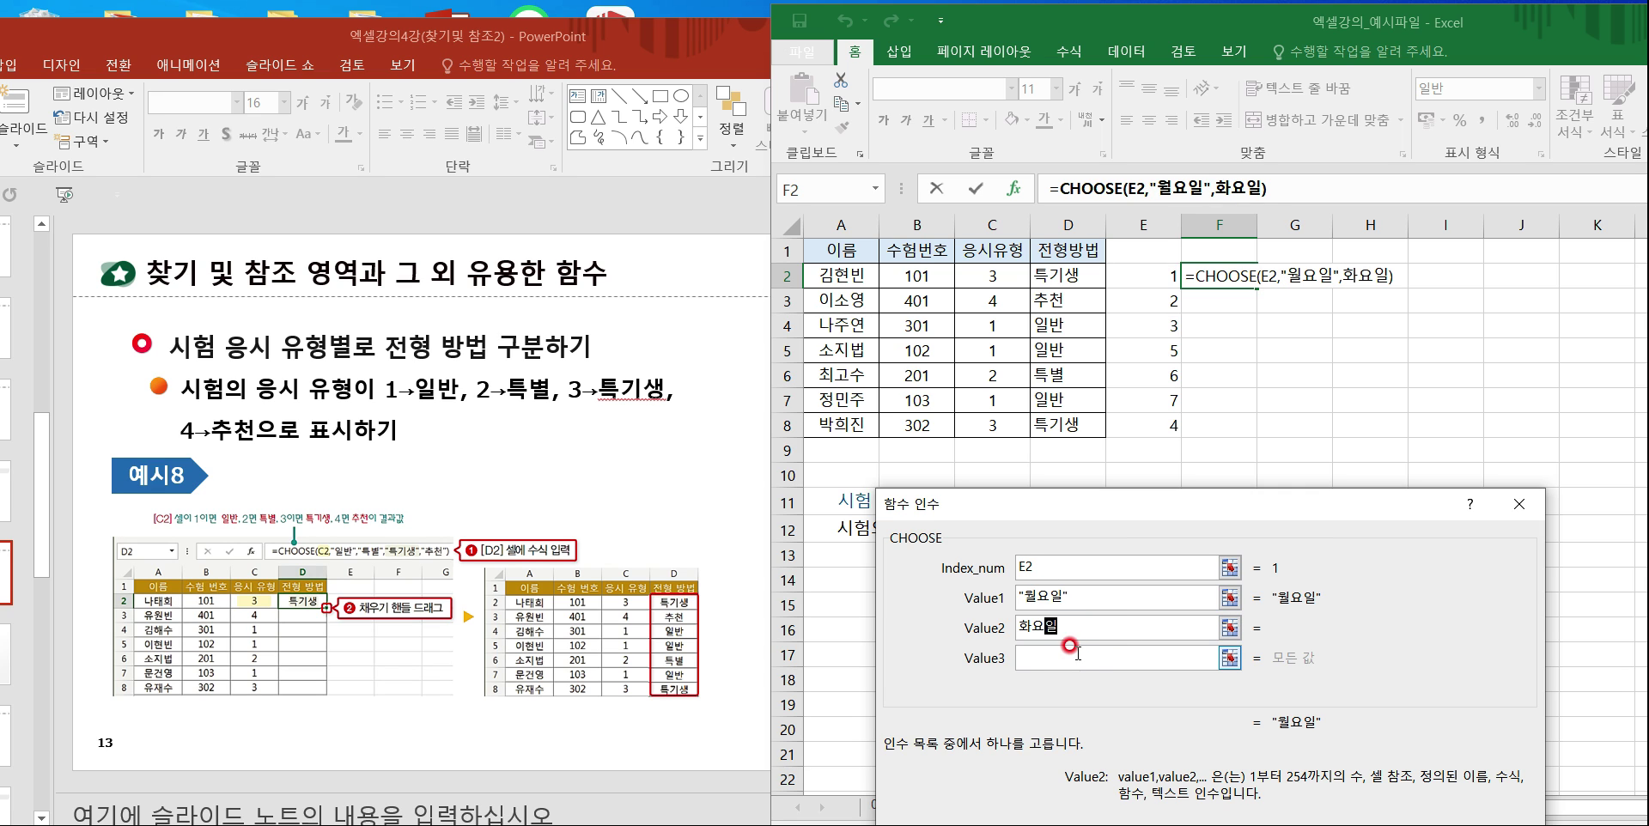
Set the CHOOSE function's Value3 to 수요일 and Value4 to 목요일.
left_click(1084, 649)
type("수요일")
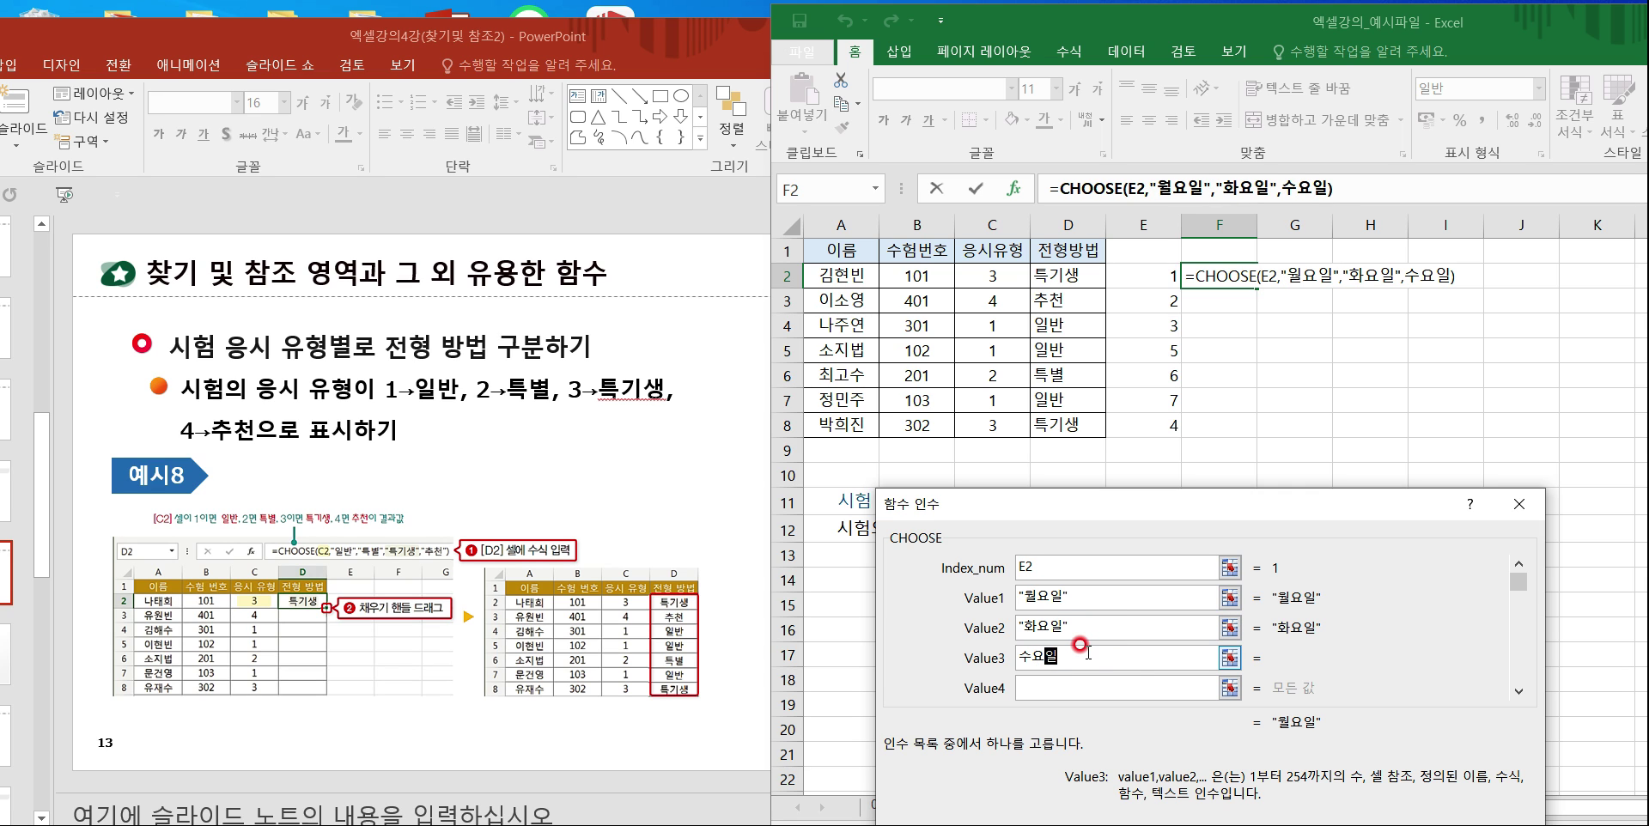
left_click(1141, 688)
type("목요이")
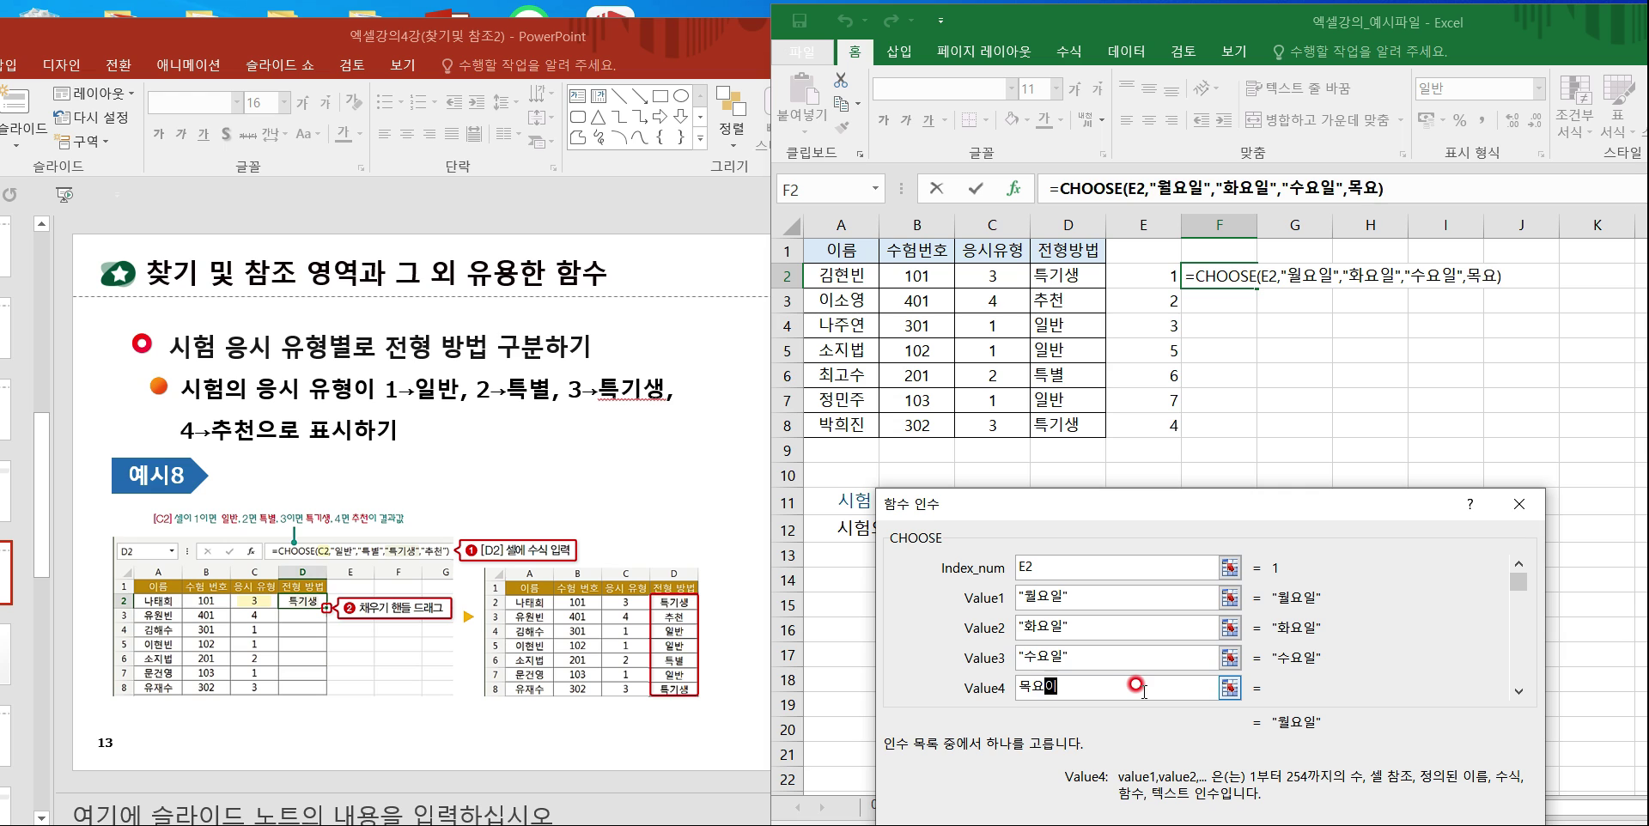
Set the CHOOSE function's Value5 to 금요일, Value6 to 토요일 and Value7 to 일요일.
left_click(1519, 653)
left_click(1055, 606)
type("금요일")
left_click(1305, 617)
left_click(1055, 633)
type("토요일")
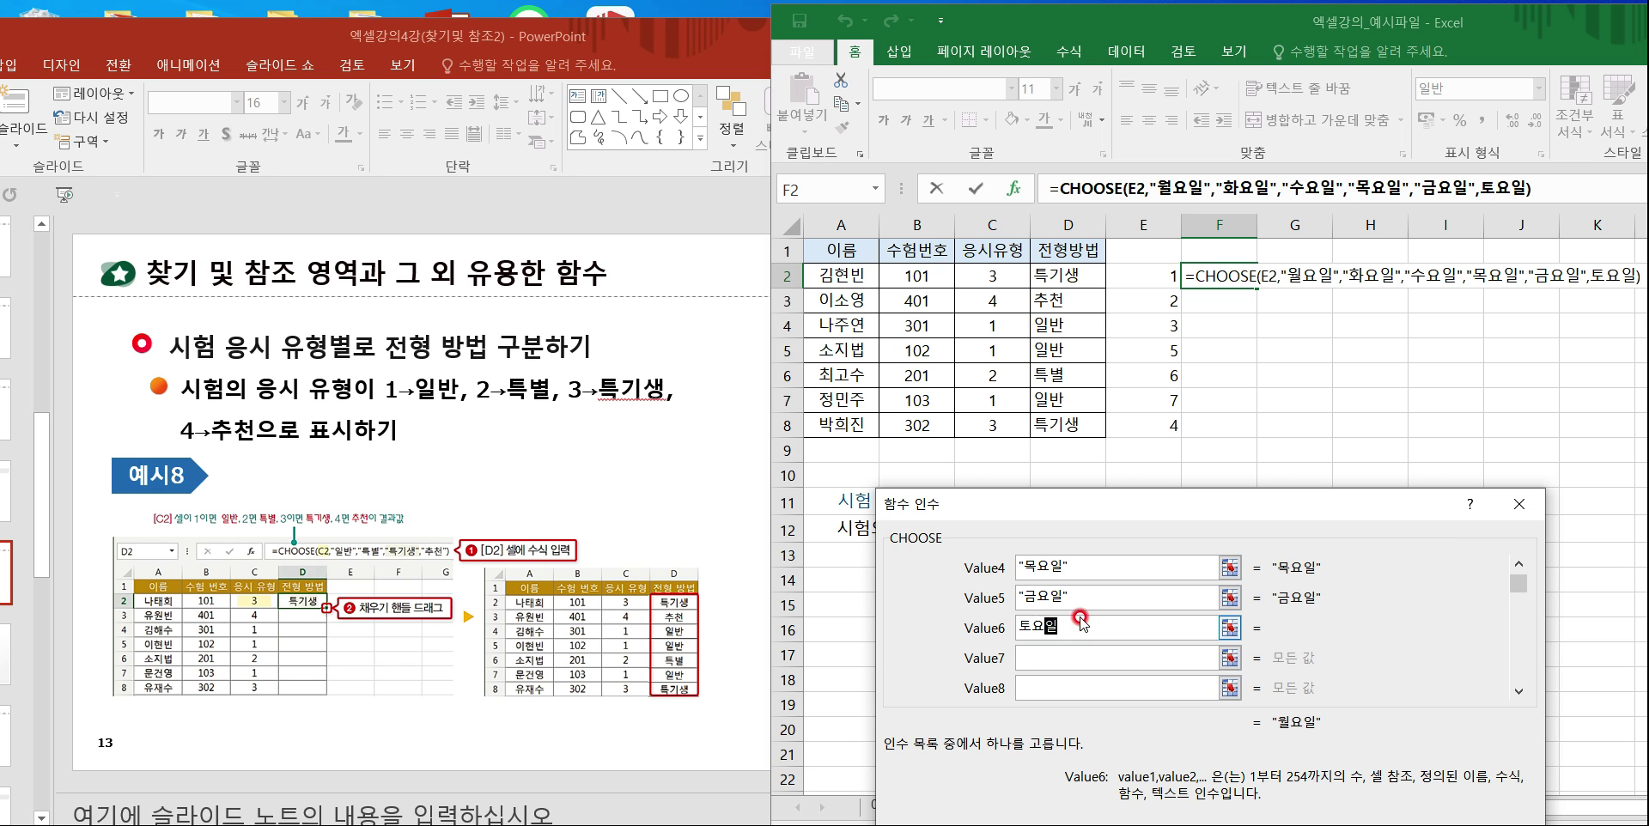
key("Tab")
type("ㅇ")
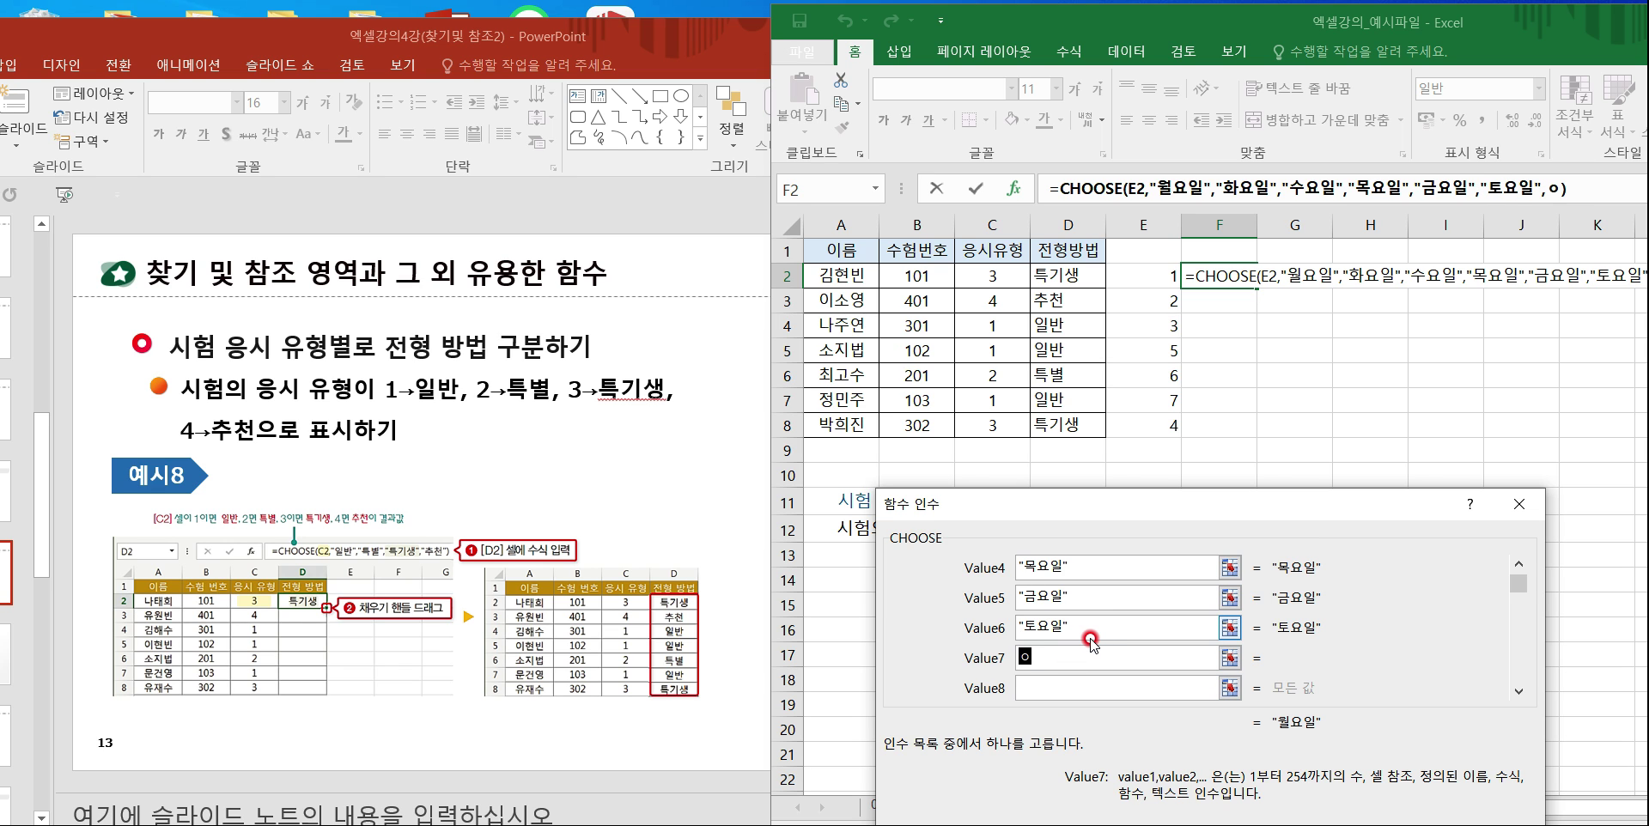
type("요일")
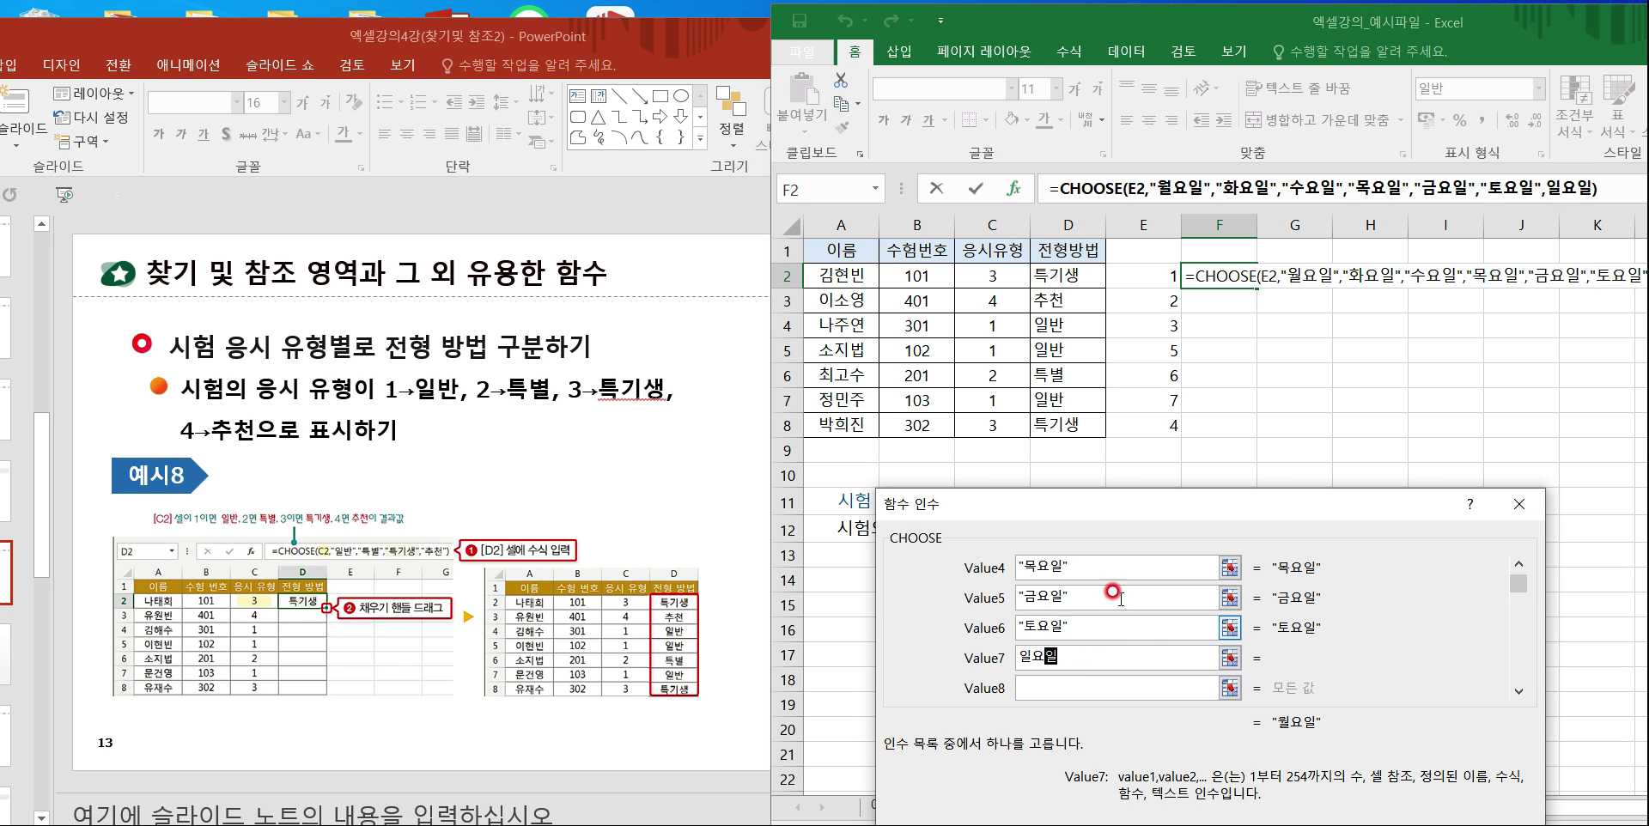
Confirm the weekday CHOOSE formula in F2 and fill it down to F8.
key("Return")
left_click_drag(1256, 291, 1250, 439)
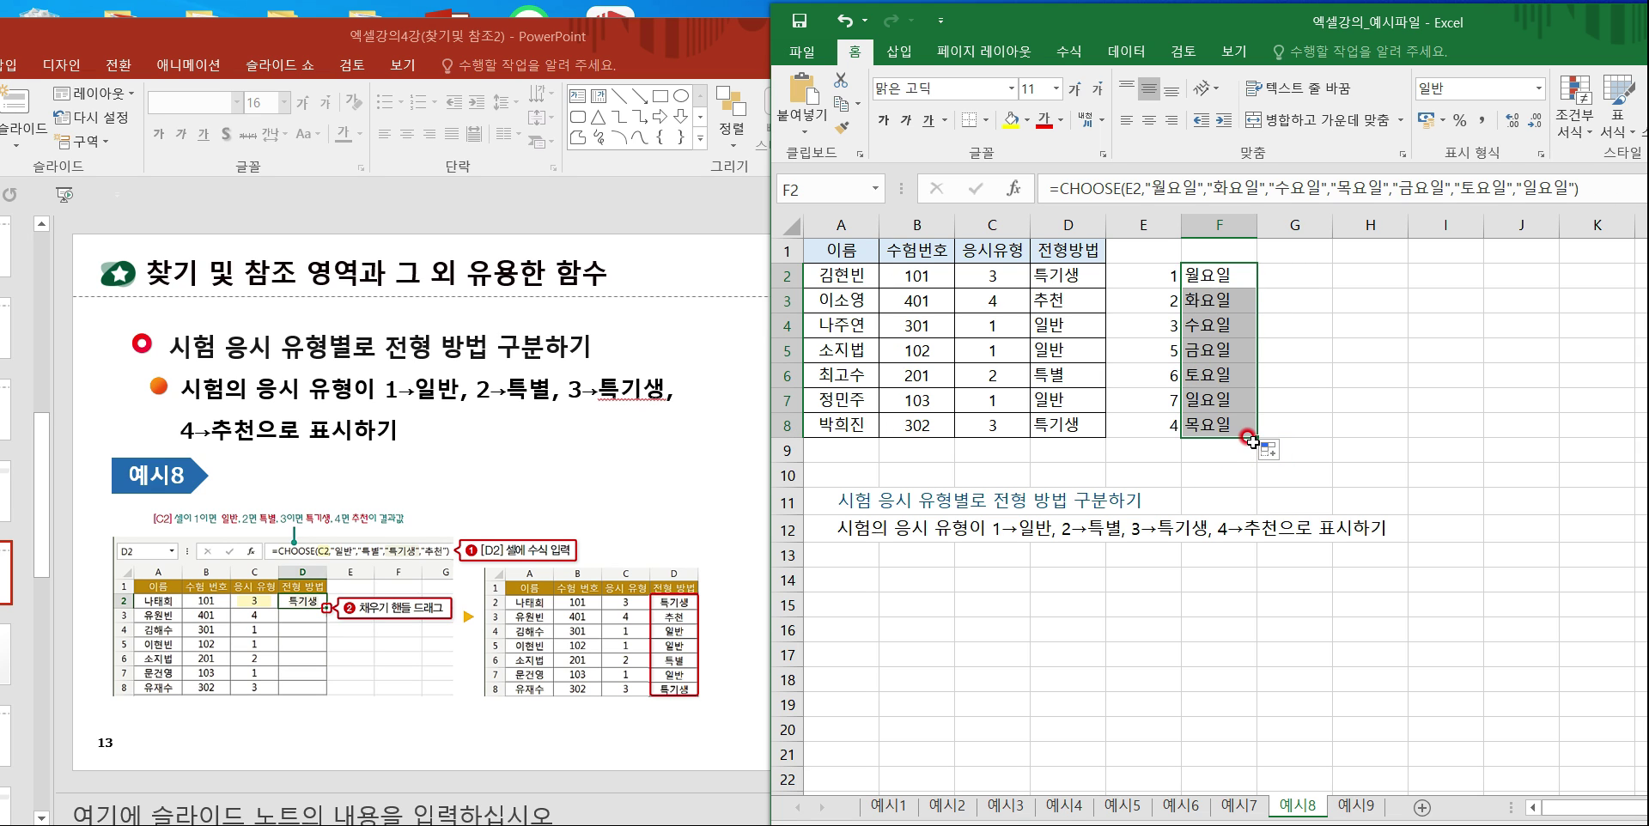
left_click(1293, 448)
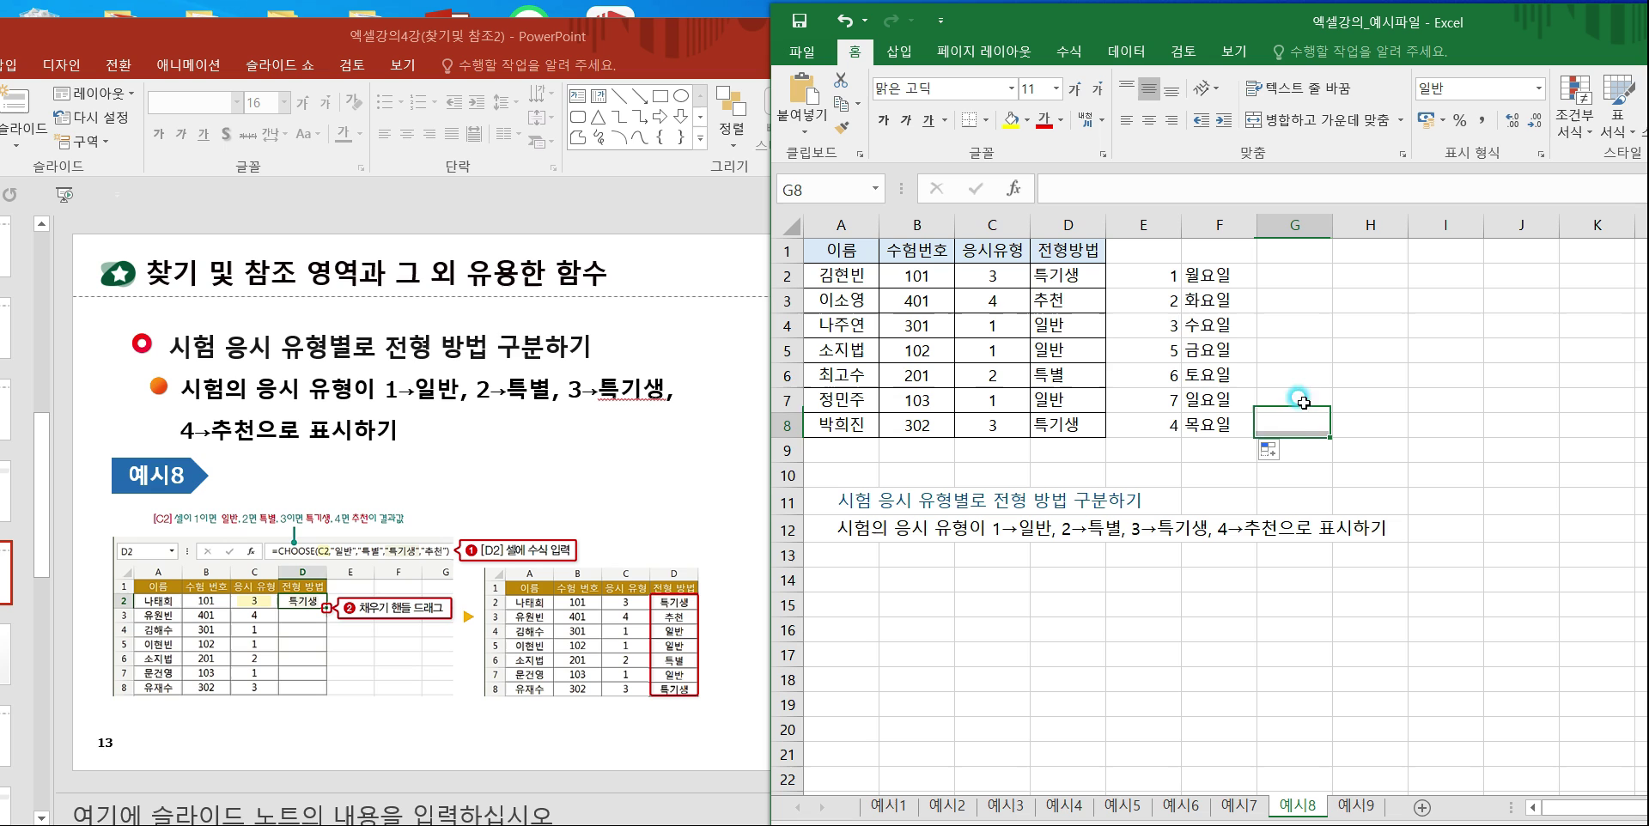
Change the index number in E3 to 5 and the one in E5 to 4.
left_click(1144, 323)
left_click(1143, 302)
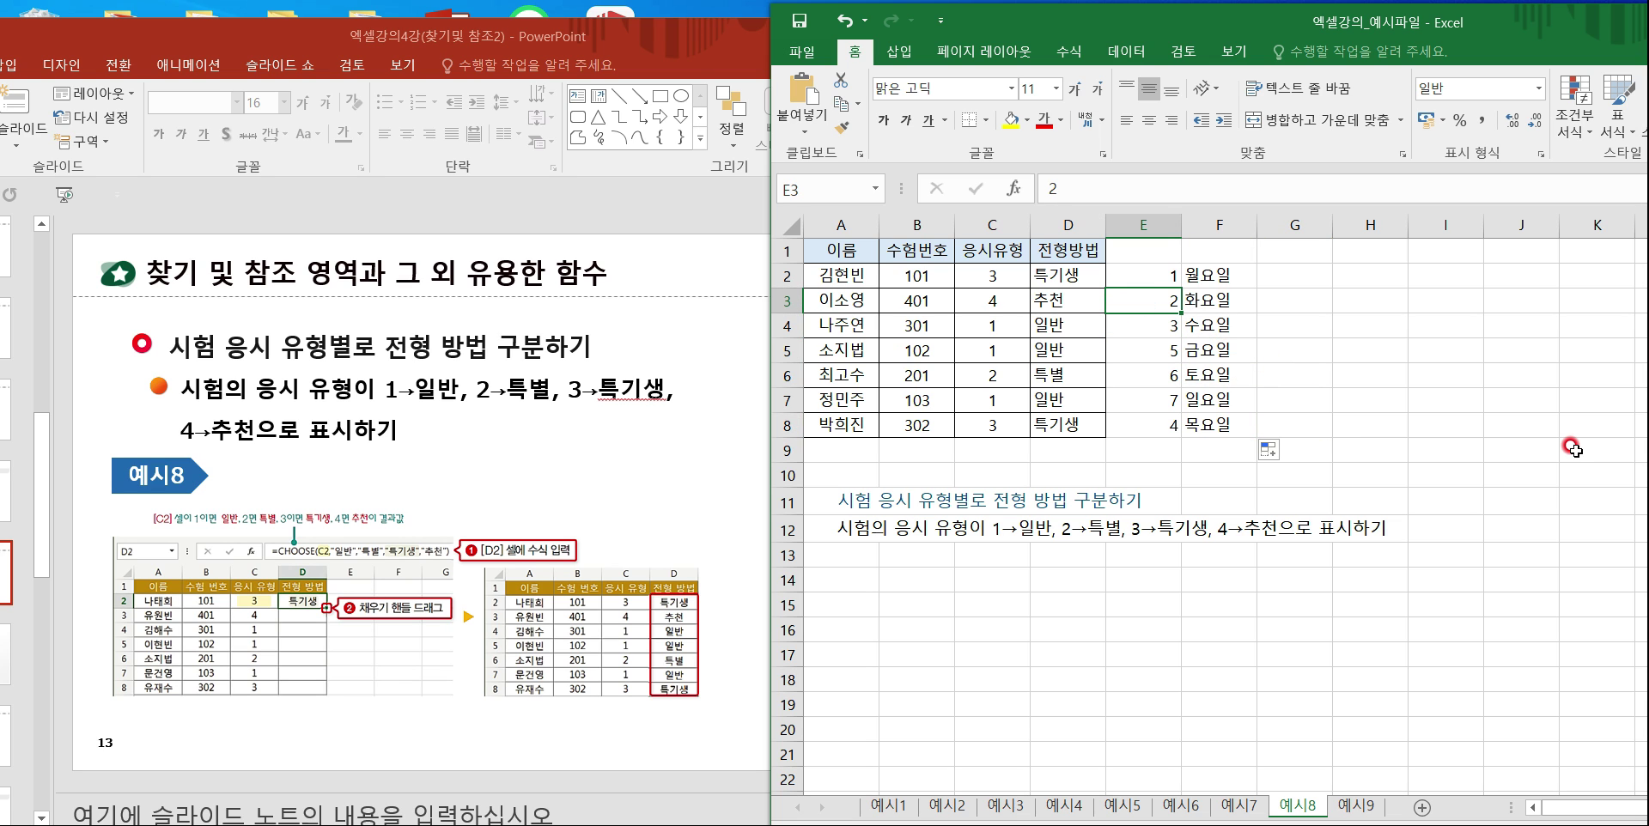
type("5")
key("Return")
key("Up")
key("Down")
key("Down")
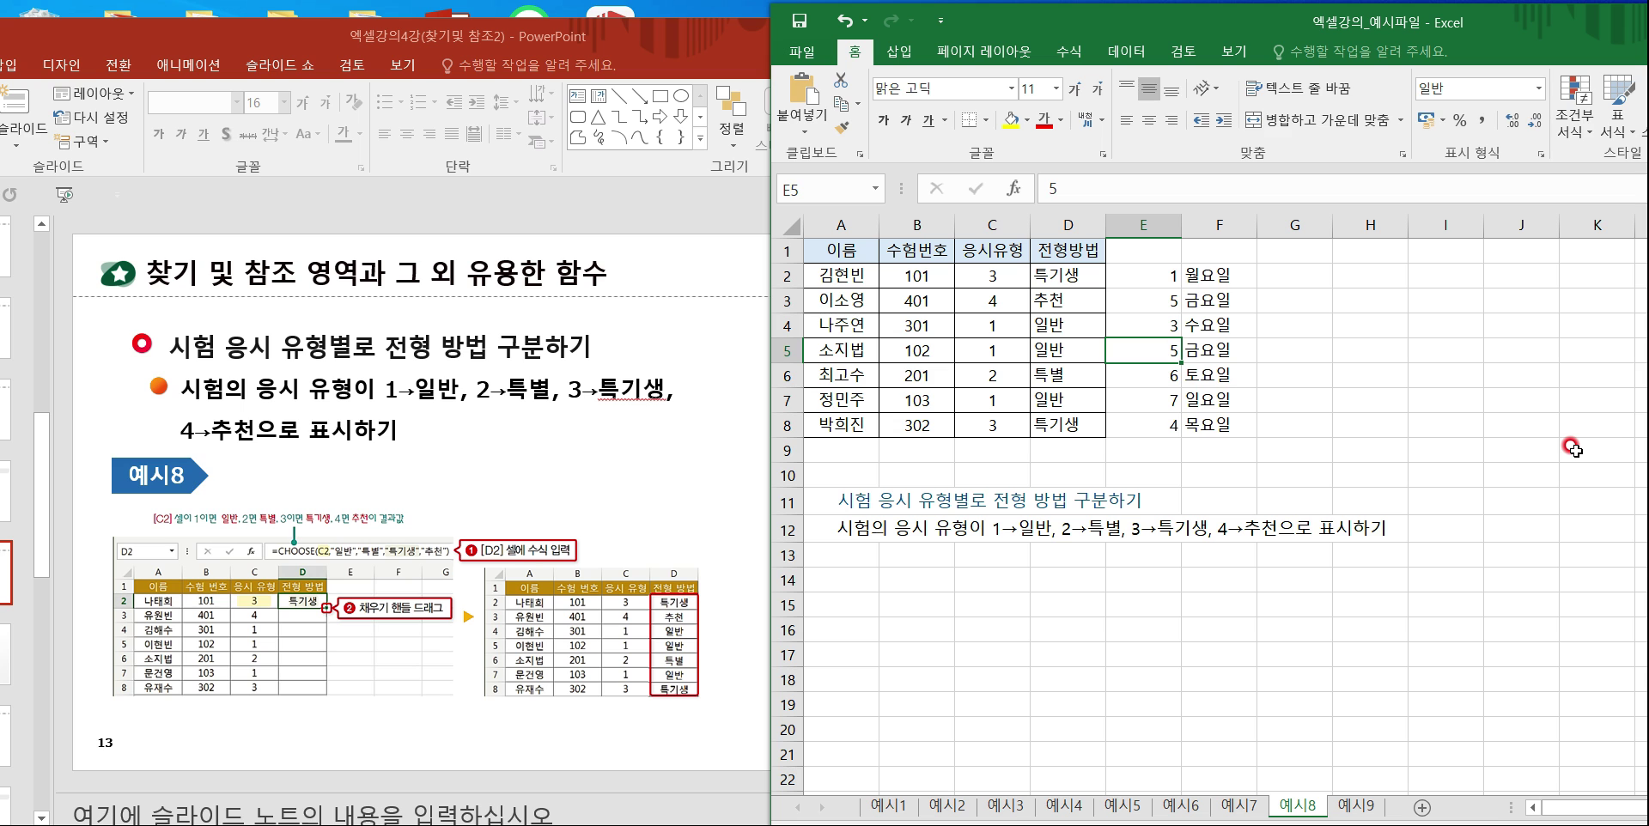
type("4")
key("Return")
key("Up")
left_click_drag(1162, 12, 775, 1)
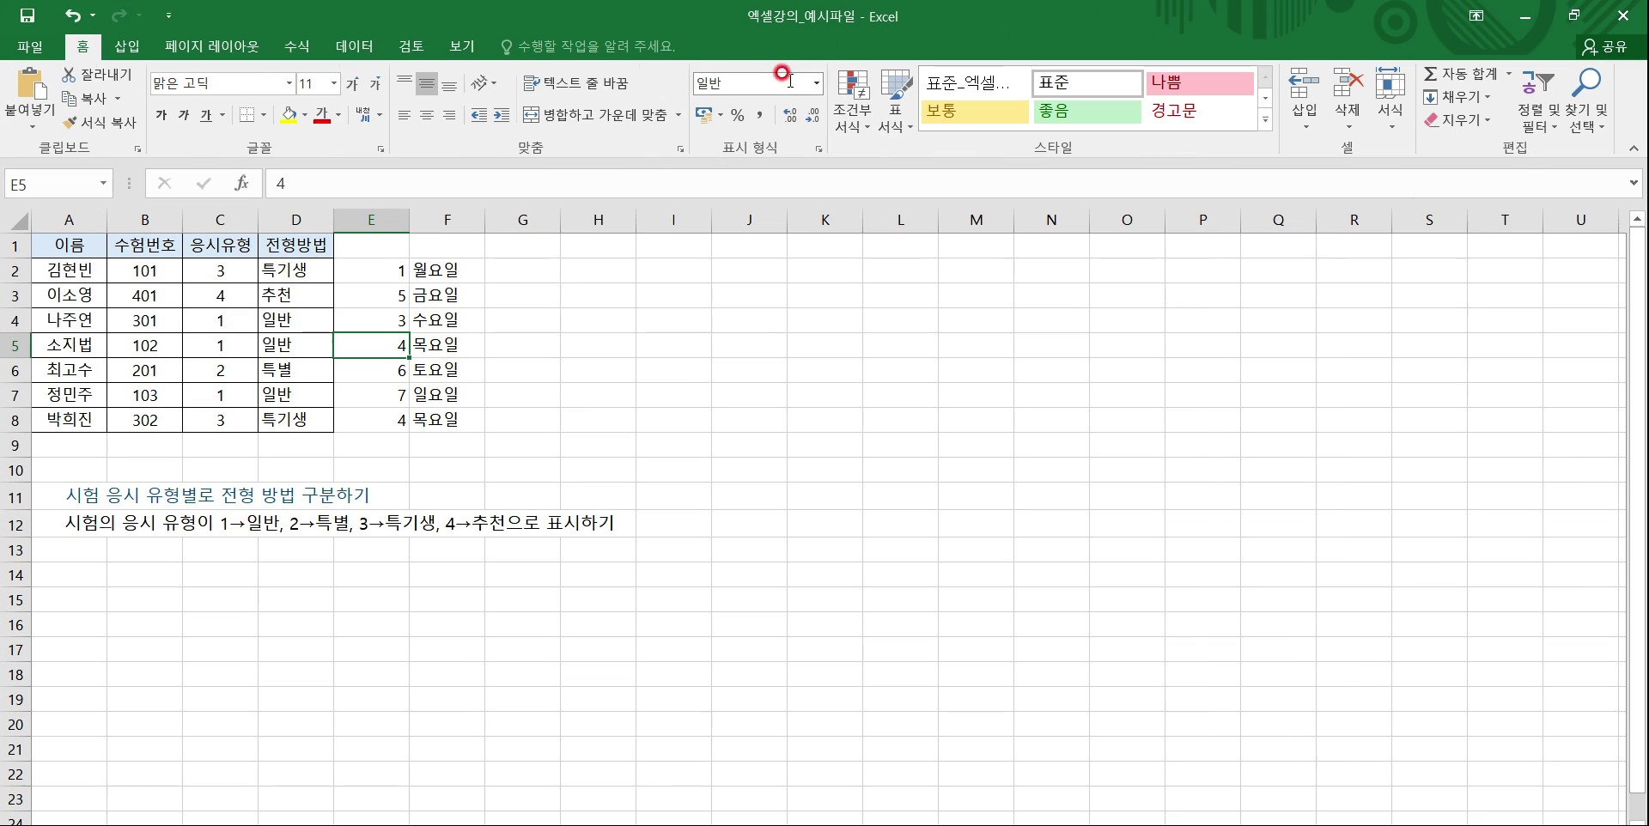
left_click_drag(1497, 28, 1646, 17)
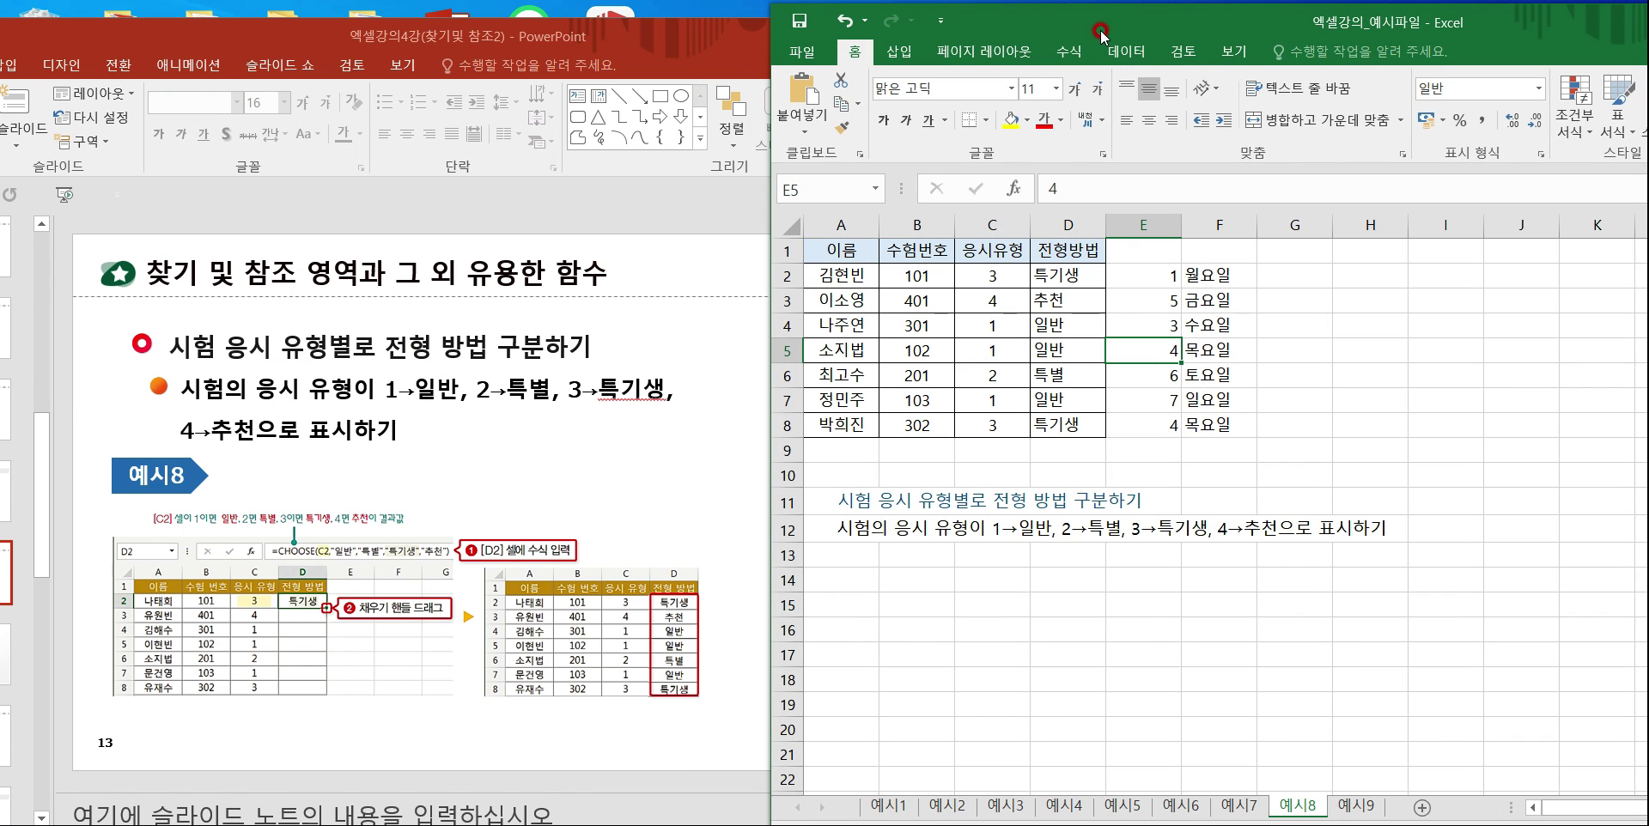